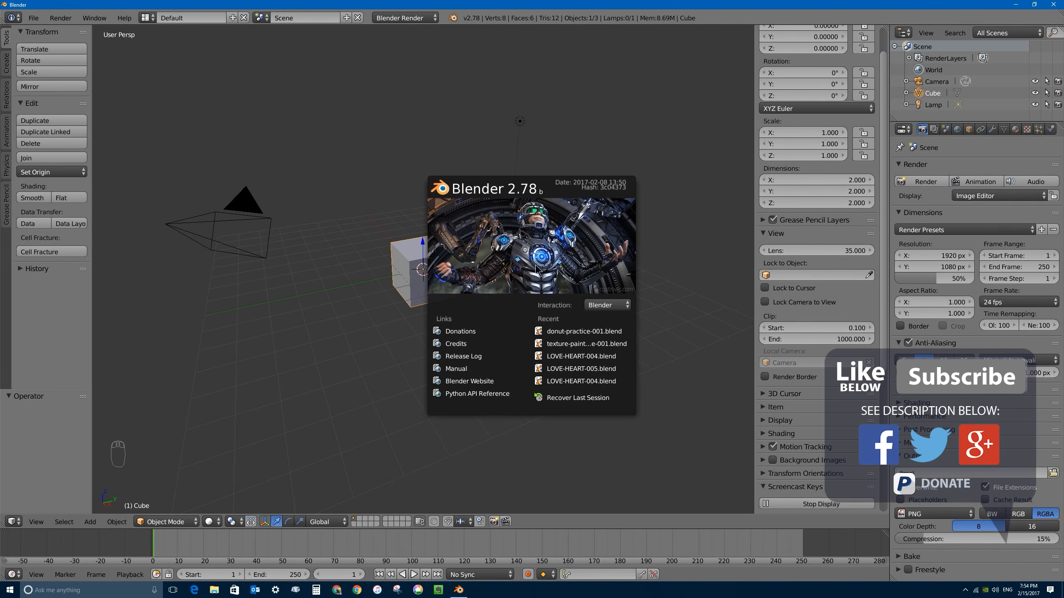
Dismiss the splash screen and merge the timeline area into the 3D viewport
left_click(501, 245)
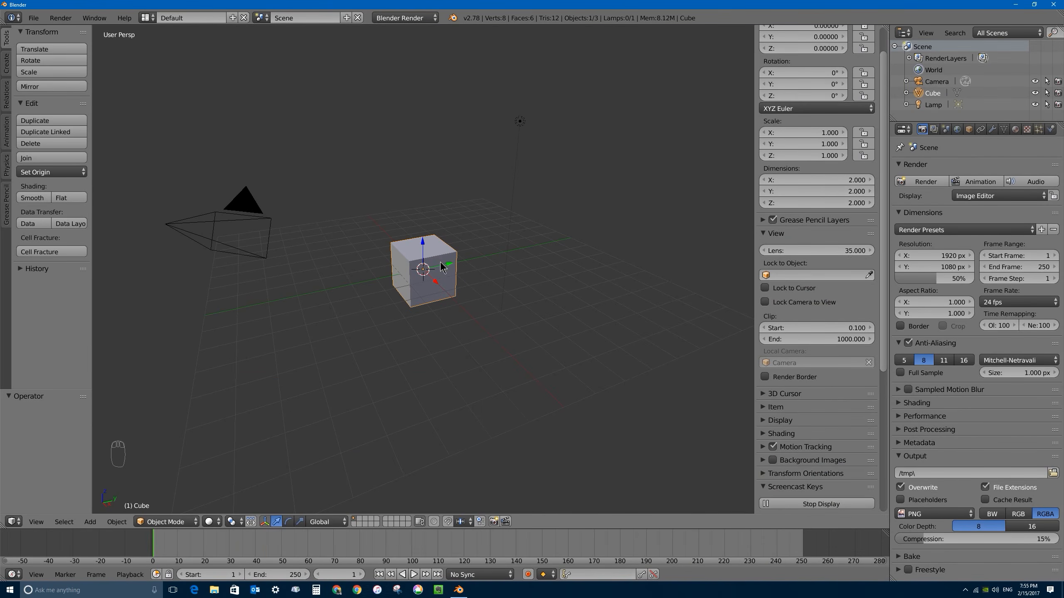
middle_click_drag(393, 262, 434, 251)
scroll(435, 252, "up", 4)
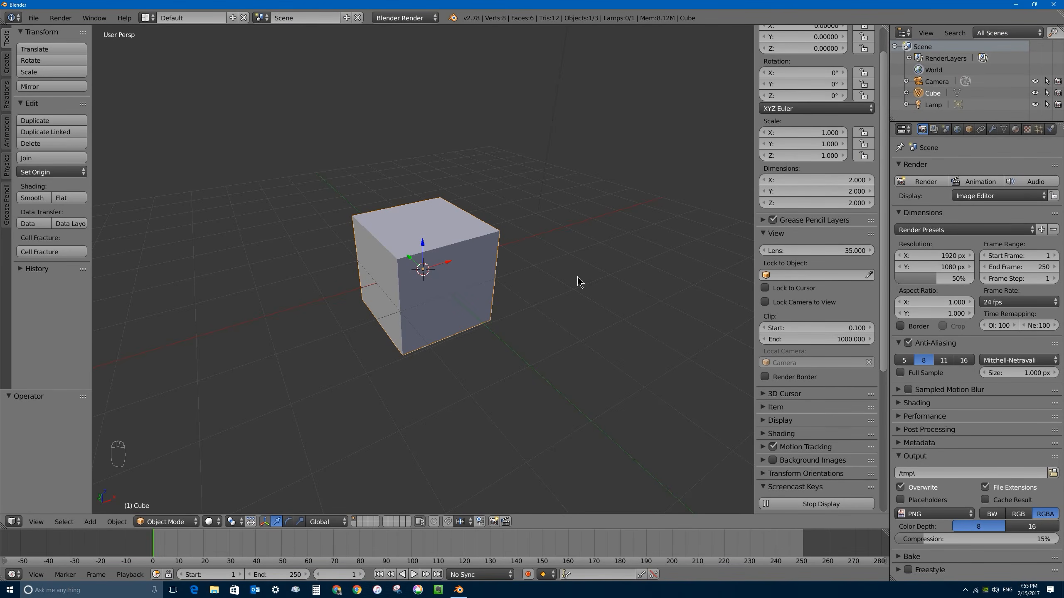
right_click(605, 528)
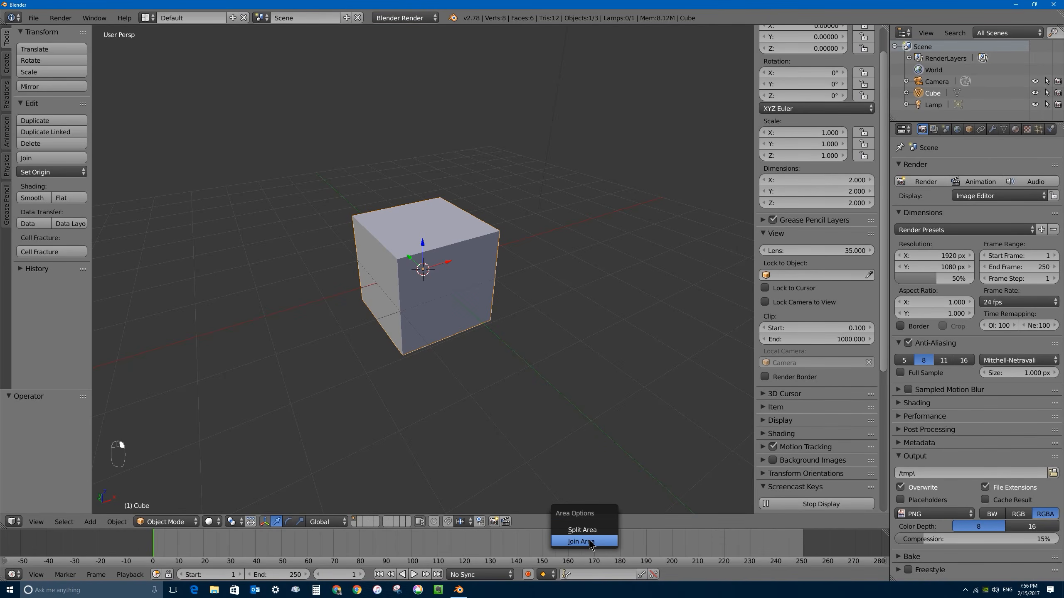
left_click(591, 543)
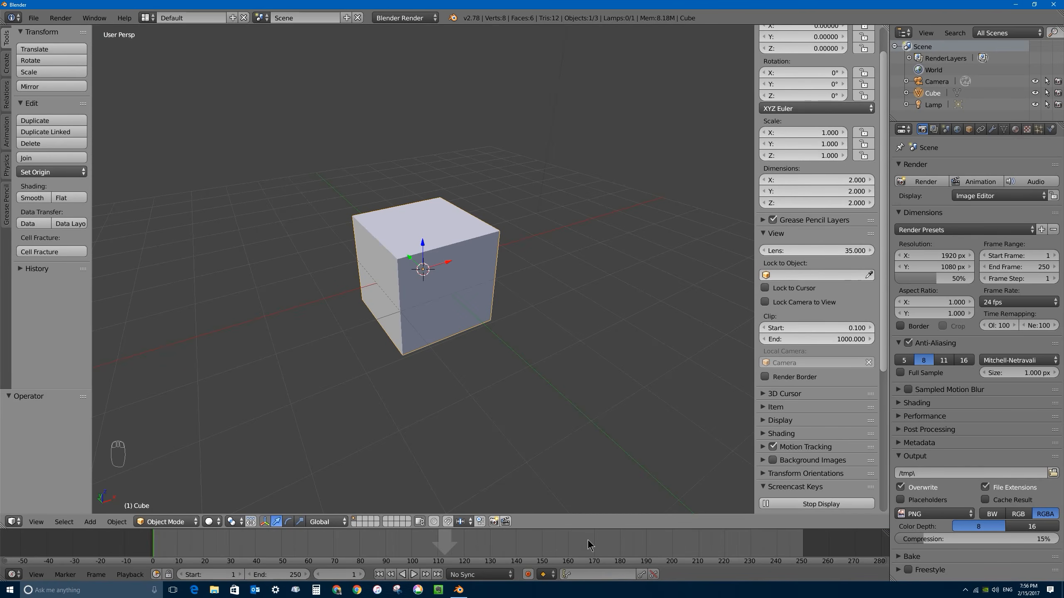
left_click(577, 548)
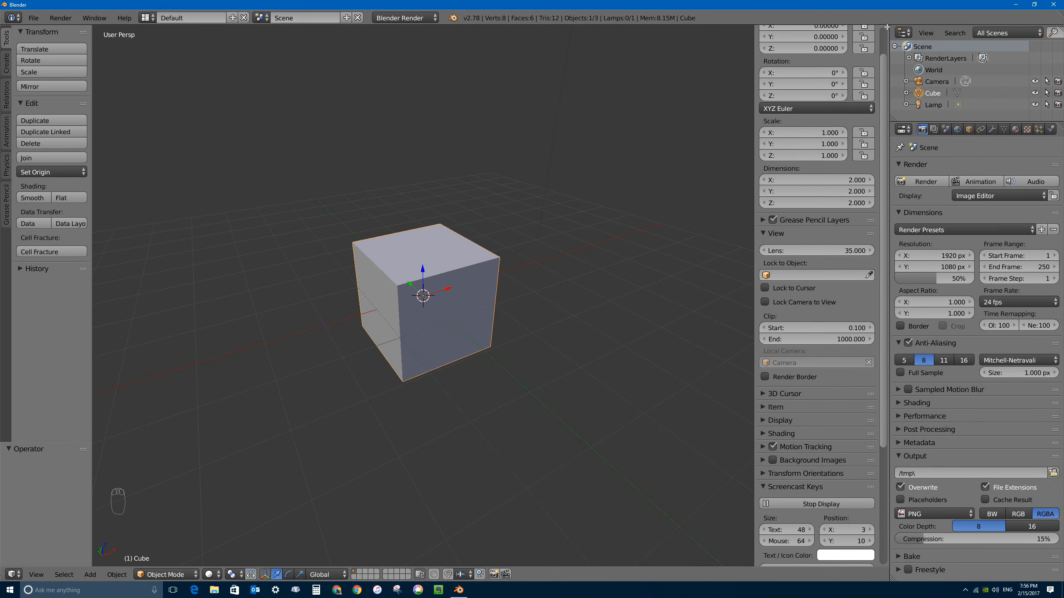
Split the 3D viewport so that a Node Editor and a UV/Image Editor sit side by side above the 3D View
left_click_drag(886, 29, 775, 215)
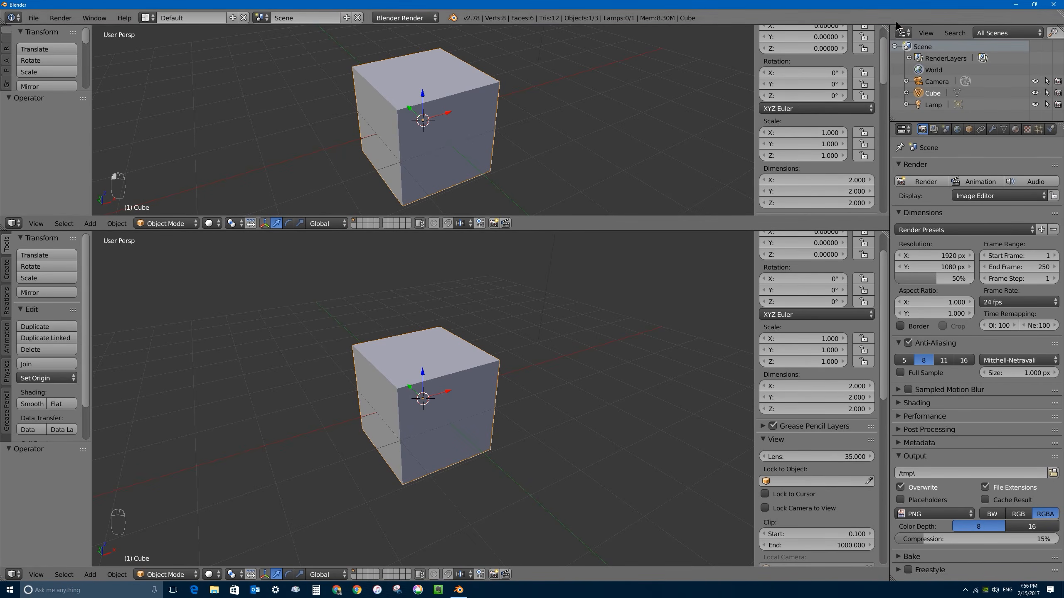
left_click_drag(887, 27, 477, 63)
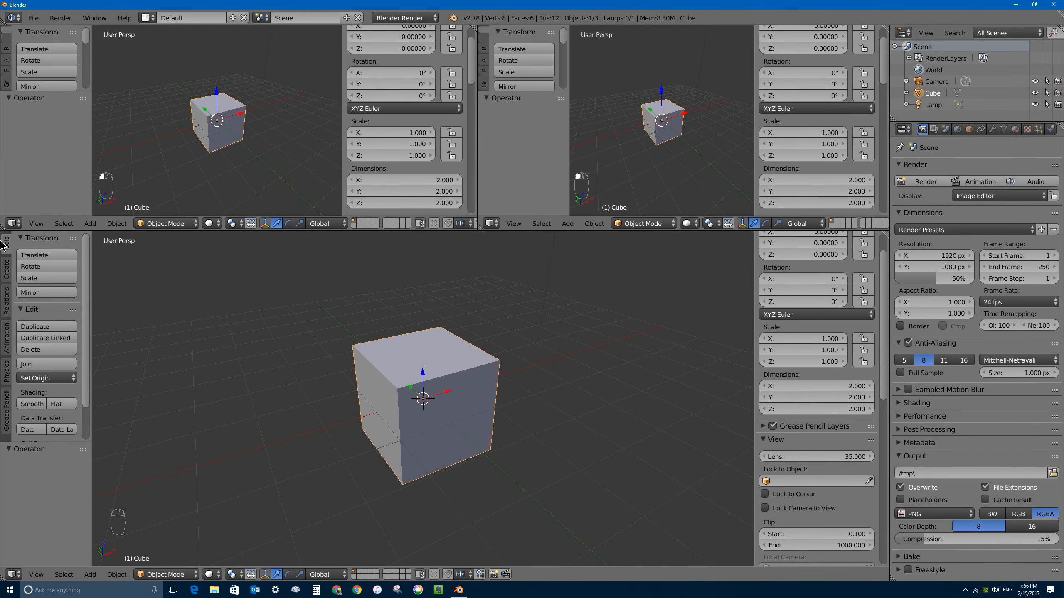
left_click(12, 223)
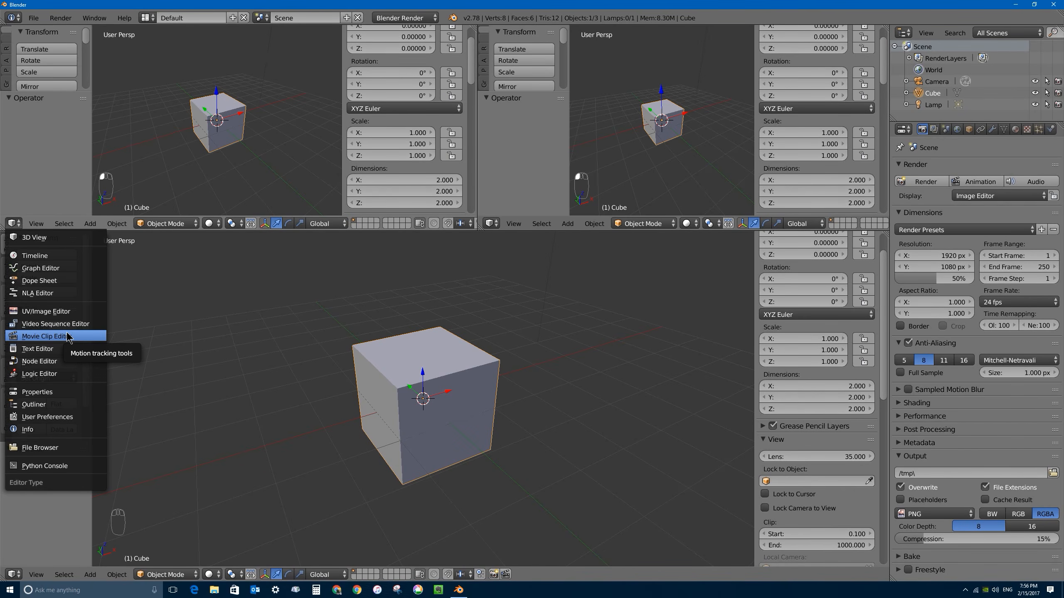
left_click(51, 363)
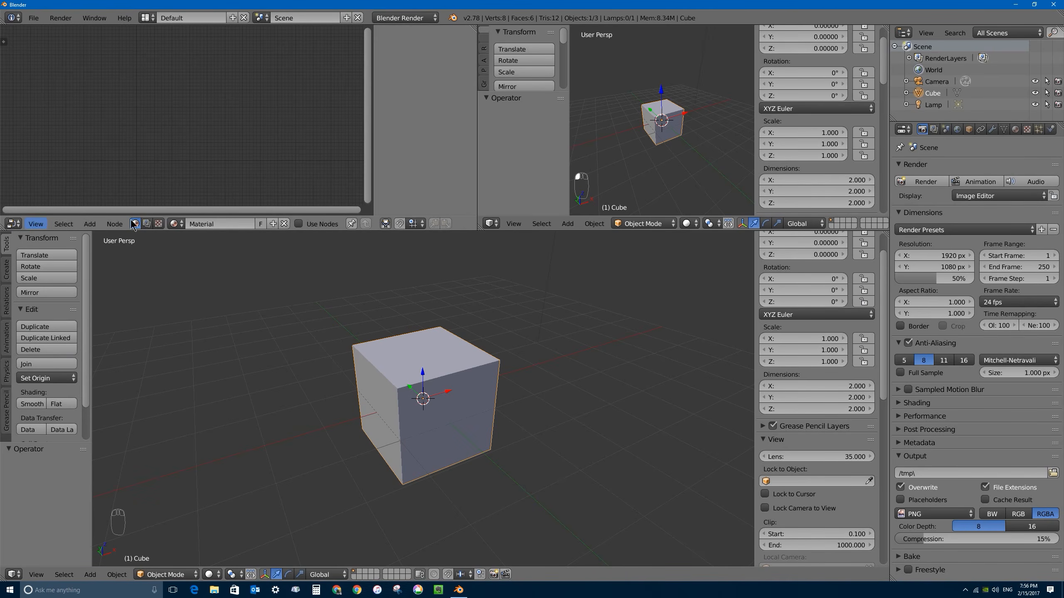
left_click(491, 223)
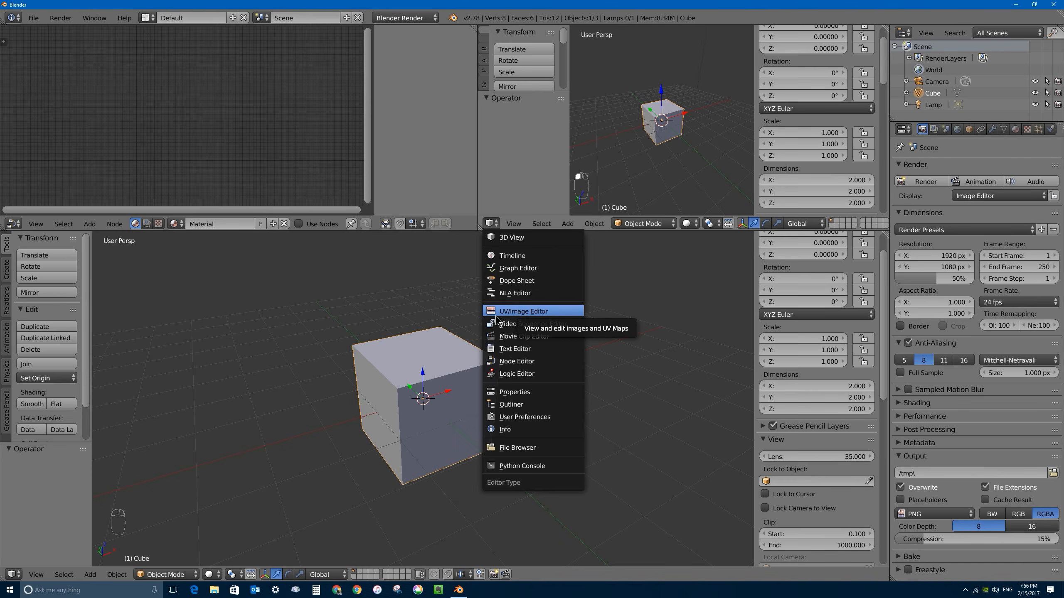
left_click(525, 310)
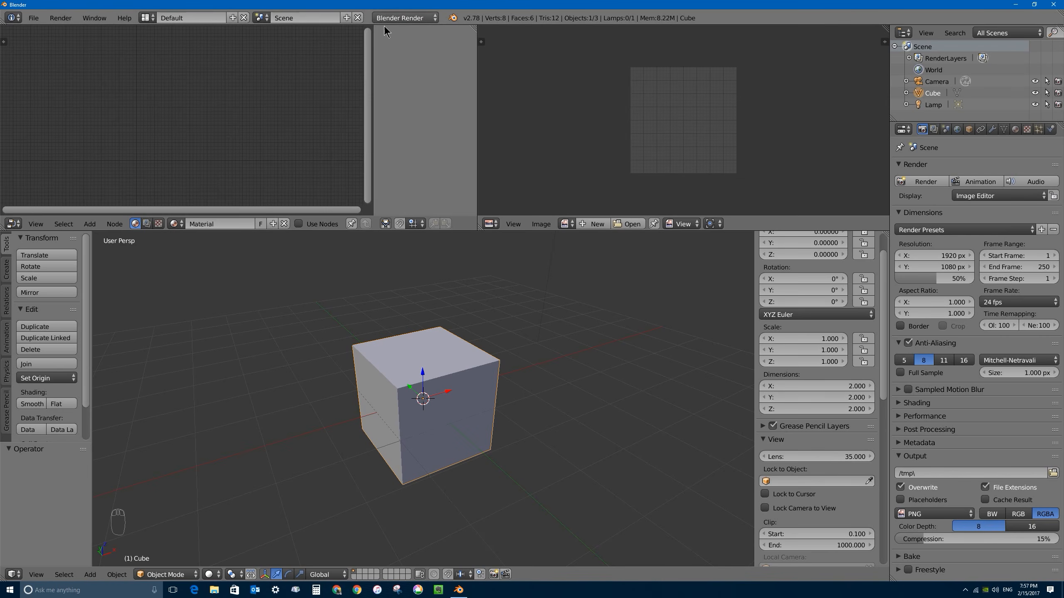
Switch the render engine to Cycles Render and replace the cube's default material with a new one
left_click(408, 21)
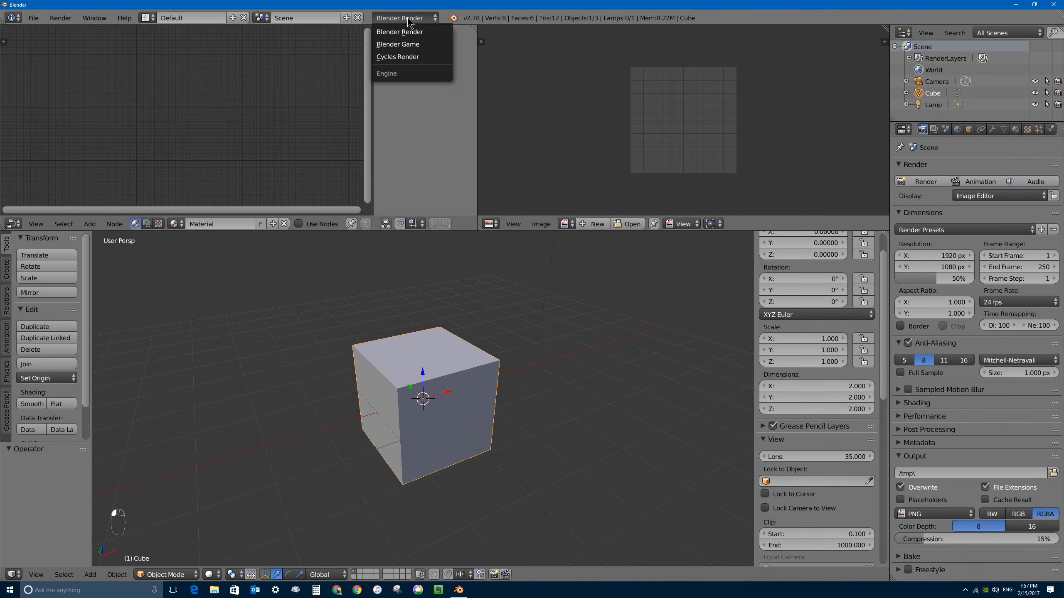
left_click(411, 58)
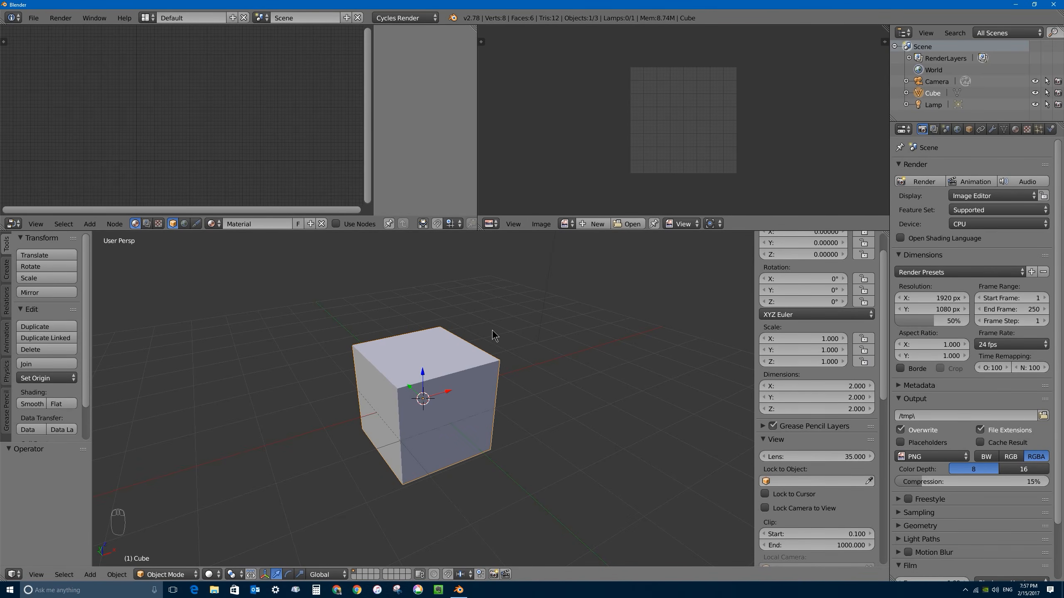
left_click(1015, 130)
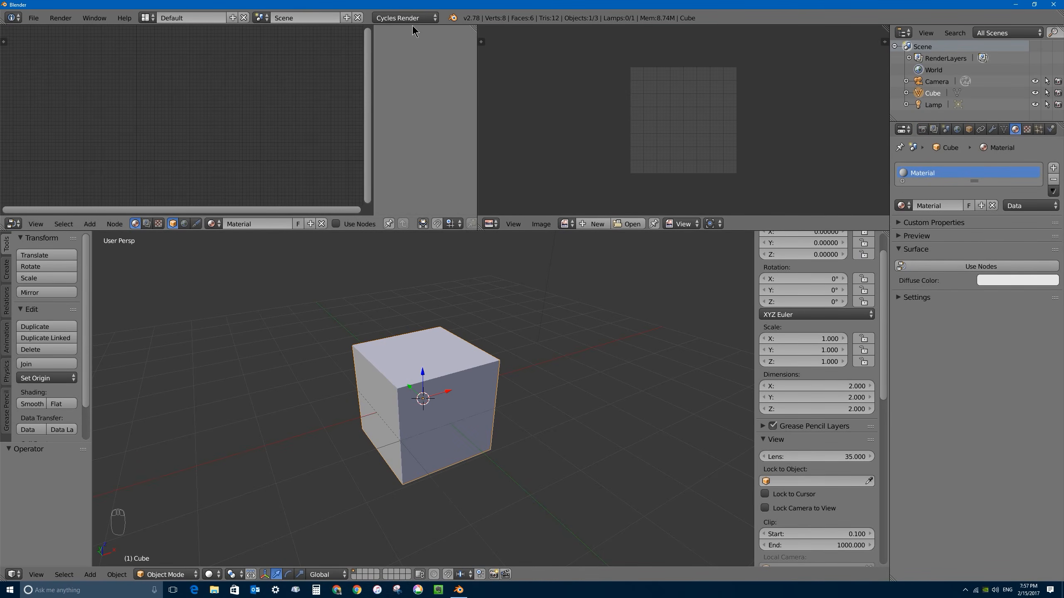
left_click(1052, 180)
left_click(959, 205)
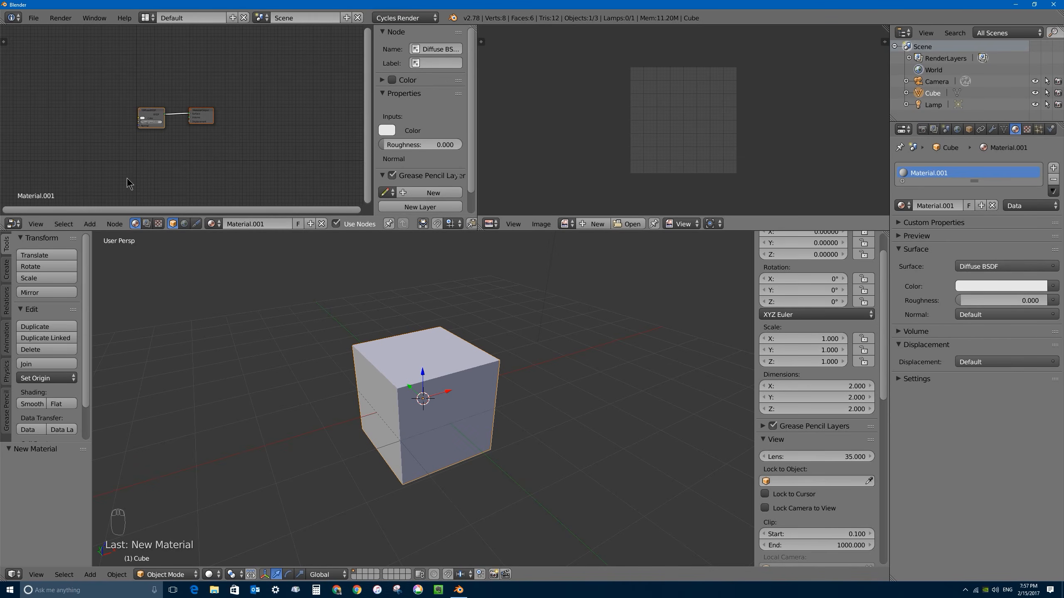
Add an Image Texture node and connect its Color output to the Color input of the Diffuse BSDF node
scroll(140, 134, "up", 4)
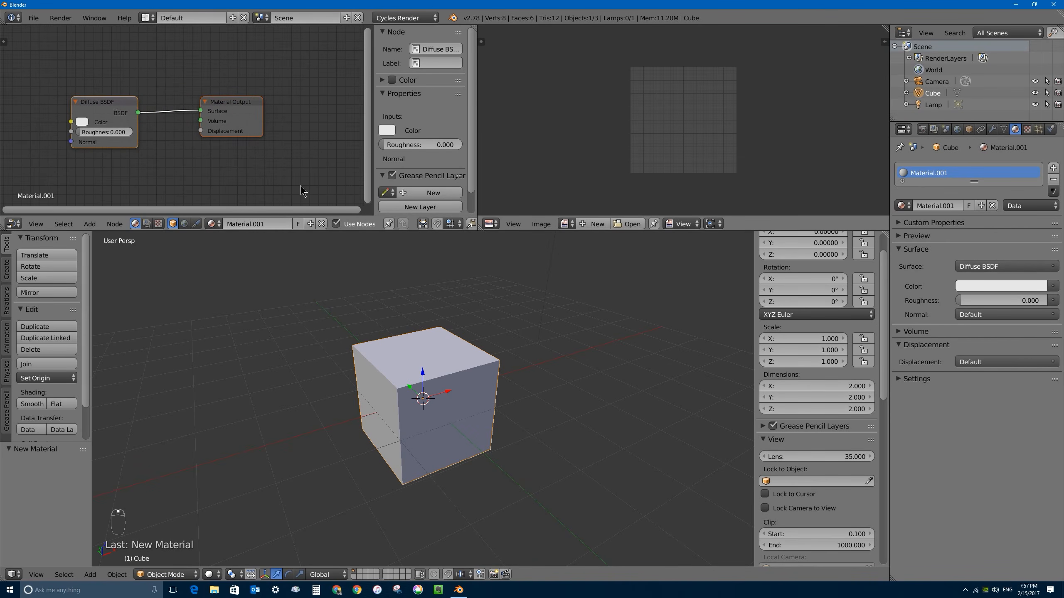
scroll(179, 142, "up", 1)
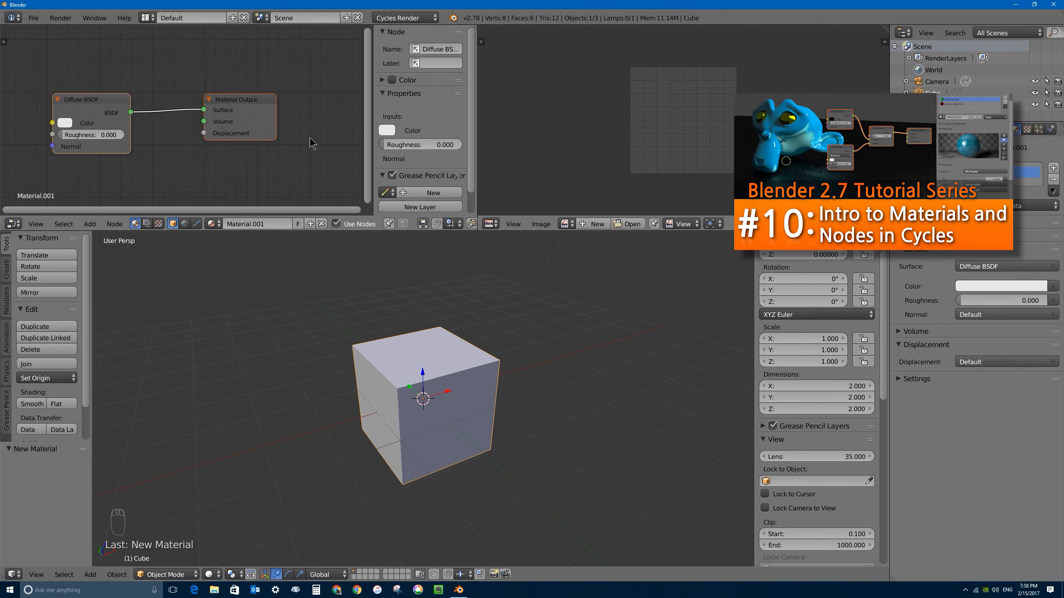
scroll(278, 145, "down", 2)
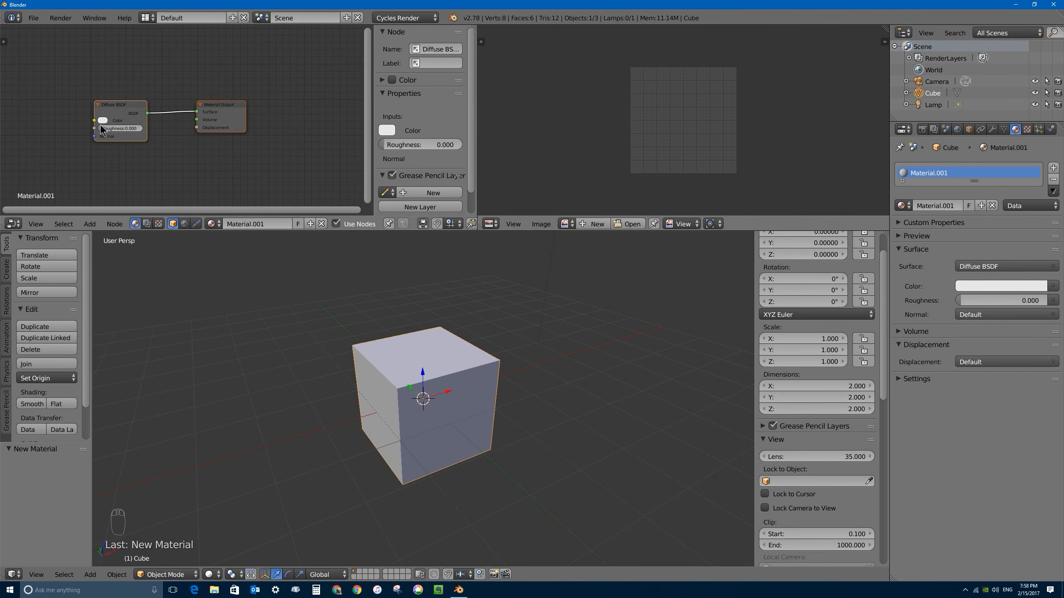
scroll(100, 126, "up", 2)
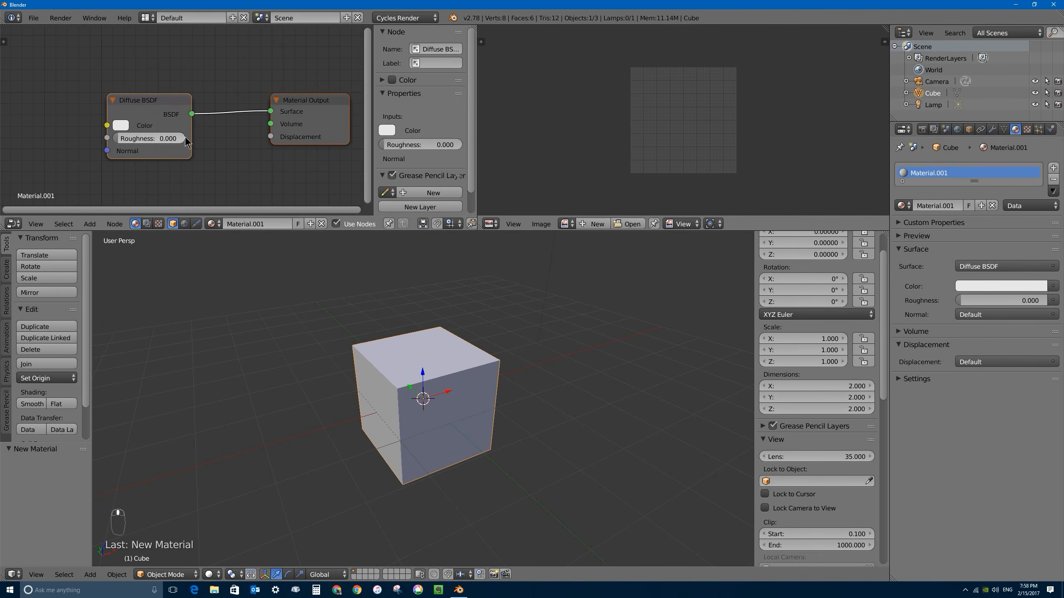
scroll(168, 126, "down", 2)
left_click_drag(164, 110, 150, 113)
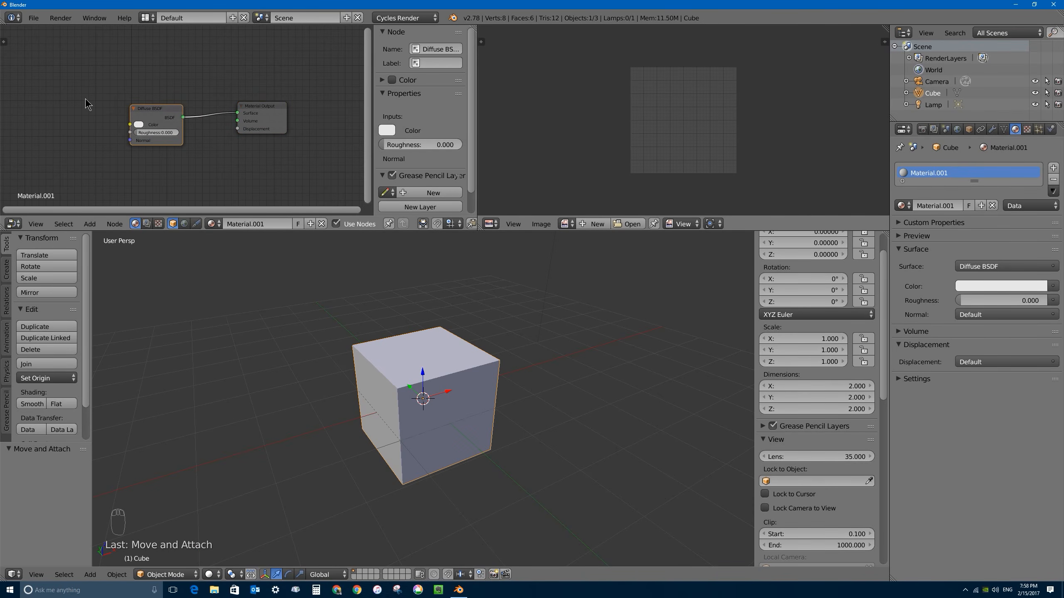
key("shift+a")
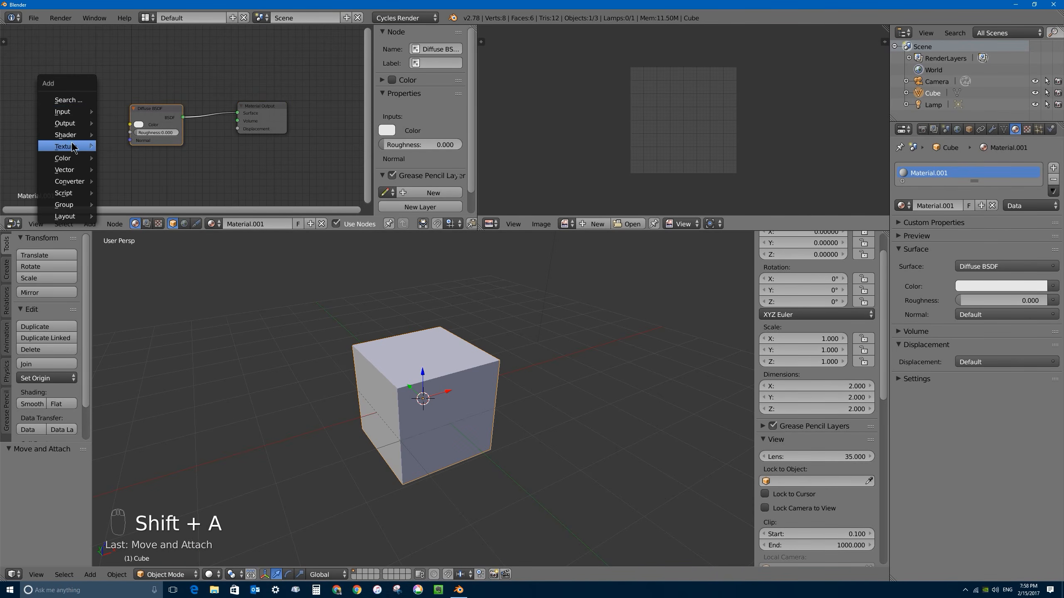
mouse_move(71, 150)
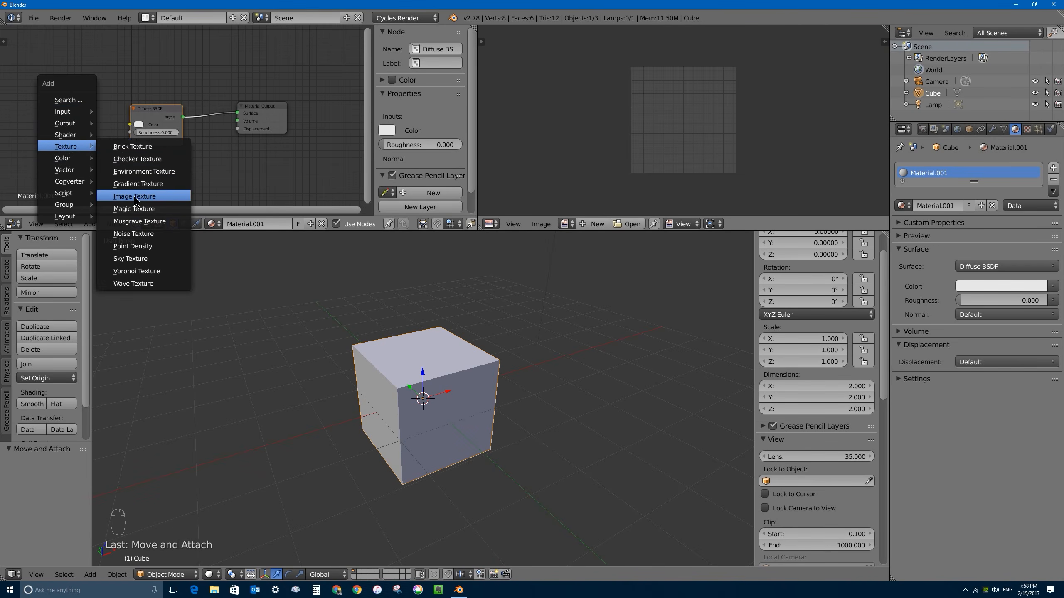
left_click(135, 195)
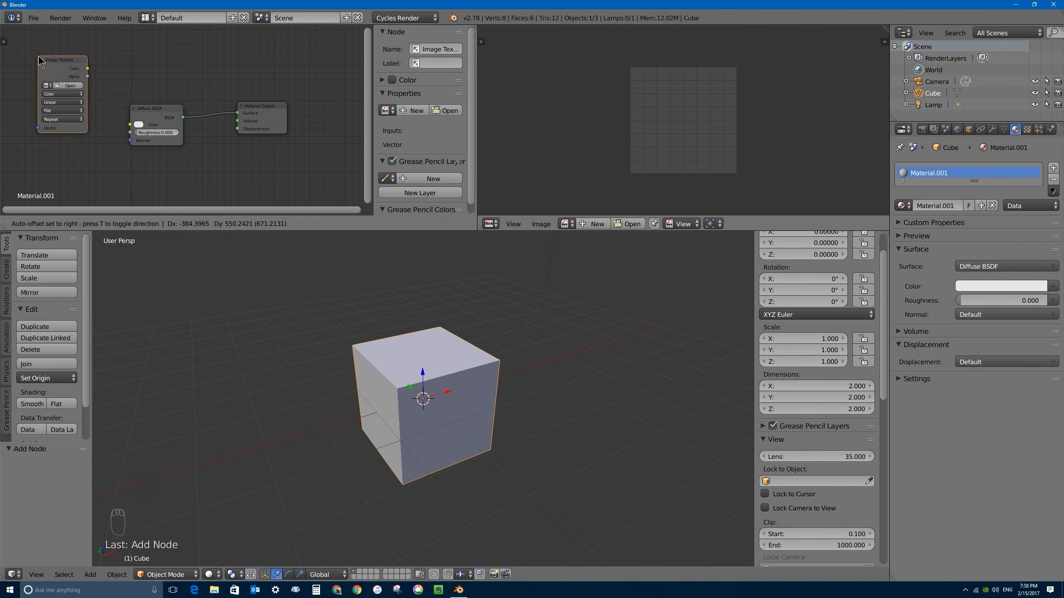
left_click(49, 80)
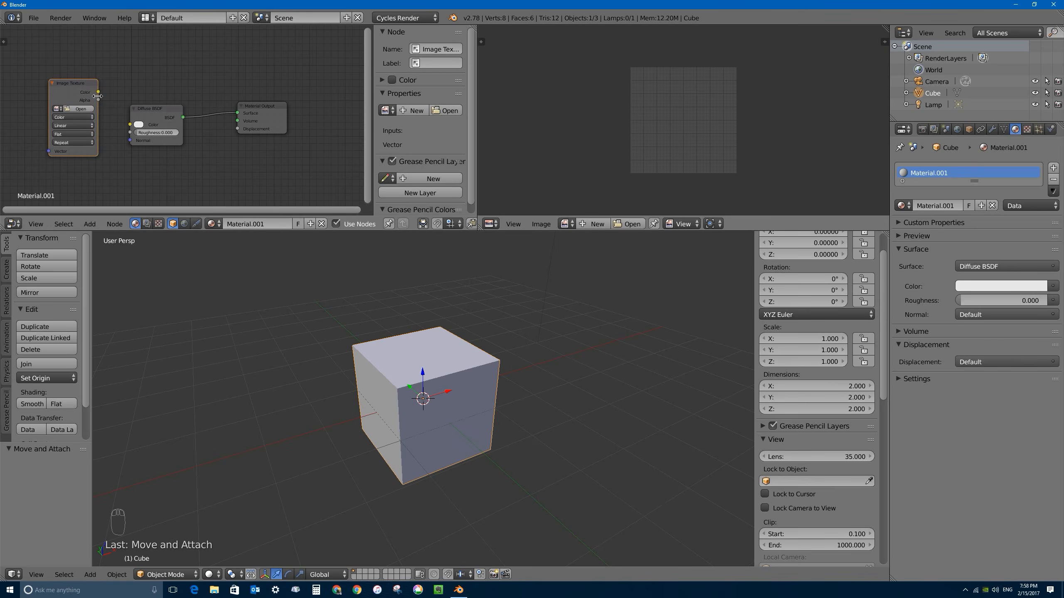
left_click_drag(99, 92, 131, 126)
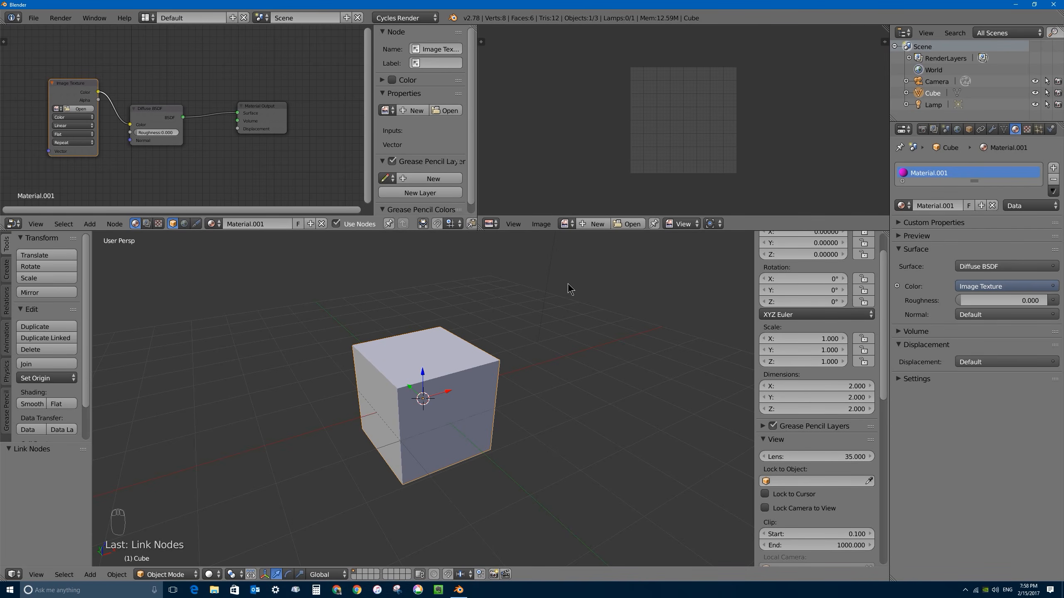
Create a blank image named cube-texture in the UV/Image Editor with a light blue fill (R 0.560, G 0.871, B 1.000)
left_click(589, 227)
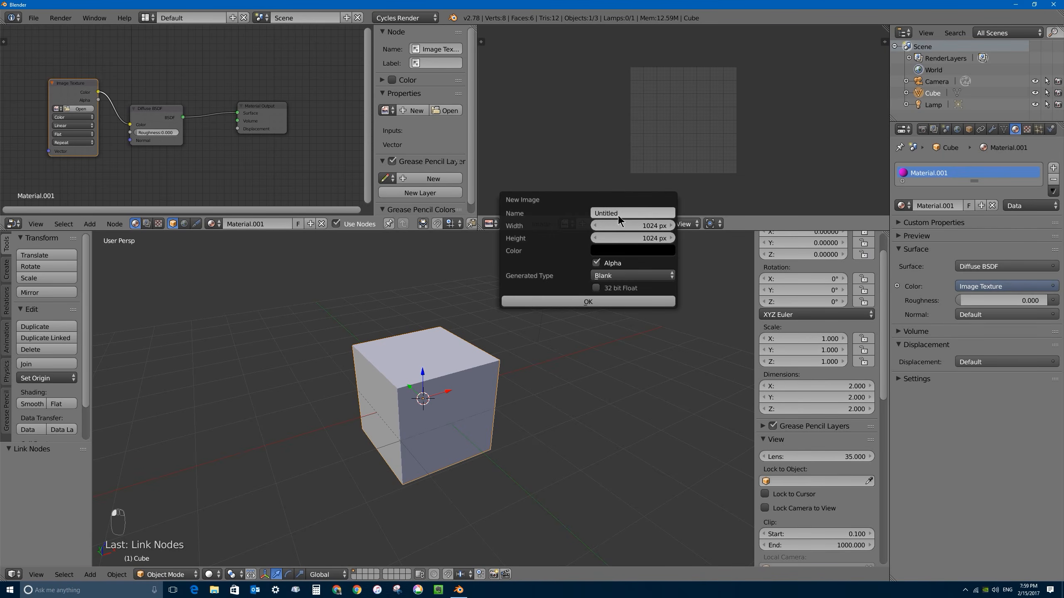
left_click(633, 251)
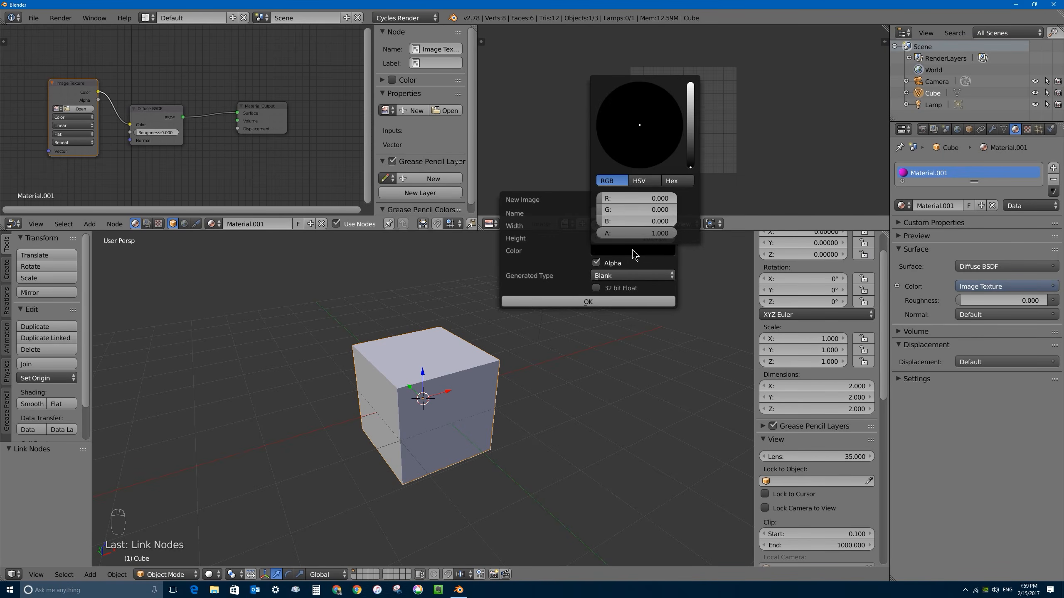
left_click(624, 251)
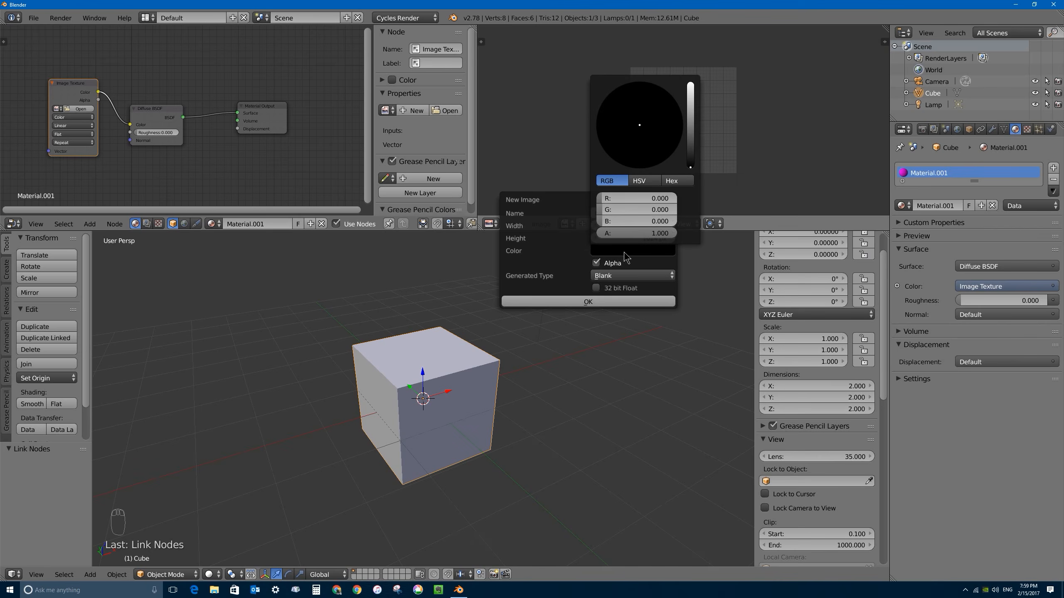
mouse_move(690, 152)
left_mouse_down()
mouse_move(691, 167)
mouse_move(691, 83)
mouse_move(646, 107)
left_mouse_up()
left_click(647, 95)
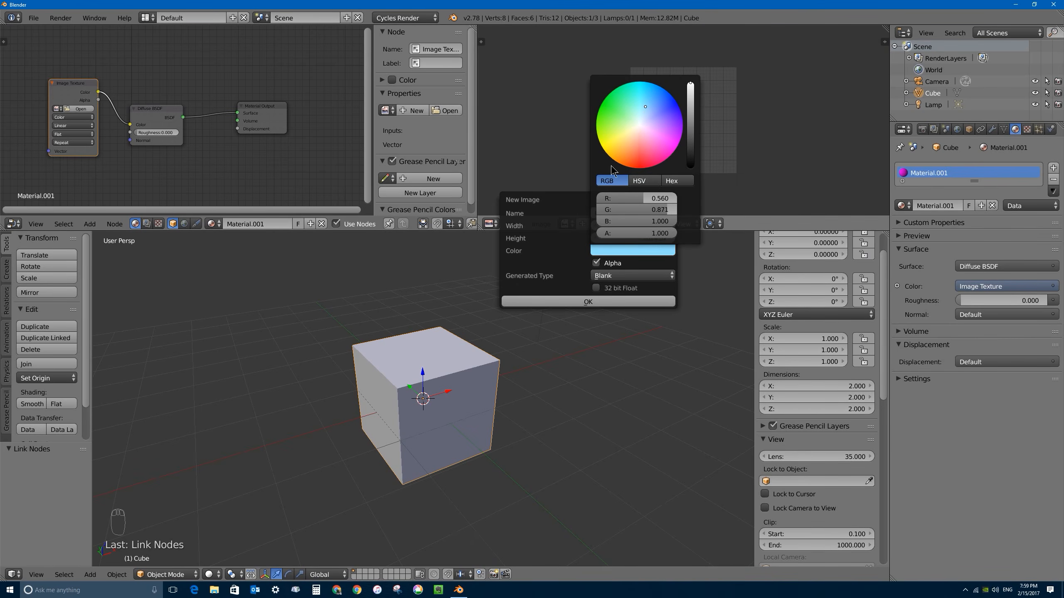
left_click(626, 212)
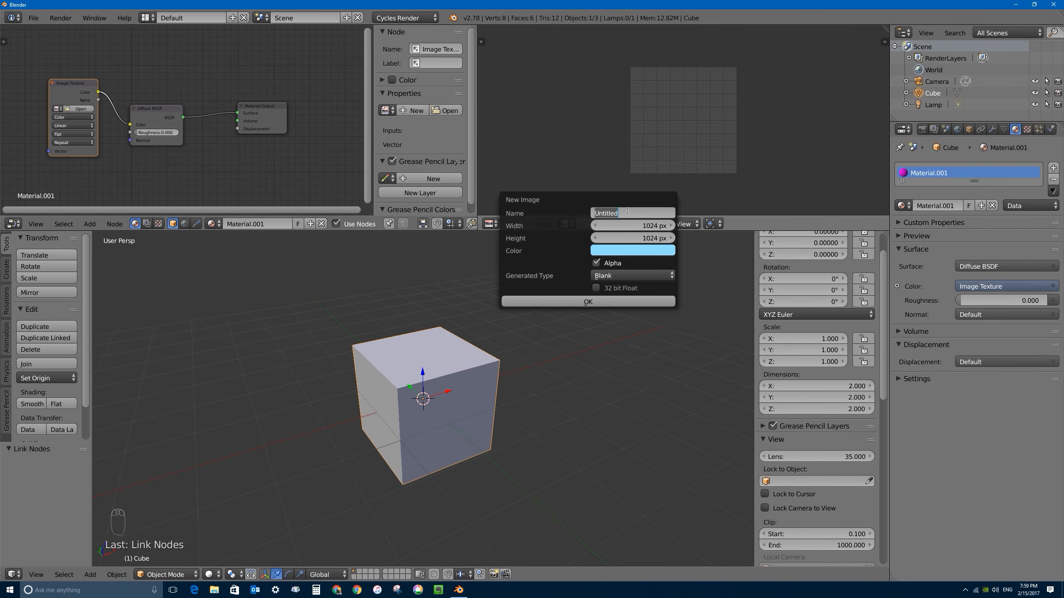
type("cube-texture")
key("Return")
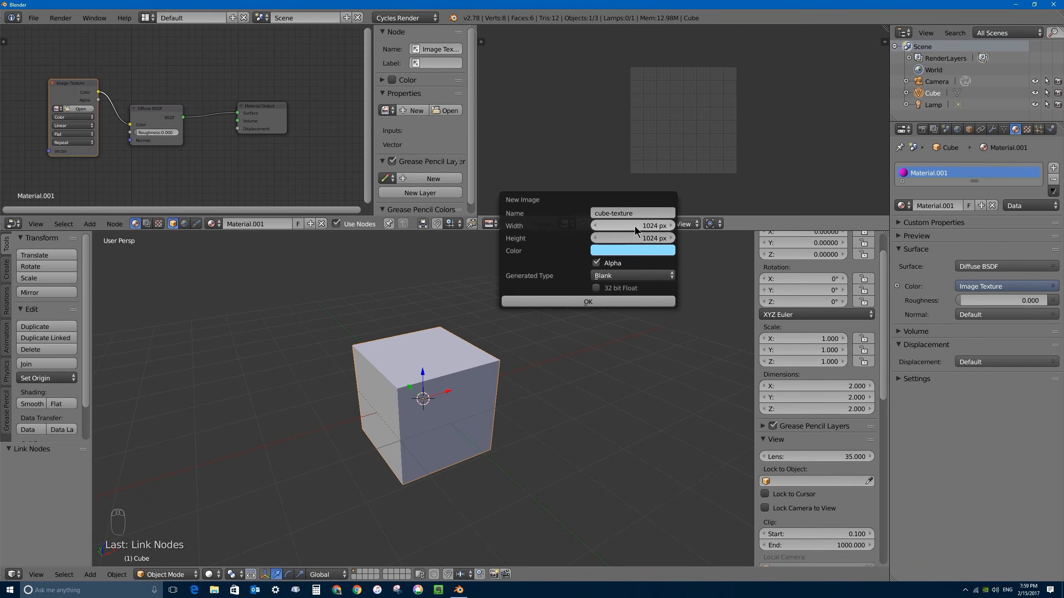
left_click(584, 302)
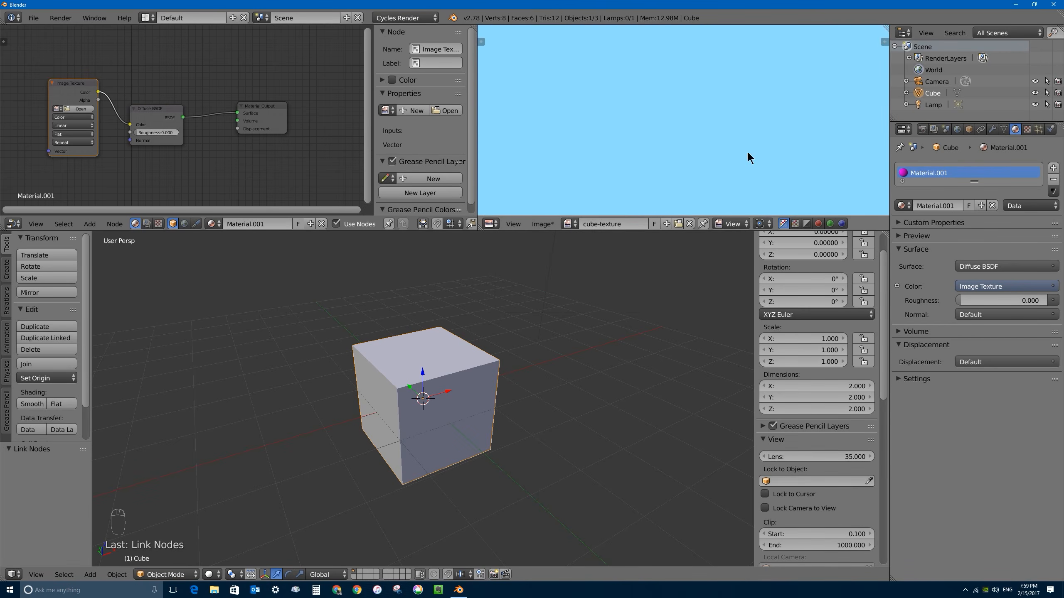
scroll(656, 79, "down", 4)
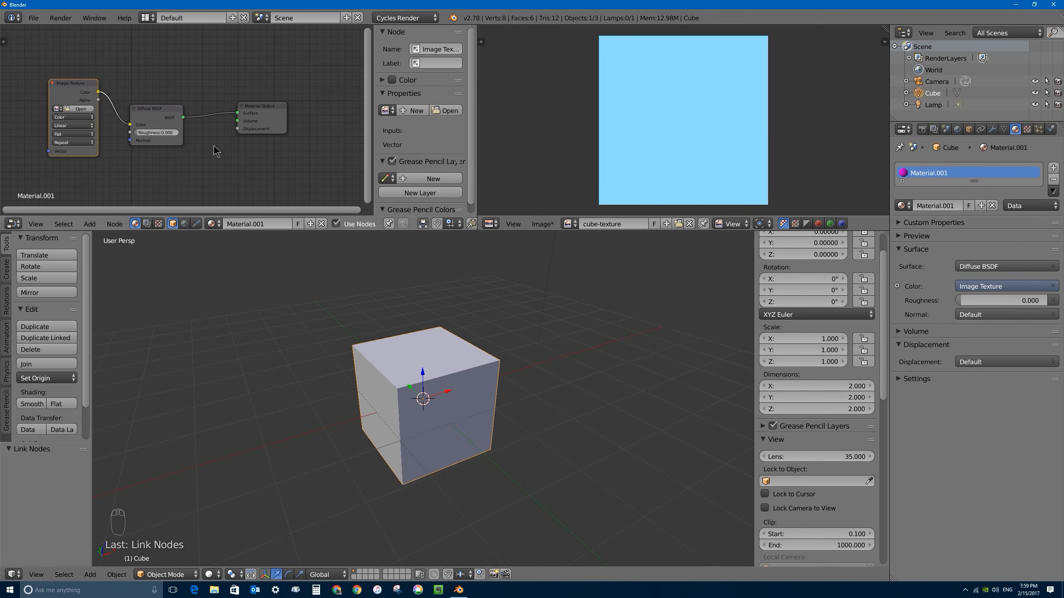
Assign the cube-texture image to the Image Texture node and set the 3D View's viewport shading to Material
left_click_drag(55, 85, 74, 110)
scroll(74, 110, "up", 1)
scroll(73, 107, "up", 5)
middle_click_drag(61, 109, 143, 99)
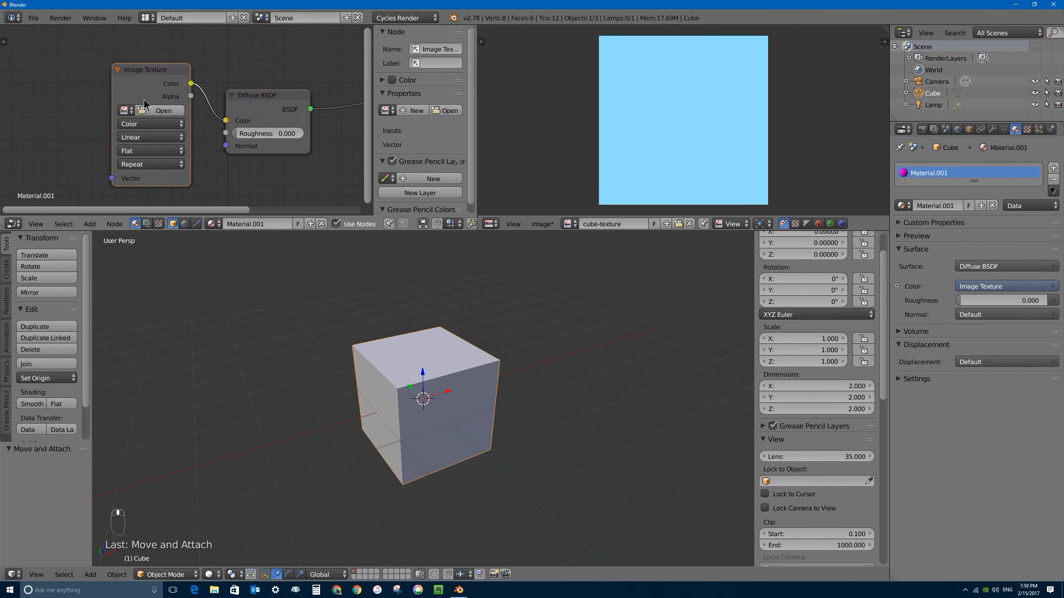
left_click(125, 109)
left_click(125, 110)
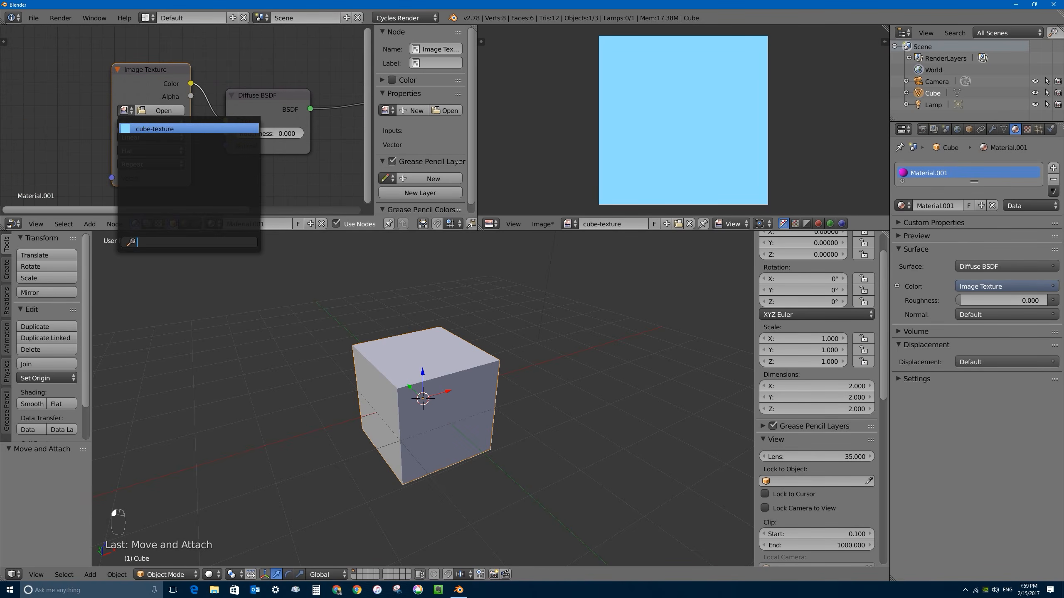
left_click(149, 128)
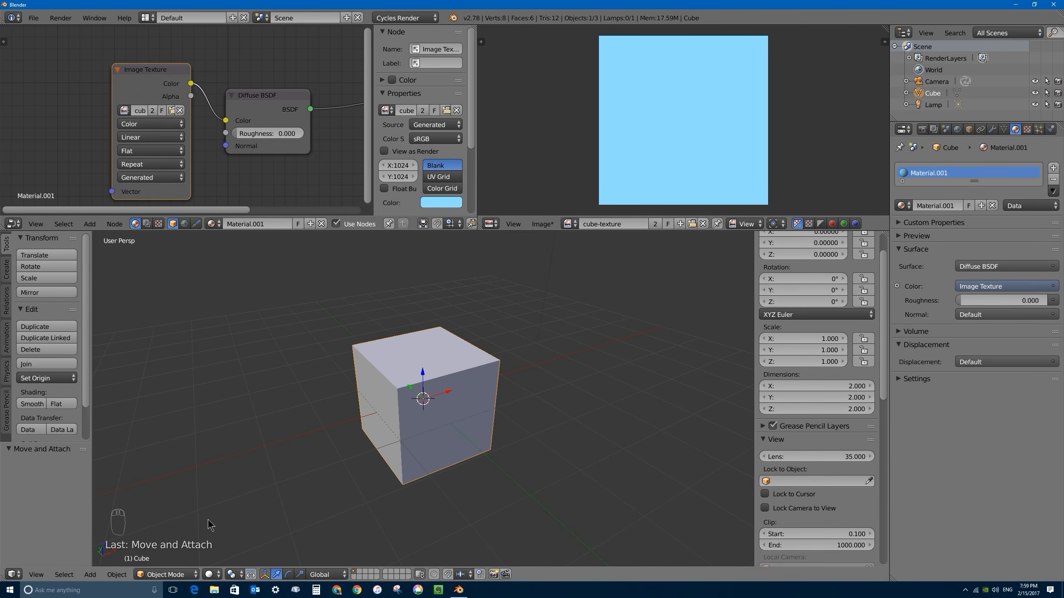
left_click(213, 574)
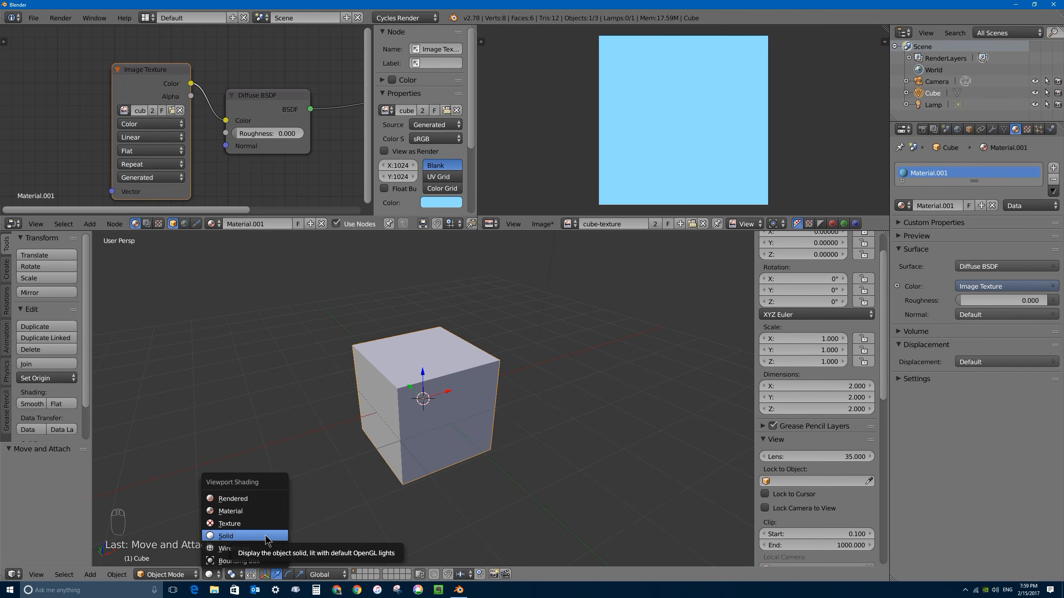
left_click(275, 512)
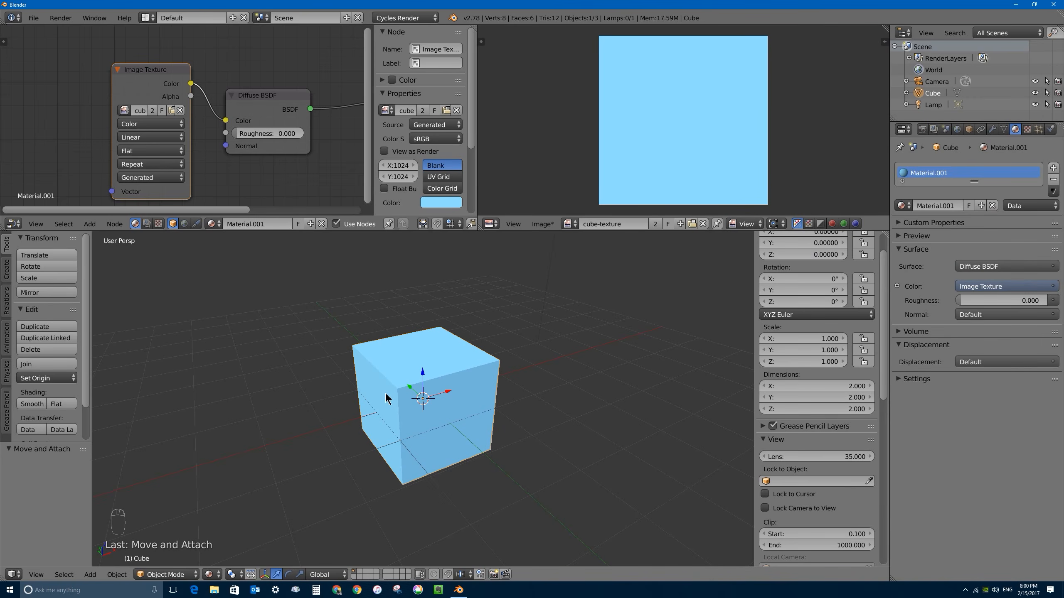
Enter Edit Mode on the cube and make sure all of its geometry is selected for UV mapping
key("Tab")
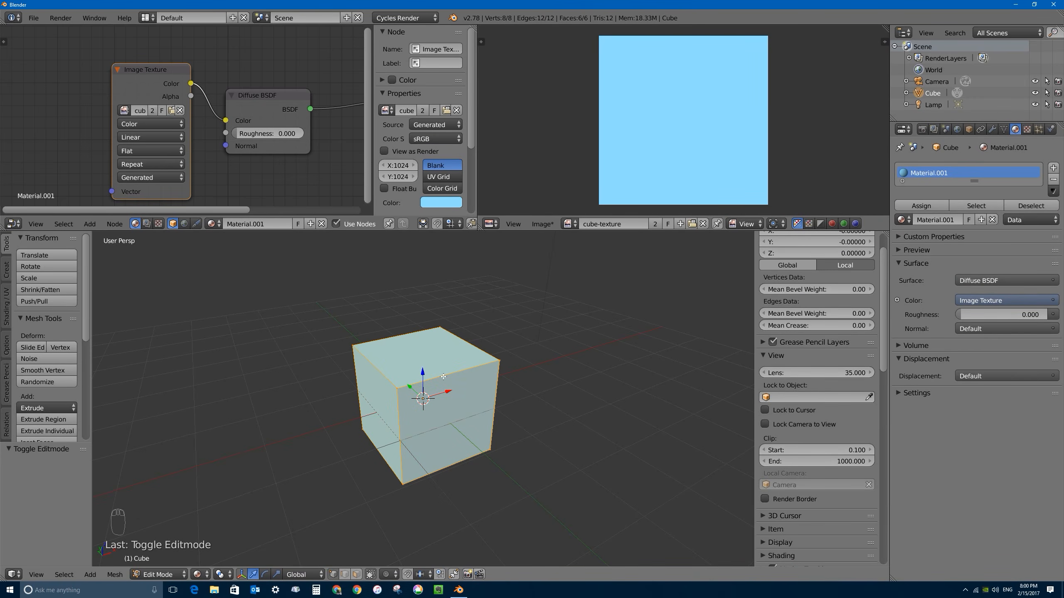
key("u")
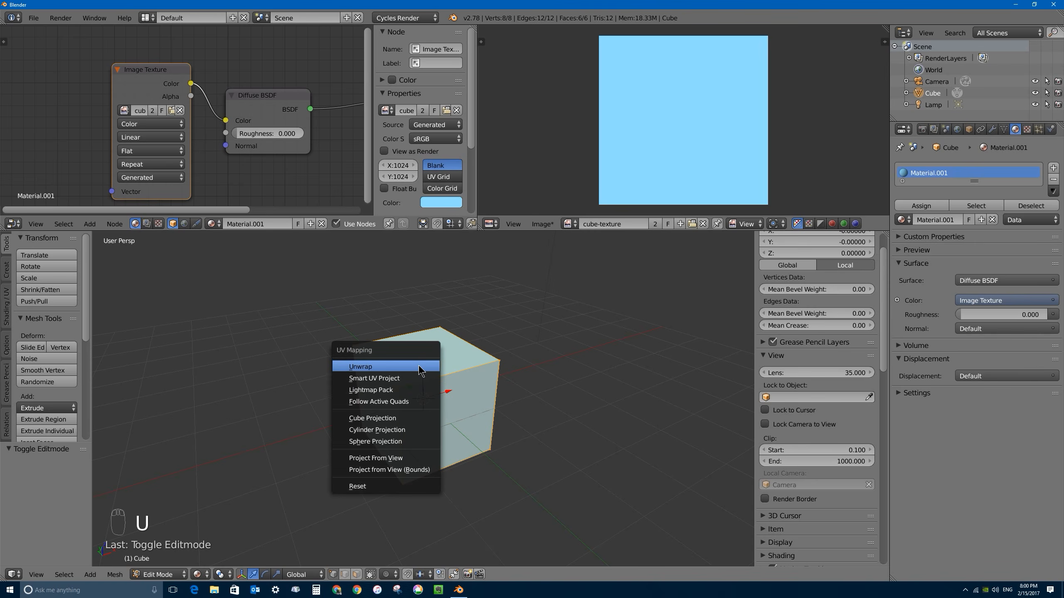
left_click(417, 363)
key("a")
key("a")
key("a")
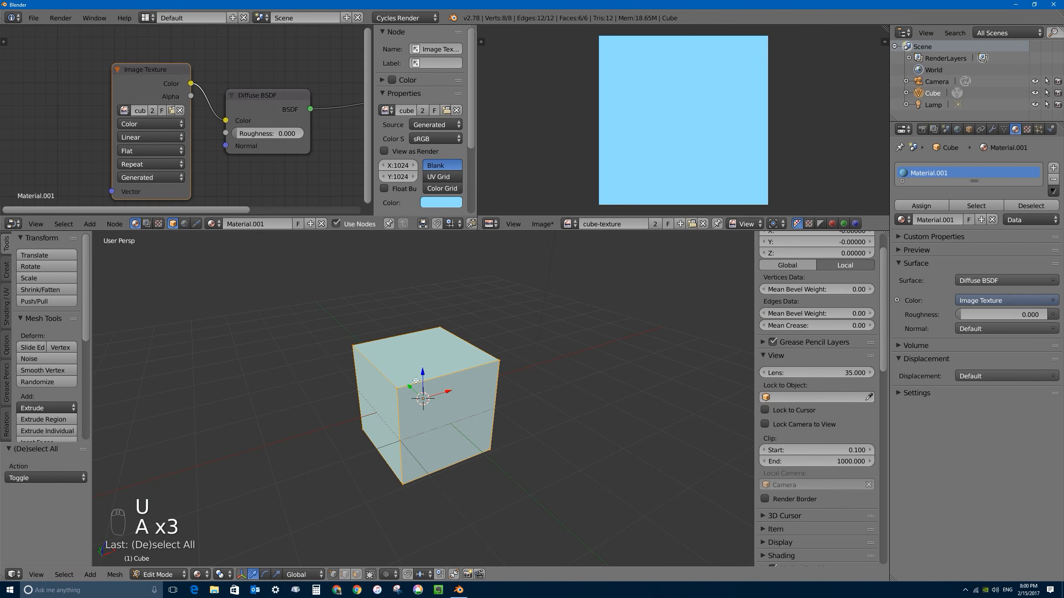
key("a")
key("a")
key("a")
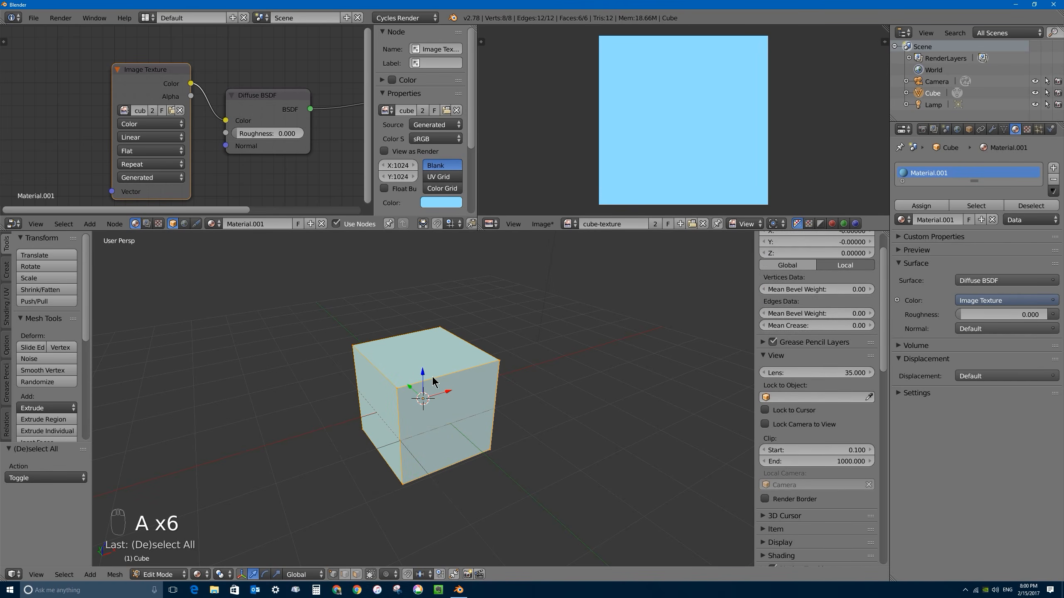
Unwrap the whole cube with Smart UV Project, using an island margin of 0.03
key("u")
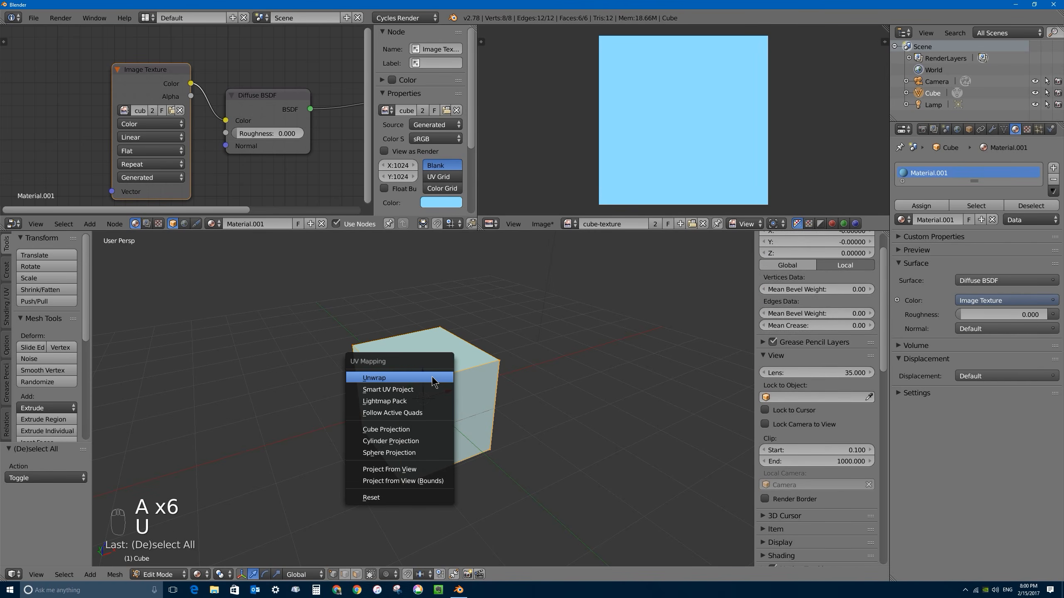
left_click(405, 390)
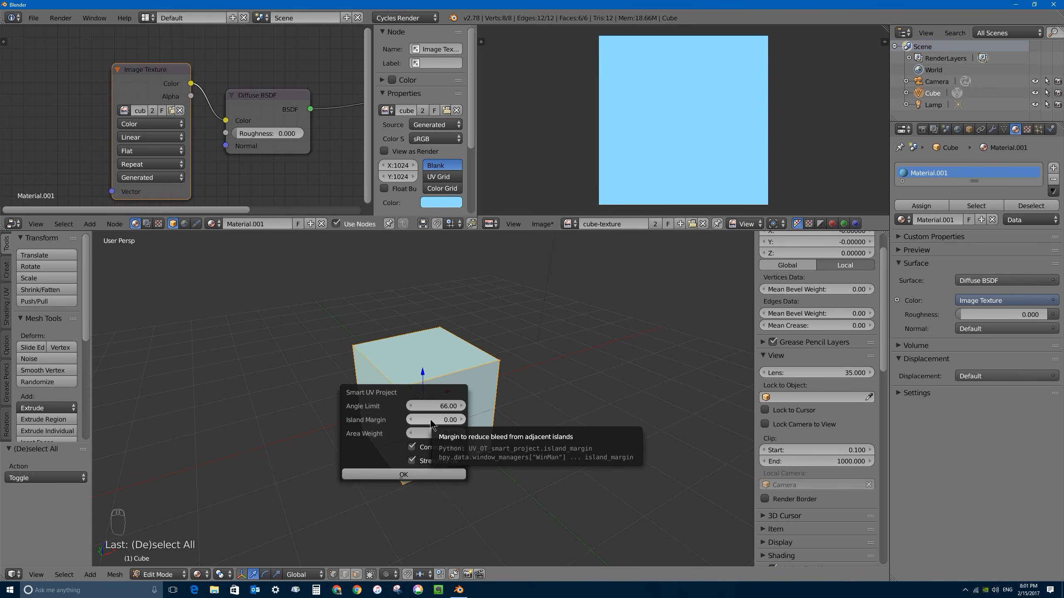
left_click_drag(431, 418, 437, 419)
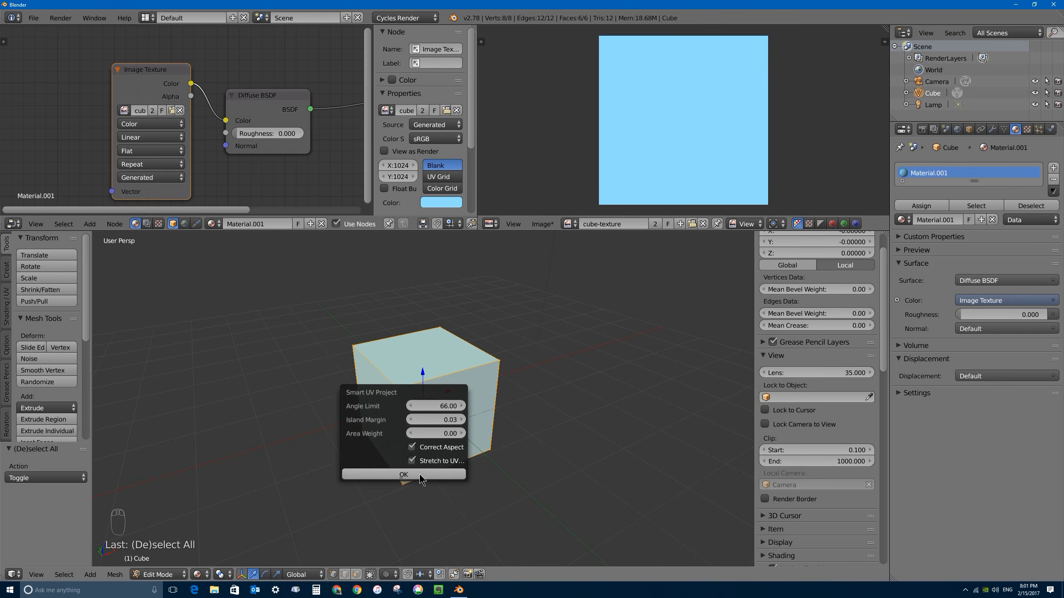
left_click(398, 475)
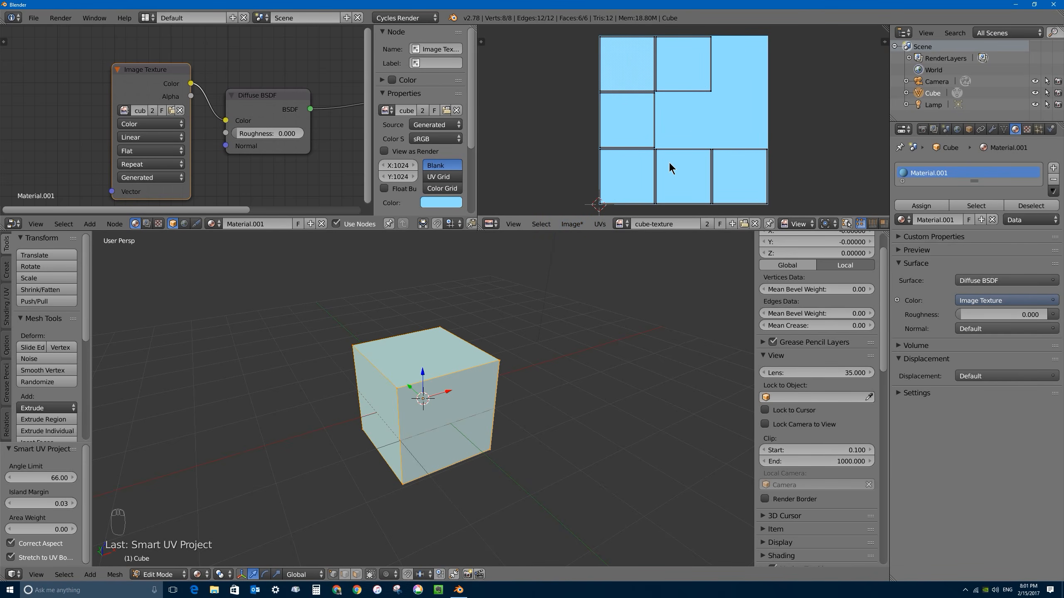
Pack the cube-texture image into the blend file as a PNG
left_click(582, 229)
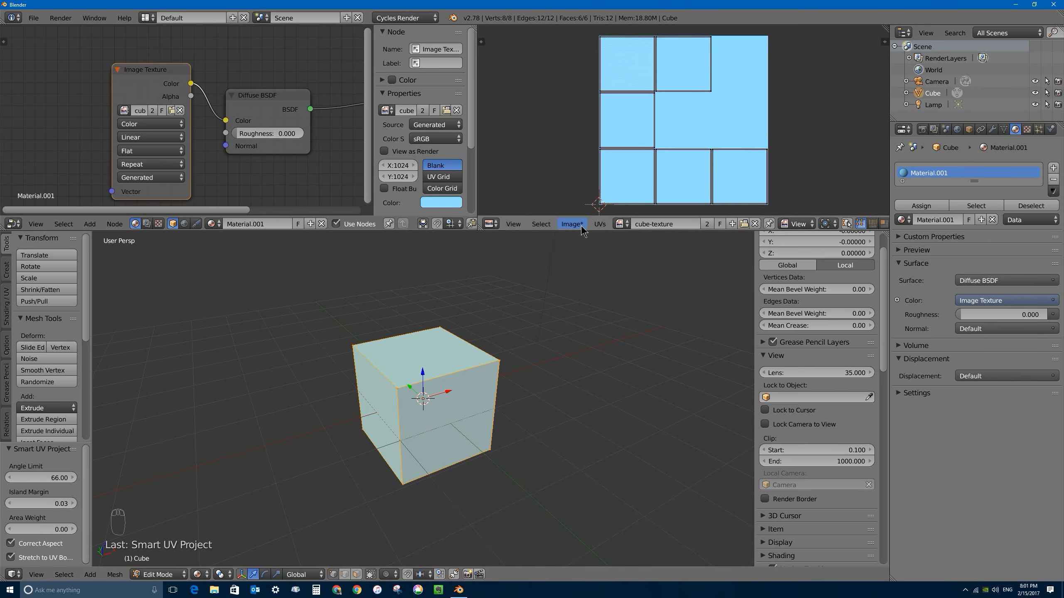
left_click(567, 228)
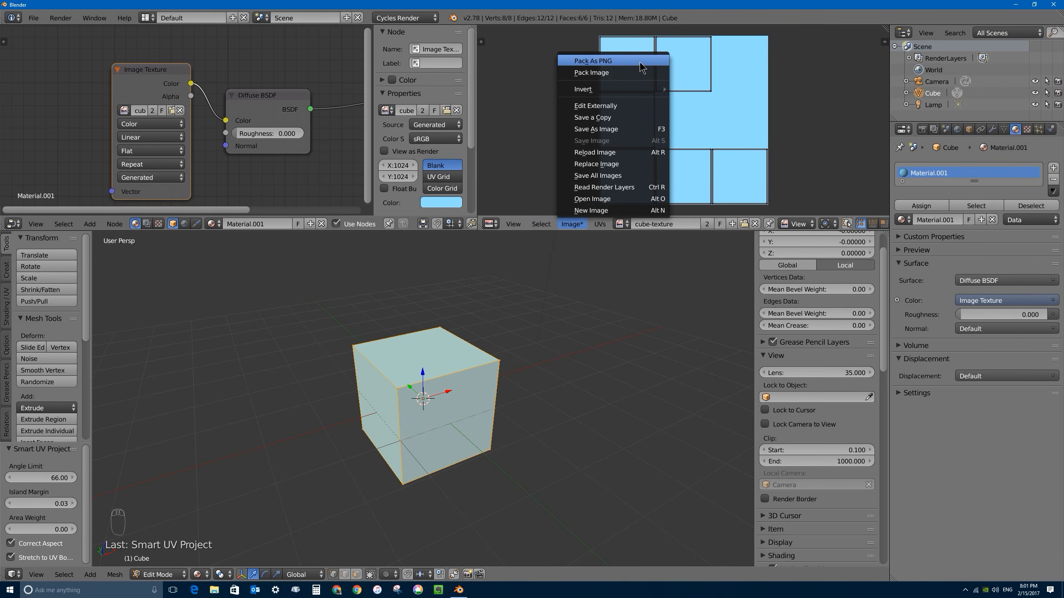
left_click(606, 64)
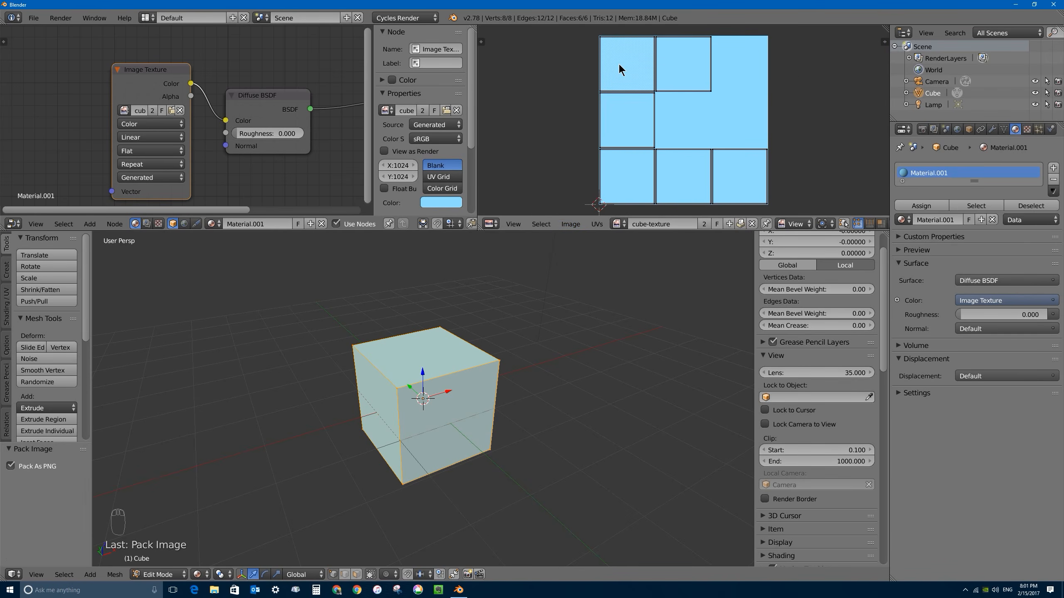
Save the project to the Desktop as b27-79-001.blend
left_click(33, 18)
left_click(42, 131)
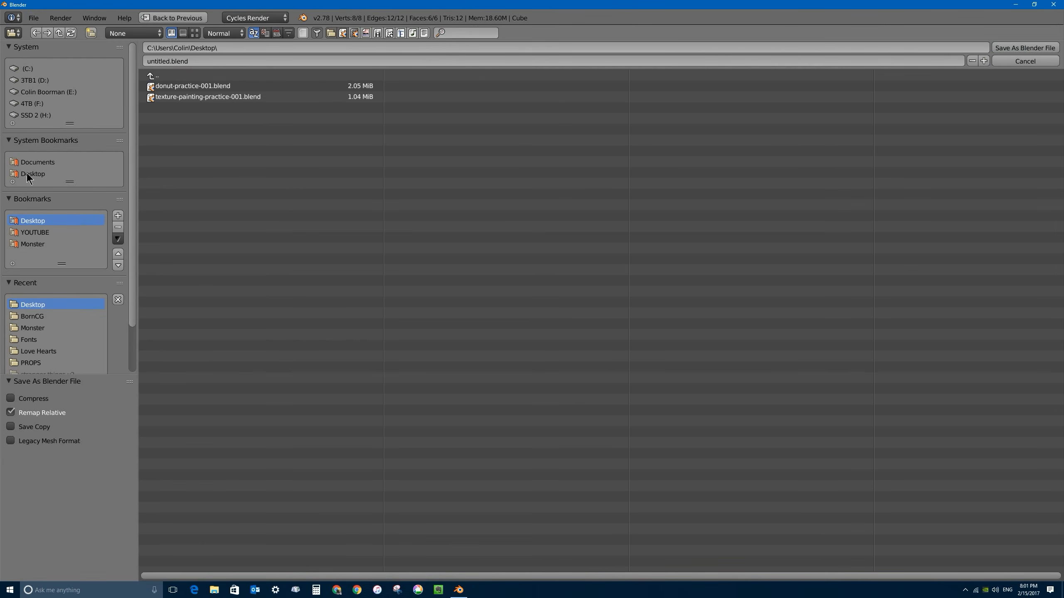
left_click(192, 59)
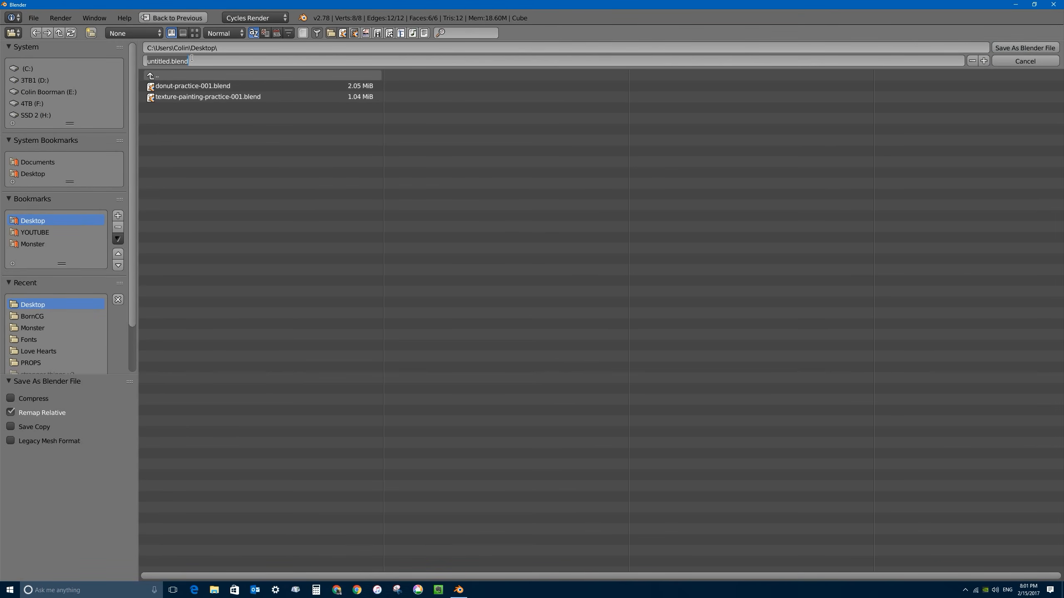
type("b27-79-001")
key("Return")
left_click(1018, 49)
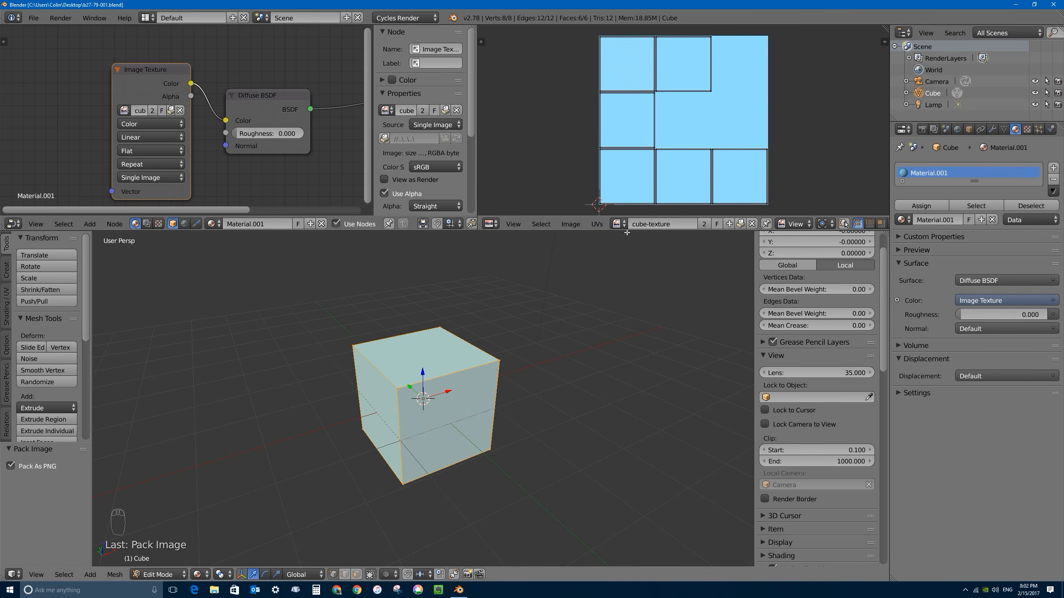
Enlarge the UV/Image Editor by shrinking the 3D View and Node Editor, hide the node properties, and switch the image to Paint mode
left_click_drag(627, 231, 624, 419)
left_click_drag(371, 241, 145, 196)
left_click_drag(142, 196, 185, 196)
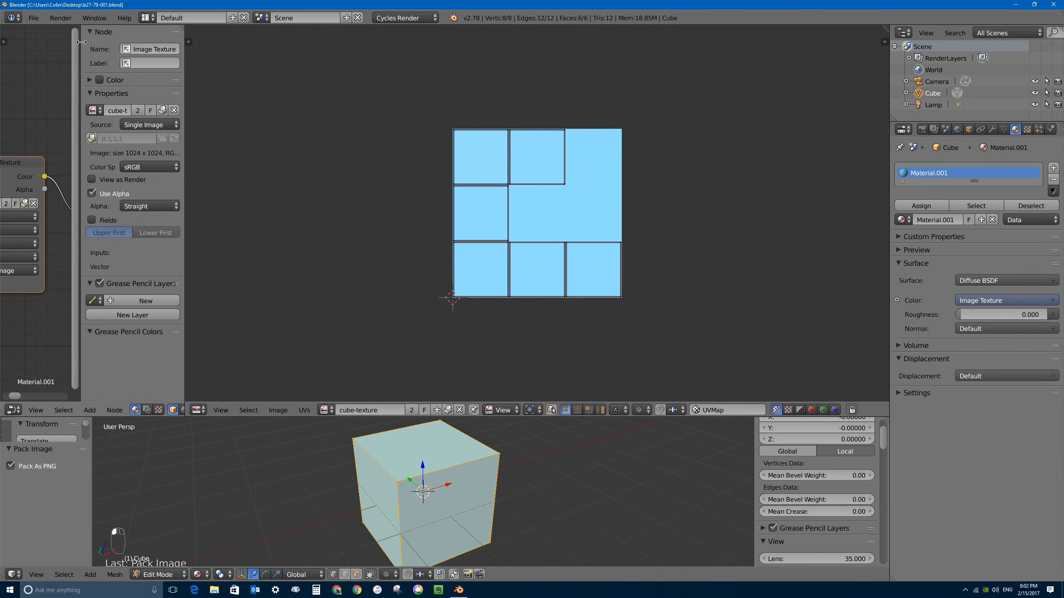
left_click_drag(81, 42, 177, 42)
scroll(535, 212, "up", 2)
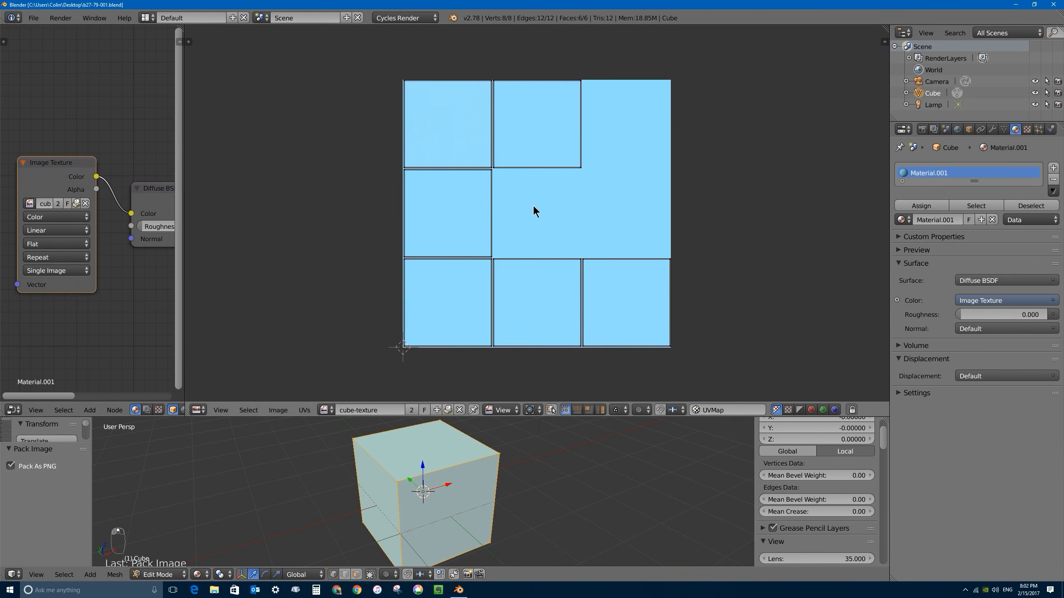
scroll(535, 210, "up", 1)
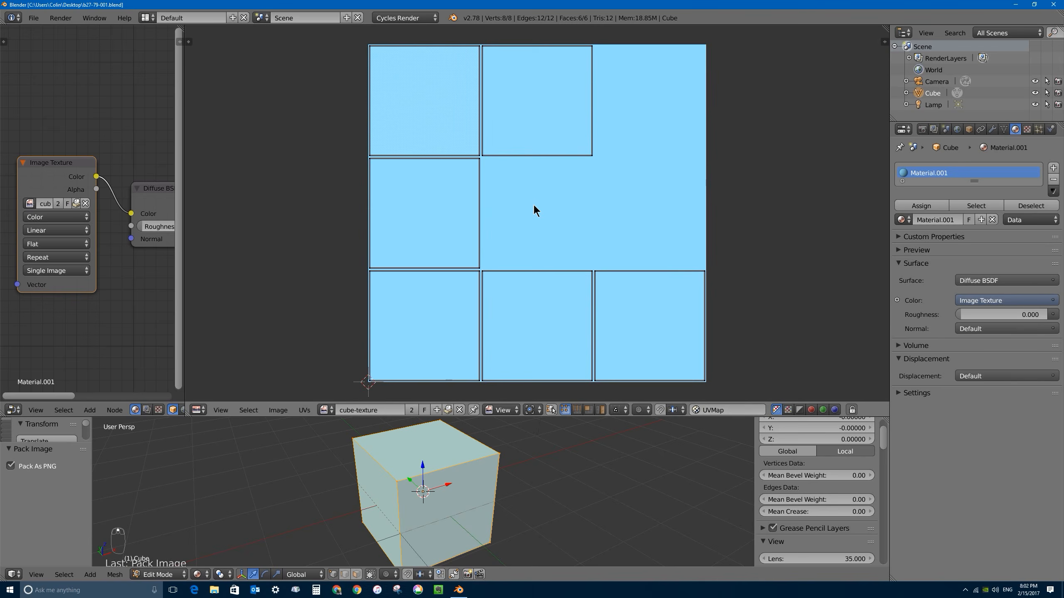
left_click(510, 410)
left_click(512, 387)
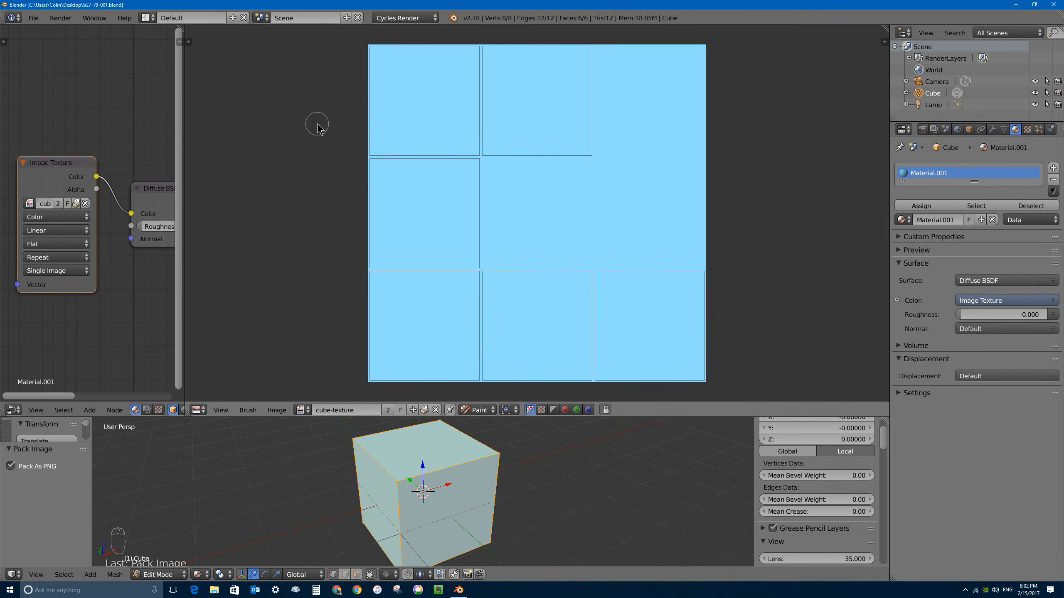
Show the brush settings and paint winding white test strokes across cube-texture with the TexDraw brush in Mix blending mode
mouse_move(405, 116)
left_mouse_down()
mouse_move(475, 107)
mouse_move(663, 228)
mouse_move(450, 290)
mouse_move(465, 296)
left_mouse_up()
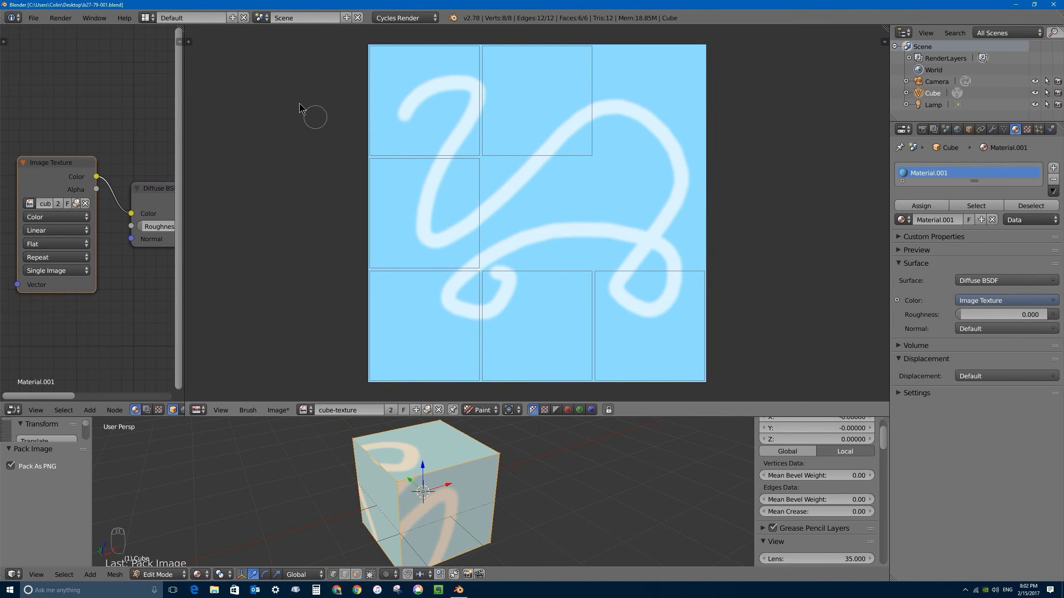
left_click(188, 42)
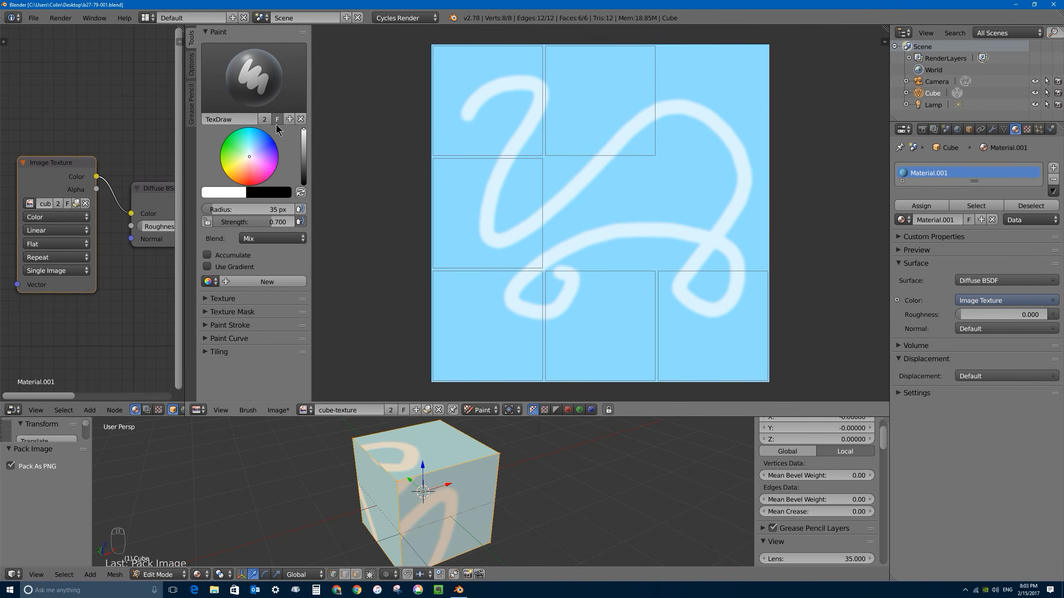
left_click_drag(458, 145, 657, 180)
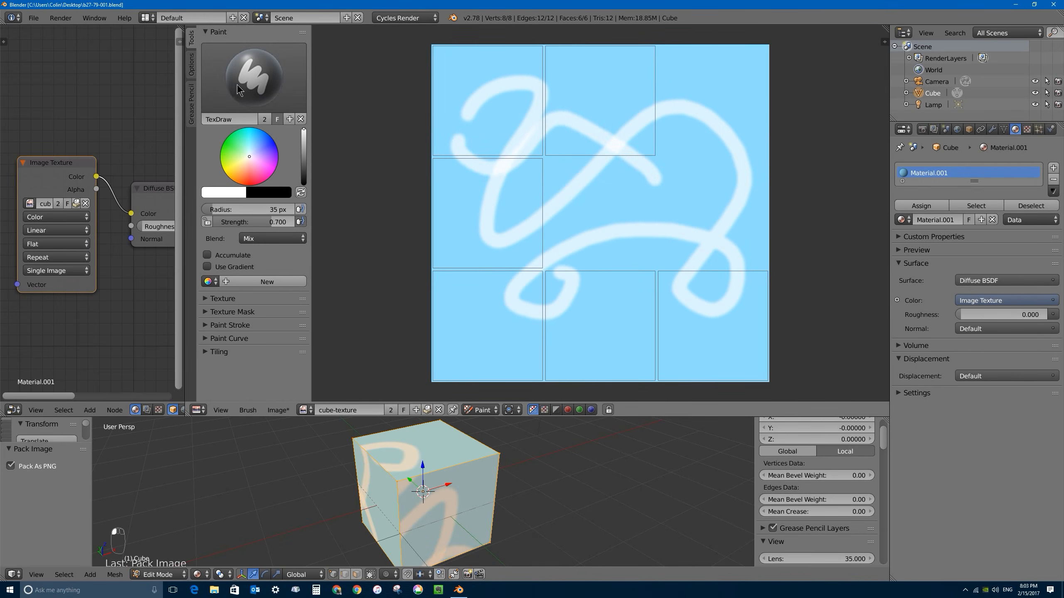
left_click(262, 72)
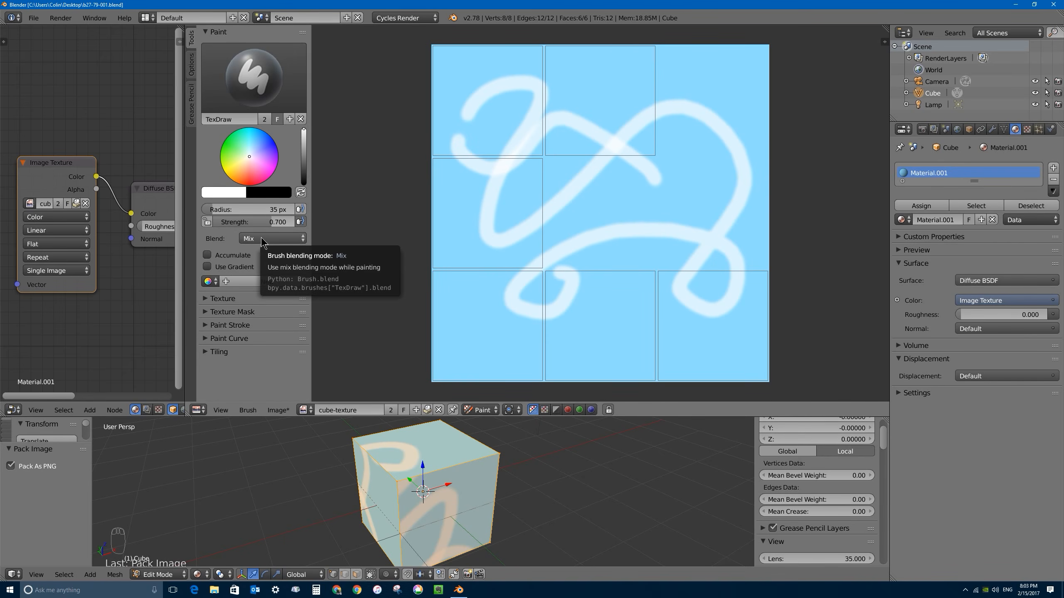
mouse_move(465, 198)
left_mouse_down()
mouse_move(641, 197)
mouse_move(682, 150)
mouse_move(547, 203)
mouse_move(602, 138)
left_mouse_up()
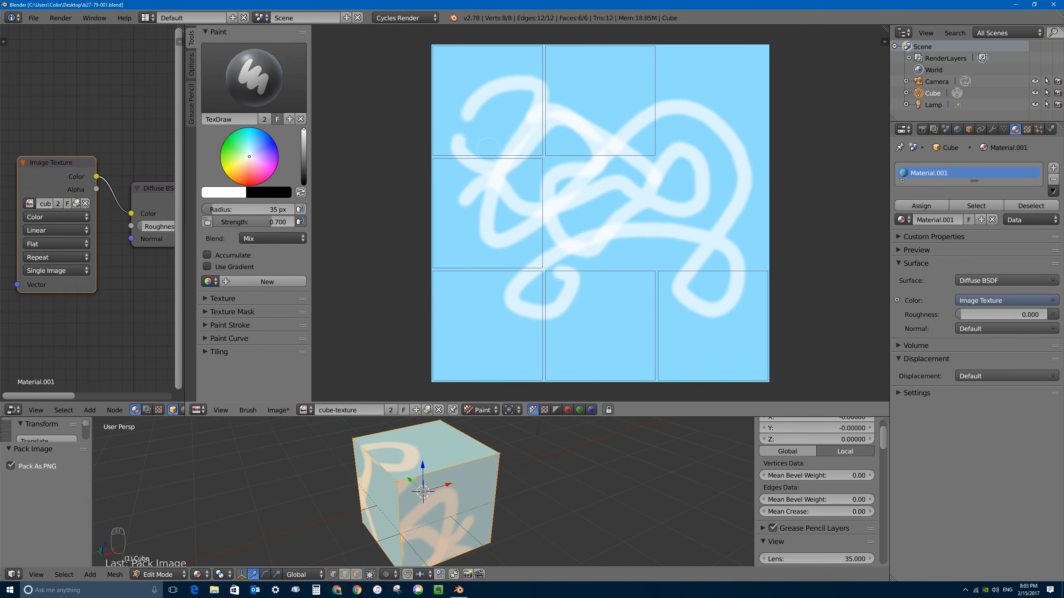
left_click(267, 239)
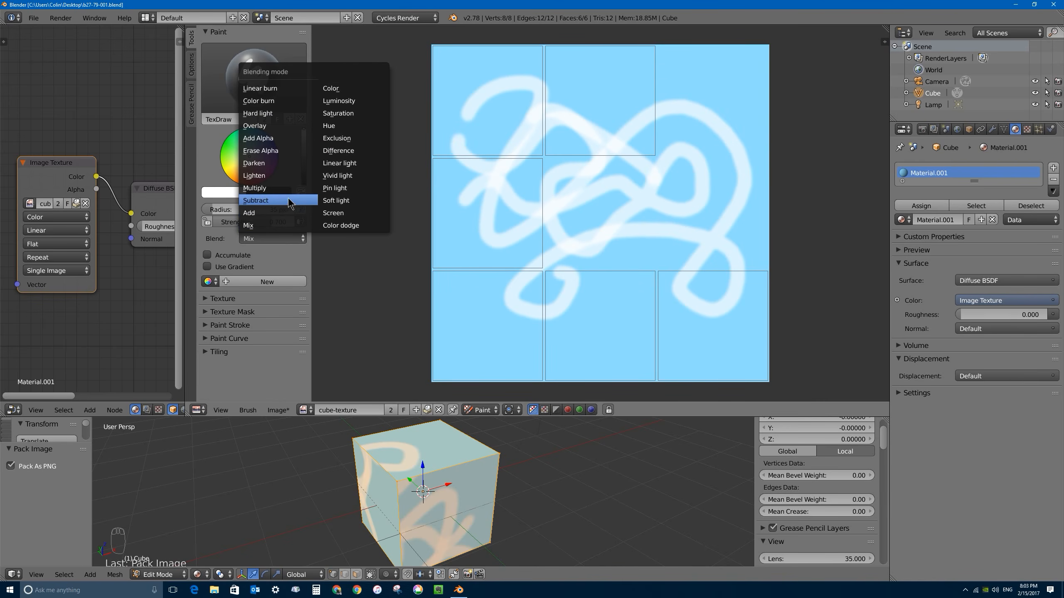
left_click(263, 227)
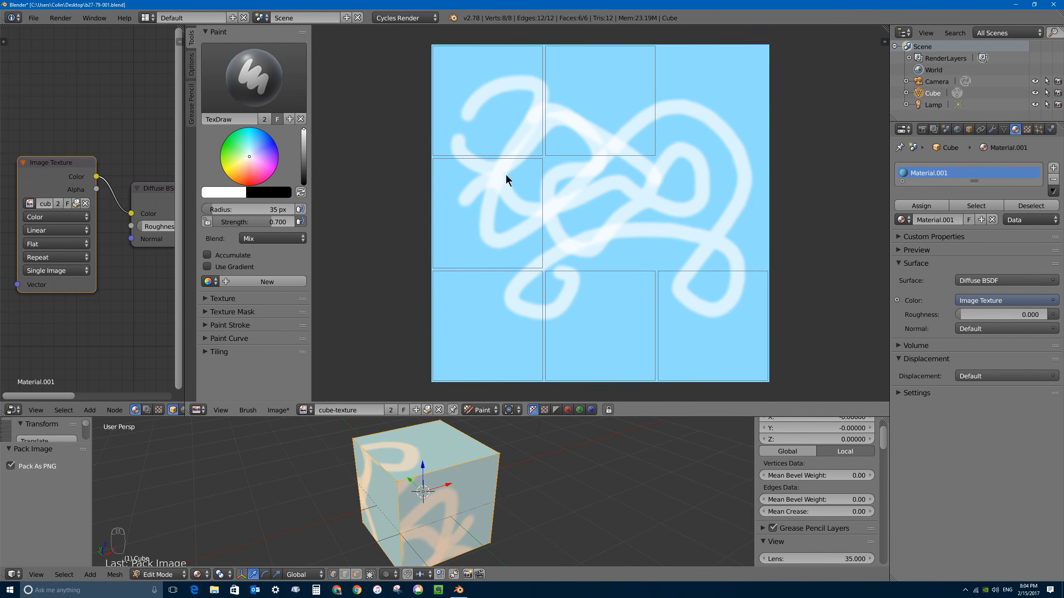
Undo the three white test strokes on cube-texture
key("ctrl+z")
key("ctrl+z")
key("ctrl+z")
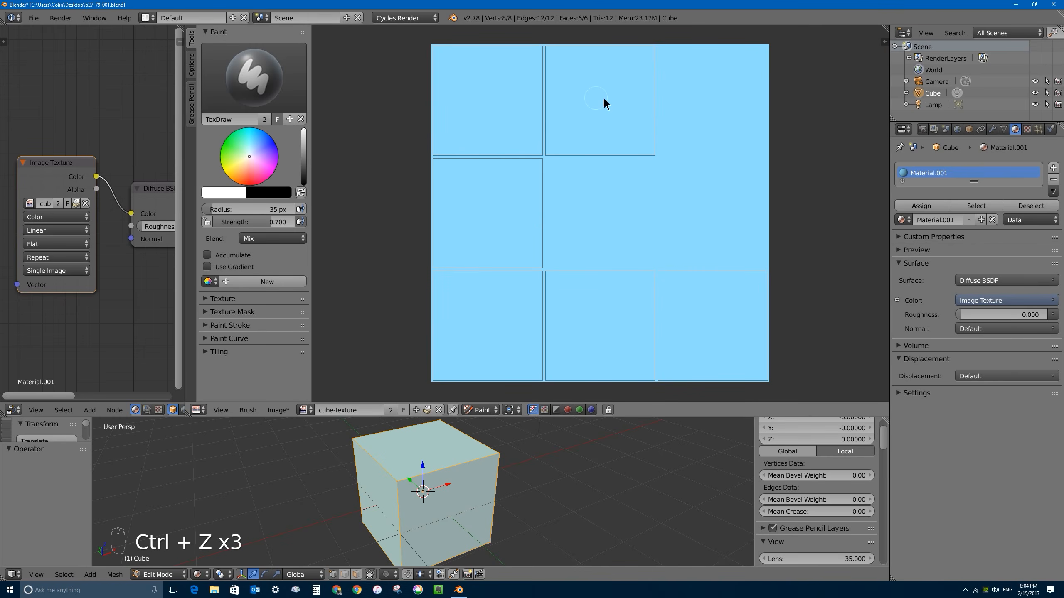
Set the TexDraw brush to red with a radius of 9 px and a strength of 1.000
scroll(490, 103, "up", 2)
middle_click_drag(488, 102, 503, 183)
left_click_drag(248, 155, 249, 185)
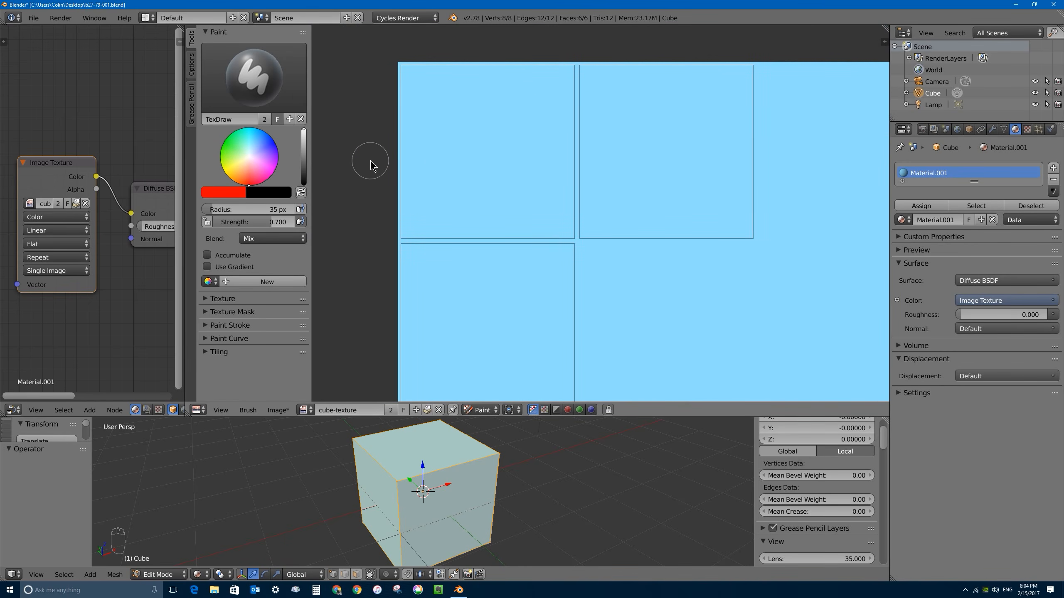
left_click_drag(250, 211, 210, 210)
mouse_move(272, 221)
left_mouse_down()
mouse_move(229, 221)
mouse_move(289, 221)
left_mouse_up()
Set the brush radius to 17 px and paint a red letter A on the first UV face of cube-texture
key("f")
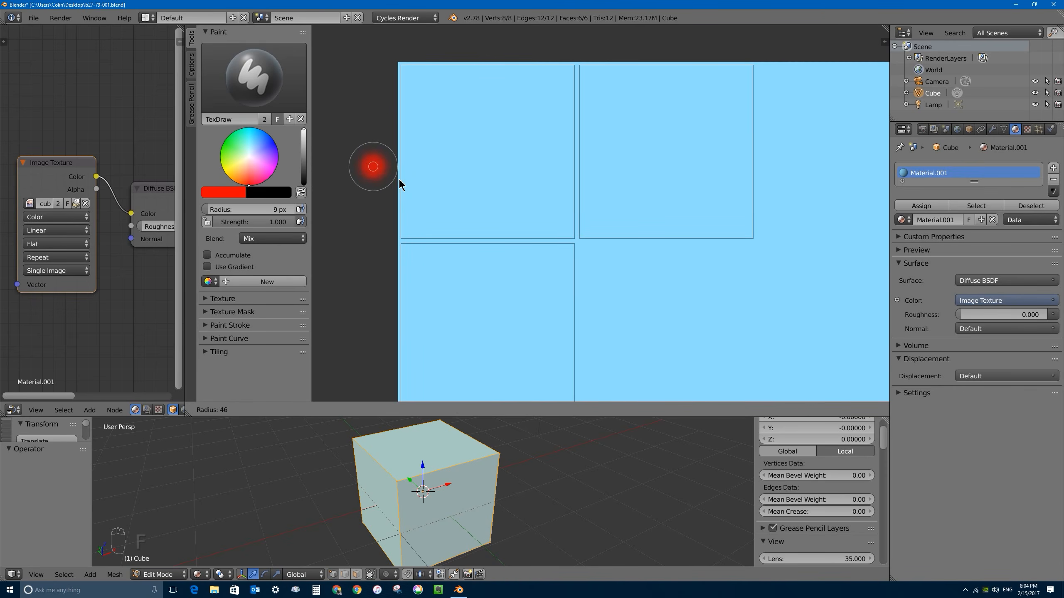
left_click(432, 198)
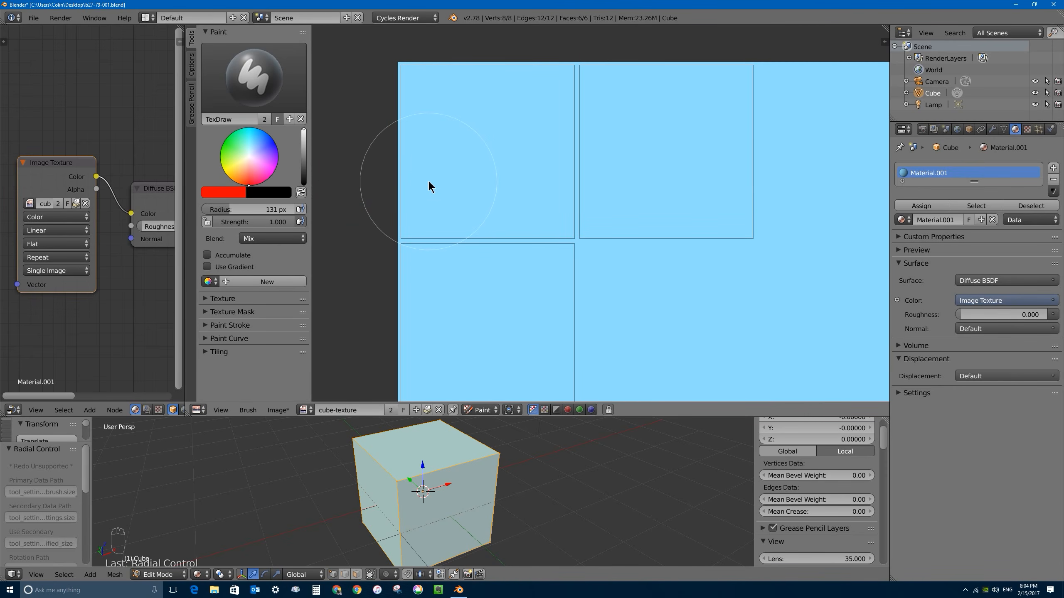
key("f")
left_click(379, 180)
key("f")
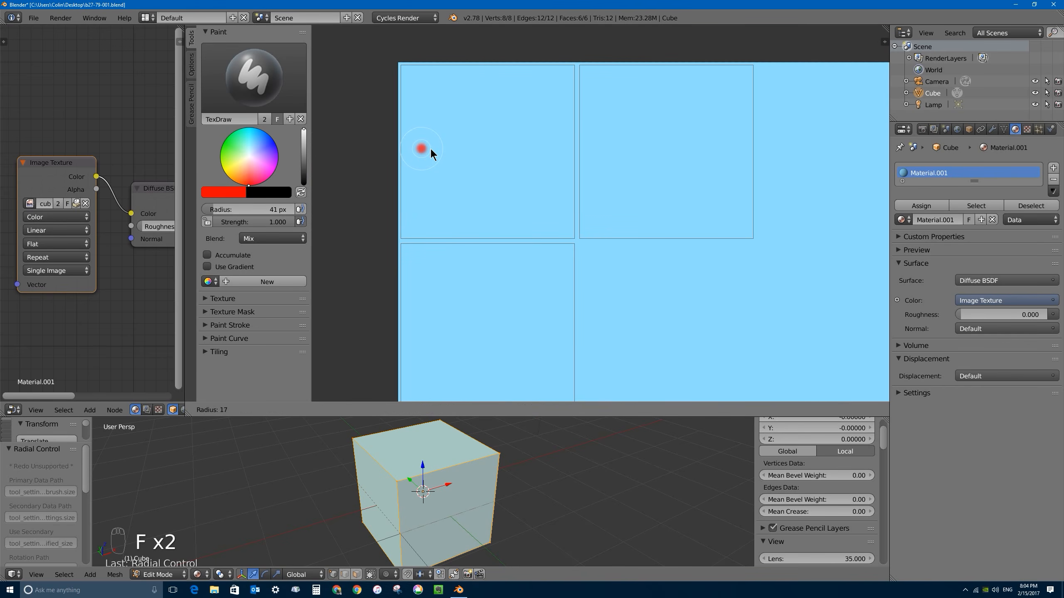
left_click(431, 148)
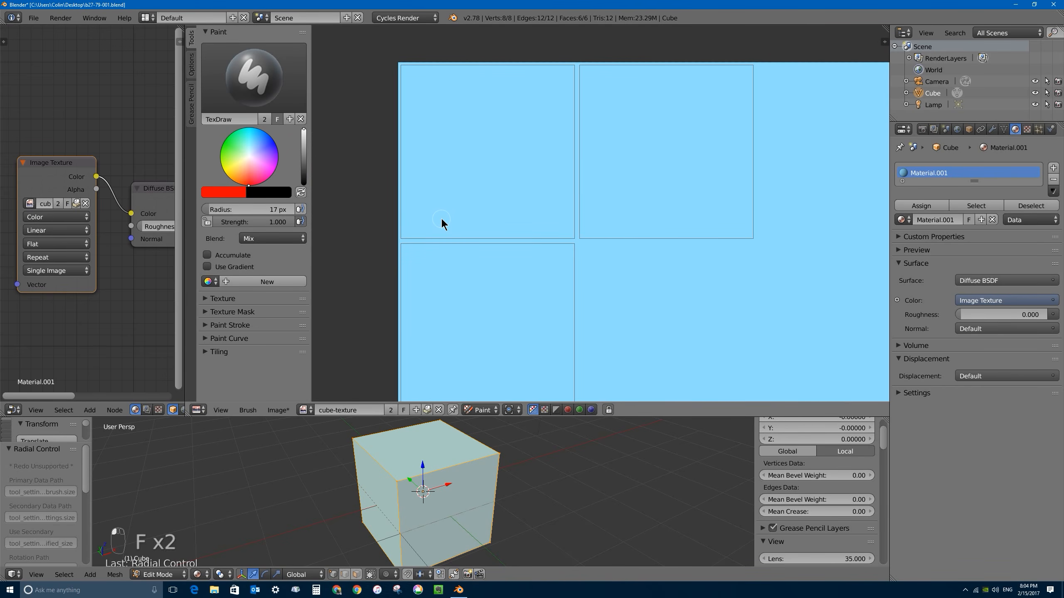
mouse_move(442, 219)
left_mouse_down()
mouse_move(485, 108)
mouse_move(542, 213)
left_mouse_up()
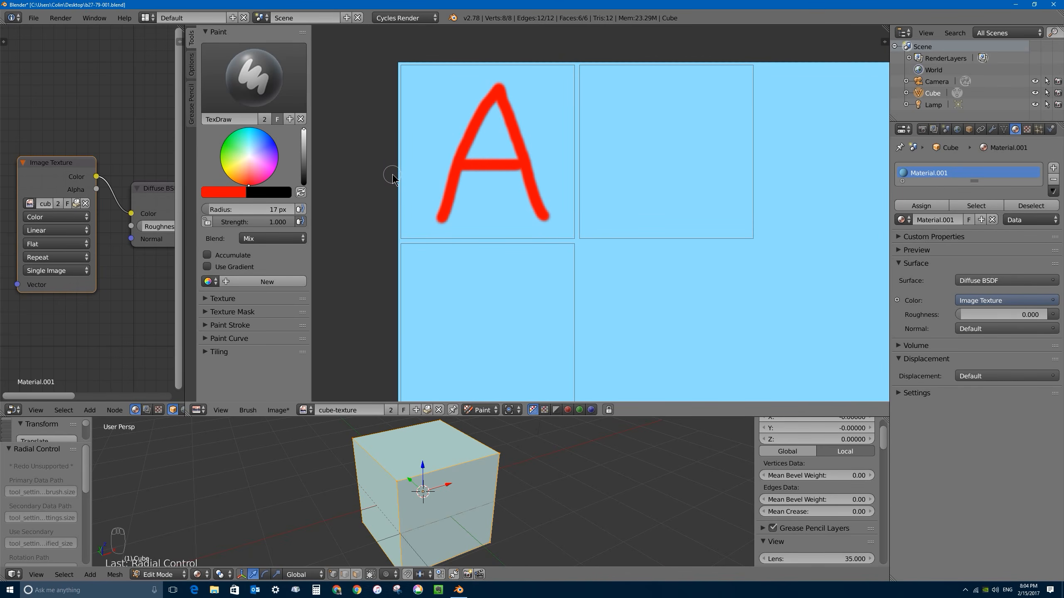
Try a 64 px brush at 0.110 strength by painting over the A's left side, and undo the stroke
key("f")
left_click(419, 190)
key("shift+f")
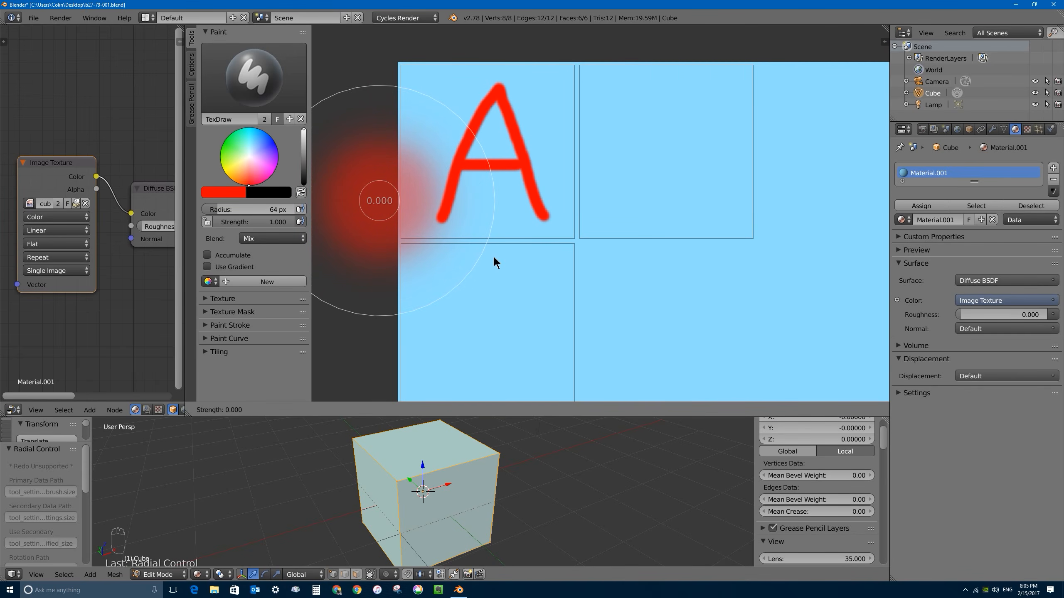
left_click(476, 243)
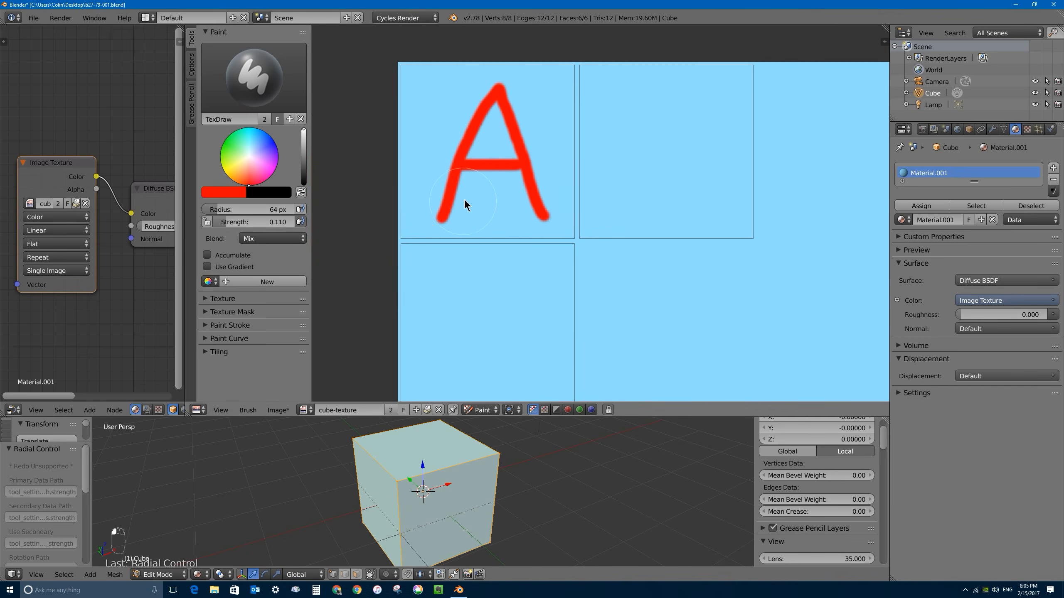
left_click_drag(429, 146, 458, 171)
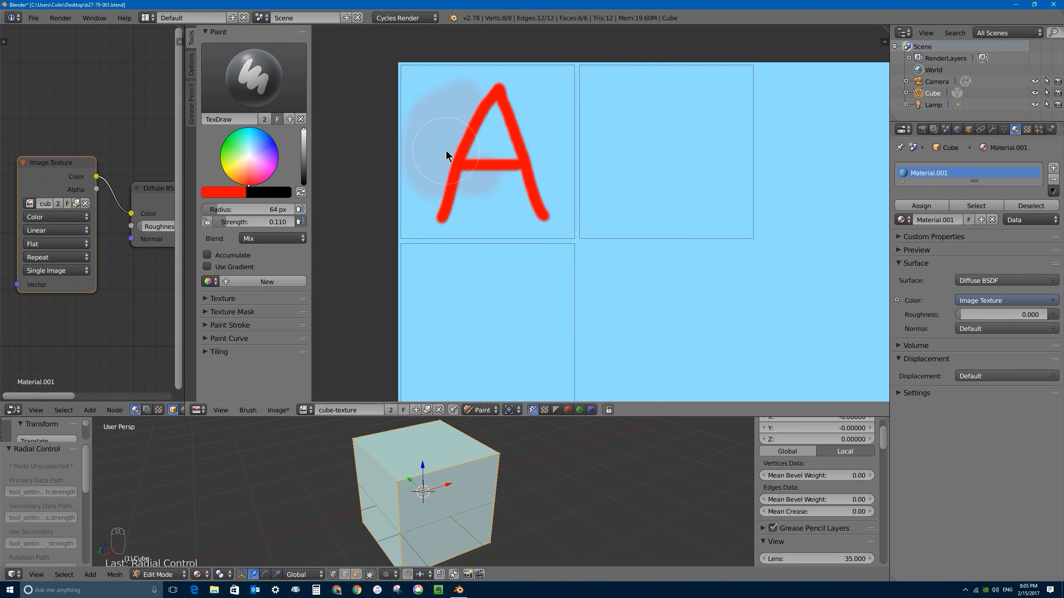
key("ctrl+z")
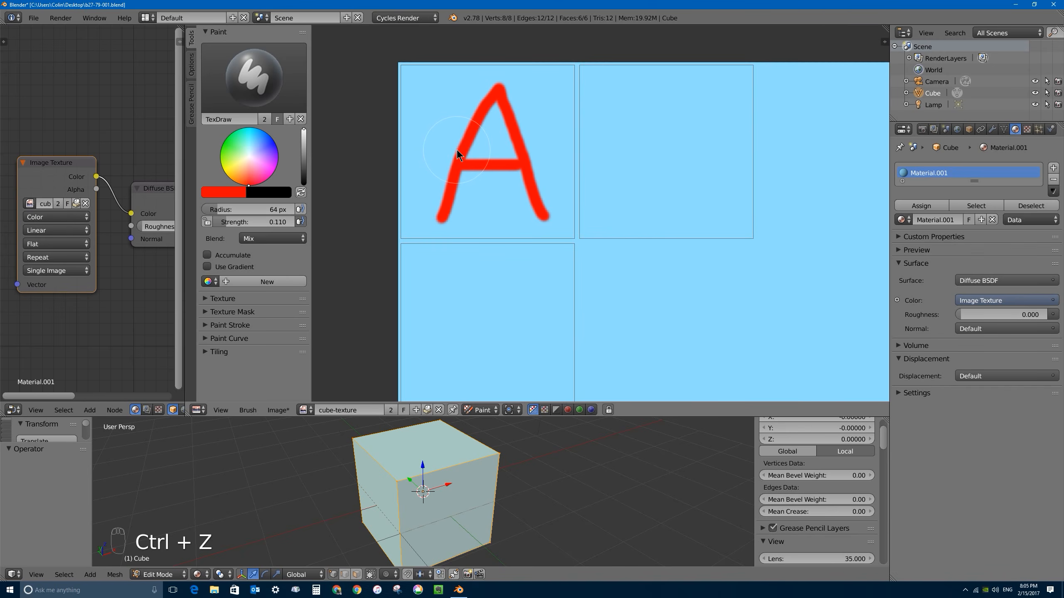
Set the brush strength to 1.000, test it with a thick red stroke beside the A, and undo that stroke
key("shift+f")
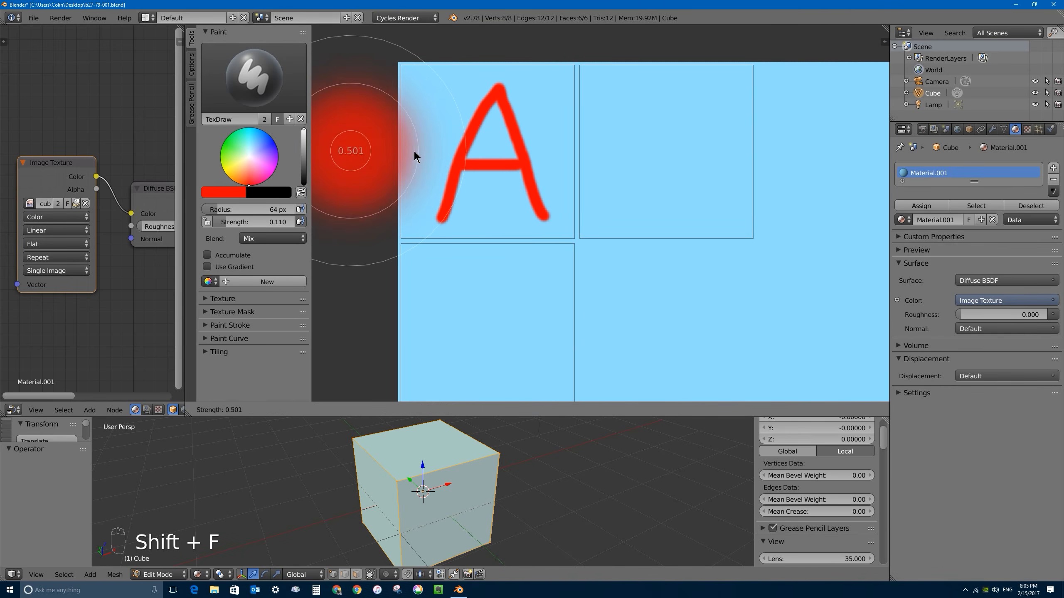
left_click(364, 149)
mouse_move(420, 105)
left_mouse_down()
mouse_move(435, 199)
mouse_move(459, 125)
left_mouse_up()
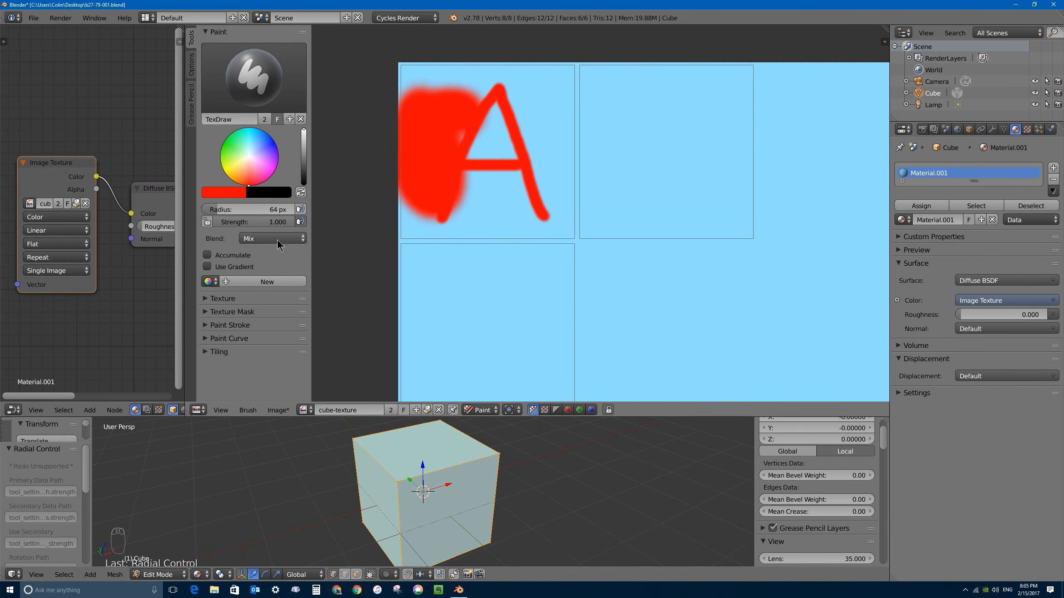
key("ctrl+z")
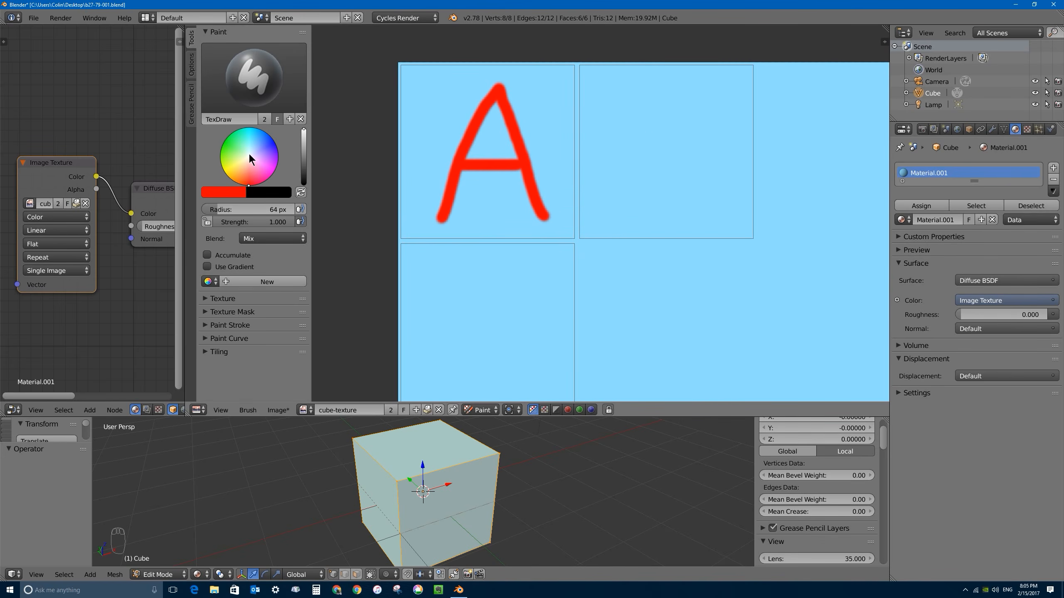
Set the brush color to green and its radius to 23 px
left_click_drag(249, 155, 225, 143)
key("f")
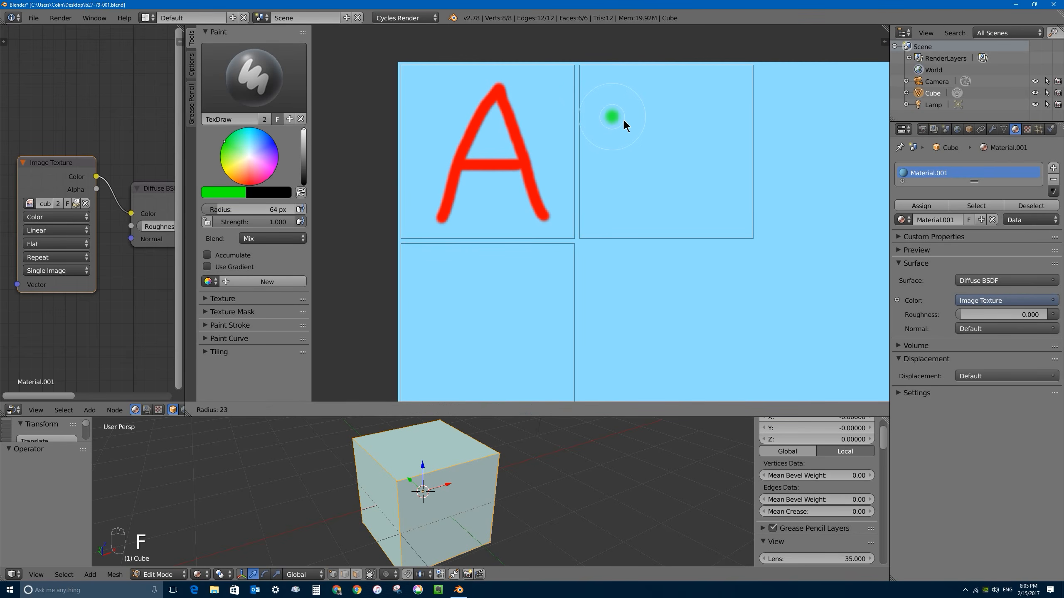
left_click(624, 124)
Paint green vertical test strokes on the UV face beside the A and undo them
left_click_drag(615, 87, 616, 203)
mouse_move(617, 101)
left_mouse_down()
mouse_move(700, 183)
mouse_move(619, 197)
left_mouse_up()
key("ctrl+z")
key("ctrl+z")
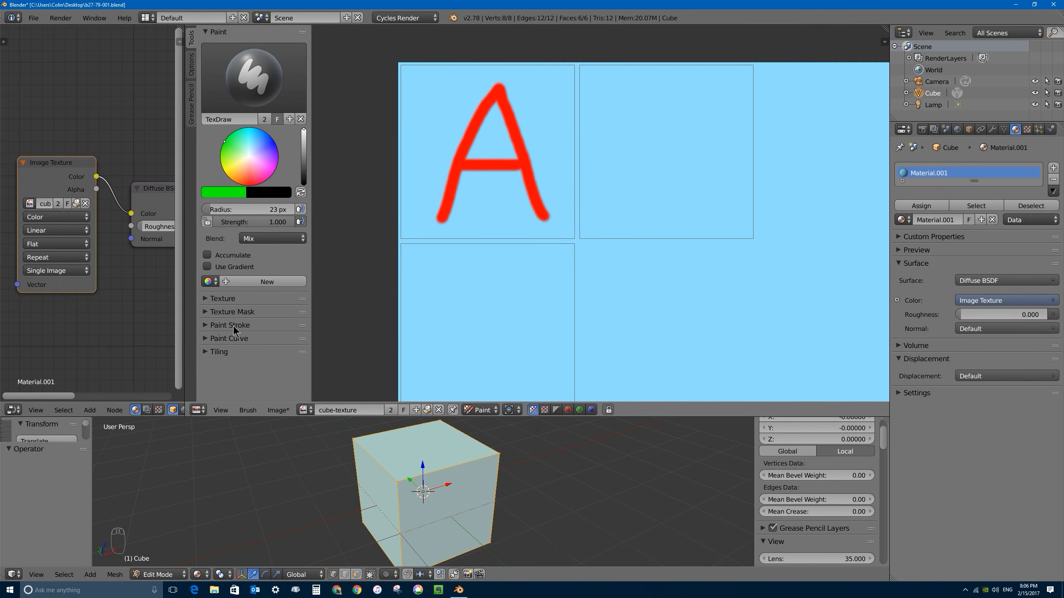
Expand the Paint Stroke settings and reorder them above the Texture settings
left_click(206, 326)
left_click(207, 326)
left_click_drag(302, 325, 303, 300)
left_click(229, 299)
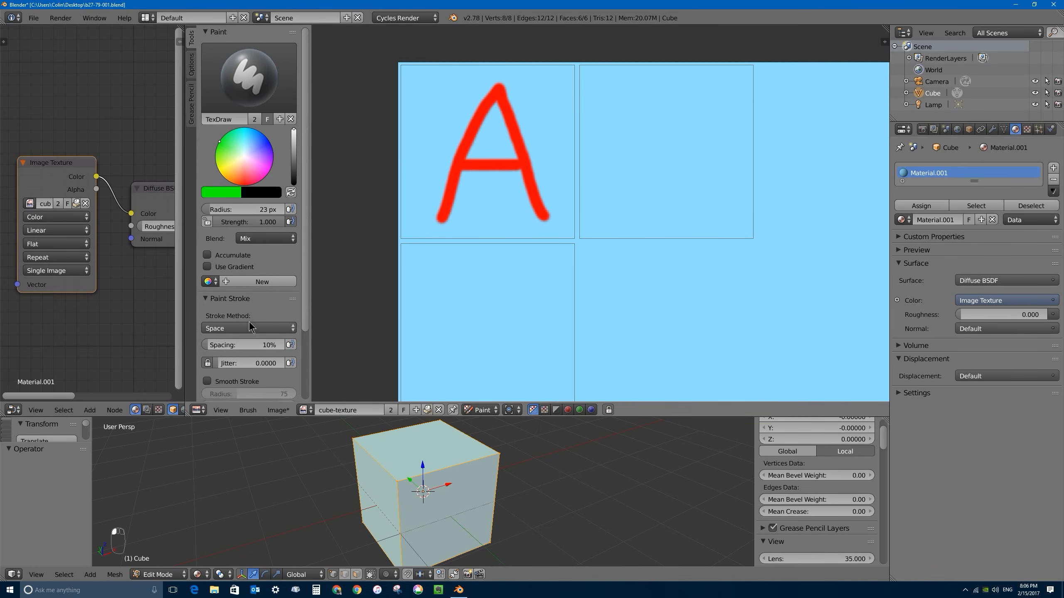
scroll(218, 251, "down", 4)
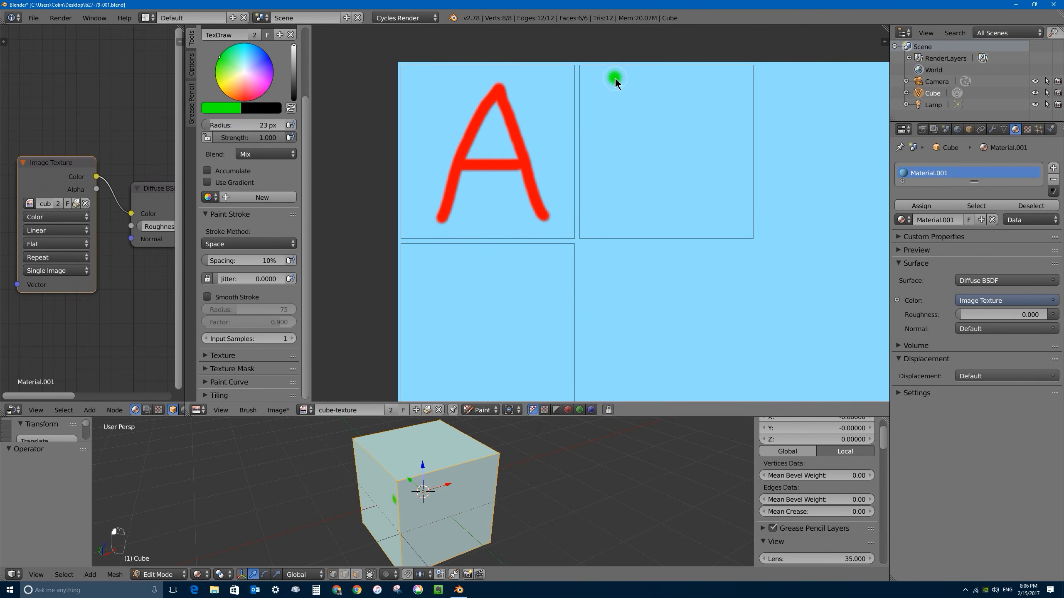
Paint a green L-shaped test stroke and a few dots on the face beside the A, and undo them all
mouse_move(616, 86)
left_mouse_down()
mouse_move(618, 197)
mouse_move(658, 207)
left_mouse_up()
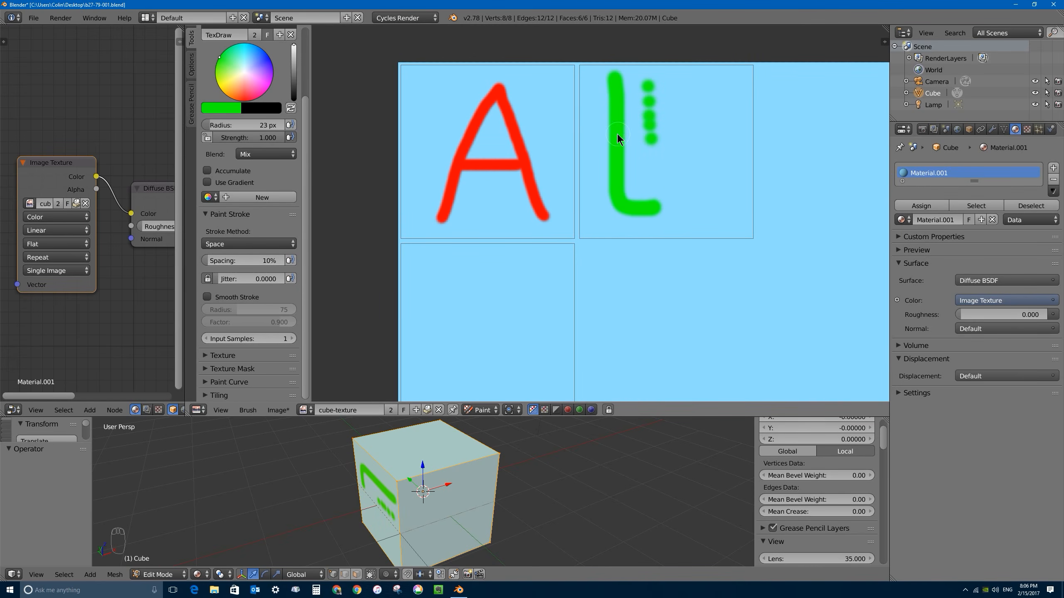
key("ctrl+z")
key("ctrl+z")
key("ctrl+z")
key("ctrl+z")
key("ctrl+z")
key("ctrl+z")
key("ctrl+z")
key("ctrl+z")
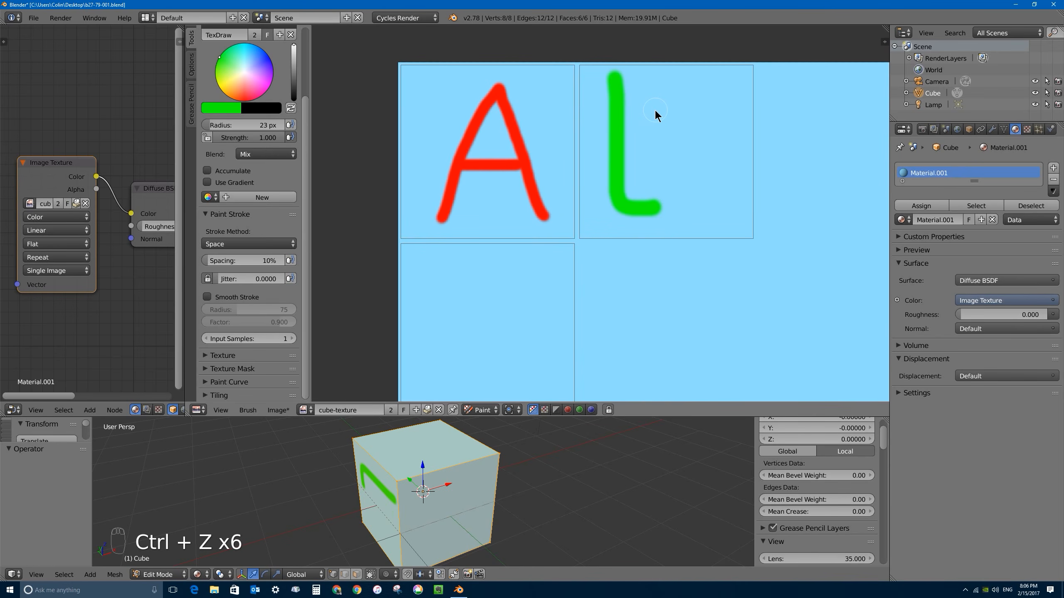
Try a stroke spacing of 137% with a U-shaped test stroke on the face beside the A, and undo the stroke
left_click_drag(234, 260, 293, 260)
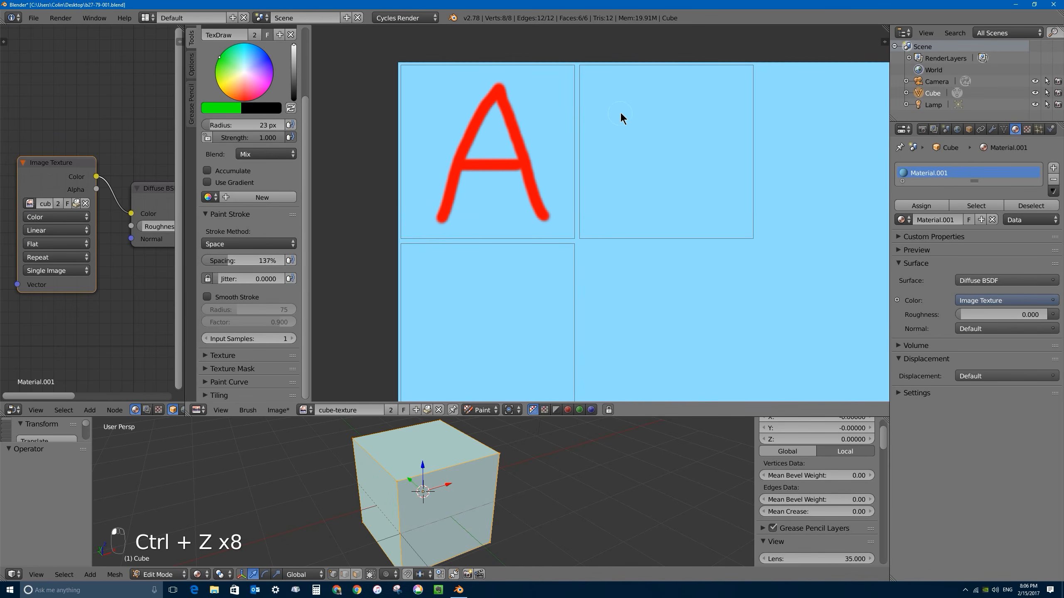
left_click_drag(613, 81, 691, 211)
left_click_drag(714, 176, 719, 151)
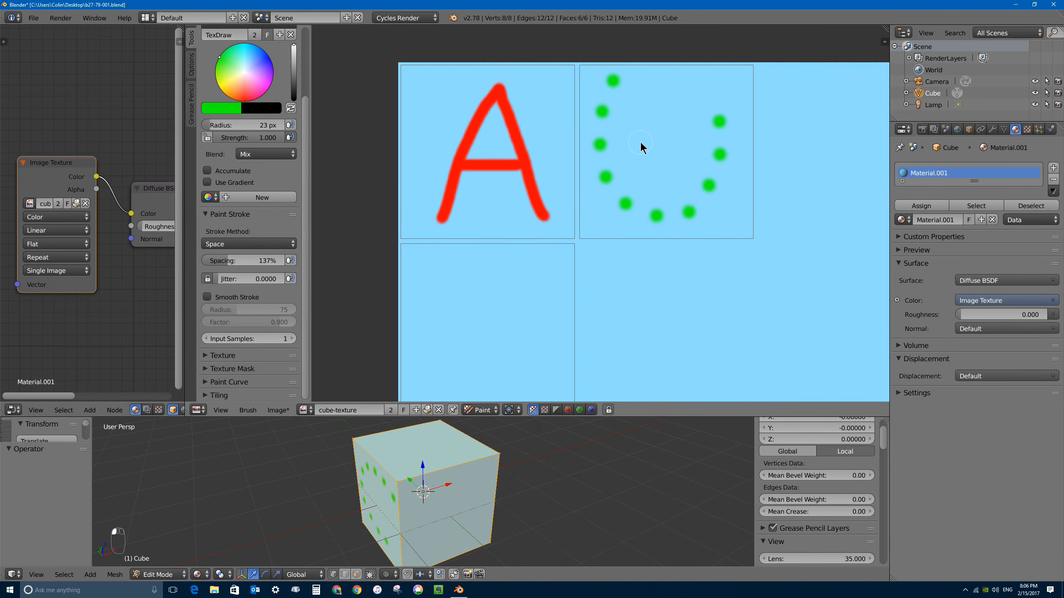
key("ctrl+z")
Try a stroke spacing of 39% with a curved green test stroke, and undo the stroke
left_click_drag(252, 261, 235, 262)
mouse_move(635, 69)
left_mouse_down()
mouse_move(667, 189)
mouse_move(731, 145)
left_mouse_up()
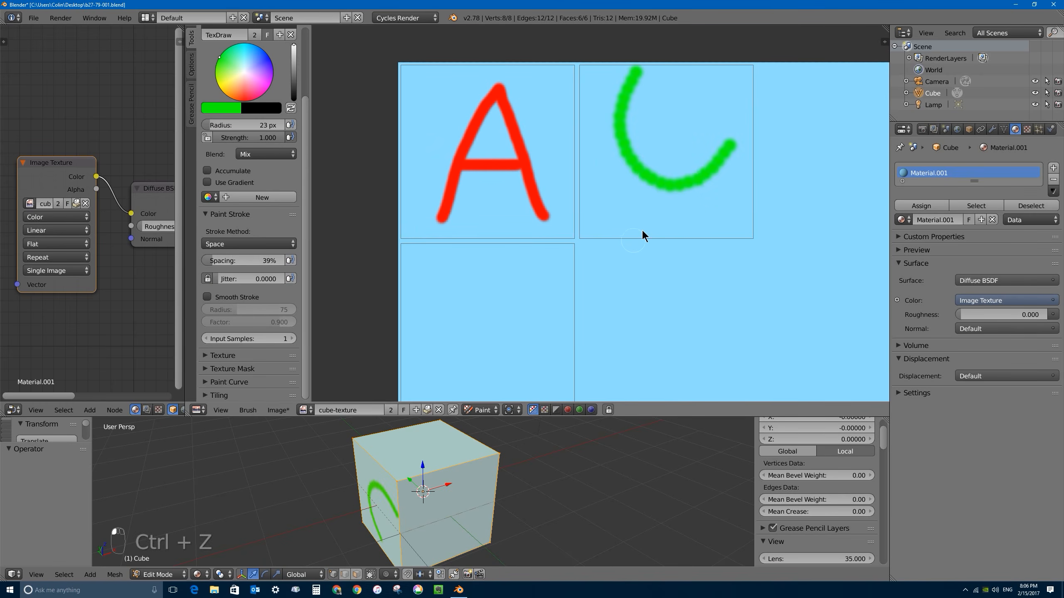
key("ctrl+z")
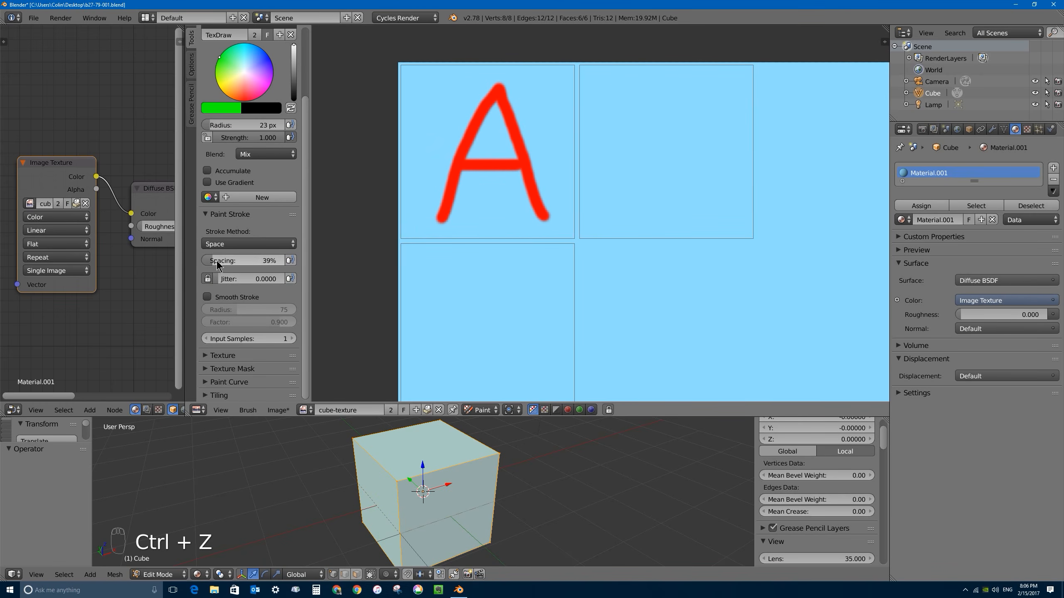
Set the stroke spacing to 4%, test it with a curved green stroke, and undo that stroke
left_click_drag(217, 261, 211, 261)
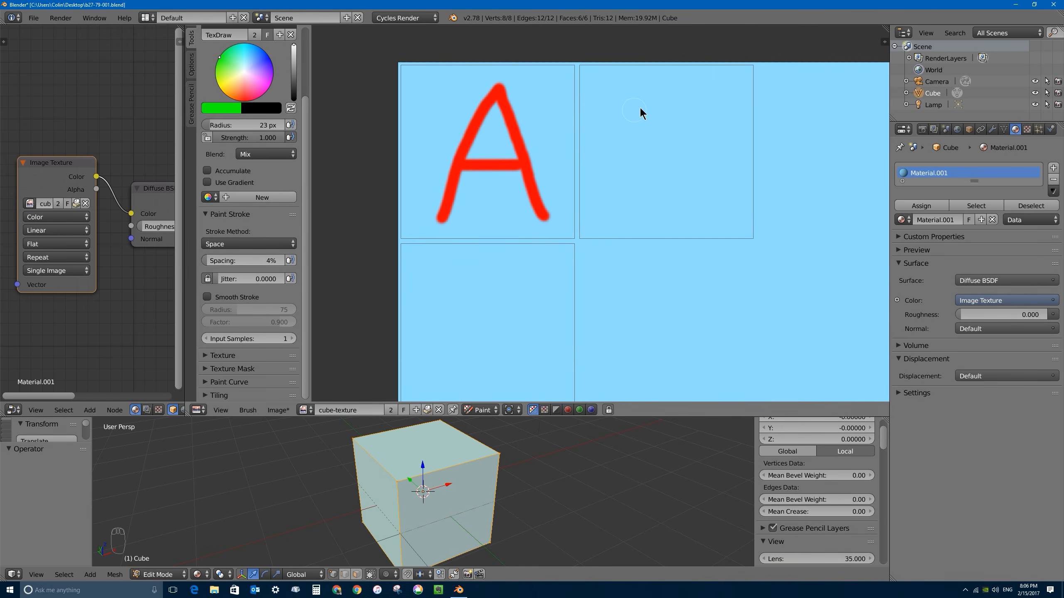
mouse_move(643, 71)
left_mouse_down()
mouse_move(649, 209)
mouse_move(679, 178)
left_mouse_up()
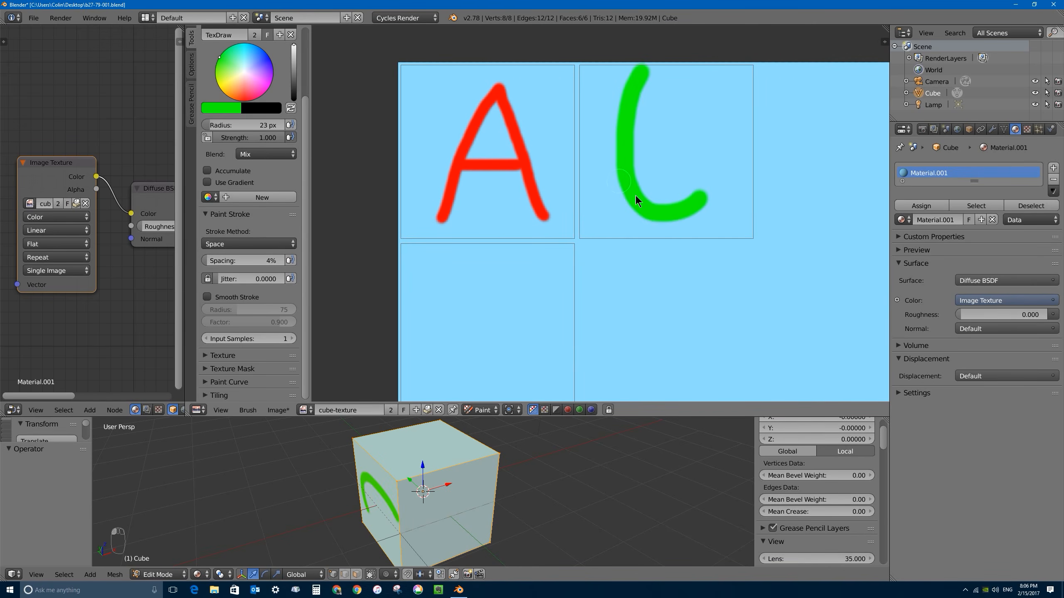
key("ctrl+z")
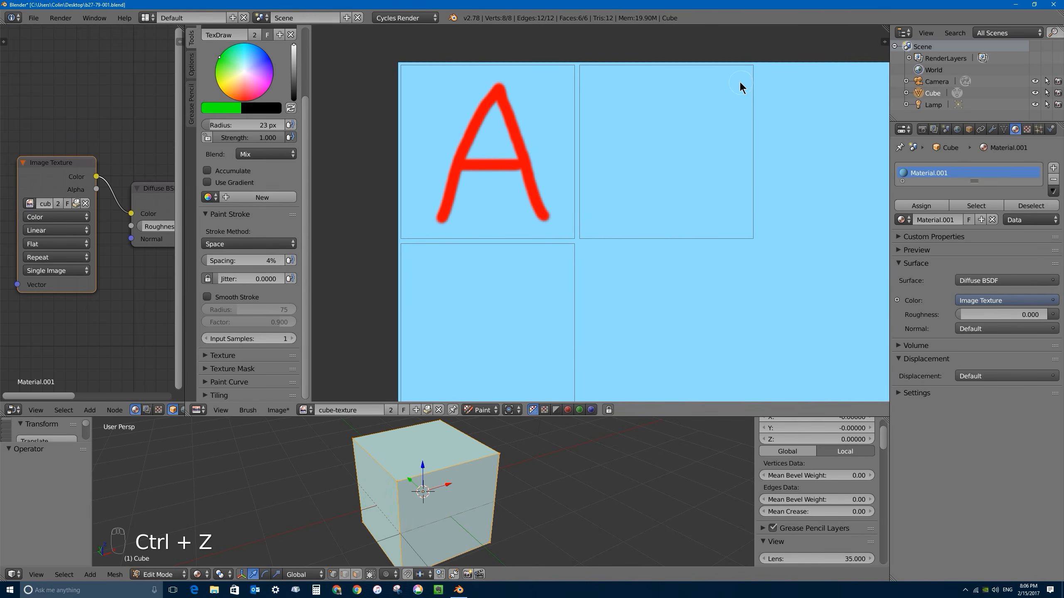
Change the stroke method to Line and paint the green vertical stem of a B on the face beside the A
left_click(247, 244)
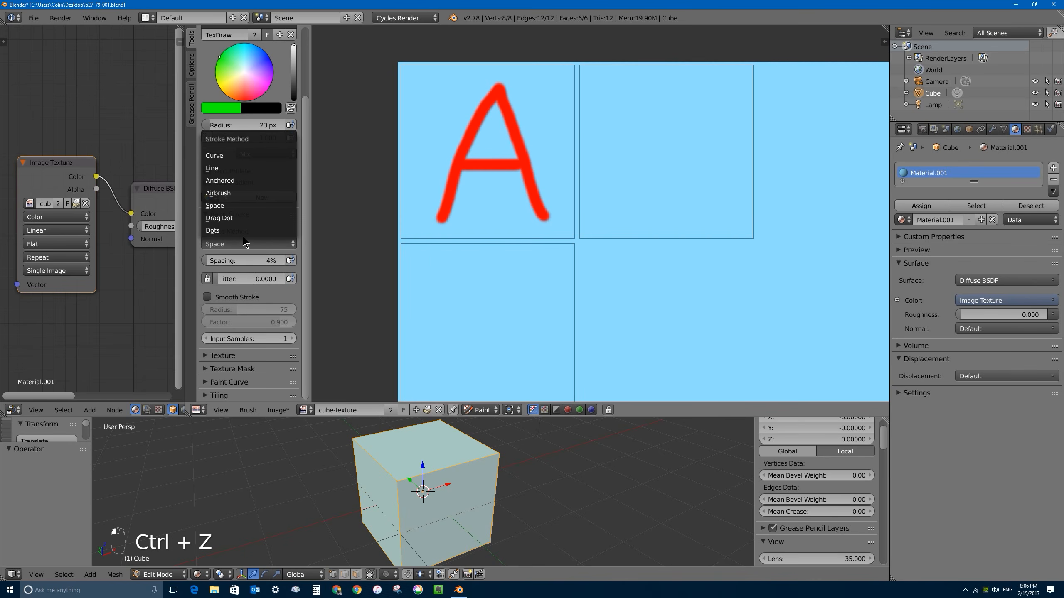
left_click(224, 167)
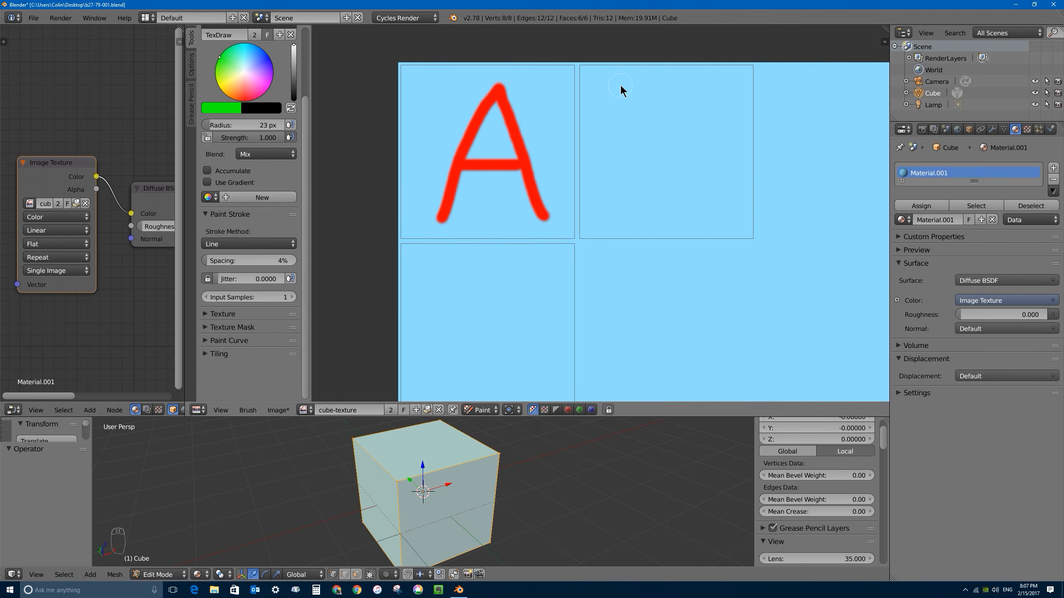
left_click_drag(621, 84, 622, 219)
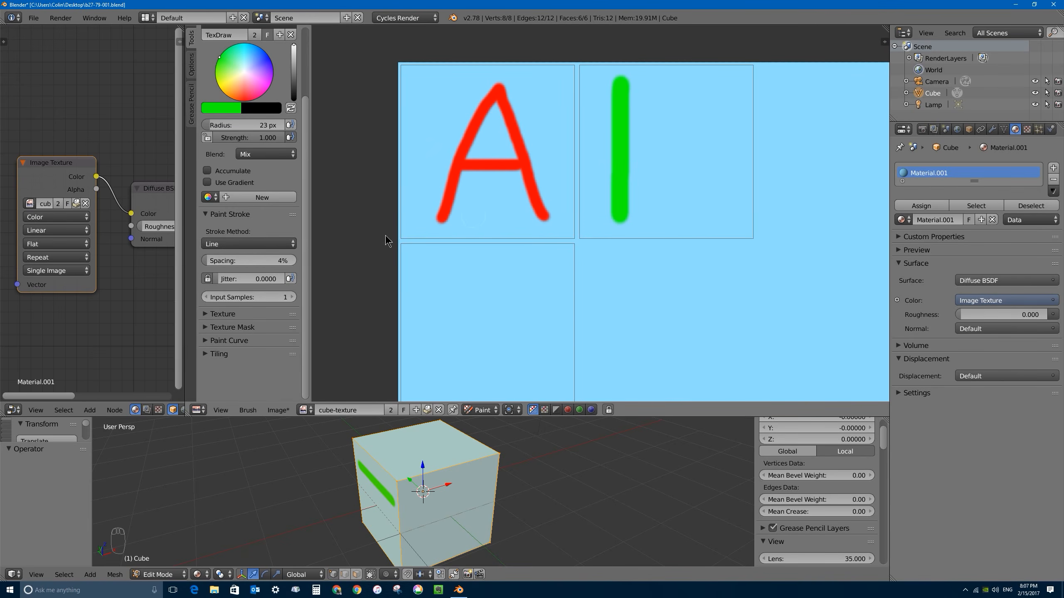
Change the stroke method to Curve and place curve points at the top, middle and bottom of the green stem
left_click(213, 242)
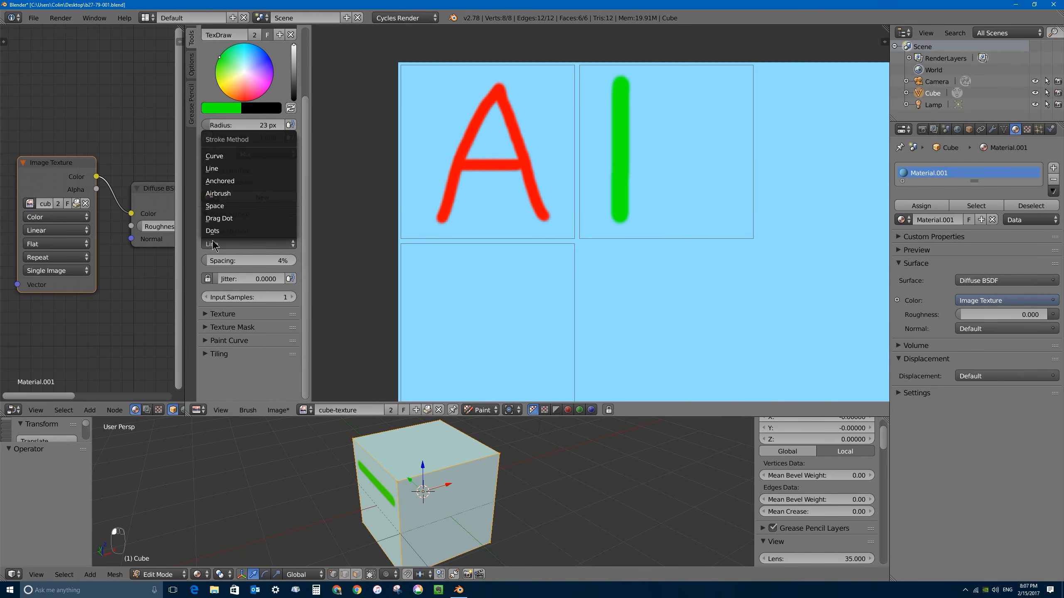
left_click(230, 161)
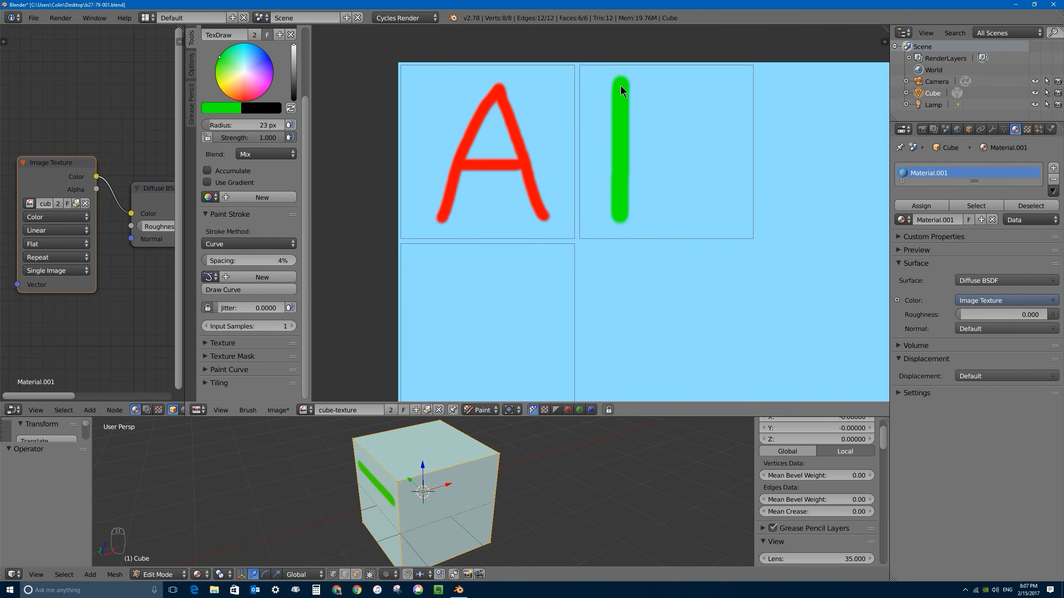
mouse_move(620, 86)
right_mouse_down("ctrl")
mouse_move(650, 80)
mouse_move(628, 85)
mouse_move(638, 81)
right_mouse_up("ctrl")
mouse_move(624, 146)
right_mouse_down("ctrl")
mouse_move(572, 145)
mouse_move(520, 163)
mouse_move(520, 139)
mouse_move(508, 150)
right_mouse_up("ctrl")
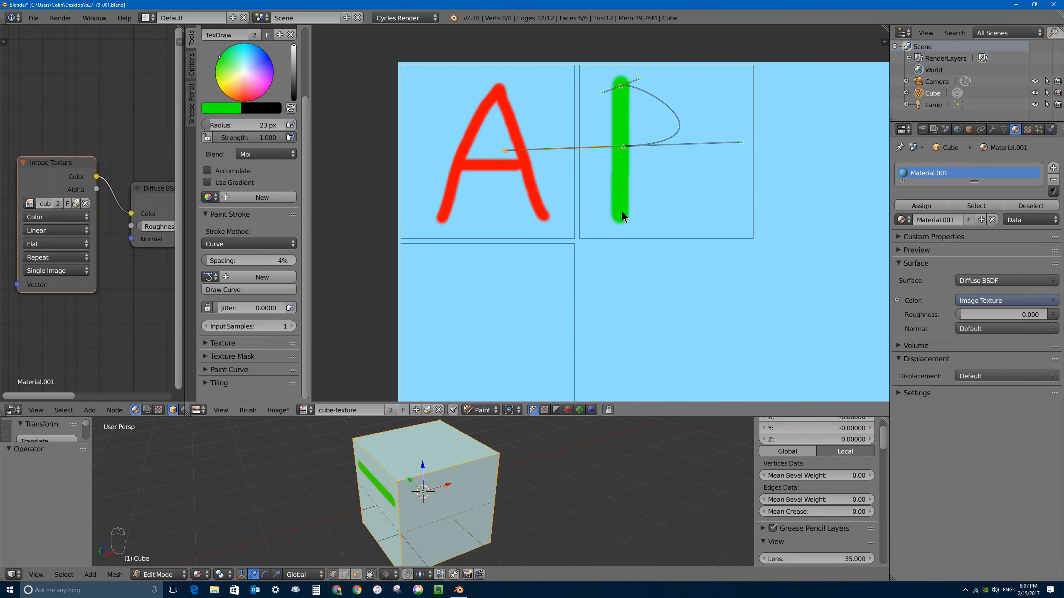
mouse_move(623, 216)
right_mouse_down("ctrl")
mouse_move(534, 198)
mouse_move(537, 218)
mouse_move(528, 213)
right_mouse_up("ctrl")
Adjust the curve handles to form the two rounded lobes of the B, and paint the green stroke along the curve
mouse_move(504, 149)
left_mouse_down()
mouse_move(611, 201)
mouse_move(743, 172)
mouse_move(723, 140)
mouse_move(741, 140)
left_mouse_up()
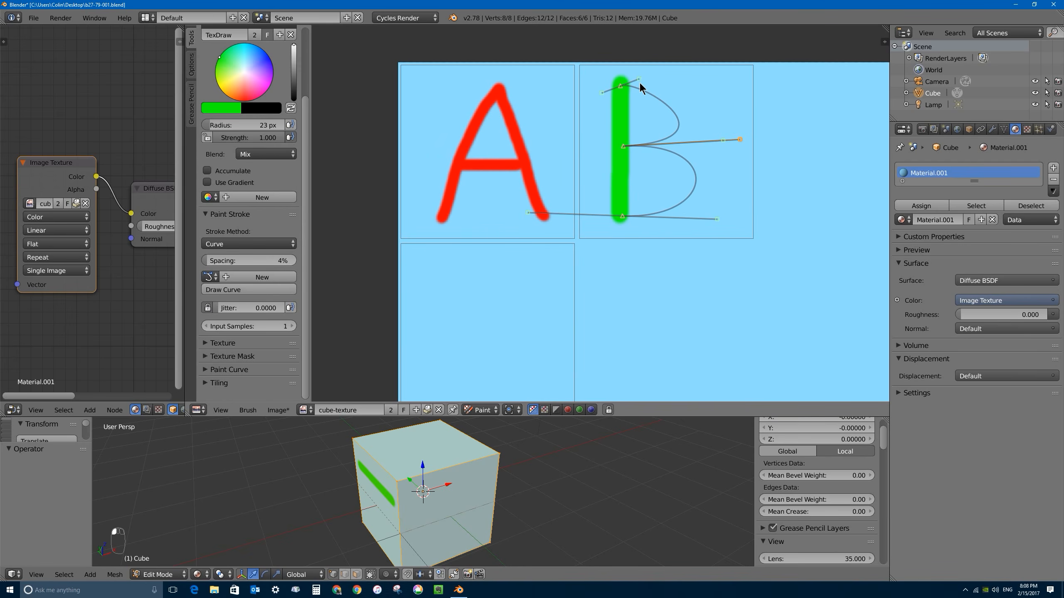
mouse_move(640, 81)
left_mouse_down()
mouse_move(704, 84)
mouse_move(693, 85)
left_mouse_up()
mouse_move(691, 86)
left_mouse_down()
mouse_move(698, 65)
mouse_move(689, 60)
left_mouse_up()
mouse_move(723, 141)
left_mouse_down()
mouse_move(721, 162)
mouse_move(721, 129)
mouse_move(728, 146)
left_mouse_up()
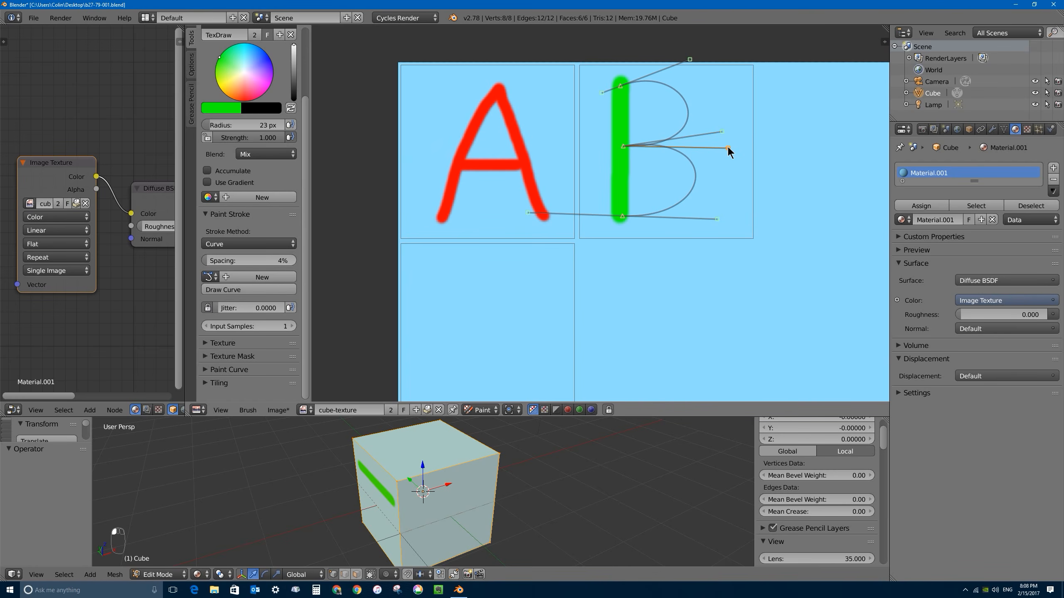
mouse_move(717, 219)
left_mouse_down()
mouse_move(723, 236)
mouse_move(725, 217)
left_mouse_up()
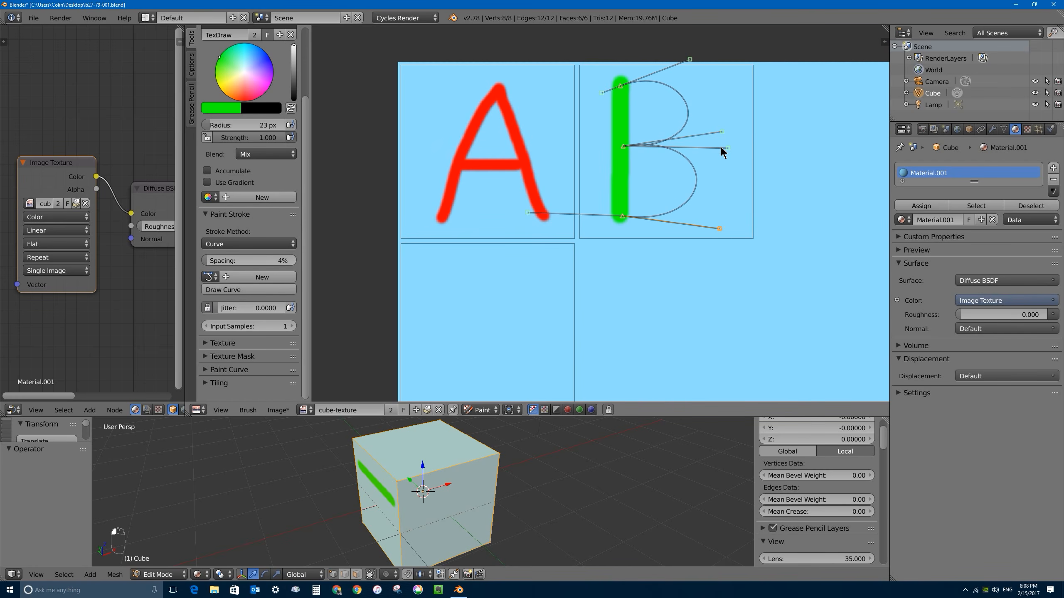
key("Return")
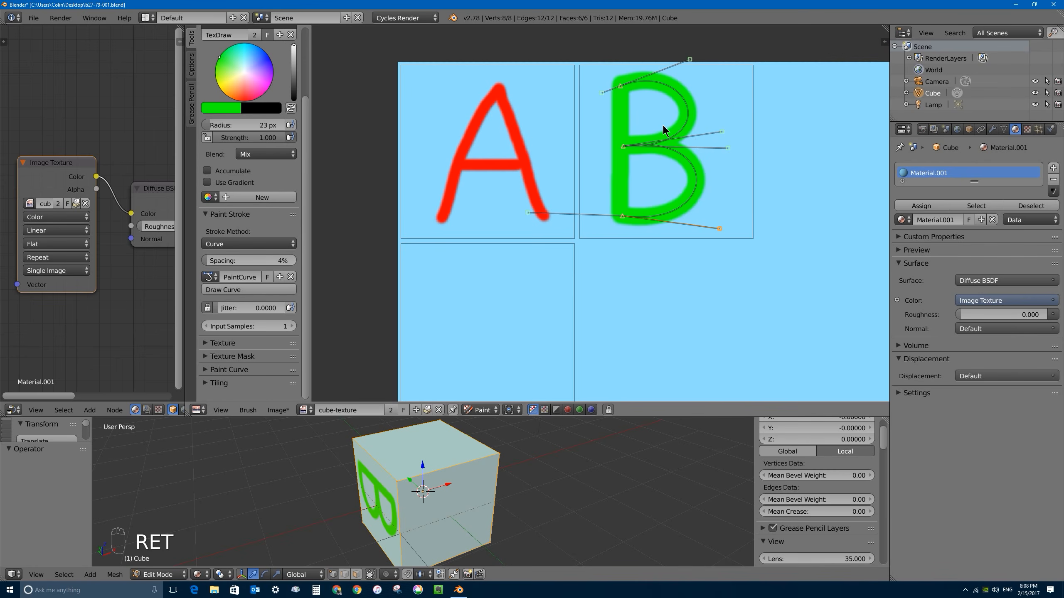
Repaint the green stroke along the B's existing paint curve several more times to strengthen its lobes
key("Return")
key("Return")
key("Return")
key("Return")
key("Return")
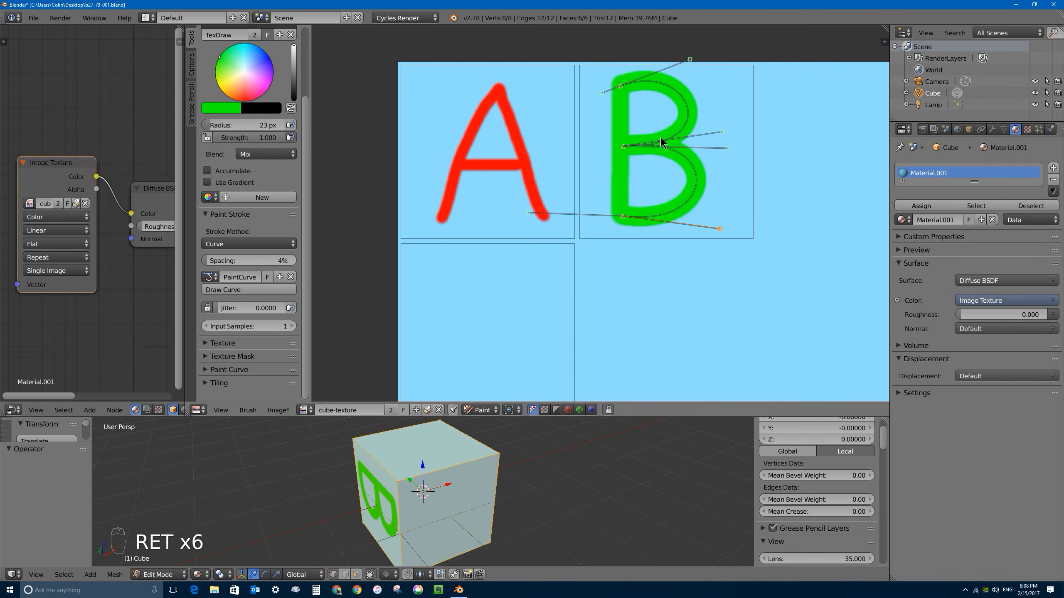
Move and rotate the entire paint curve beside the B, paint a green test stroke along it, and undo that stroke
key("a")
key("a")
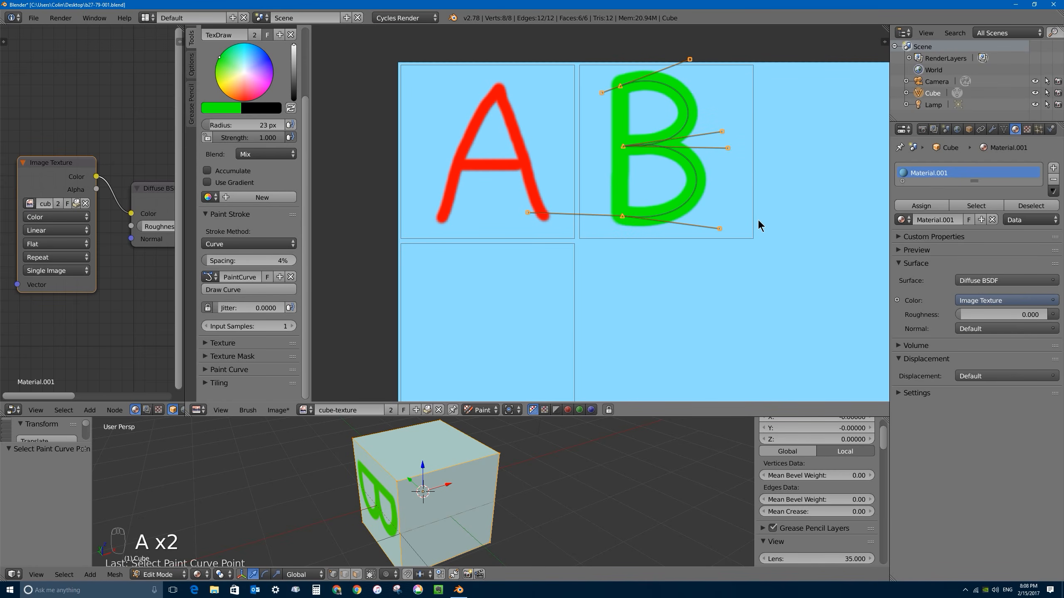
key("g")
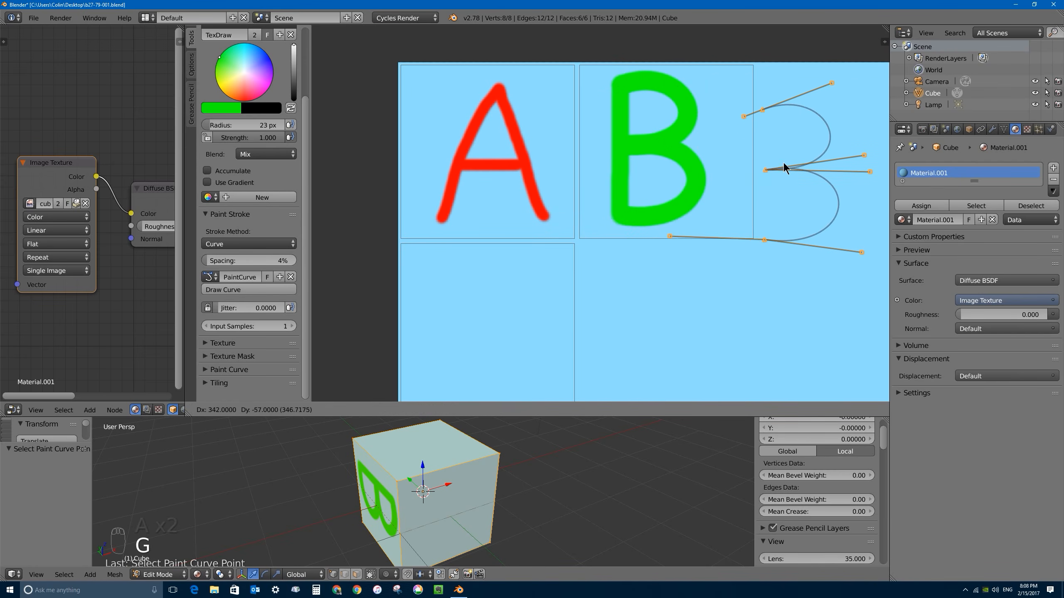
left_click(780, 150)
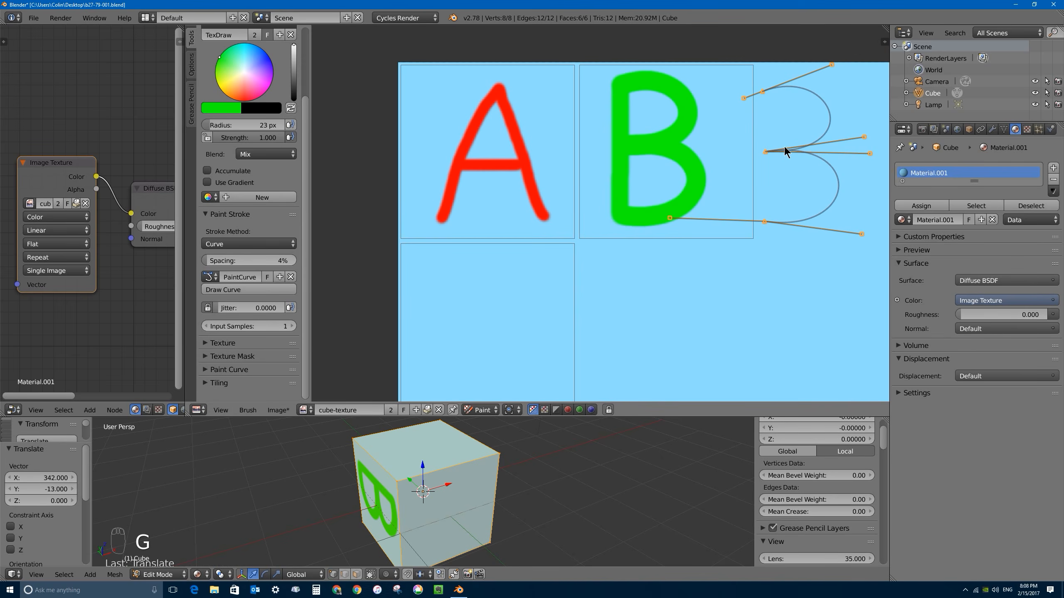
key("r")
left_click(705, 140)
key("Return")
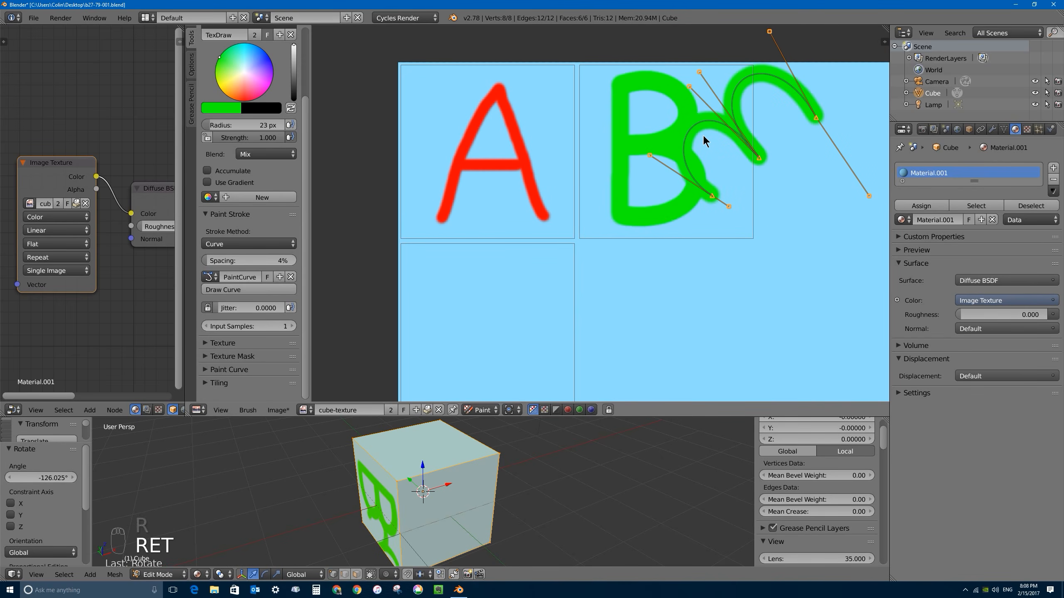
key("ctrl+z")
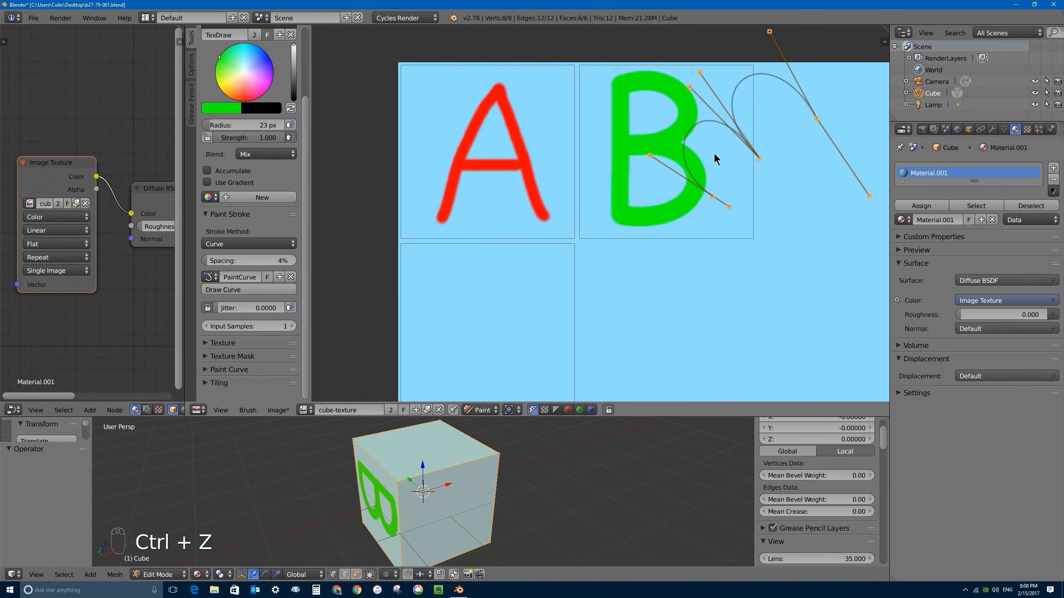
Delete all points of the paint curve and place the Paint Curve settings above the Texture settings
key("x")
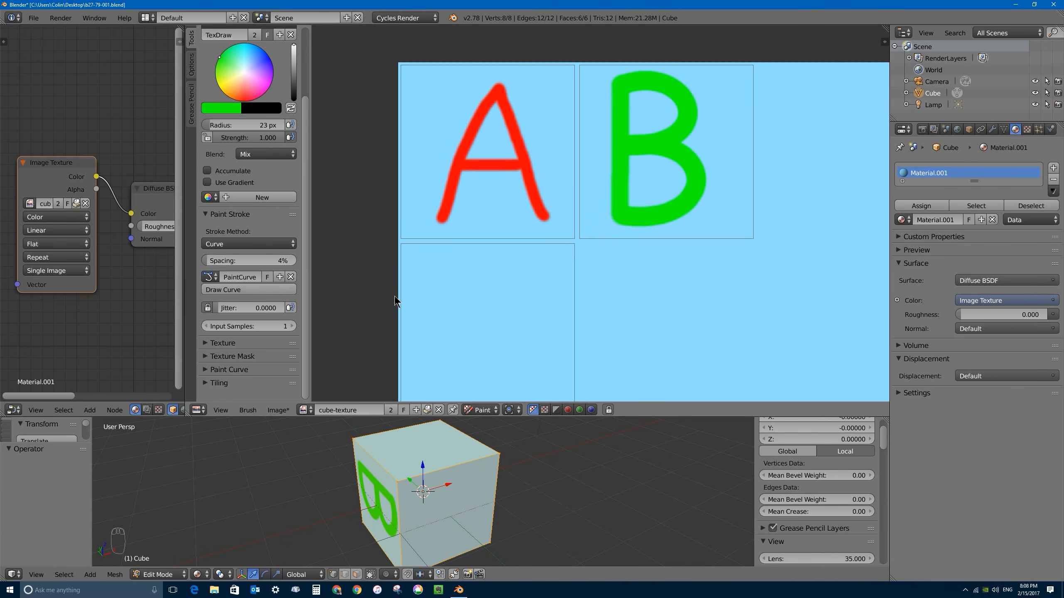
middle_click_drag(541, 310, 545, 182)
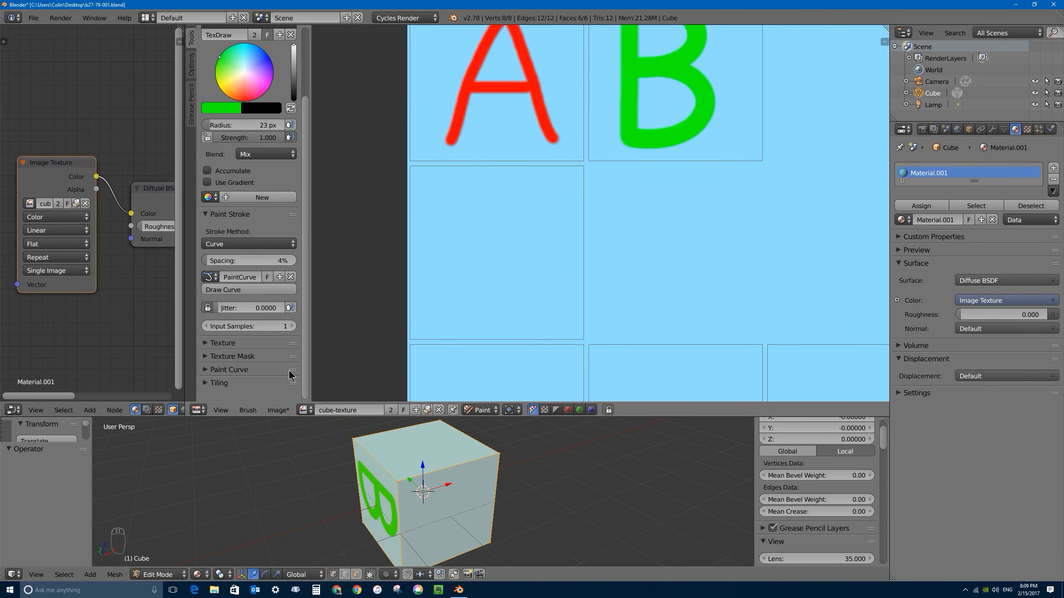
left_click_drag(291, 370, 292, 344)
Change the stroke method to Space and set the stroke spacing to 10%
left_click(226, 244)
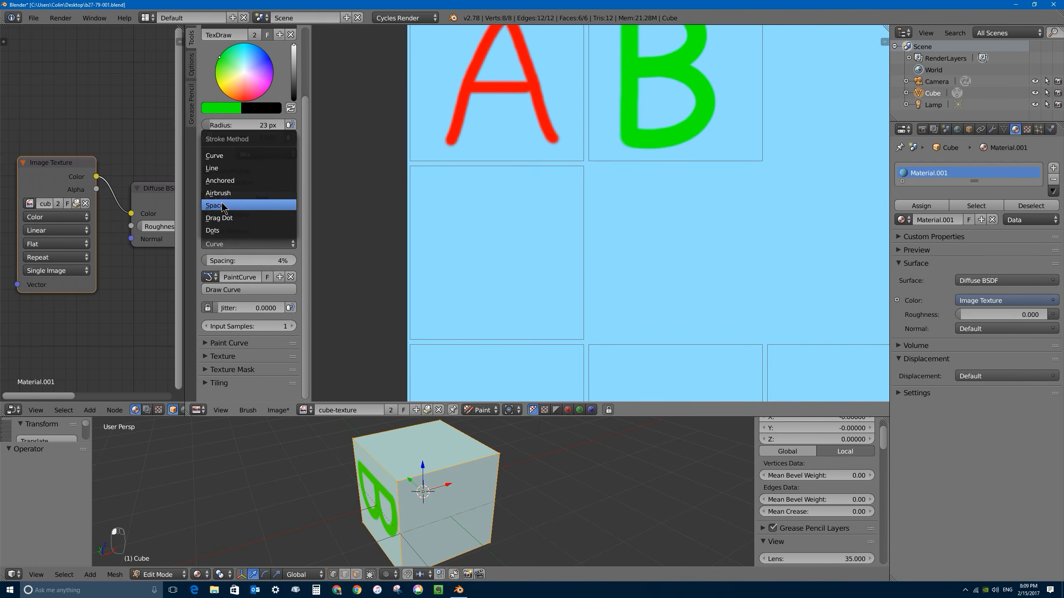
left_click(221, 205)
left_click(216, 260)
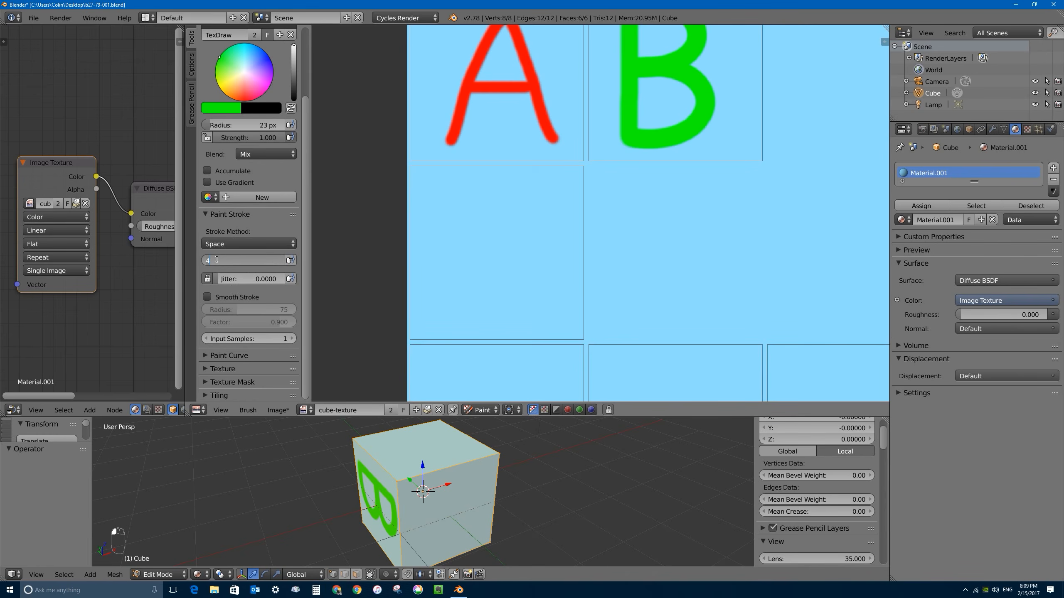
key("Escape")
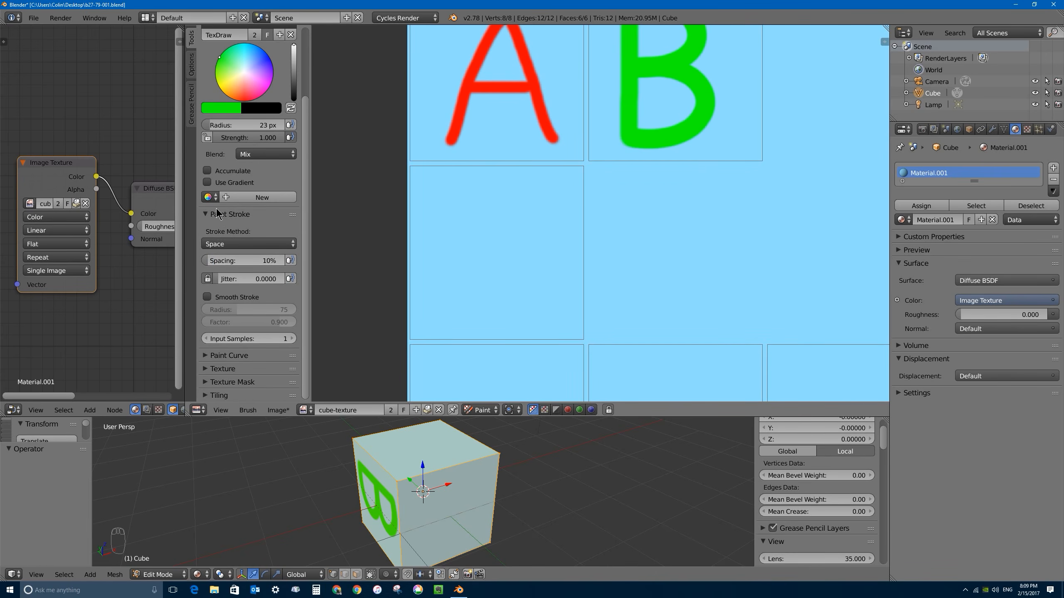
Collapse the Paint Stroke settings, expand the Paint Curve settings, and enlarge the brush radius to 176 px
left_click(206, 216)
left_click(210, 228)
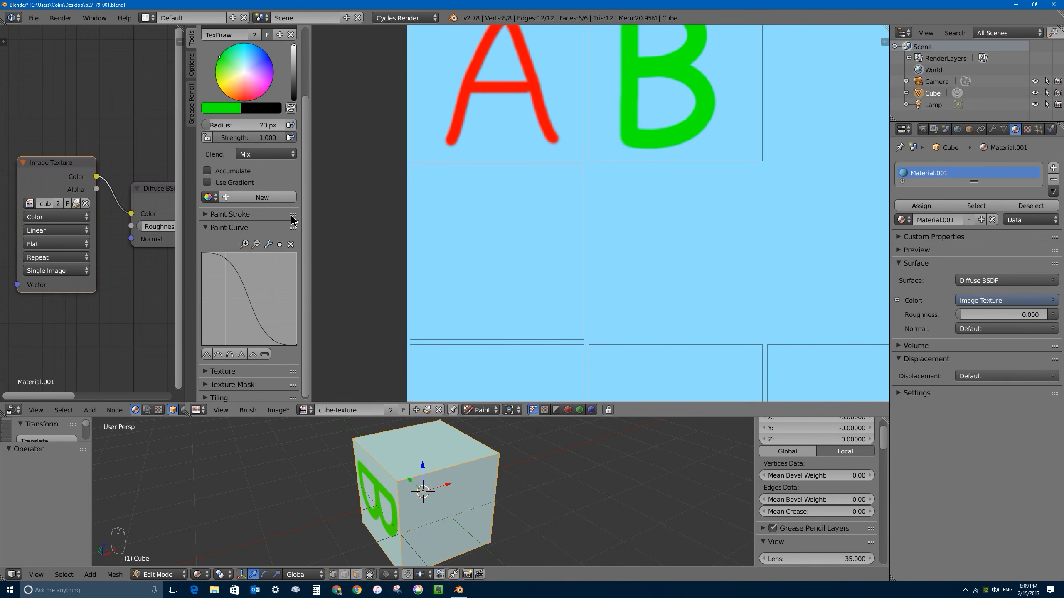
key("f")
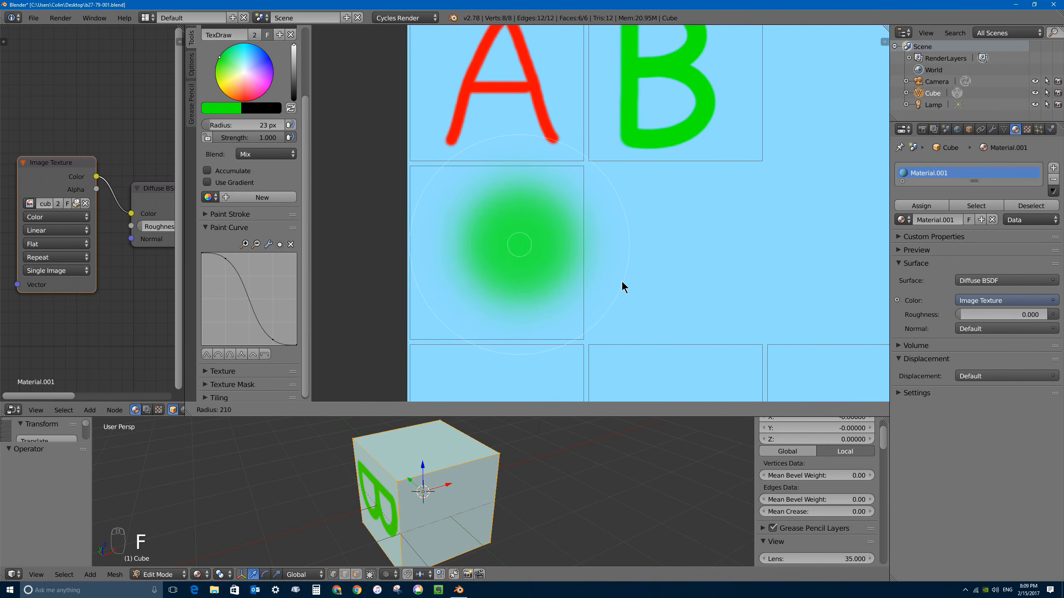
left_click(621, 281)
Test the smooth brush falloff with a green stroke and a single dab on the face below the A, undoing both
mouse_move(539, 234)
left_mouse_down()
mouse_move(475, 273)
mouse_move(540, 256)
left_mouse_up()
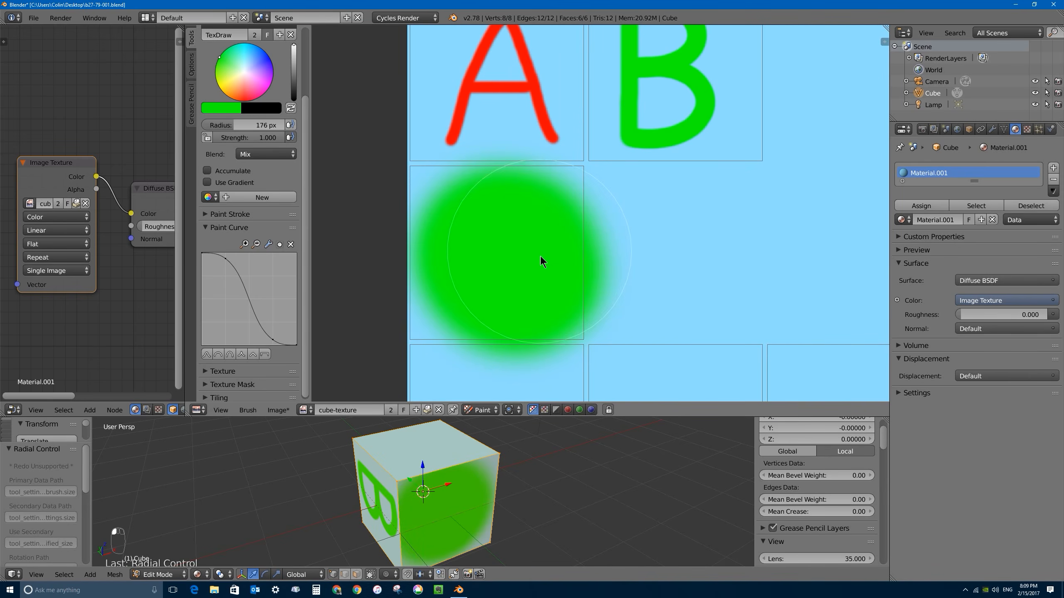
key("ctrl+z")
left_click(510, 258)
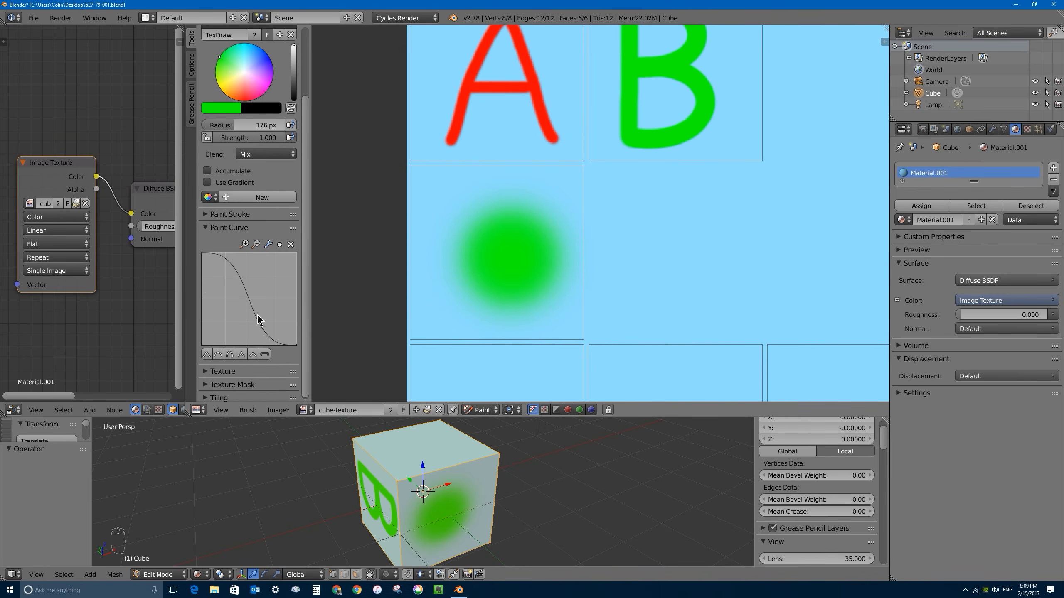
key("ctrl+z")
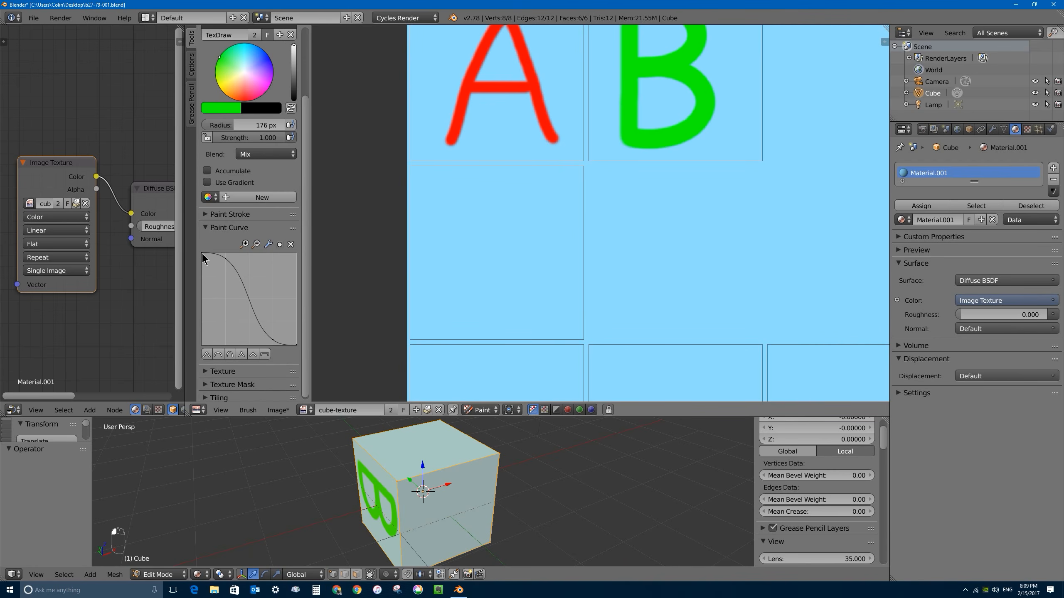
Try the linear and the rounded brush falloff shapes, each with a green dab on the face below the A
mouse_move(202, 254)
left_mouse_down()
mouse_move(202, 293)
mouse_move(202, 254)
left_mouse_up()
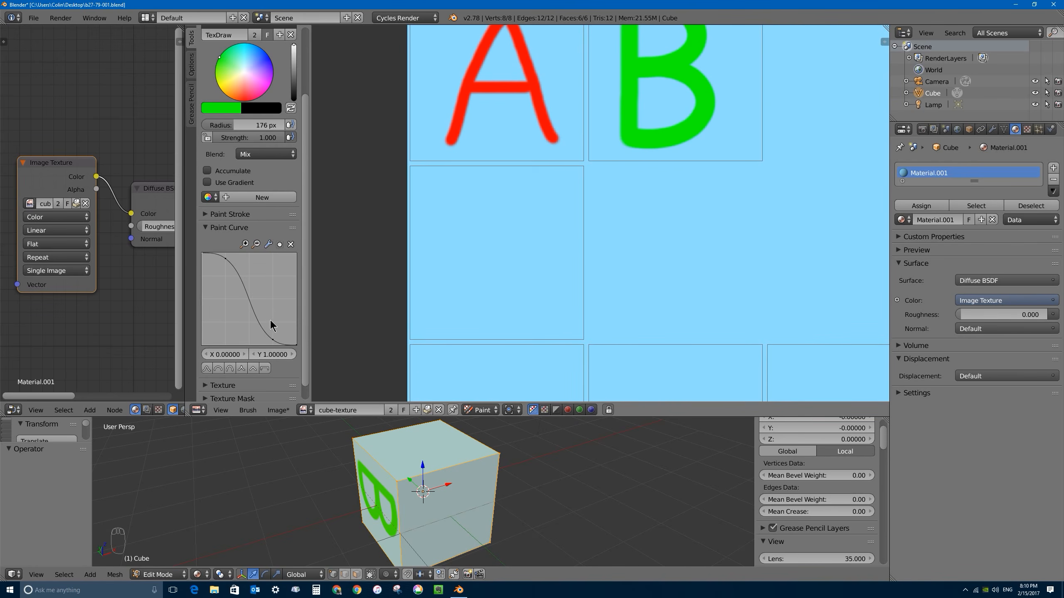
left_click(253, 368)
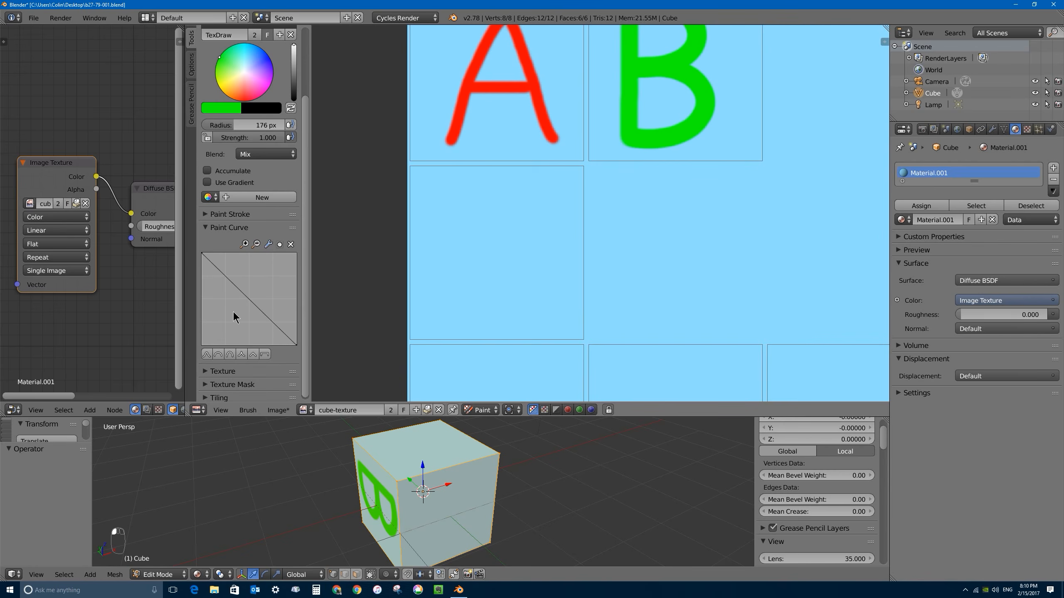
left_click(519, 264)
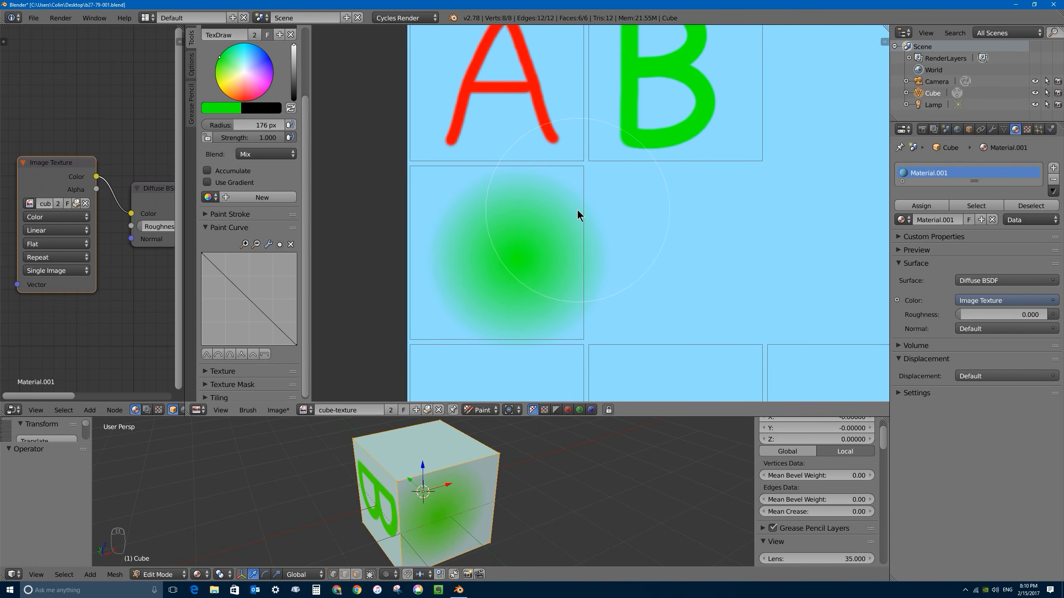
key("ctrl+z")
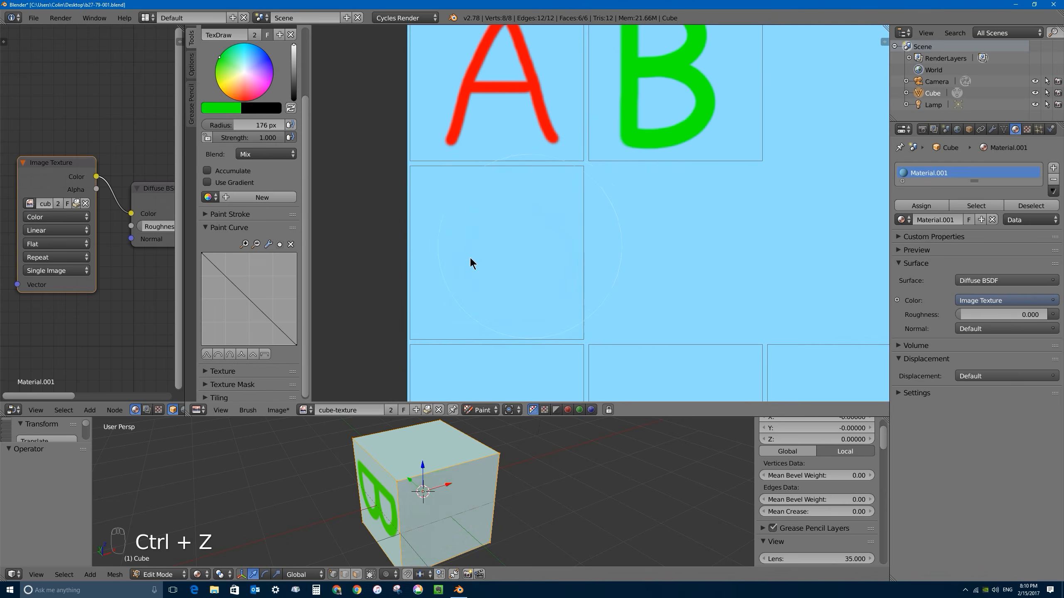
left_click(218, 355)
left_click(517, 253)
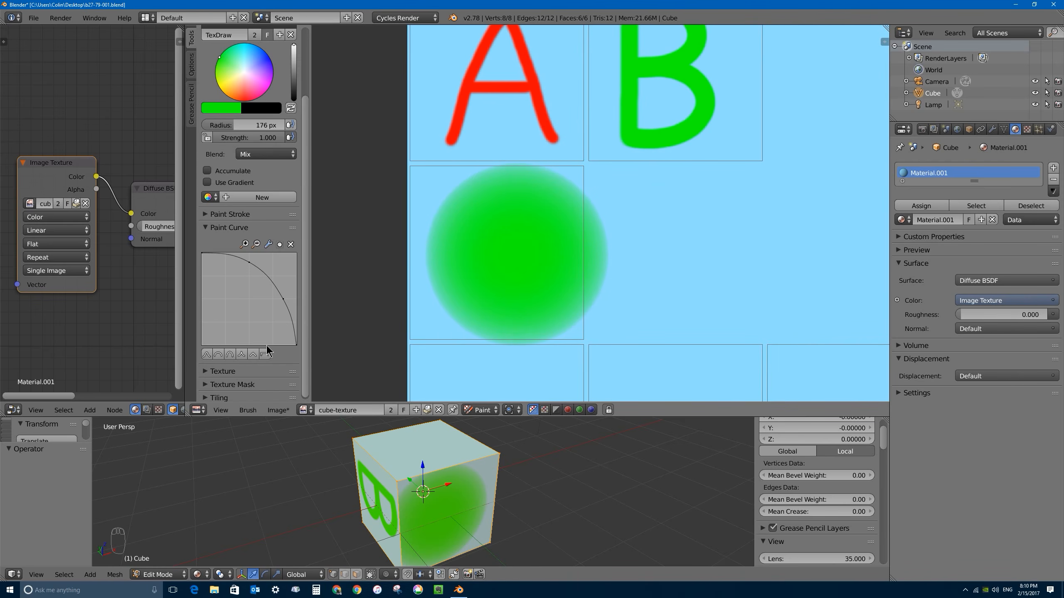
Switch the brush to the constant hard-edged falloff, clearing the previous dab, and test it with a green dab that is undone
left_click(267, 356)
key("ctrl+z")
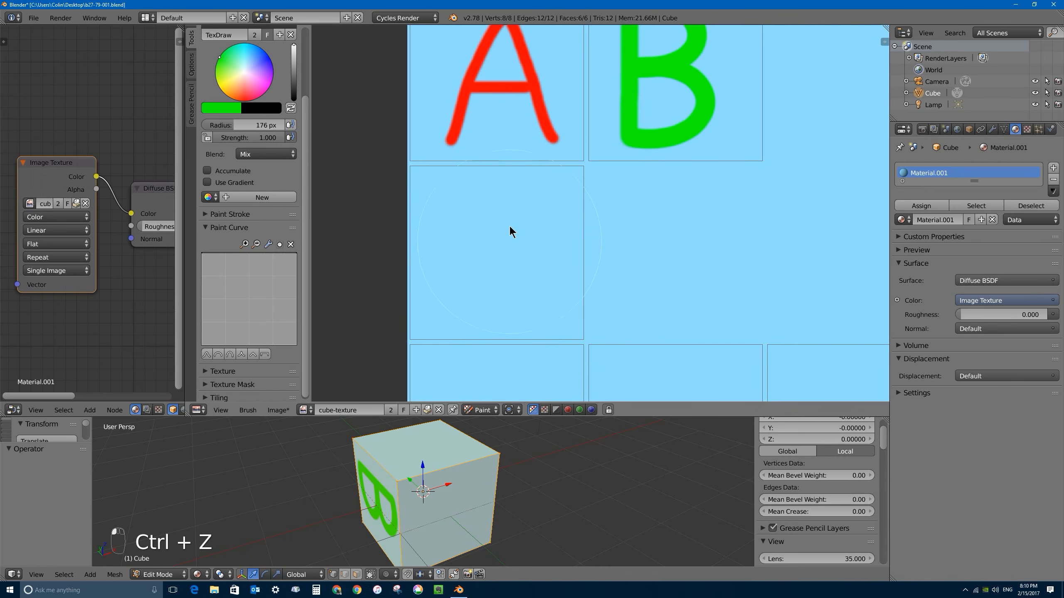
left_click(515, 254)
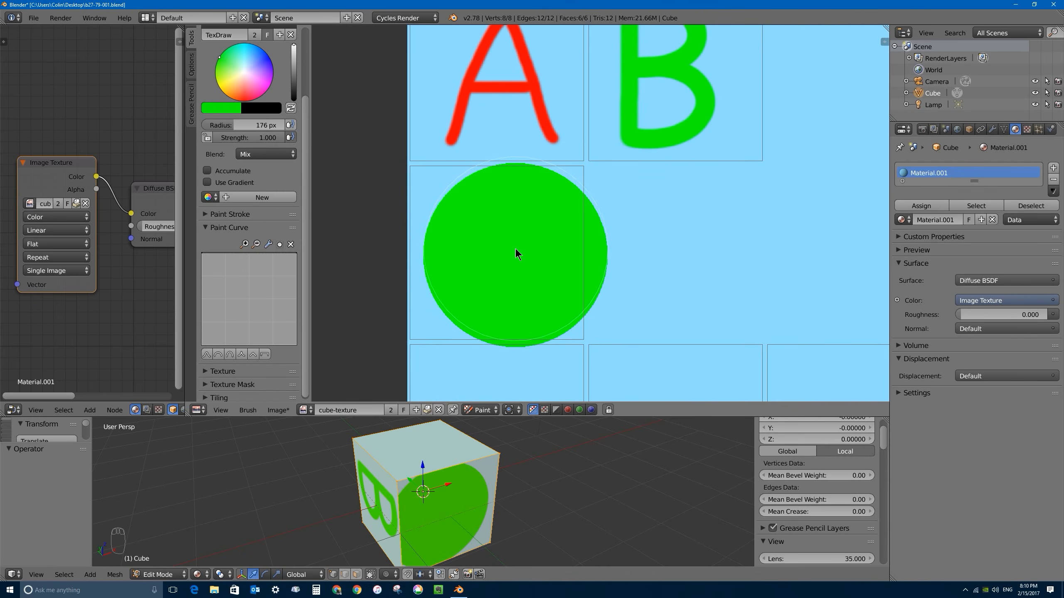
key("ctrl+z")
Reduce the brush radius to 15 px, choose magenta, and paint a letter C on the face below the A
key("f")
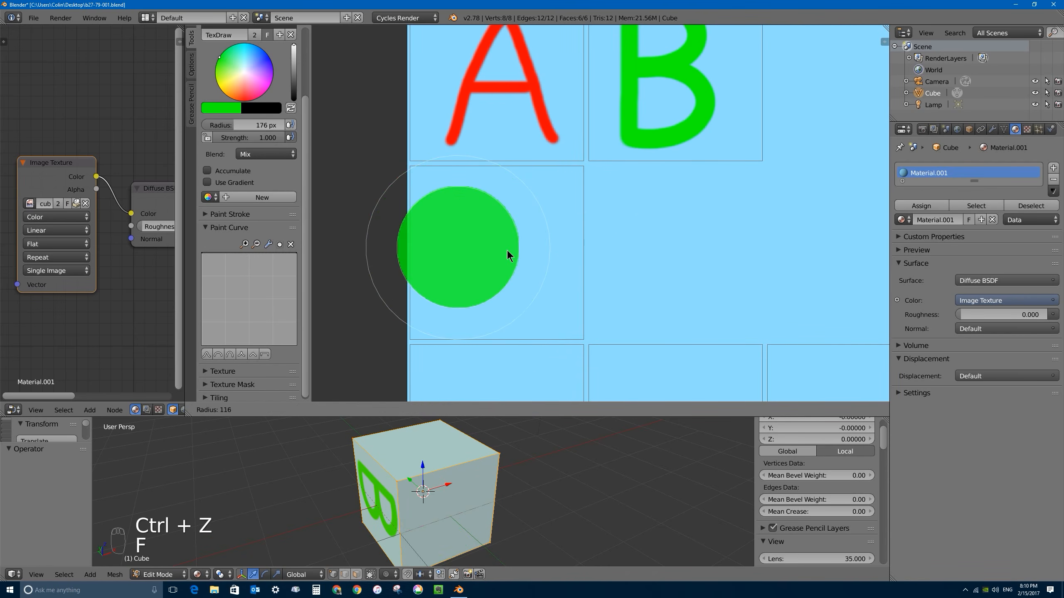
left_click(465, 249)
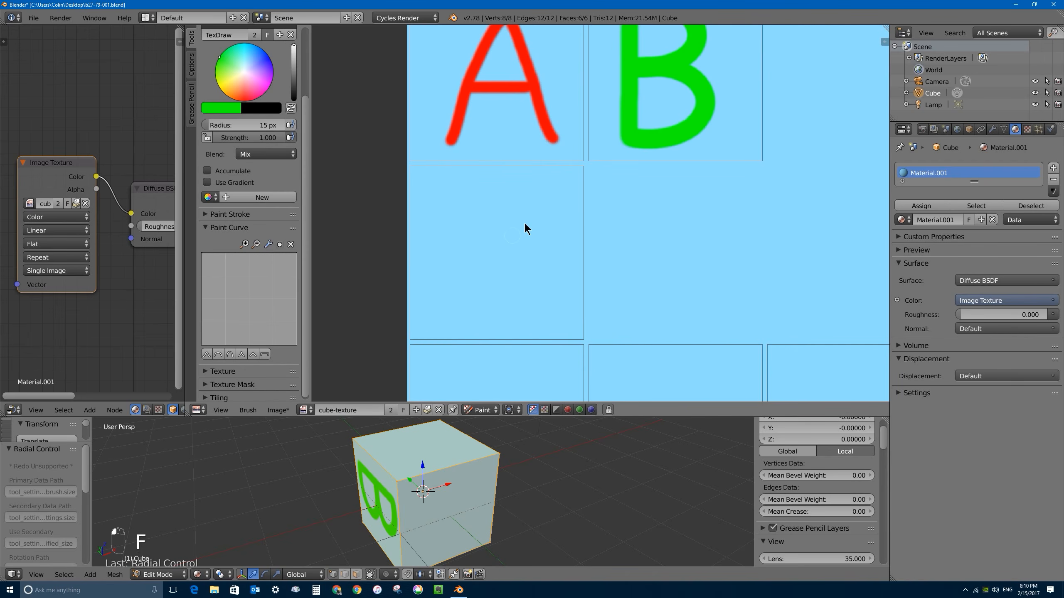
left_click(271, 85)
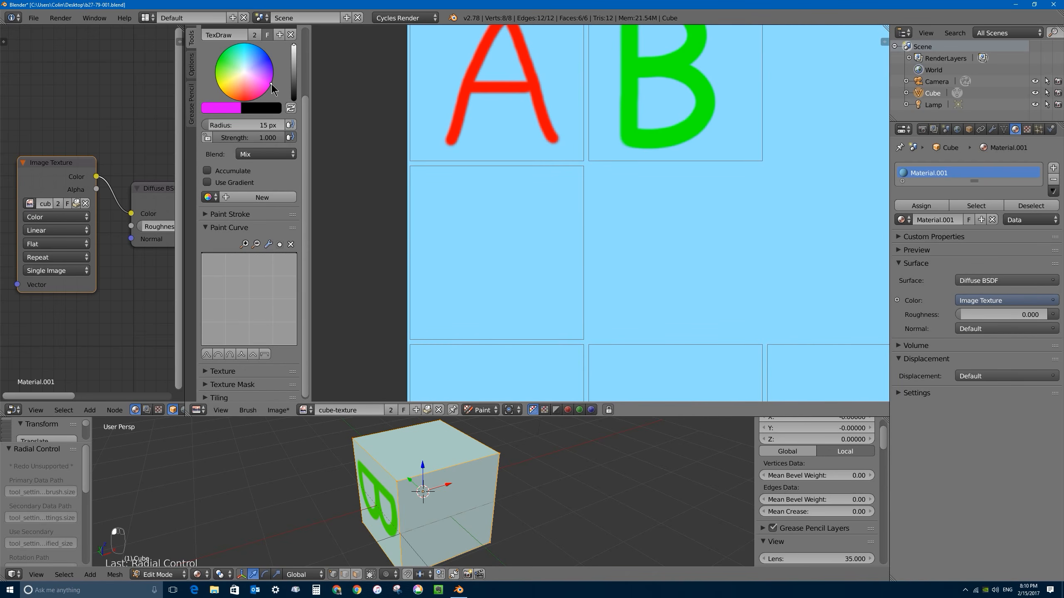
mouse_move(540, 214)
left_mouse_down()
mouse_move(455, 229)
mouse_move(468, 315)
mouse_move(544, 308)
mouse_move(546, 298)
left_mouse_up()
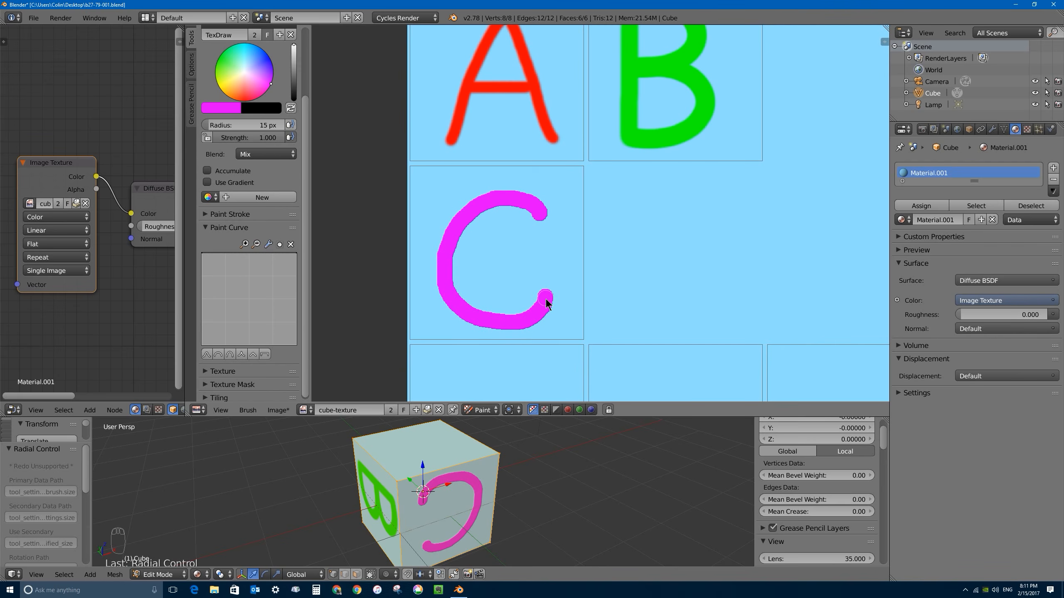
Set the brush blend mode to Darken and the brush colour to black for shading the C
left_click(260, 158)
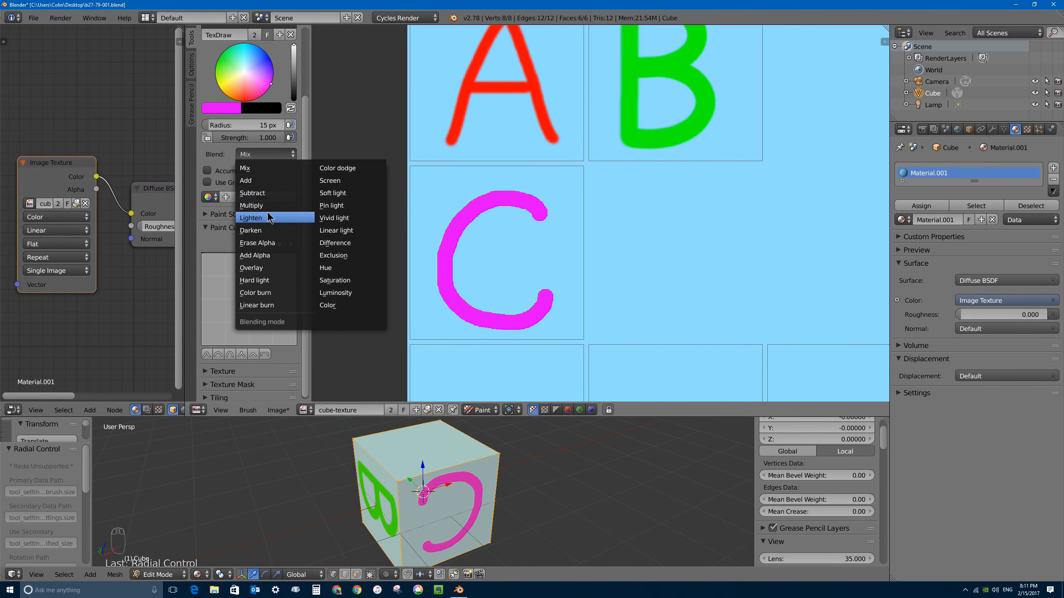
left_click(253, 232)
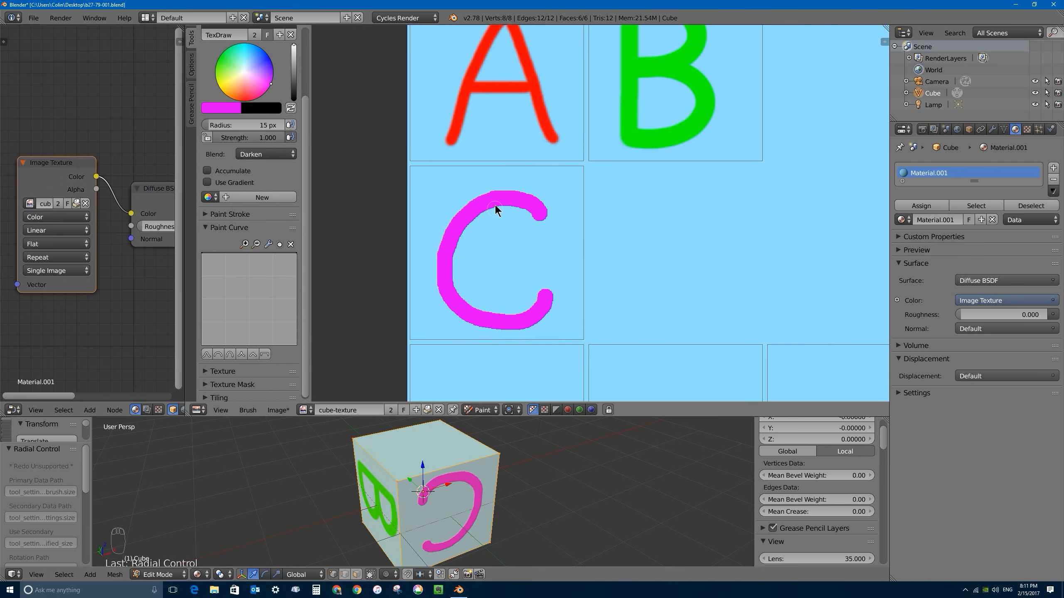
scroll(517, 210, "up", 4)
middle_click_drag(394, 202, 547, 98)
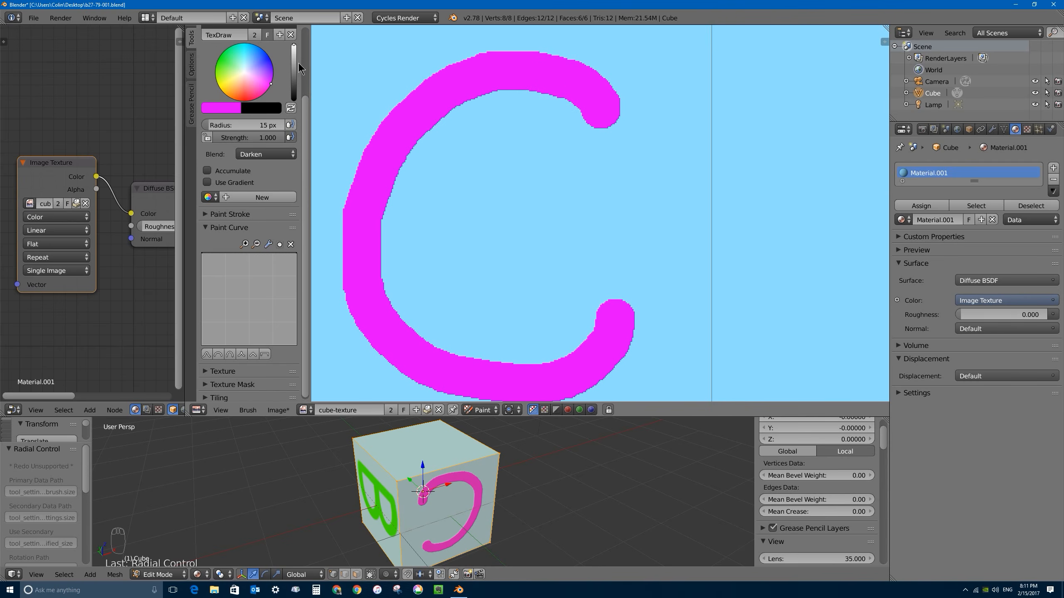
left_click_drag(294, 55, 293, 100)
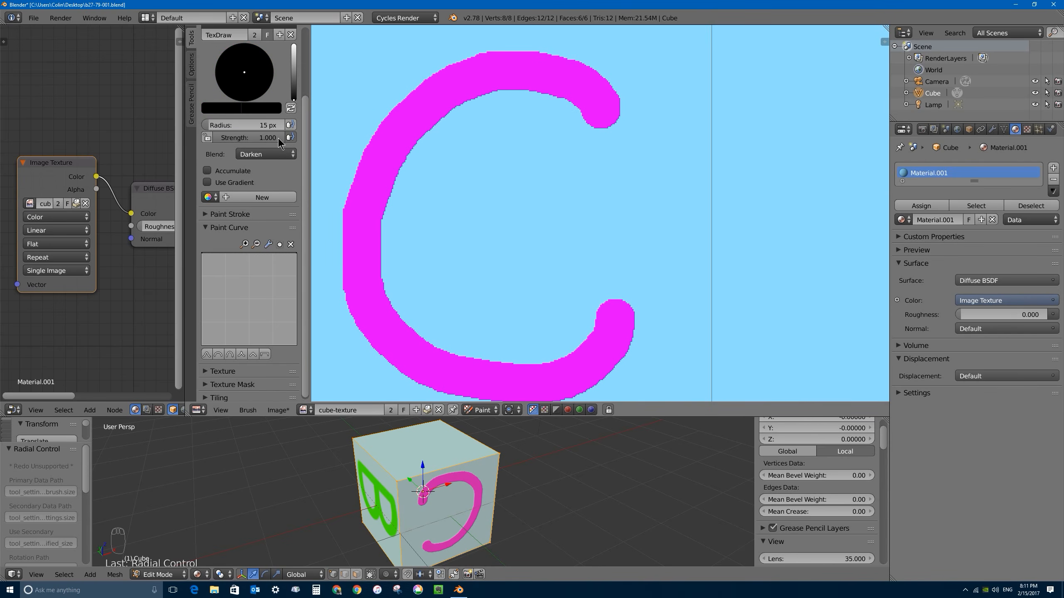
Set the brush strength to 0.942 and switch the brush to the sharp falloff curve
left_click_drag(279, 138, 230, 138)
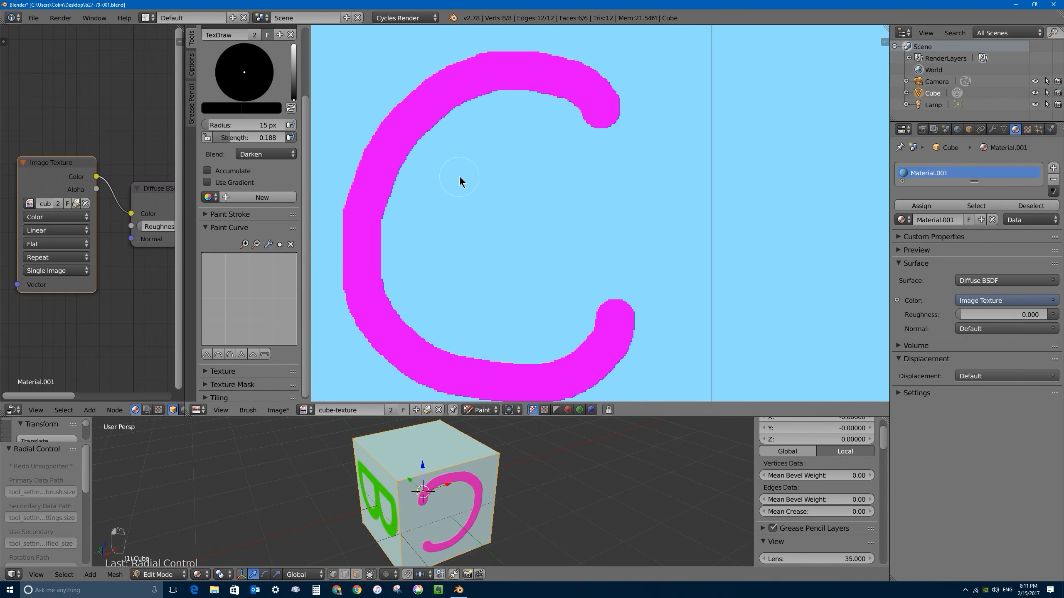
key("shift+f")
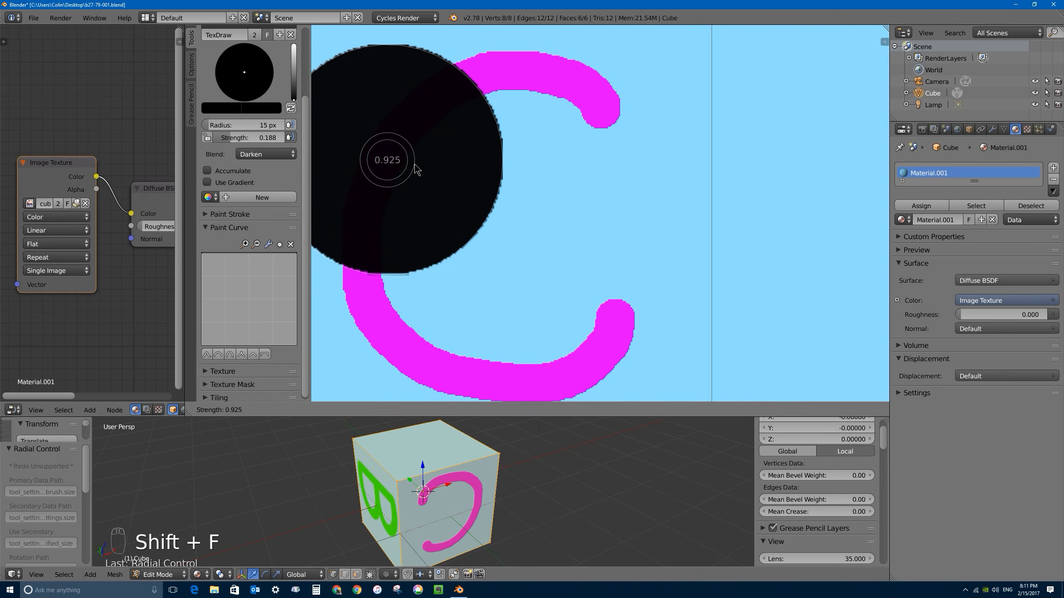
left_click(412, 165)
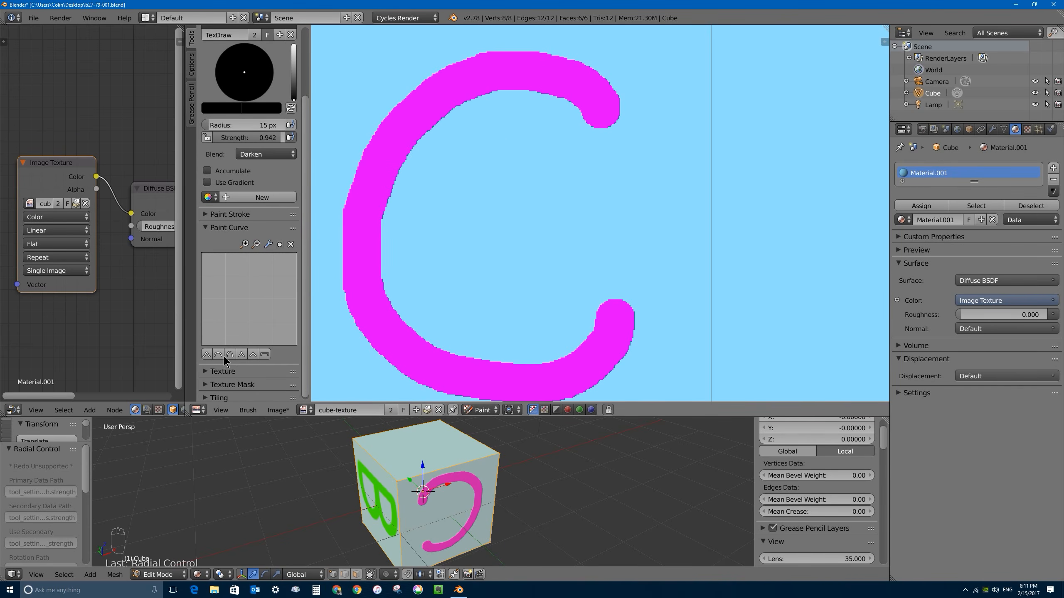
left_click(242, 354)
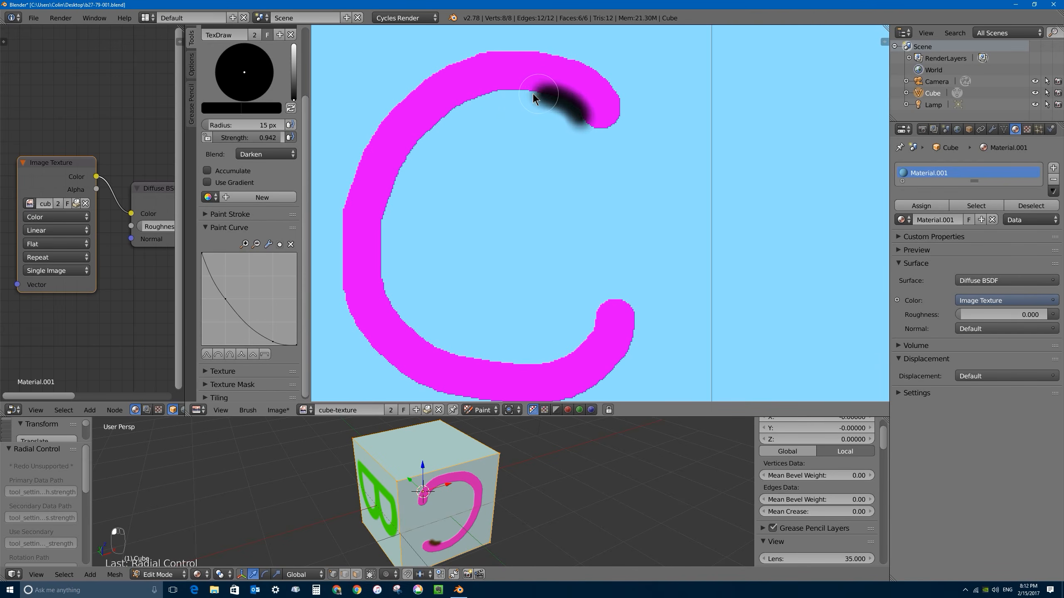
Try a black stroke along the inner edge of the C, undo it, and lower the brush strength to 0.106
mouse_move(534, 98)
left_mouse_down()
mouse_move(442, 98)
mouse_move(385, 167)
mouse_move(379, 289)
left_mouse_up()
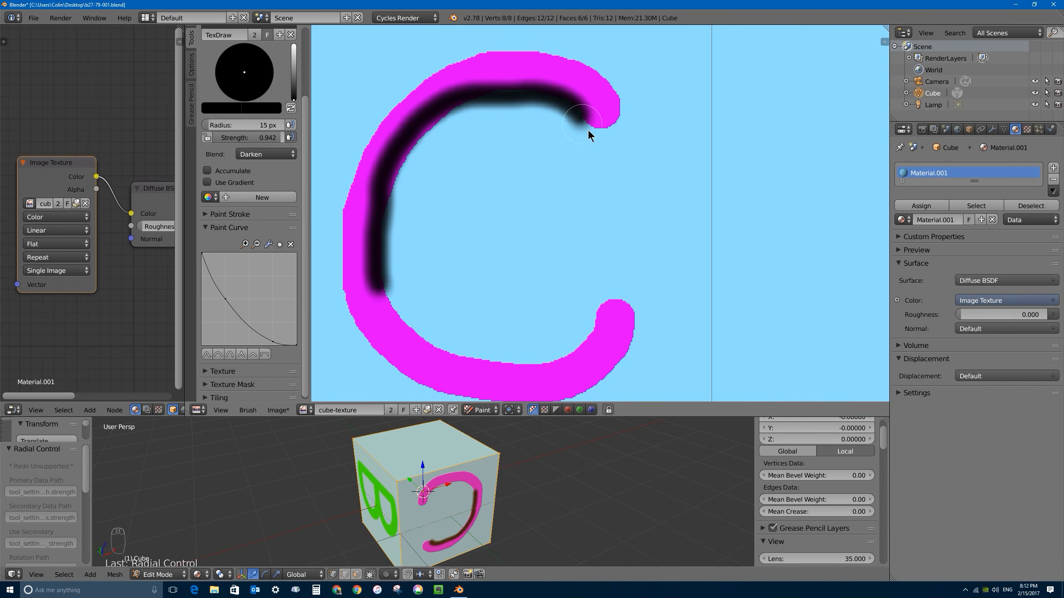
key("ctrl+z")
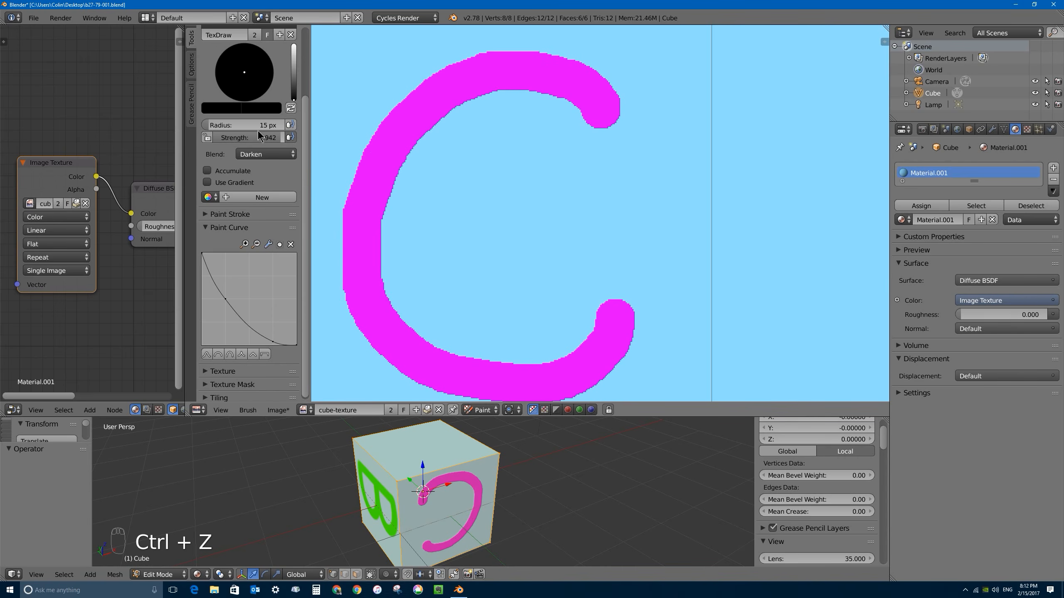
key("shift+f")
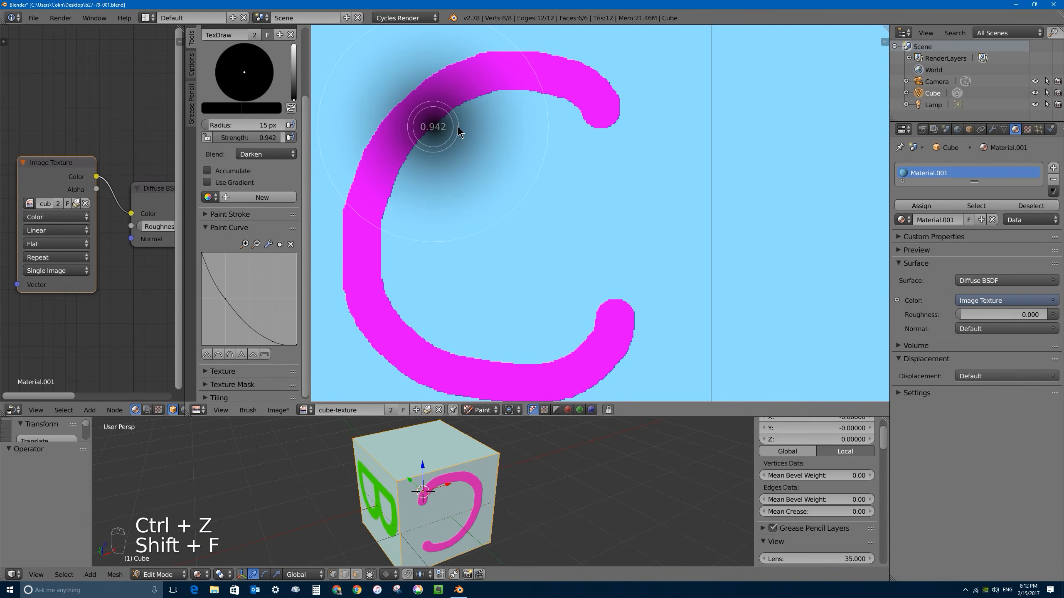
left_click(530, 167)
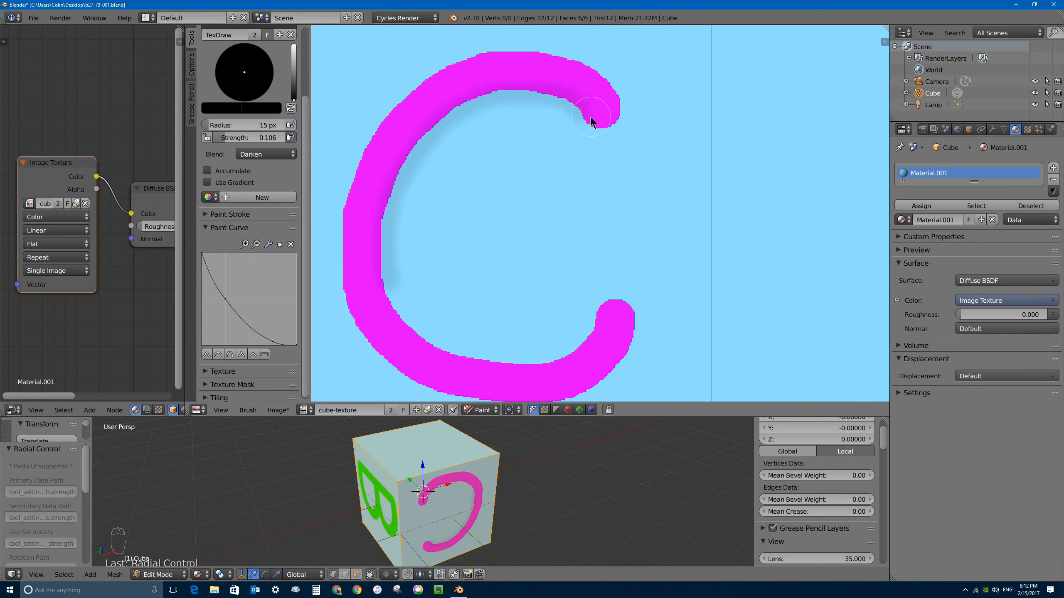
Shade the edges of the C with soft black Darken strokes, reducing the brush radius to 5 px for the close-up work
key("ctrl+z")
mouse_move(589, 115)
left_mouse_down()
mouse_move(402, 164)
mouse_move(530, 46)
left_mouse_up()
scroll(600, 126, "up", 2)
key("f")
middle_click_drag(427, 356, 462, 194)
left_click_drag(460, 195, 784, 333)
middle_click_drag(393, 231, 410, 323)
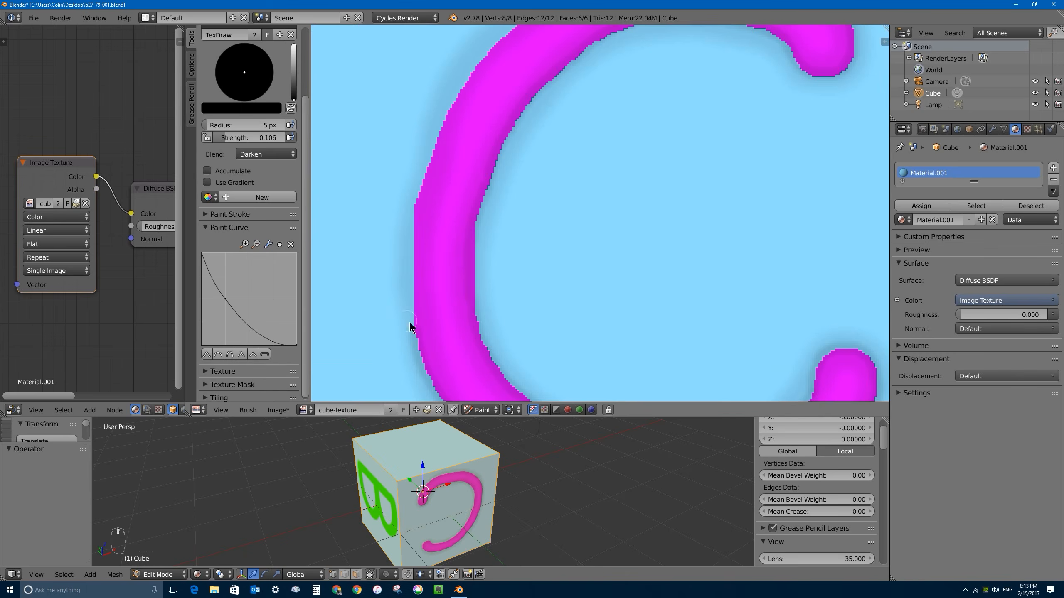
Set the brush radius to 15 px and strength to 0.102, and add more soft black shading around the C
scroll(409, 322, "down", 3)
key("f")
left_click_drag(494, 310, 687, 322)
key("shift+f")
key("ctrl+z")
left_click_drag(472, 256, 687, 314)
left_click_drag(514, 193, 674, 155)
middle_click_drag(598, 245, 588, 214)
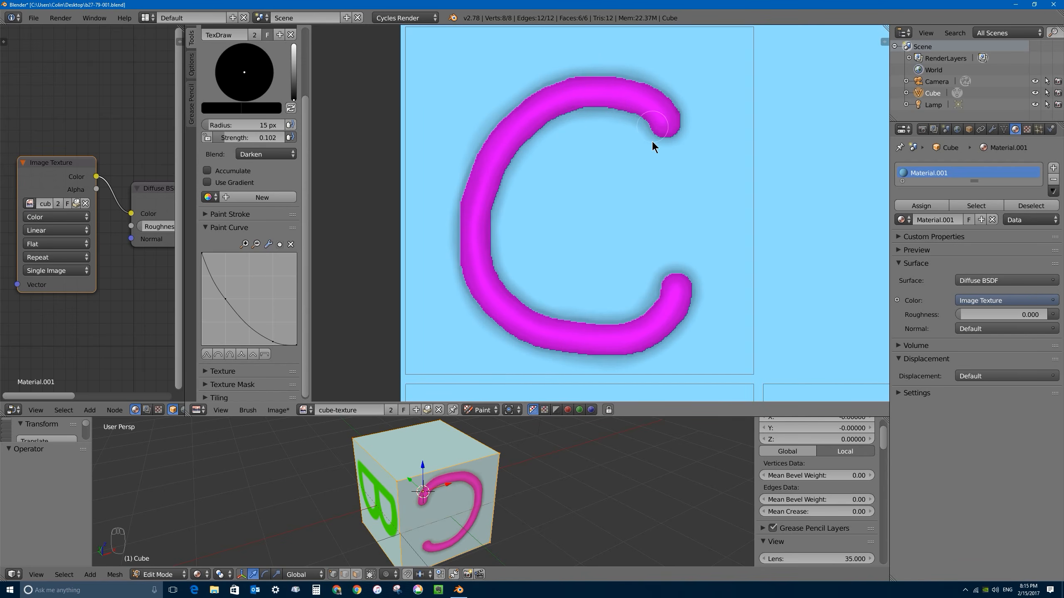
Set the brush to Screen blending with white, 12 px radius and 0.058 strength, and undo a trial highlight on the C
left_click(256, 158)
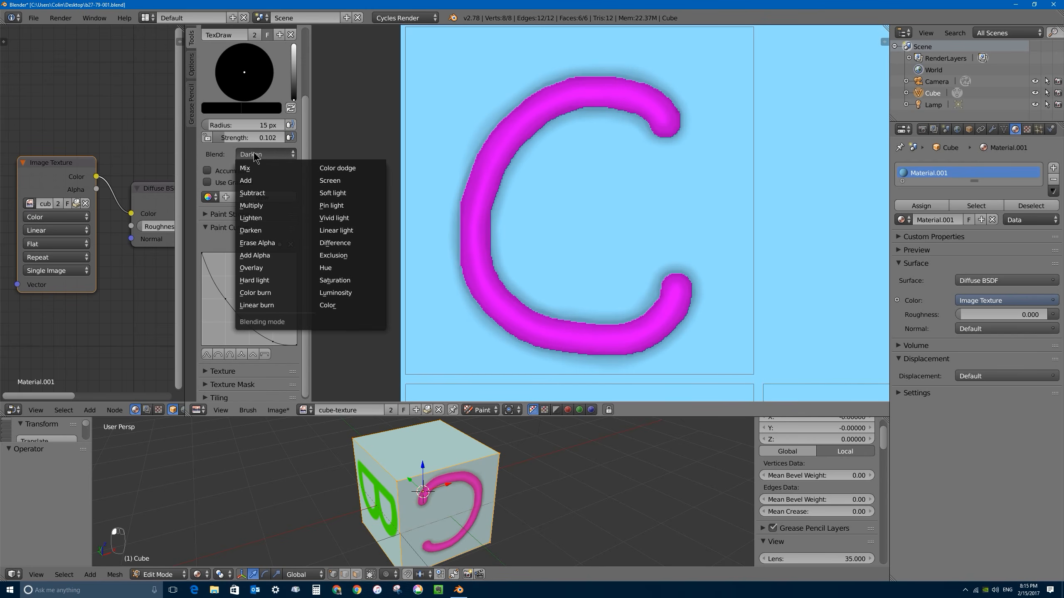
left_click(334, 185)
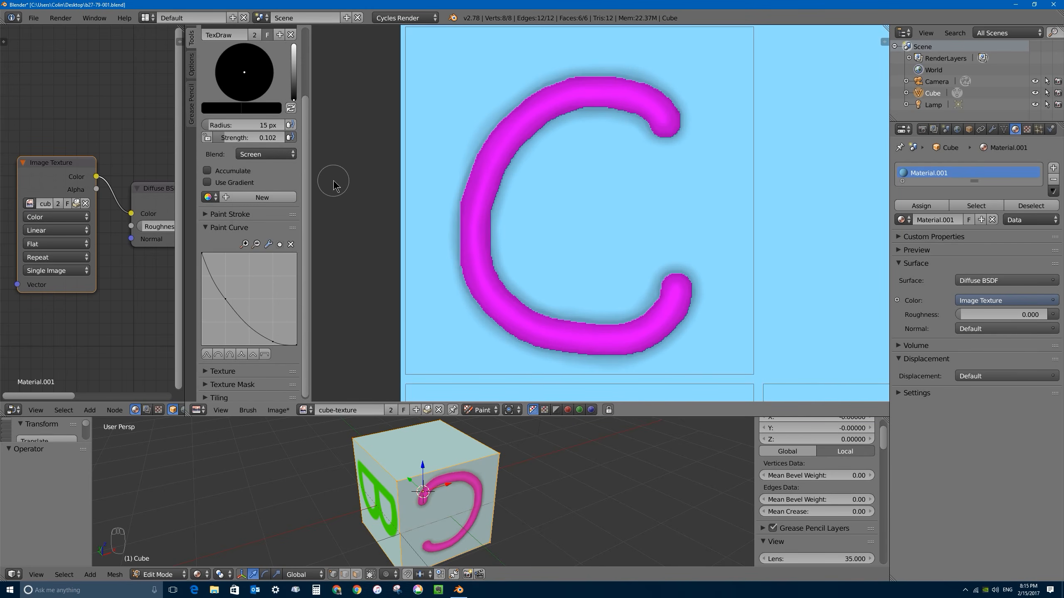
left_click_drag(296, 87, 295, 45)
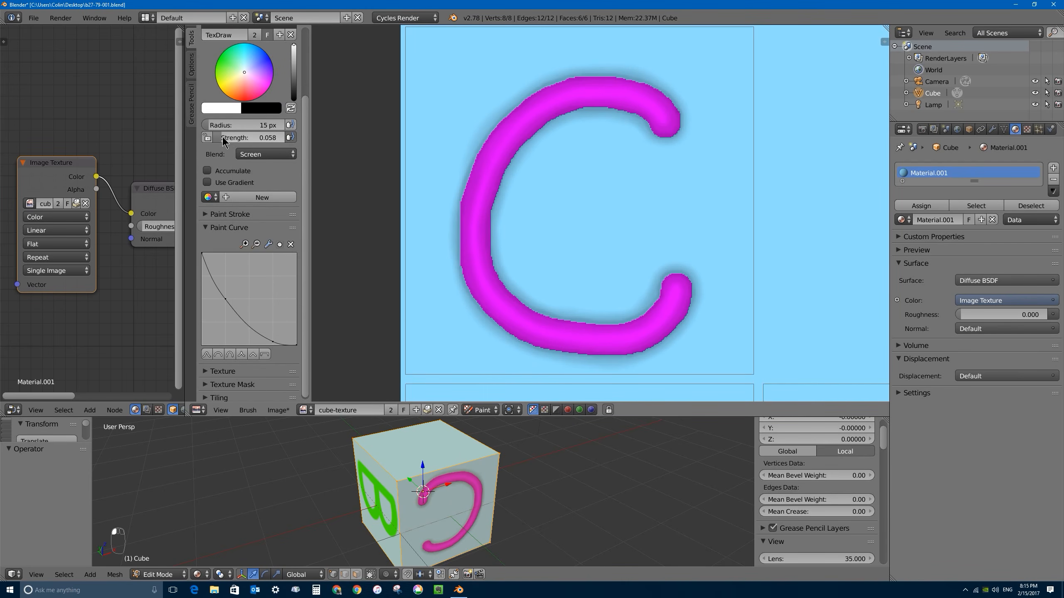
key("f")
left_click(658, 113)
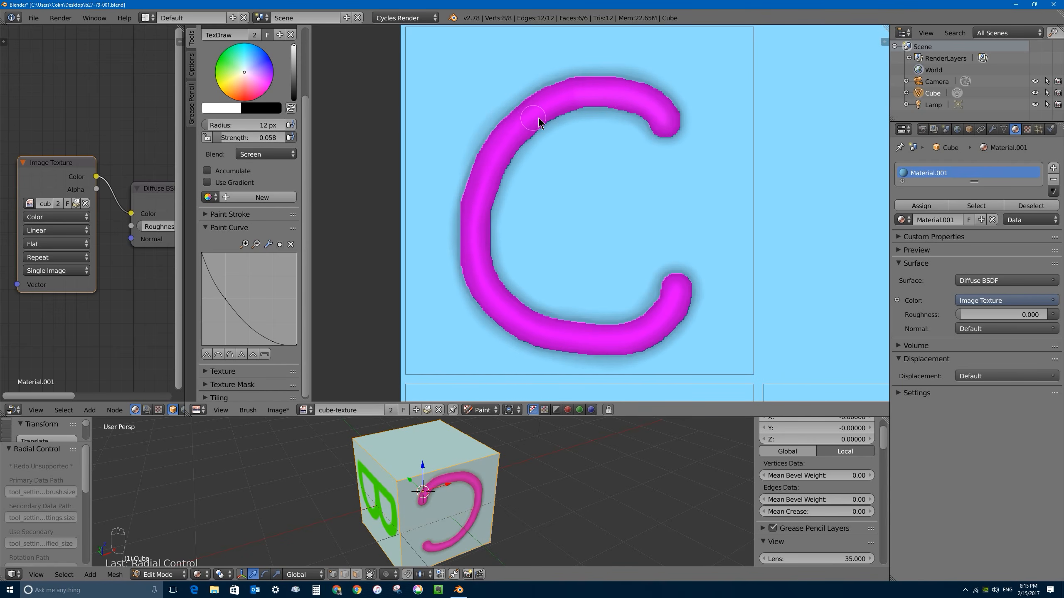
key("ctrl+z")
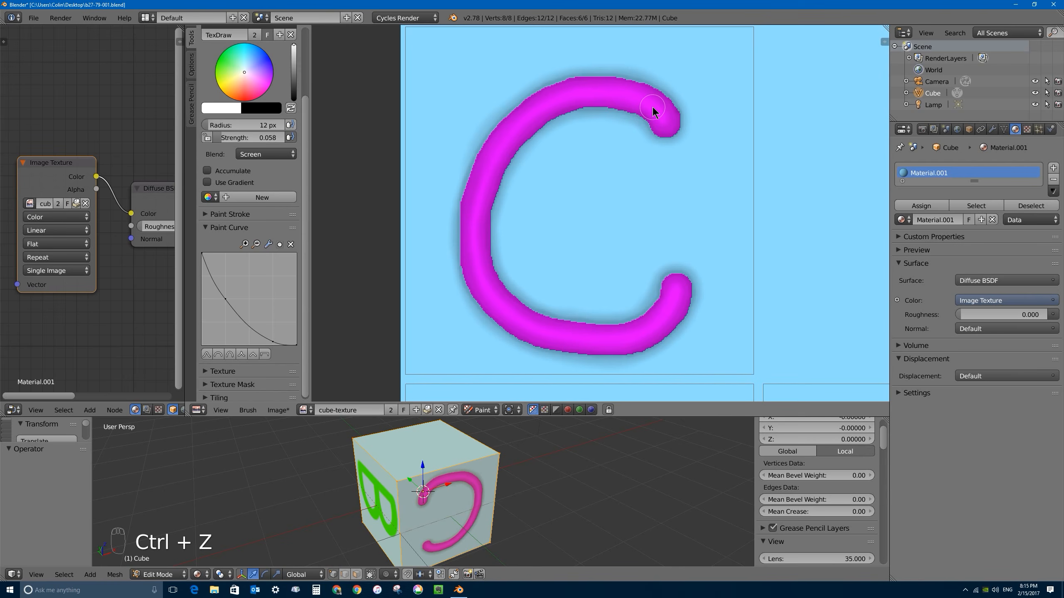
Raise the brush strength to 0.469 and paint a white highlight along the middle of the whole letter C
key("shift+f")
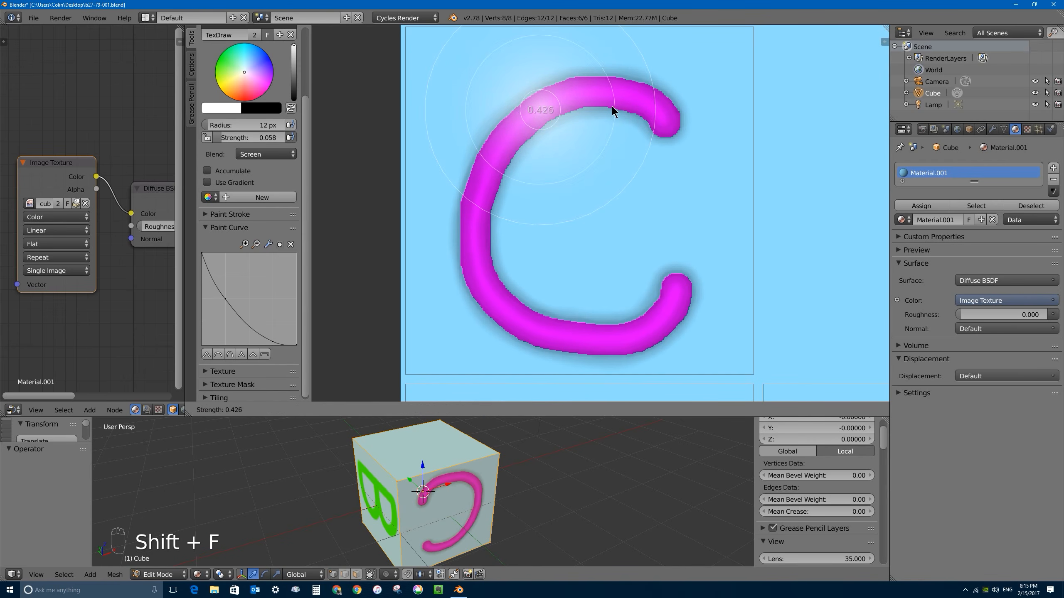
left_click(613, 107)
mouse_move(617, 98)
left_mouse_down()
mouse_move(548, 105)
mouse_move(522, 125)
left_mouse_up()
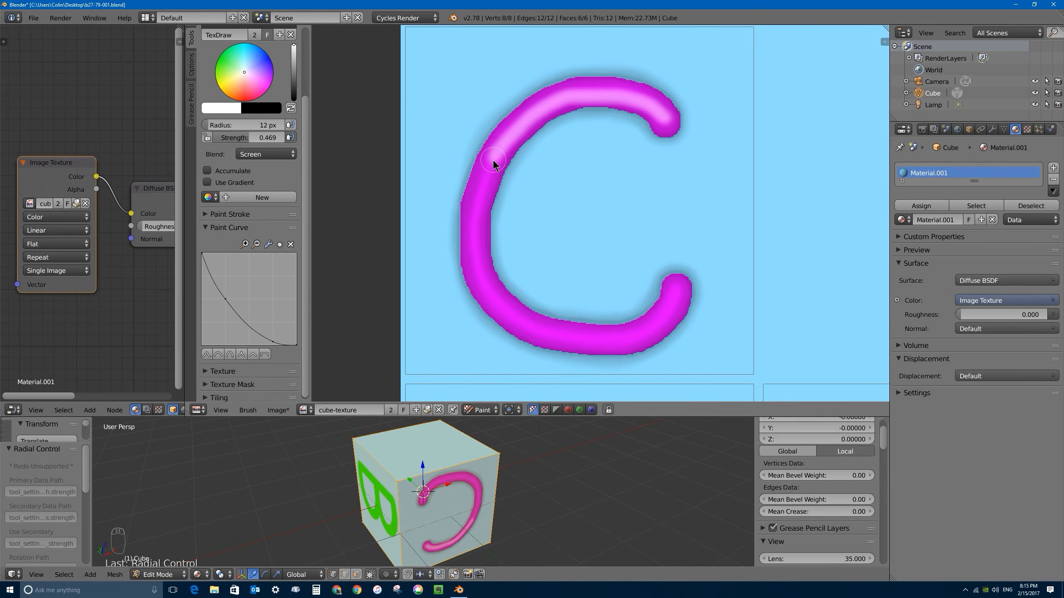
left_click_drag(493, 160, 473, 245)
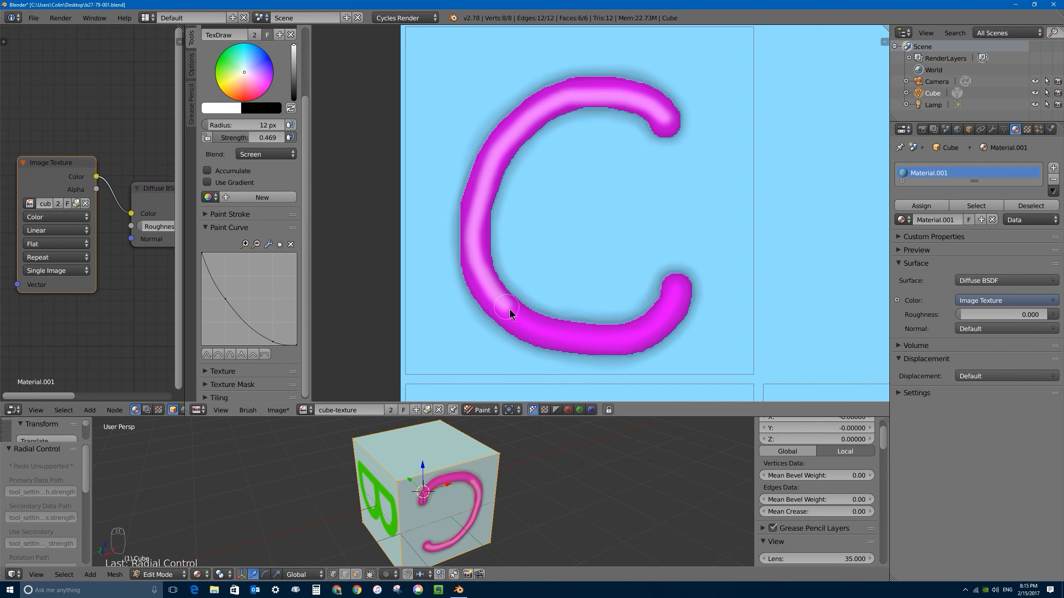
mouse_move(543, 334)
left_mouse_down()
mouse_move(655, 333)
mouse_move(683, 281)
left_mouse_up()
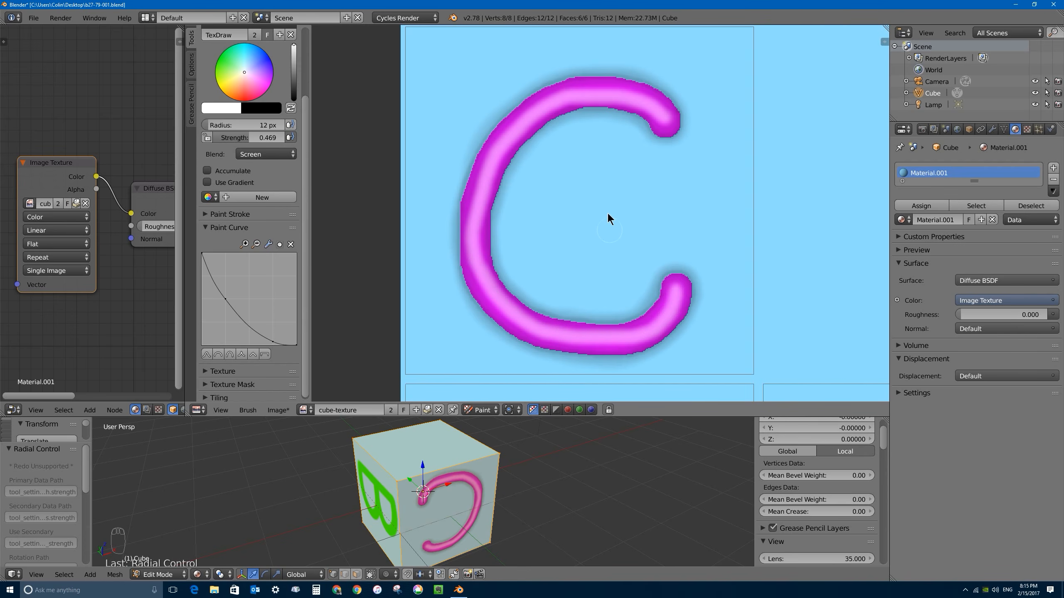
Pack the painted cube-texture image into the blend file as PNG
scroll(627, 156, "down", 6)
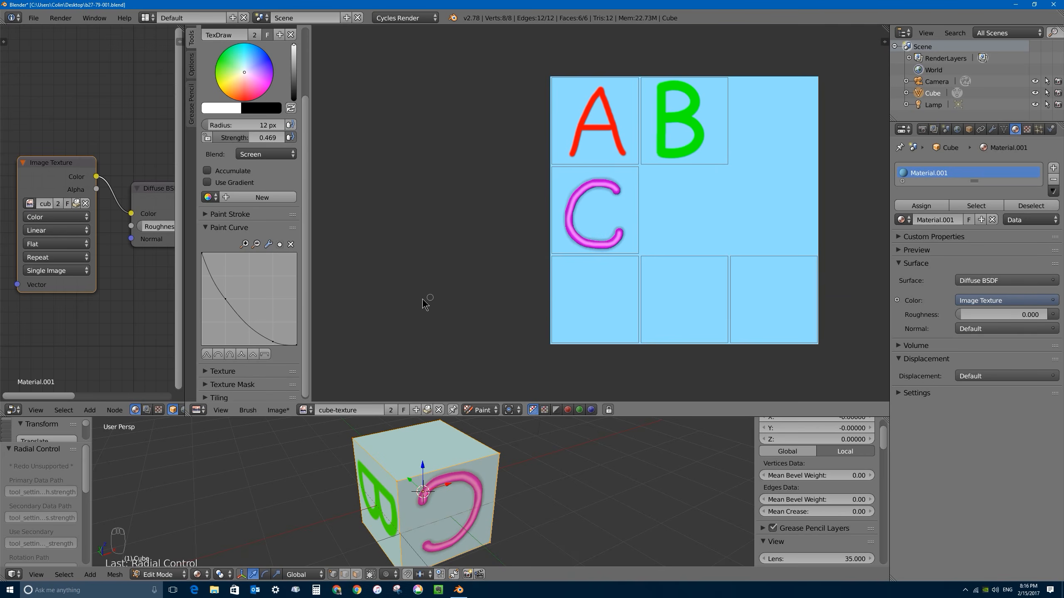
left_click(279, 410)
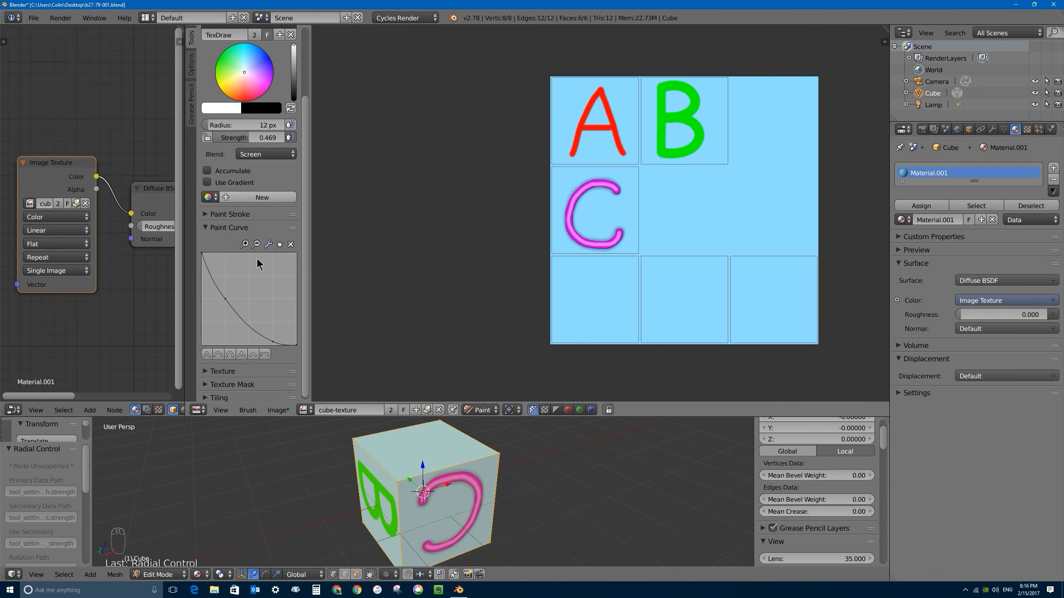
left_click(284, 411)
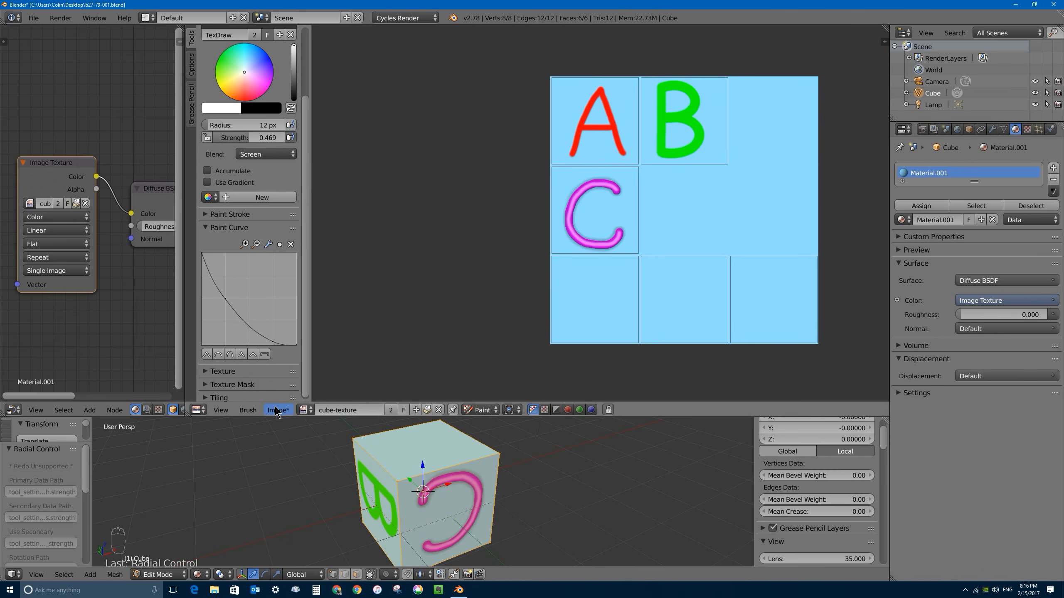
left_click(278, 410)
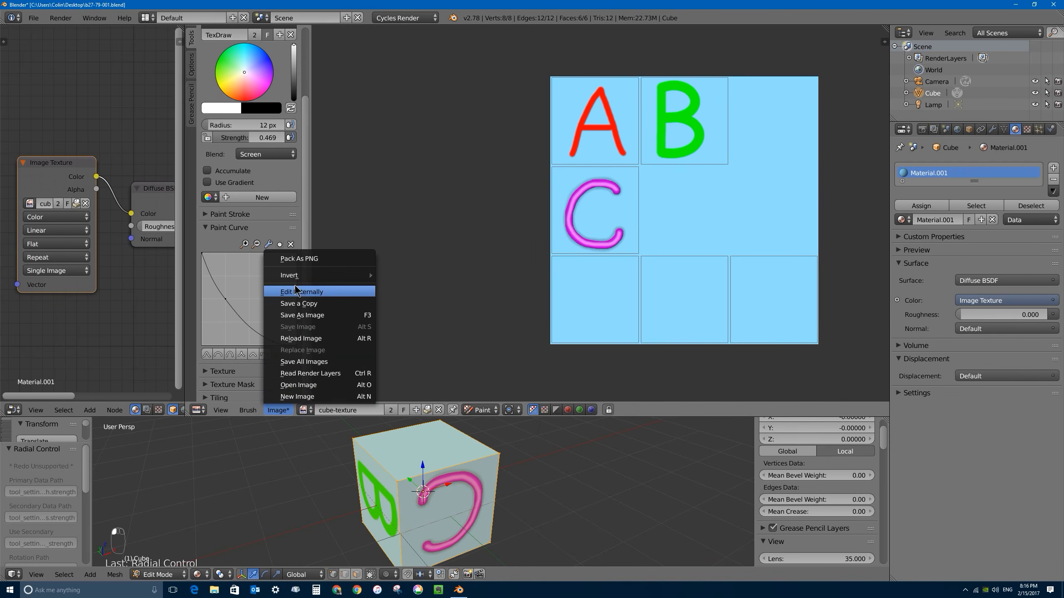
left_click(296, 259)
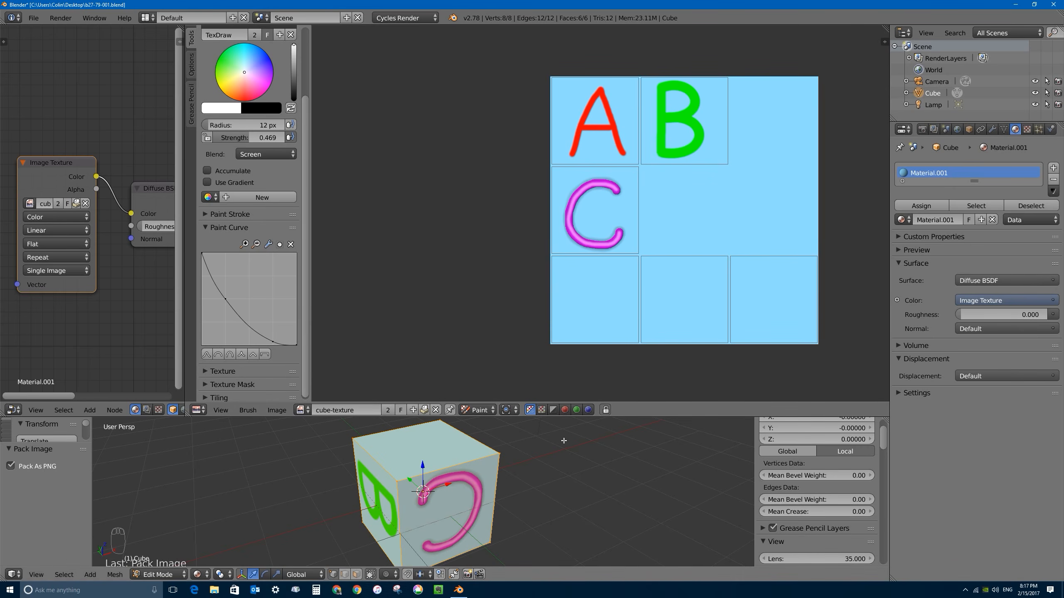
Enlarge the 3D view and switch the cube from Edit Mode to Texture Paint mode
left_click_drag(553, 413, 575, 189)
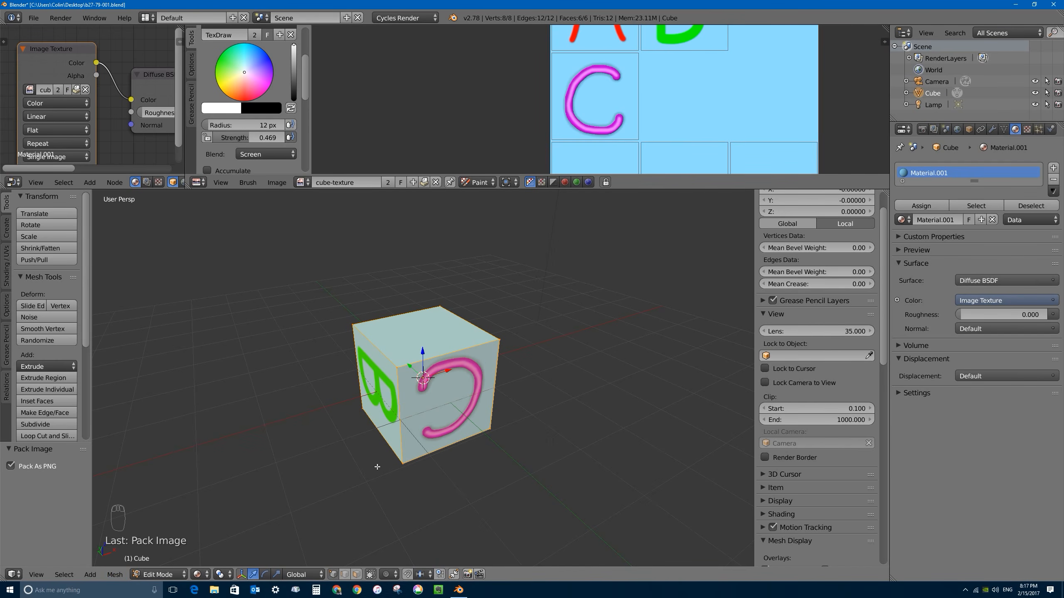
left_click(169, 575)
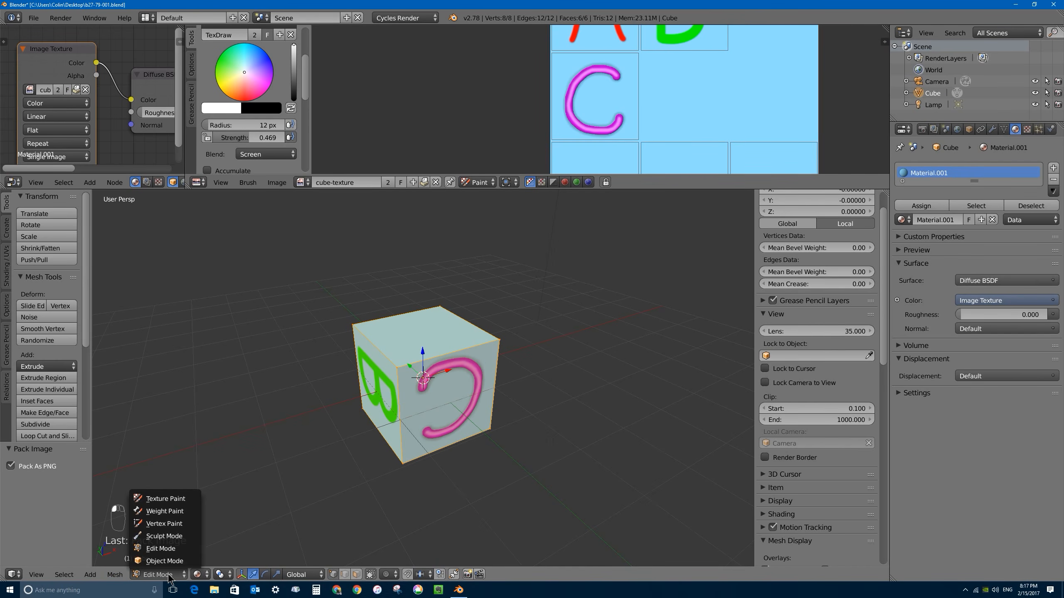
left_click(174, 499)
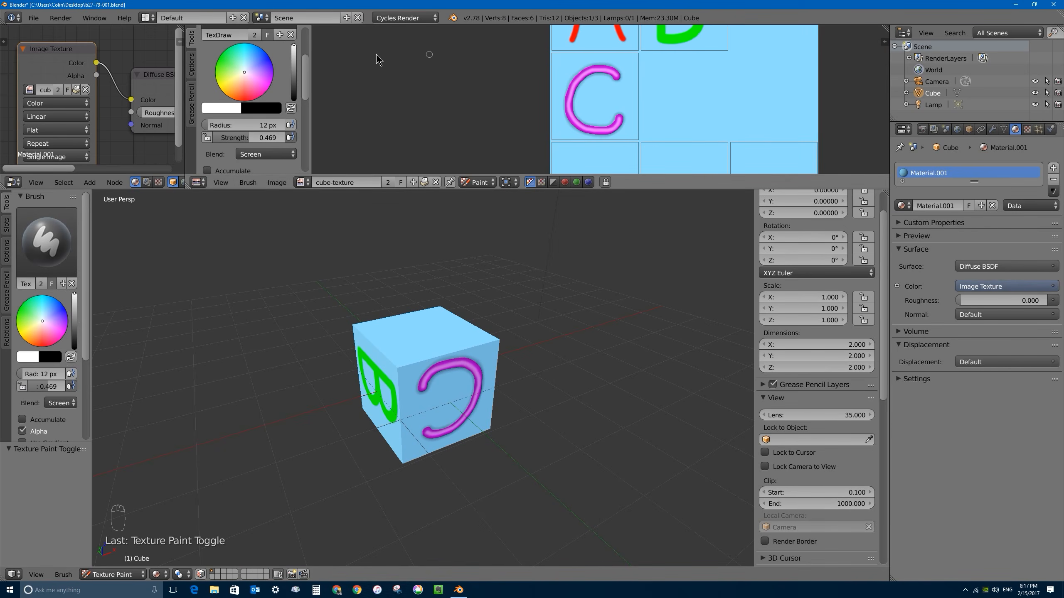
Try painting white strokes directly on the cube's top face in the 3D view and undo them
mouse_move(407, 337)
left_mouse_down()
mouse_move(426, 329)
mouse_move(406, 325)
mouse_move(440, 329)
mouse_move(398, 364)
left_mouse_up()
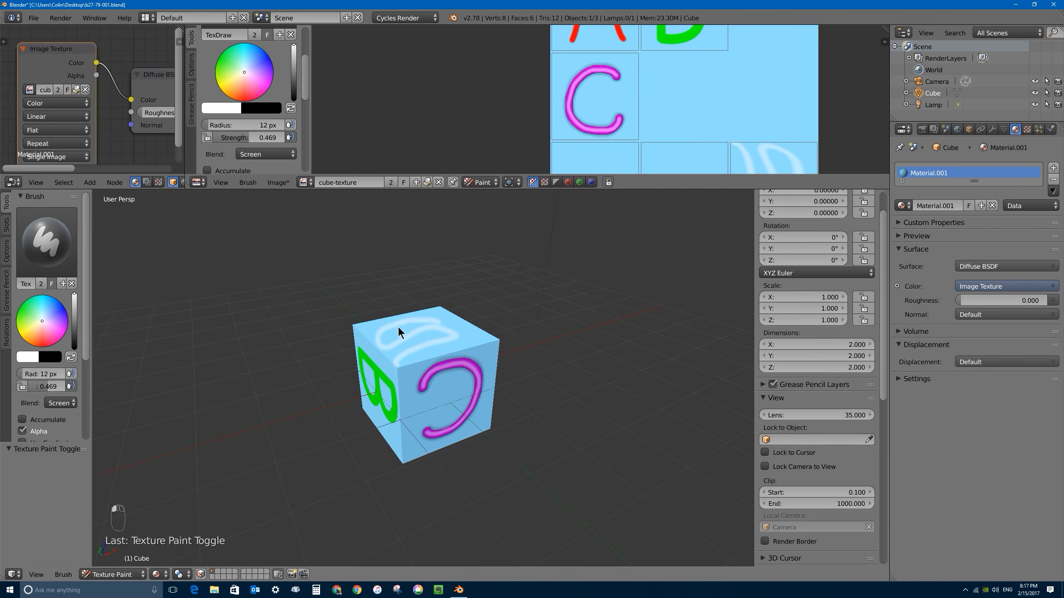
middle_click_drag(398, 331, 395, 374)
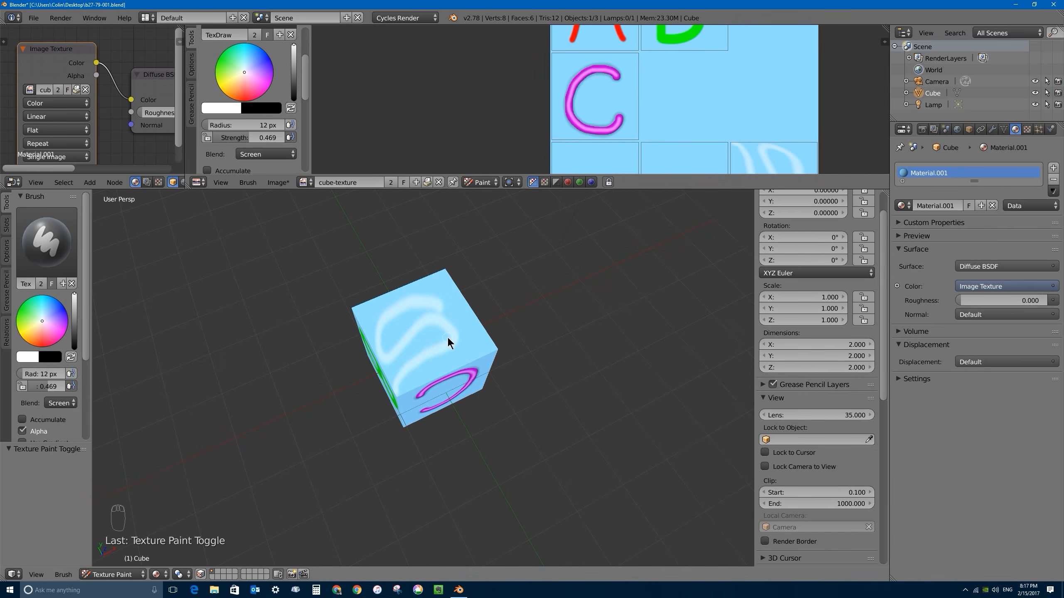
middle_click_drag(451, 332, 433, 350)
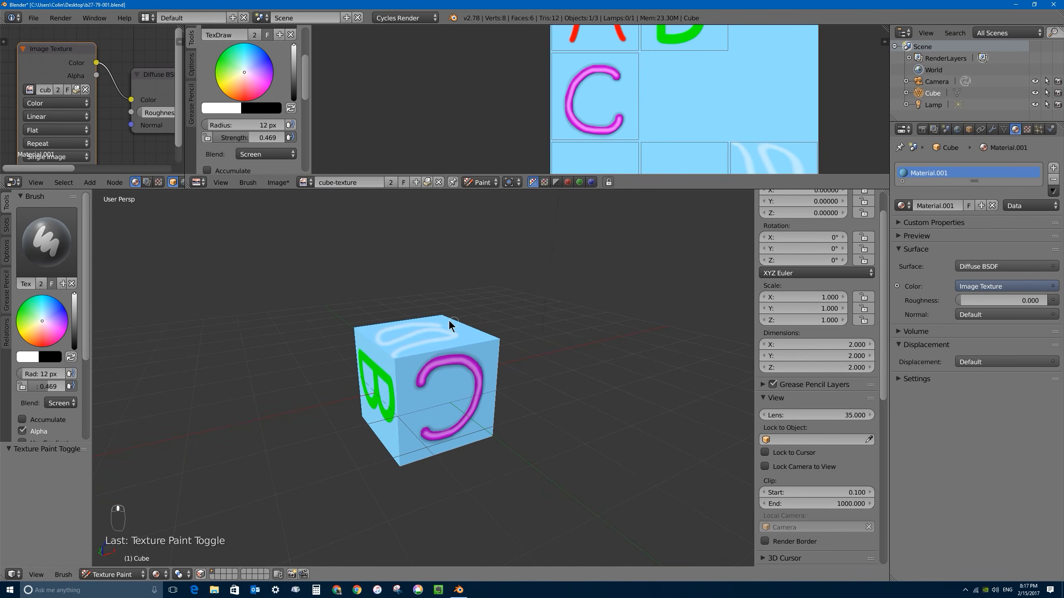
key("ctrl+z")
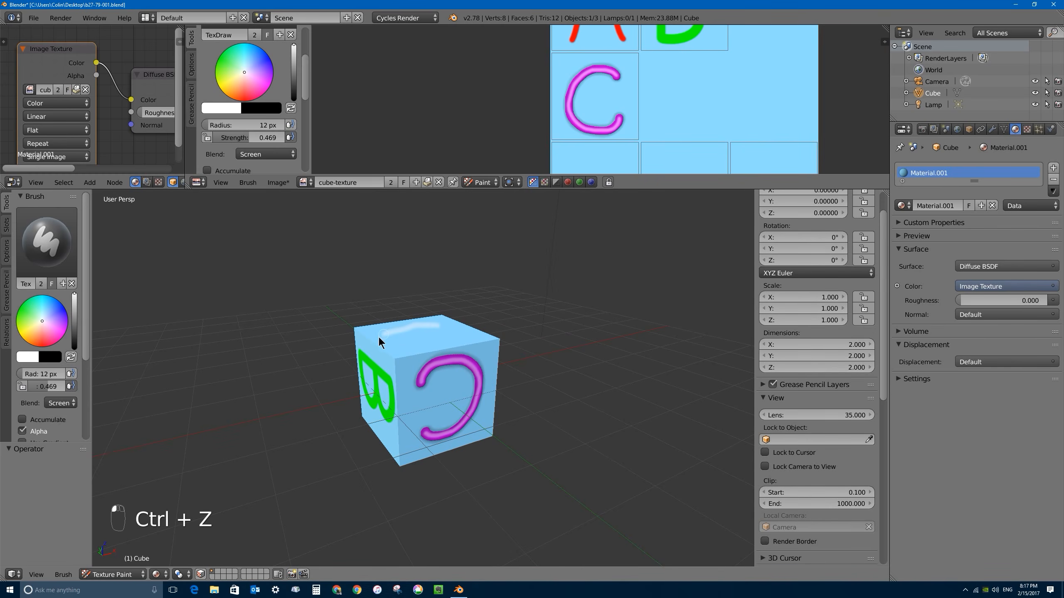
Paint test strokes across the cube's B and C faces, compare them with the full texture image, and undo them
mouse_move(474, 394)
left_mouse_down()
mouse_move(394, 385)
mouse_move(409, 434)
mouse_move(389, 436)
left_mouse_up()
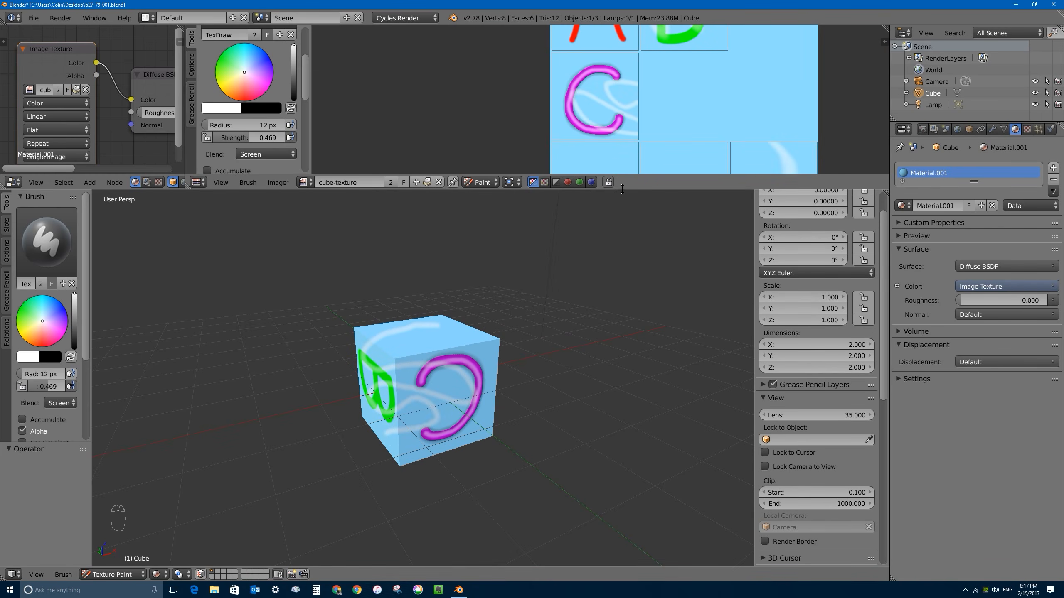
left_click_drag(622, 190, 614, 358)
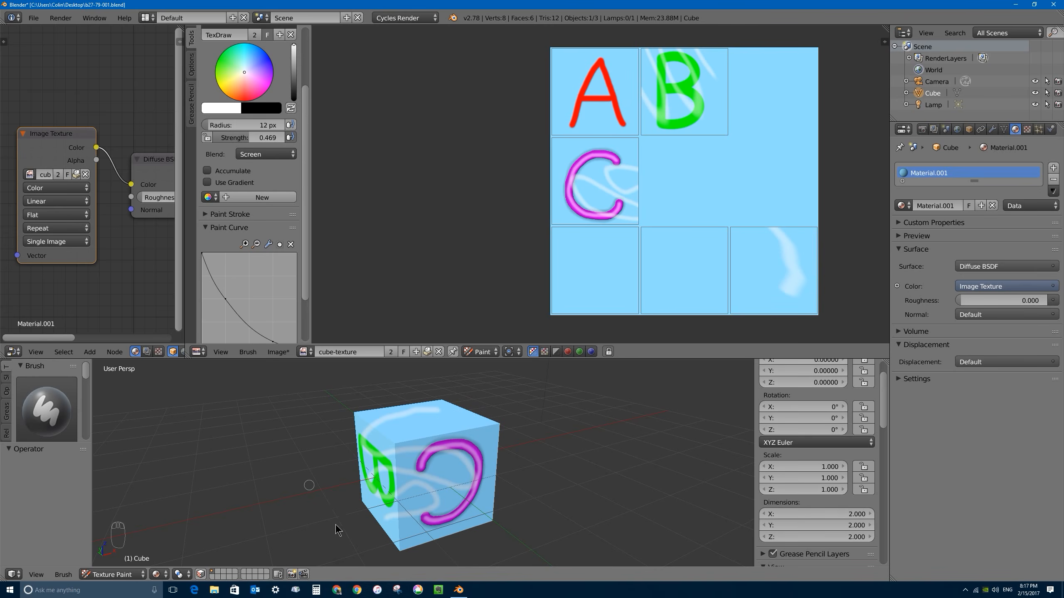
middle_click_drag(408, 422, 389, 443)
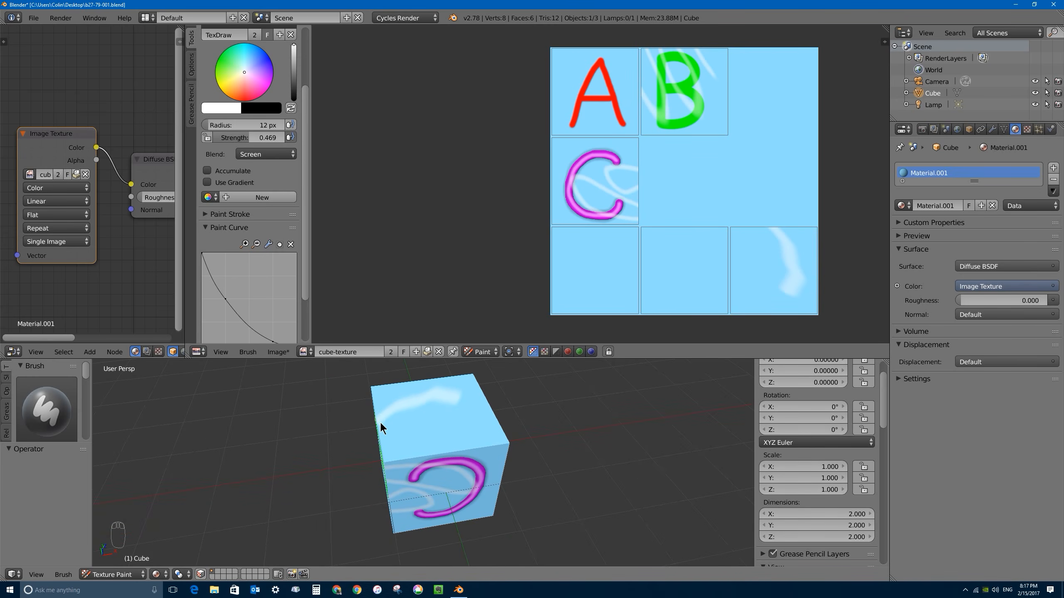
middle_click_drag(379, 421, 403, 411)
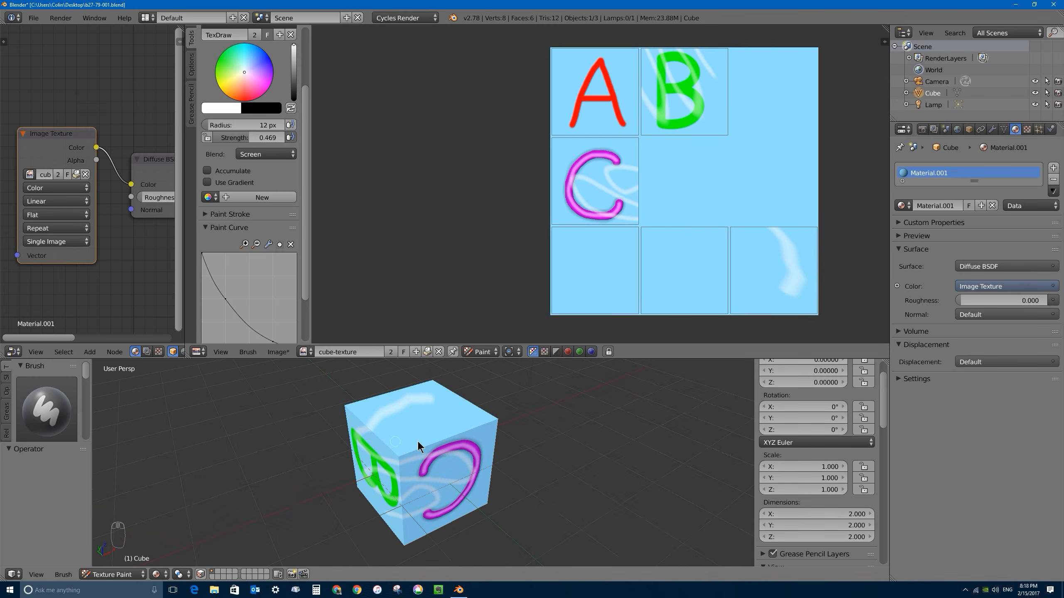
key("ctrl+z")
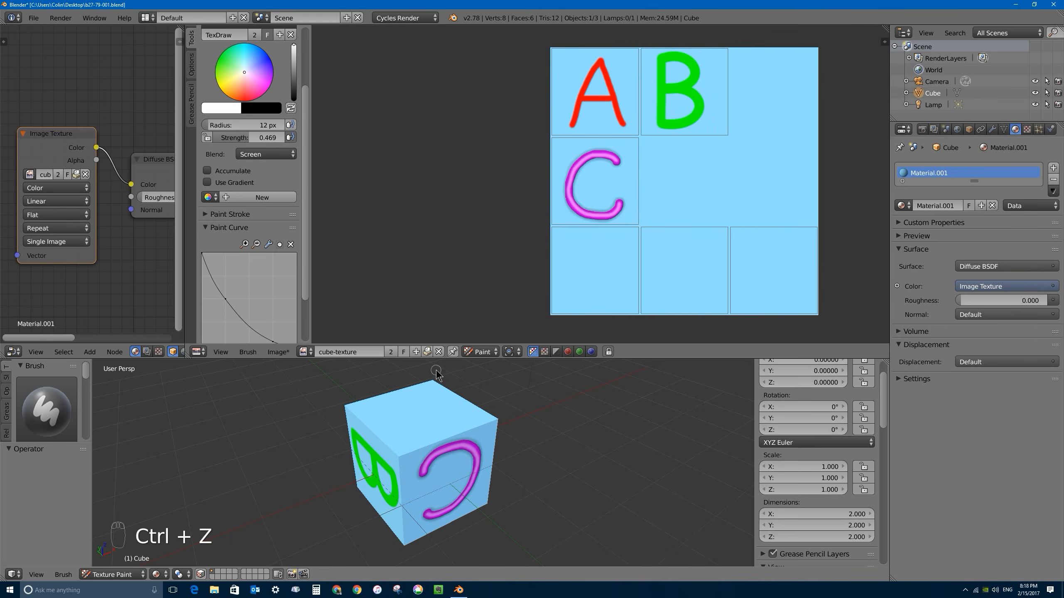
Enlarge the 3D view, turn on face selection masking for painting, and select the cube's top face
left_click_drag(437, 357, 433, 133)
scroll(405, 251, "up", 1)
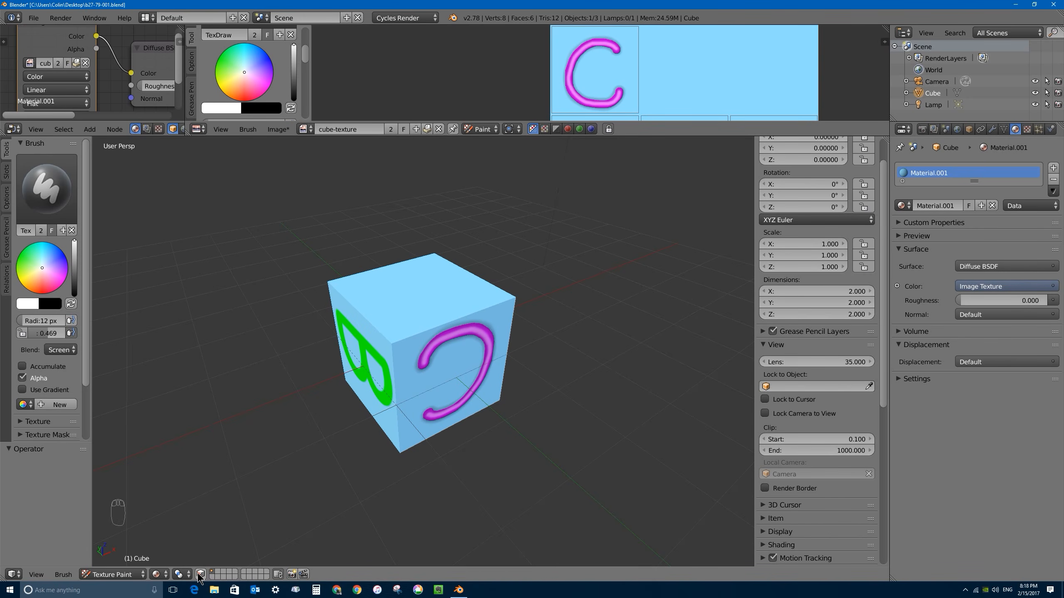
left_click(201, 574)
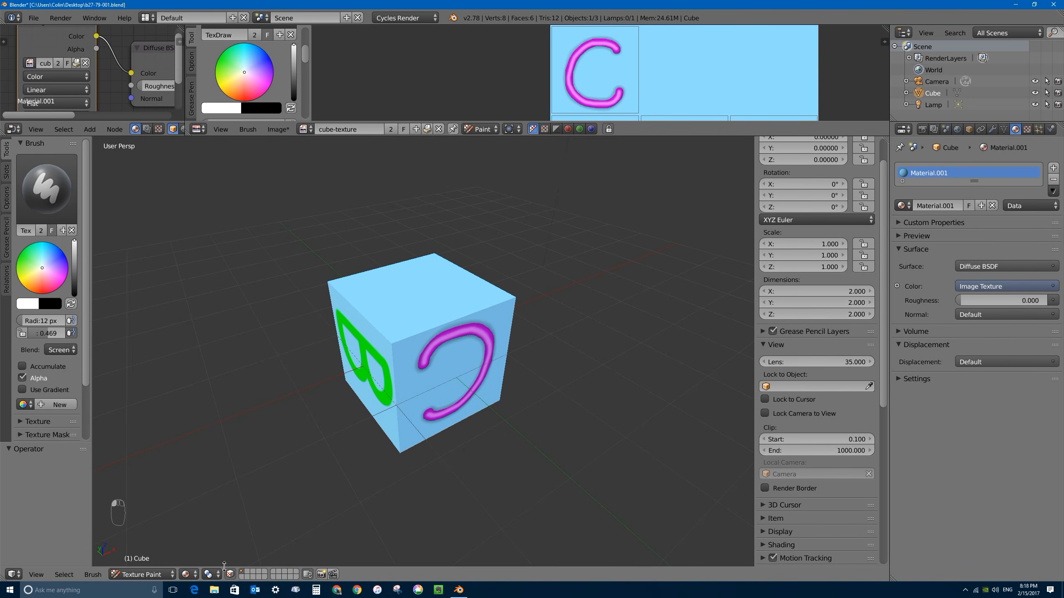
right_click(403, 283)
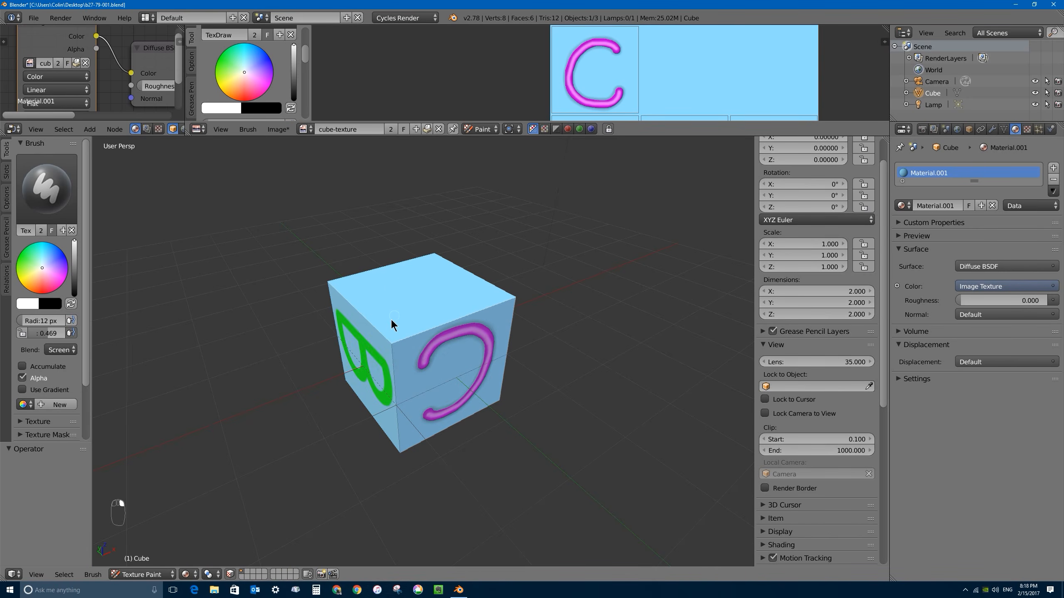
Select the cube's top face for masked painting, try white strokes across it, and undo them
right_click(372, 336)
right_click(402, 310)
right_click(477, 341, "shift")
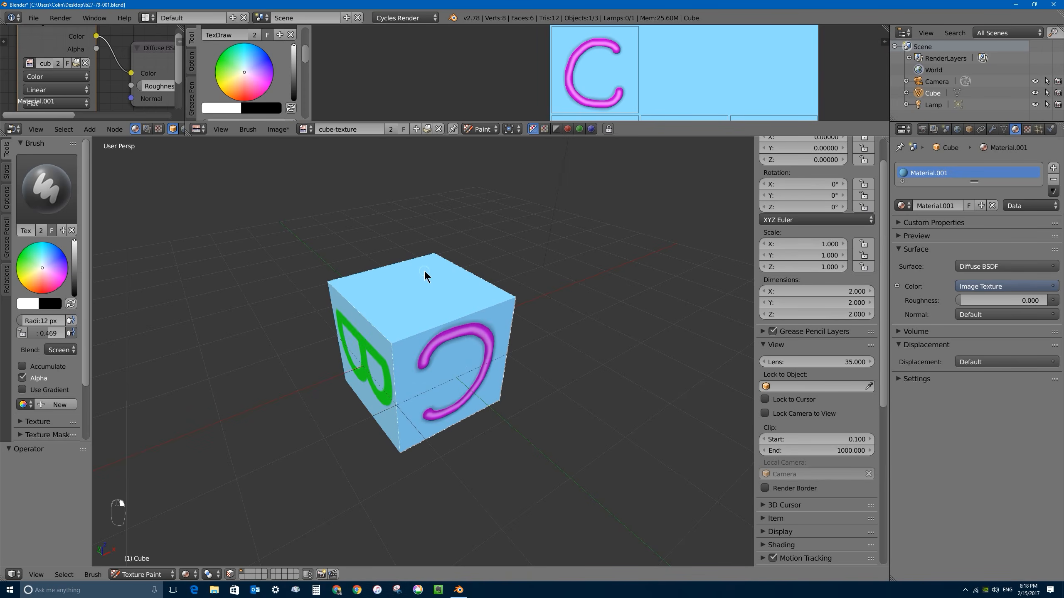
right_click(420, 310)
mouse_move(411, 315)
left_mouse_down()
mouse_move(317, 329)
mouse_move(408, 281)
mouse_move(438, 310)
mouse_move(550, 352)
left_mouse_up()
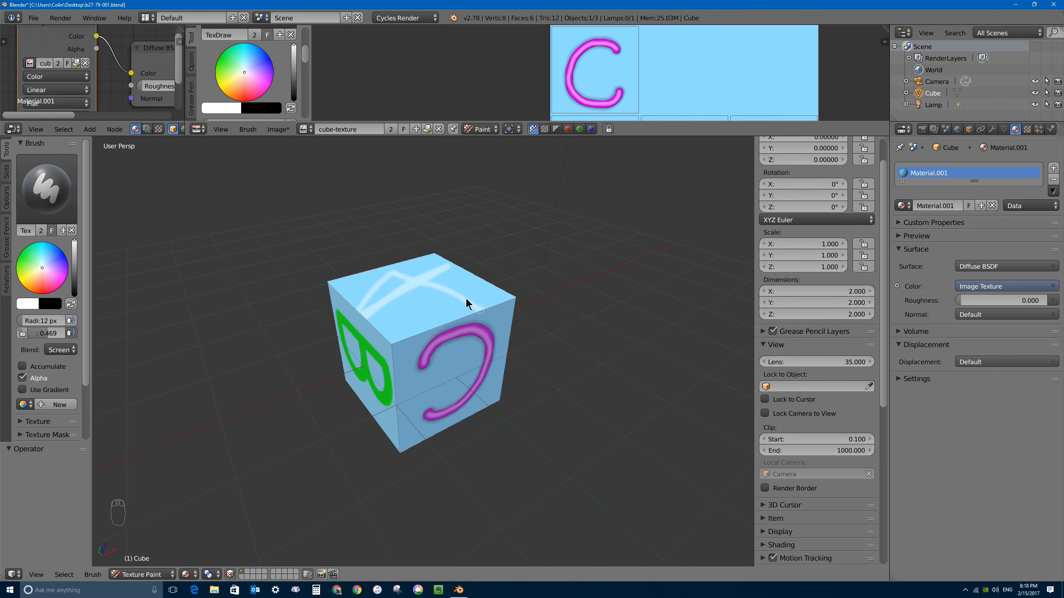
left_click_drag(466, 299, 486, 312)
mouse_move(478, 258)
left_mouse_down()
mouse_move(366, 294)
mouse_move(409, 295)
left_mouse_up()
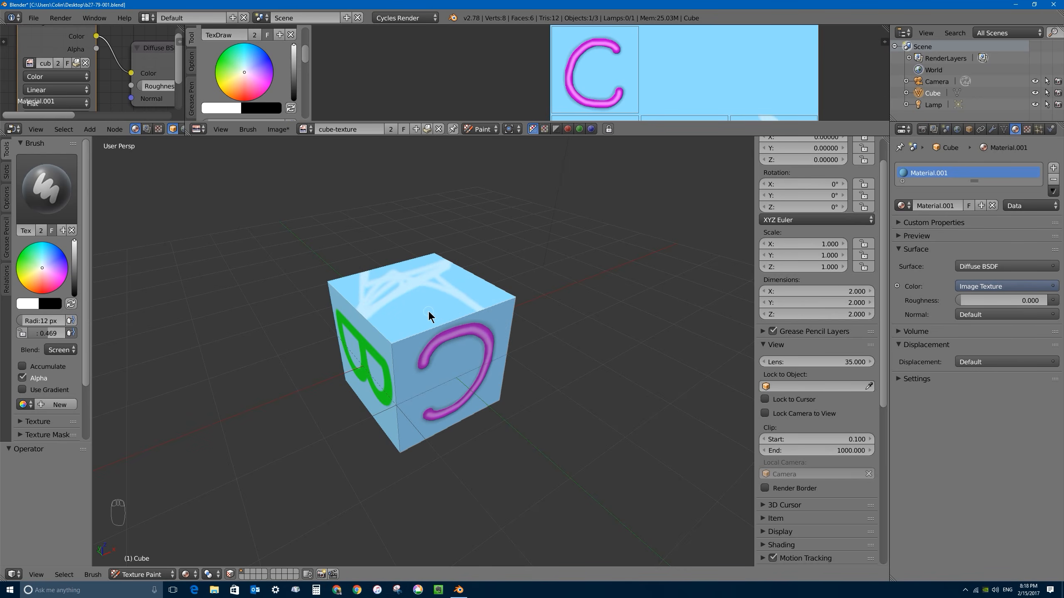
key("ctrl+z")
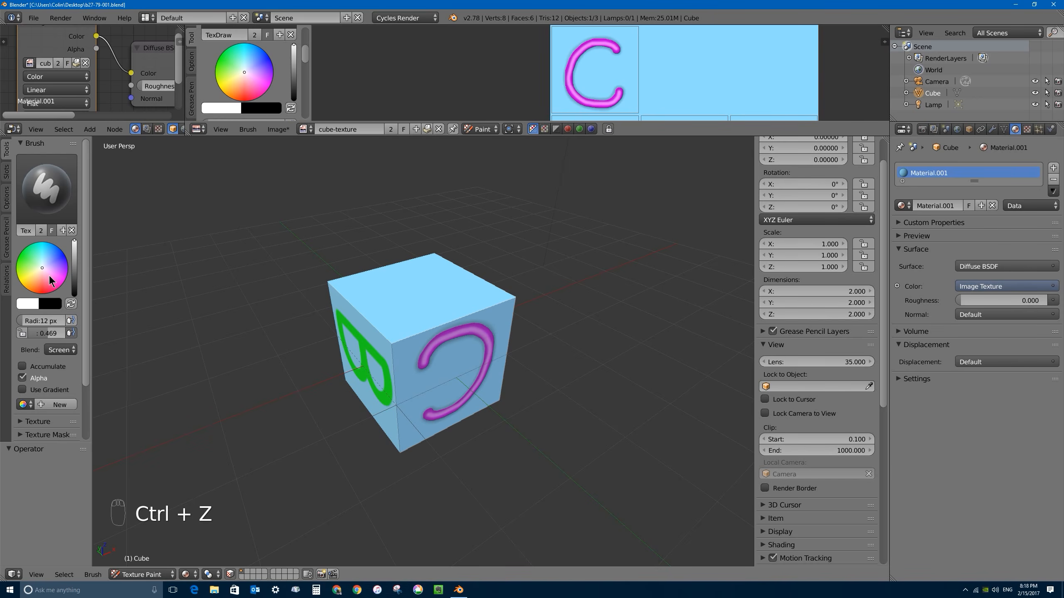
Paint the cube's top face solid orange using a 206 px brush radius, Mix blending and a strength of 1.000
left_click_drag(39, 275, 26, 288)
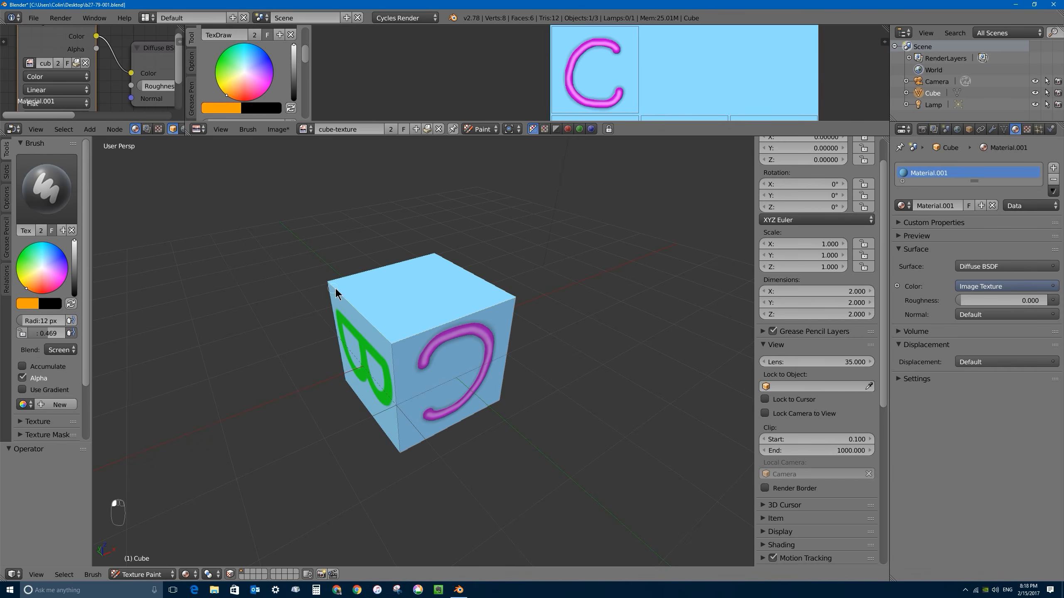
middle_click_drag(336, 288, 366, 306)
key("f")
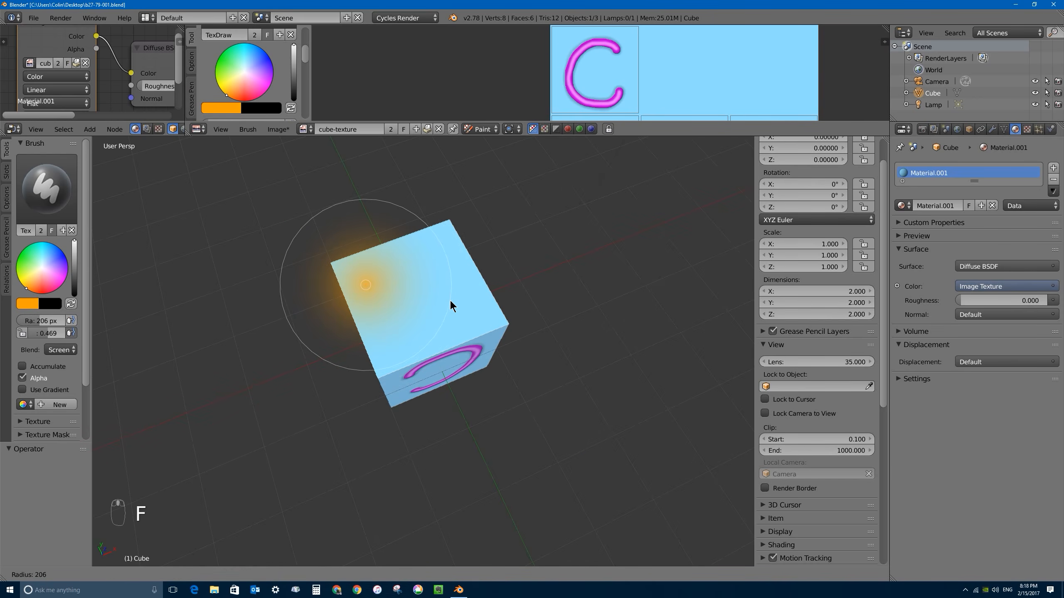
left_click(450, 305)
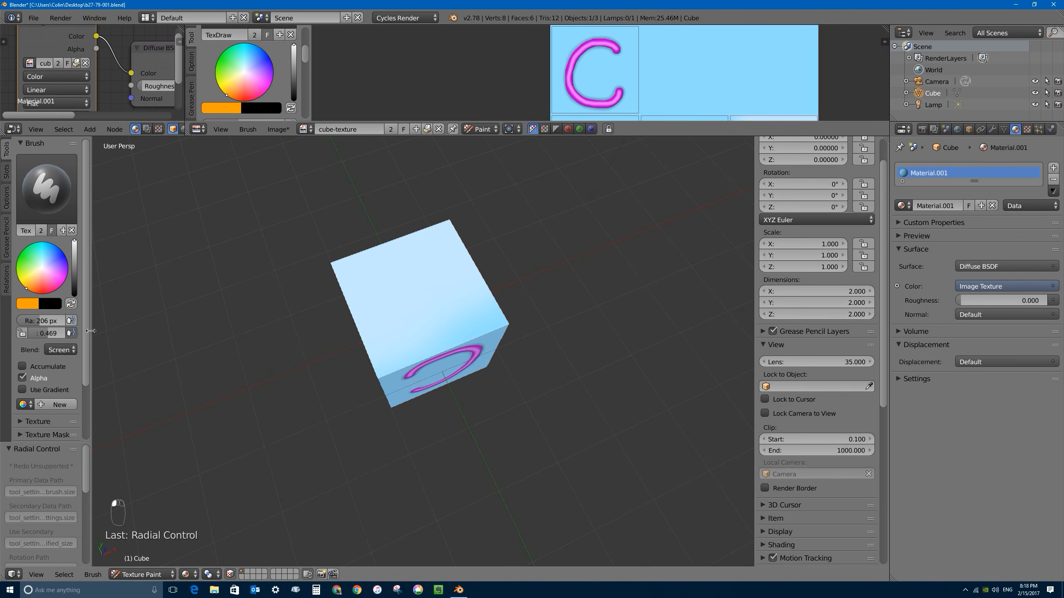
left_click_drag(91, 331, 146, 332)
left_click(86, 351)
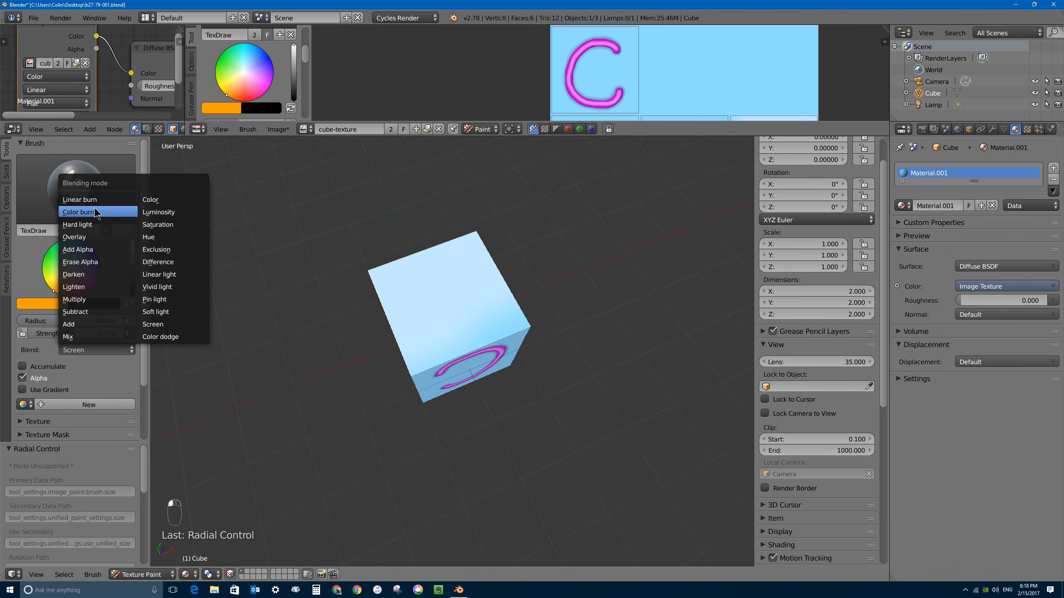
left_click(68, 337)
left_click_drag(75, 333, 123, 333)
mouse_move(396, 268)
left_mouse_down()
mouse_move(285, 337)
mouse_move(560, 289)
left_mouse_up()
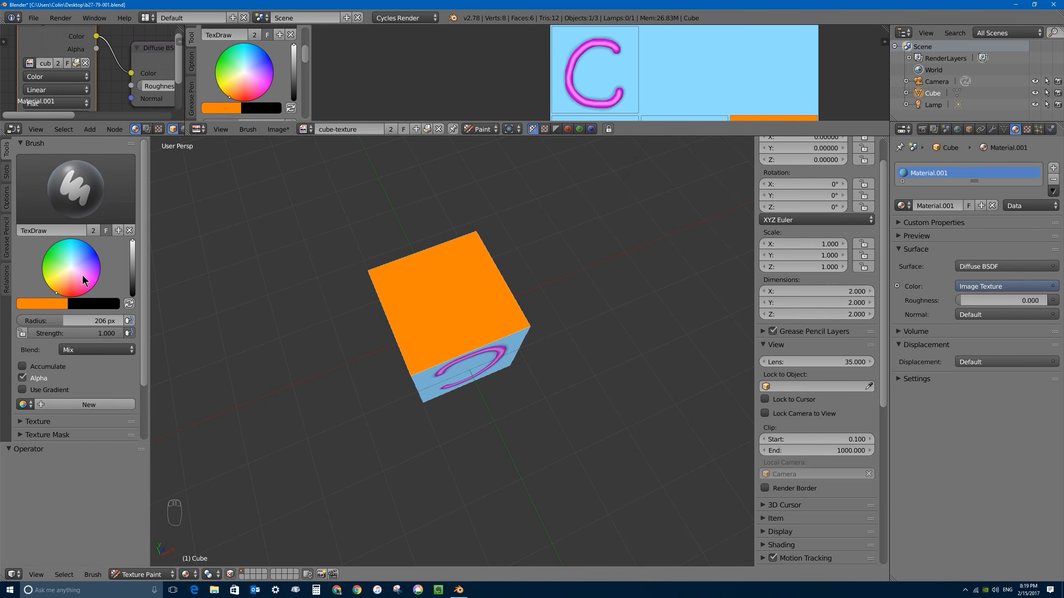
Paint a blue letter D on the orange top face with a 15 px brush radius
left_click(82, 246)
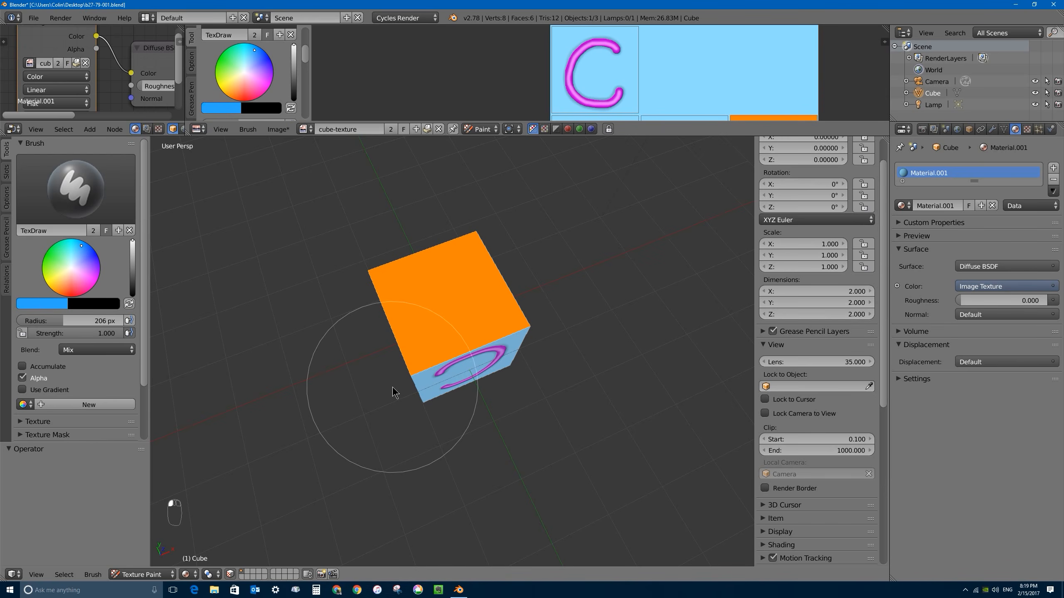
key("f")
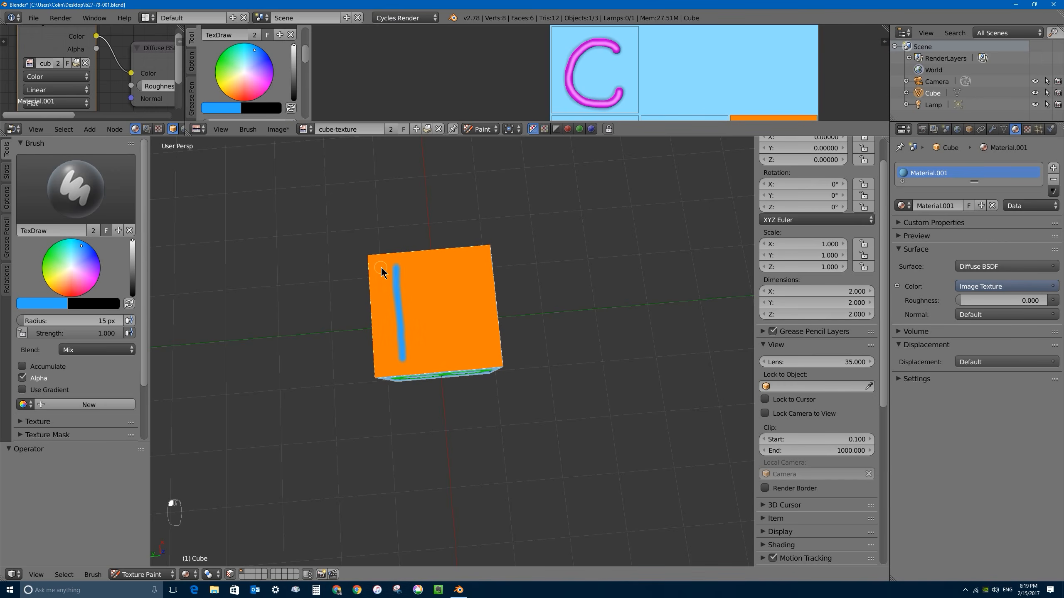
left_click_drag(391, 358, 387, 358)
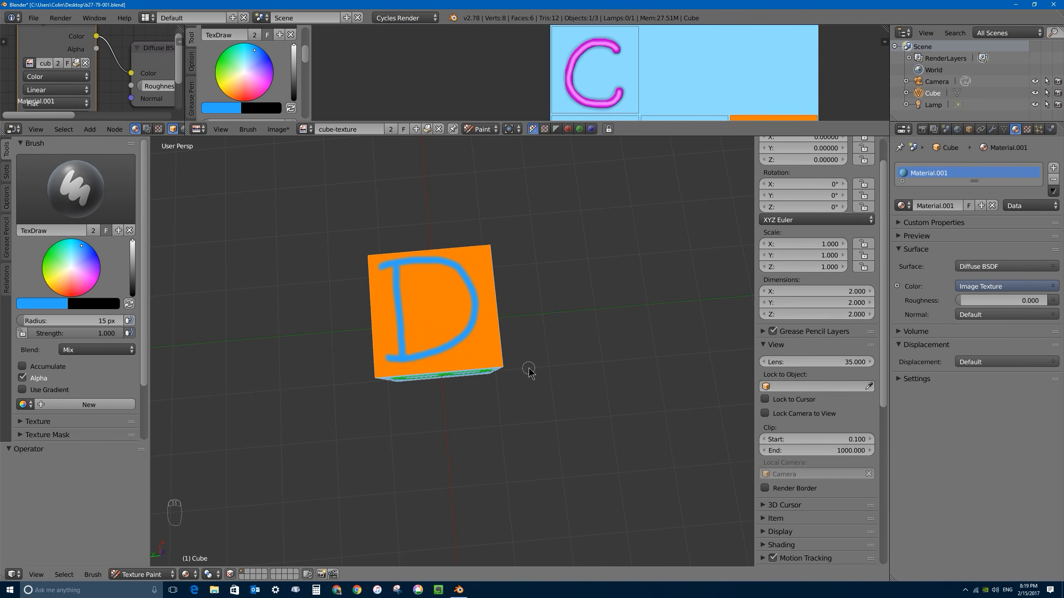
Add a new texture to the TexDraw brush and name it letter-E
middle_click_drag(527, 368, 337, 299)
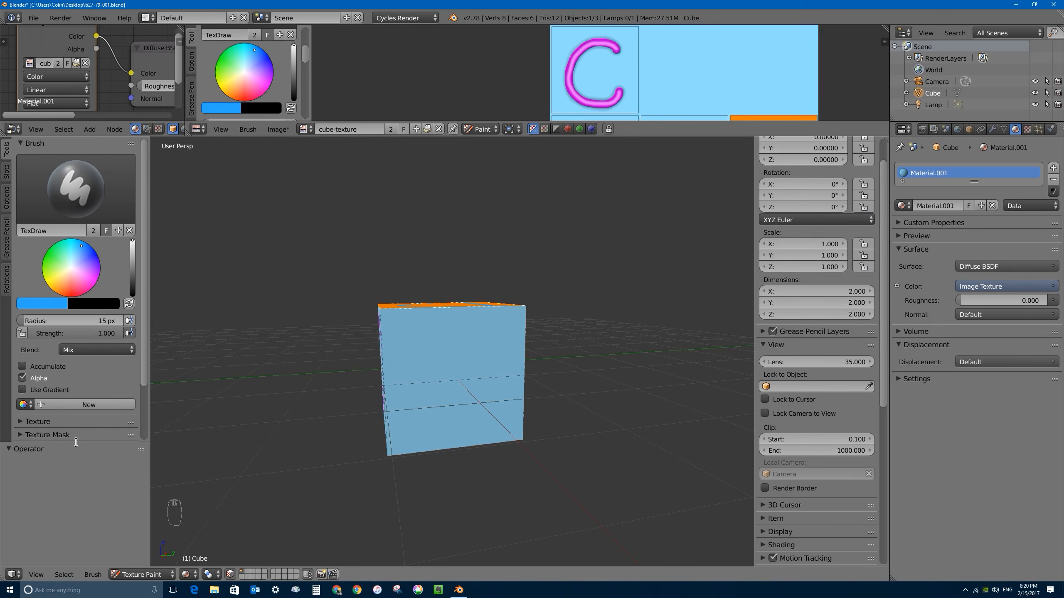
mouse_move(76, 443)
left_mouse_down()
mouse_move(84, 497)
mouse_move(116, 541)
left_mouse_up()
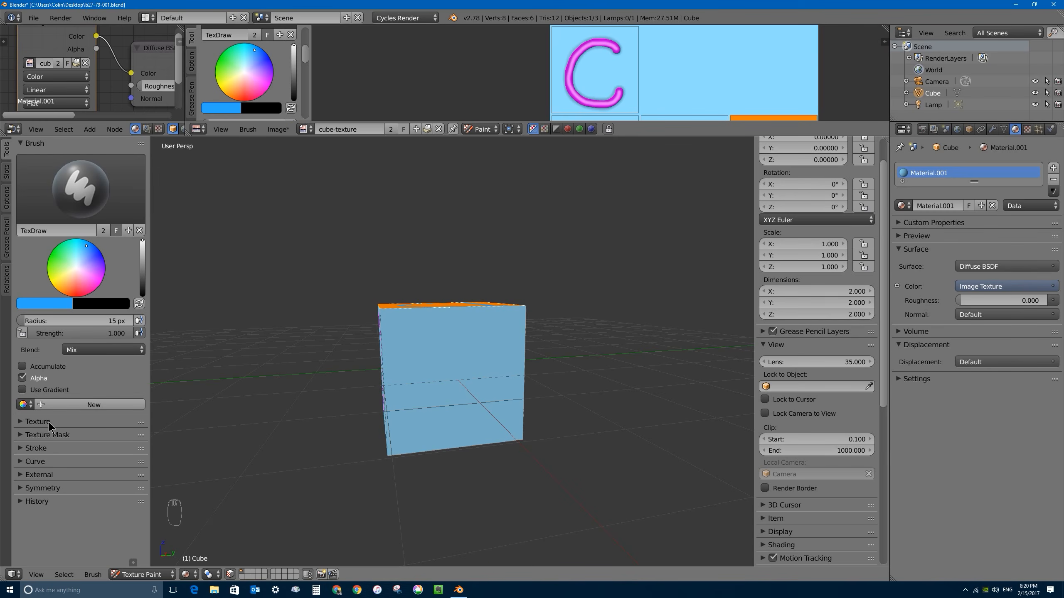
left_click(29, 421)
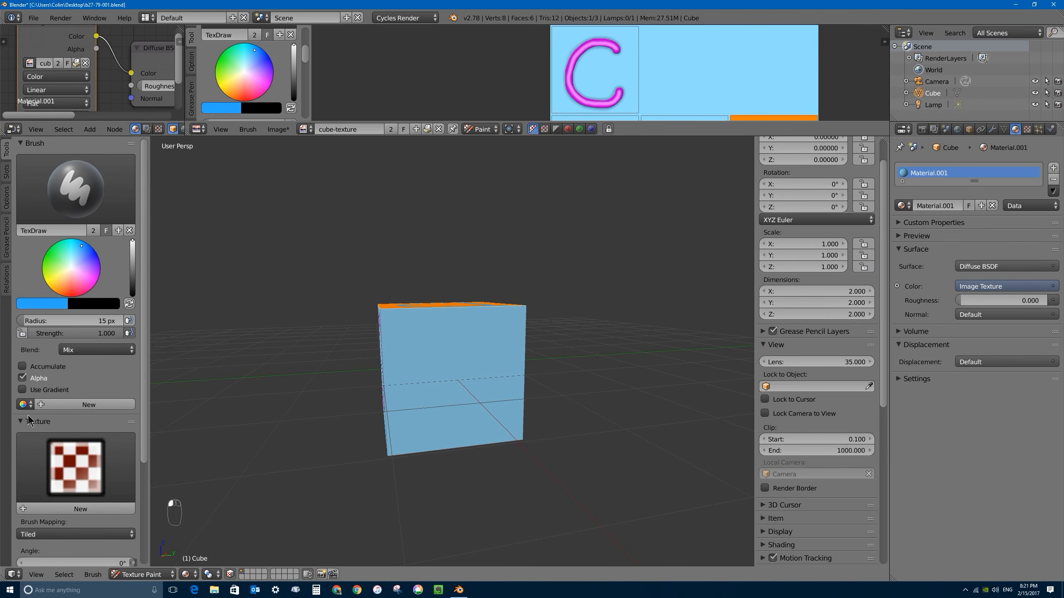
left_click(28, 421)
left_click(36, 423)
left_click(88, 508)
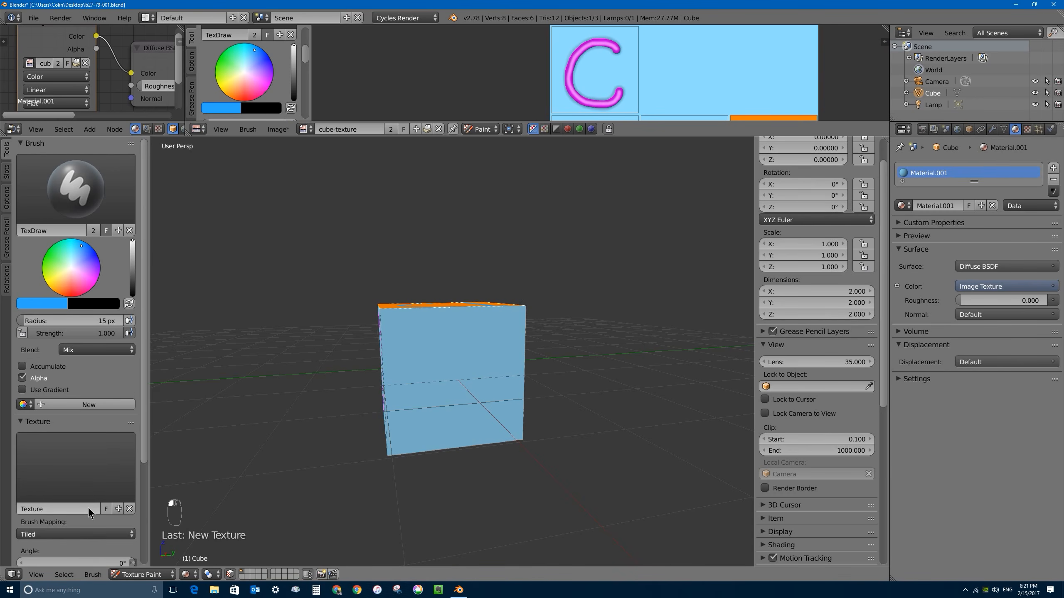
left_click_drag(144, 436, 150, 529)
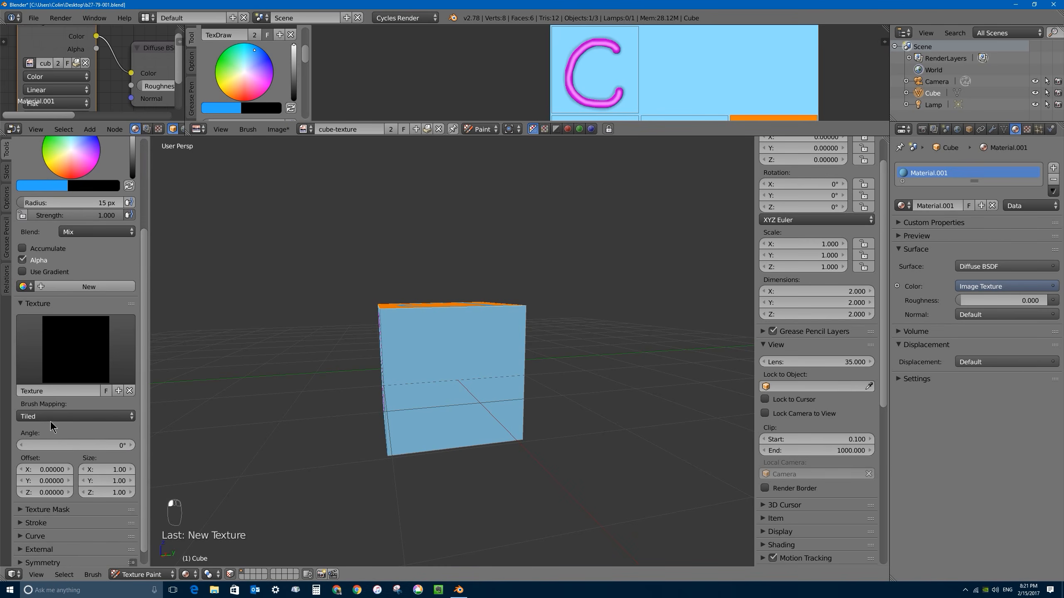
left_click(57, 391)
type("letter-E")
key("Return")
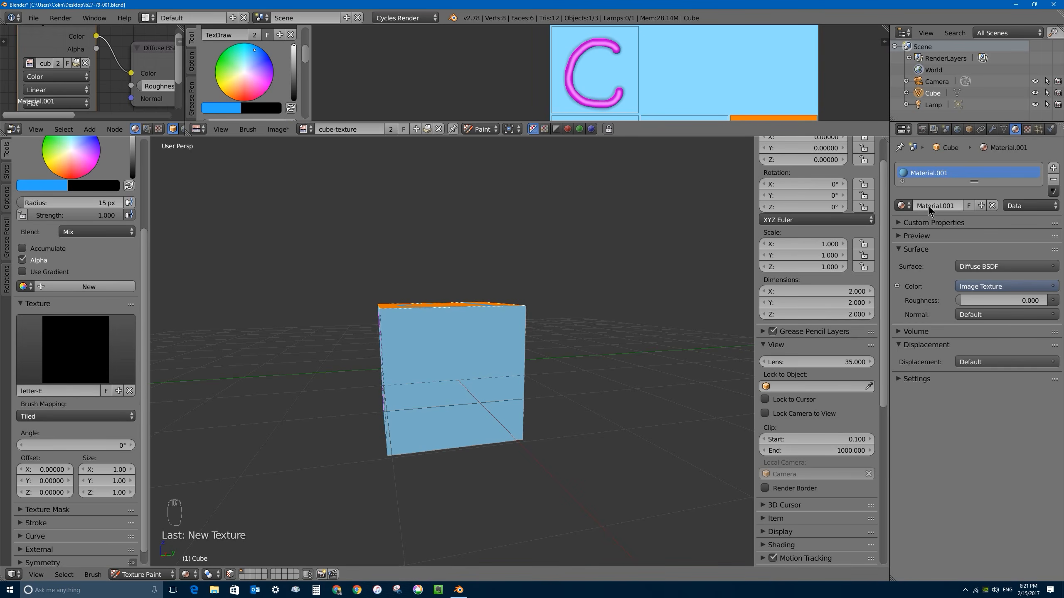
Open the letter-E brush texture's properties and set its type to Voronoi
left_click(1026, 129)
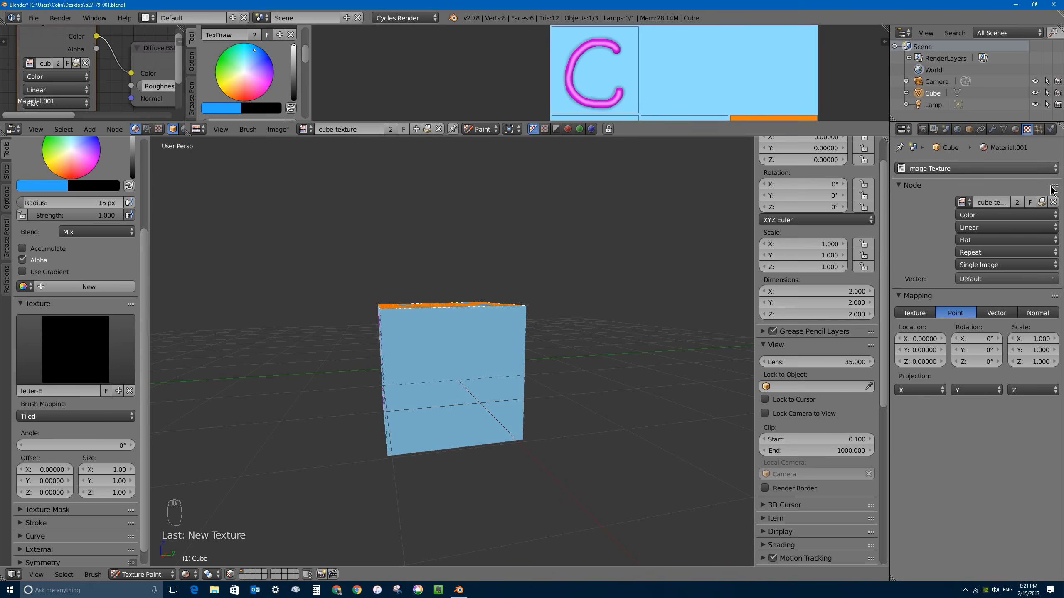
left_click(945, 168)
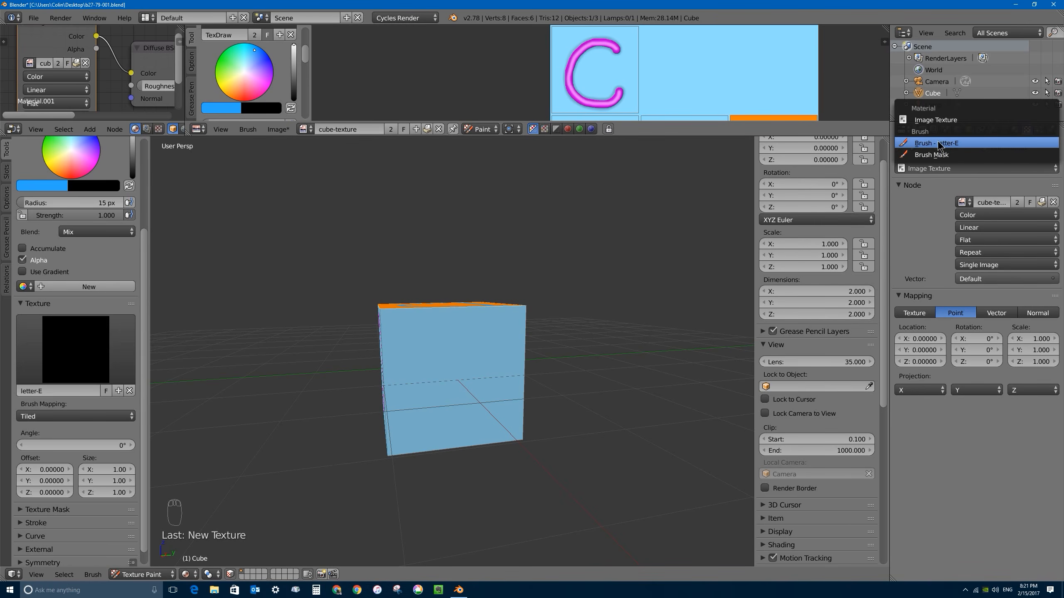
left_click(963, 146)
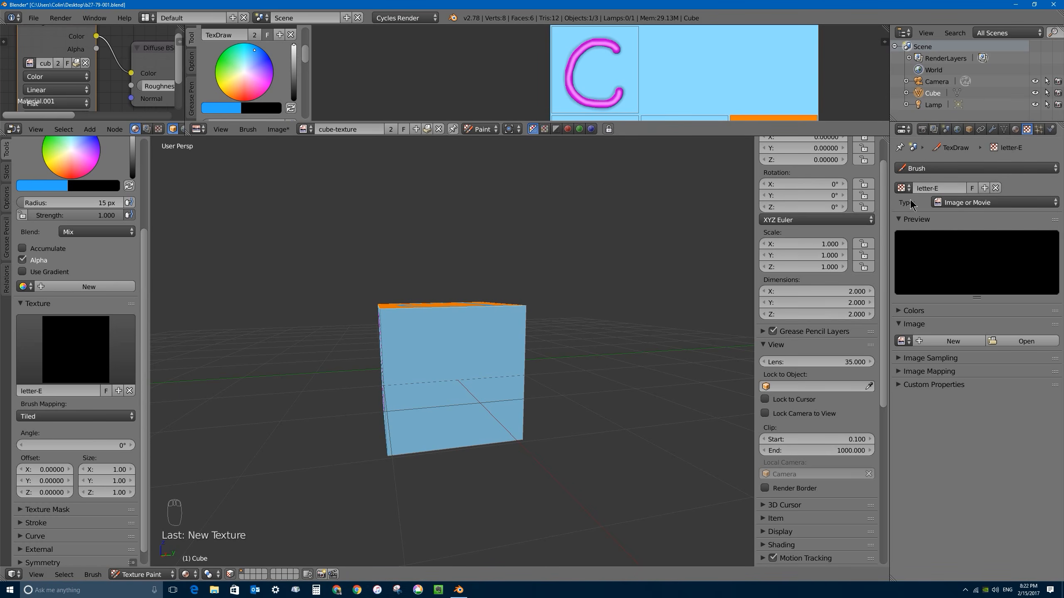
left_click(982, 204)
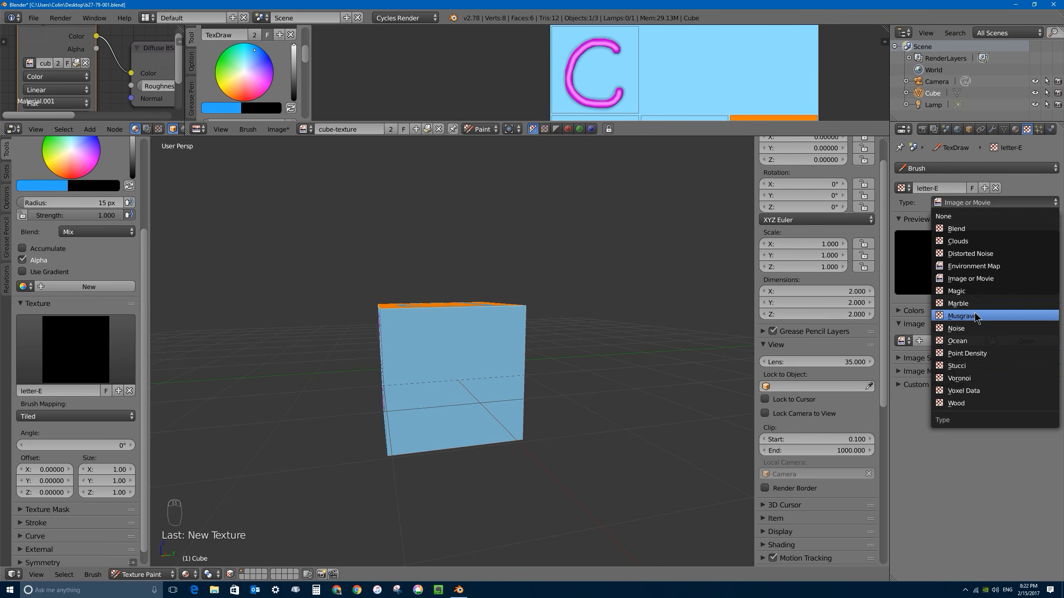
left_click(979, 382)
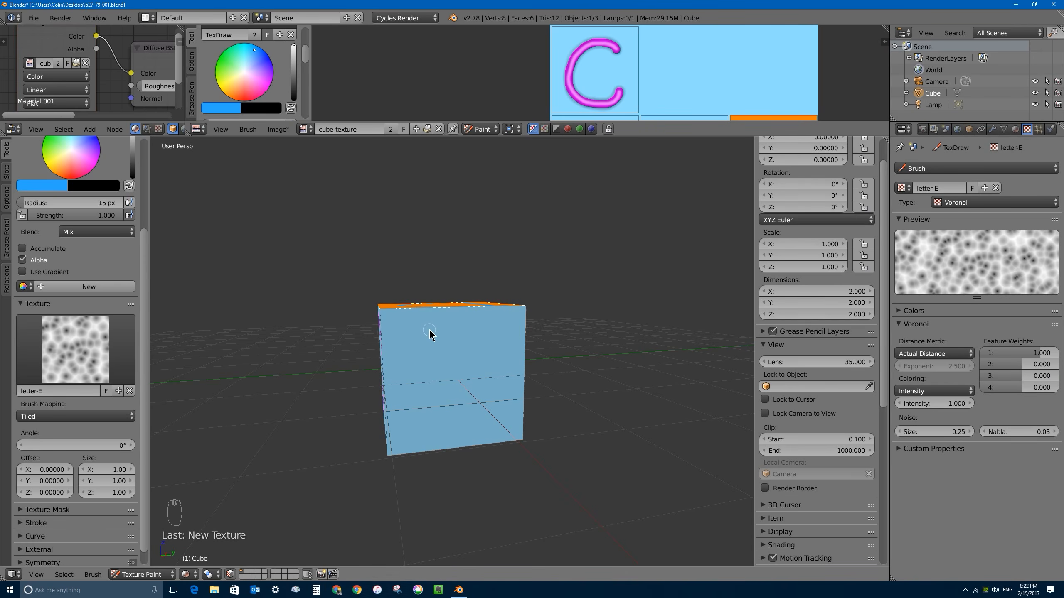
Set the brush radius to 105 px and the brush color to white
key("f")
left_click(408, 327)
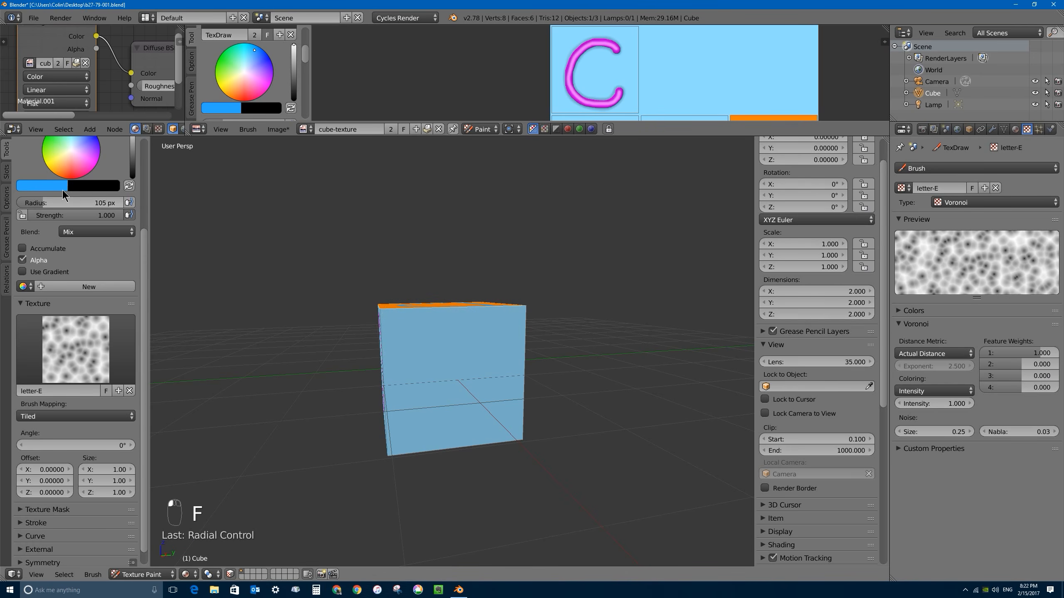
middle_click_drag(75, 173, 74, 210)
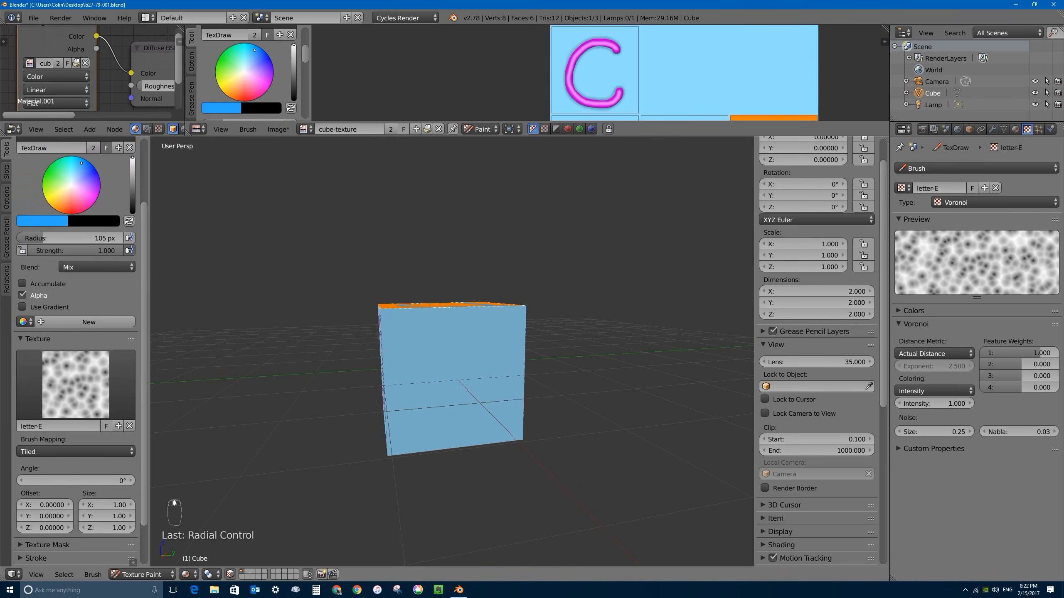
left_click(52, 221)
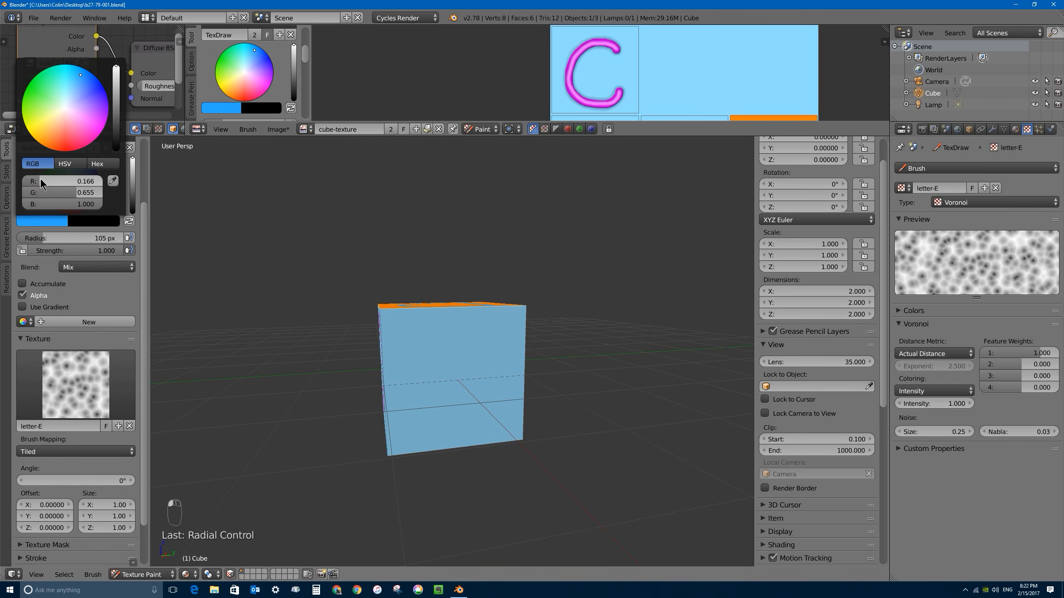
left_click(39, 223)
mouse_move(42, 181)
left_mouse_down()
mouse_move(108, 180)
mouse_move(99, 192)
left_mouse_up()
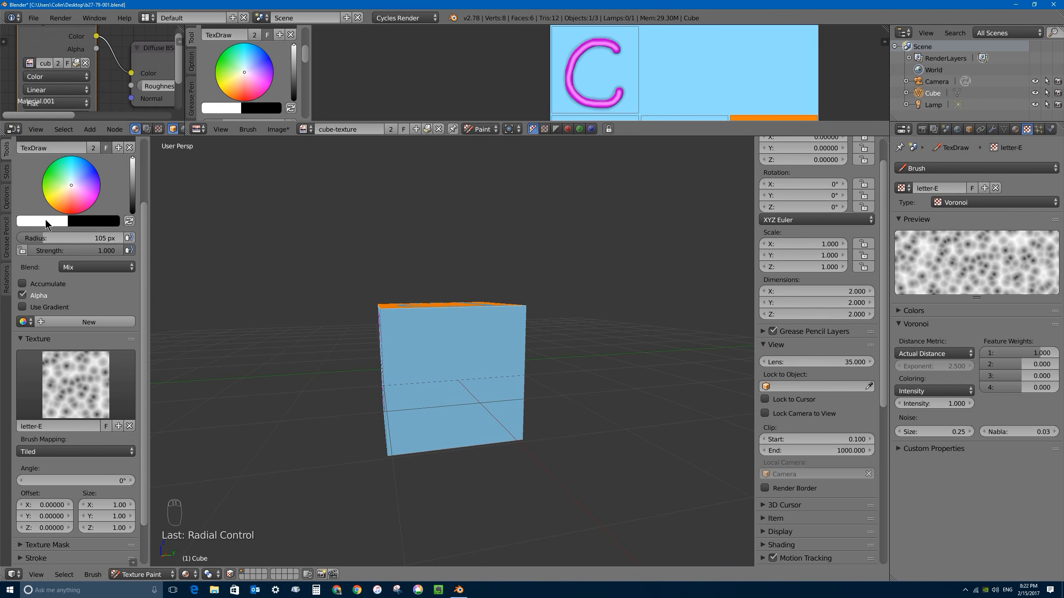
left_click(46, 224)
Cover the cube's blank side face next to the C face with the Voronoi brush texture
middle_click_drag(400, 317, 426, 276)
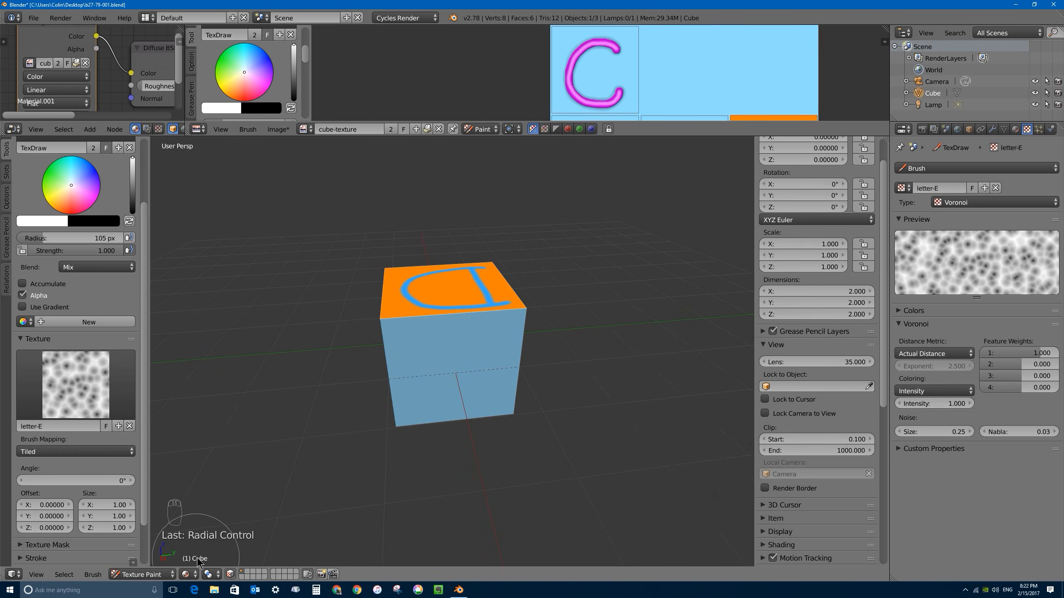
mouse_move(442, 311)
middle_mouse_down()
mouse_move(439, 371)
mouse_move(444, 343)
mouse_move(391, 326)
middle_mouse_up()
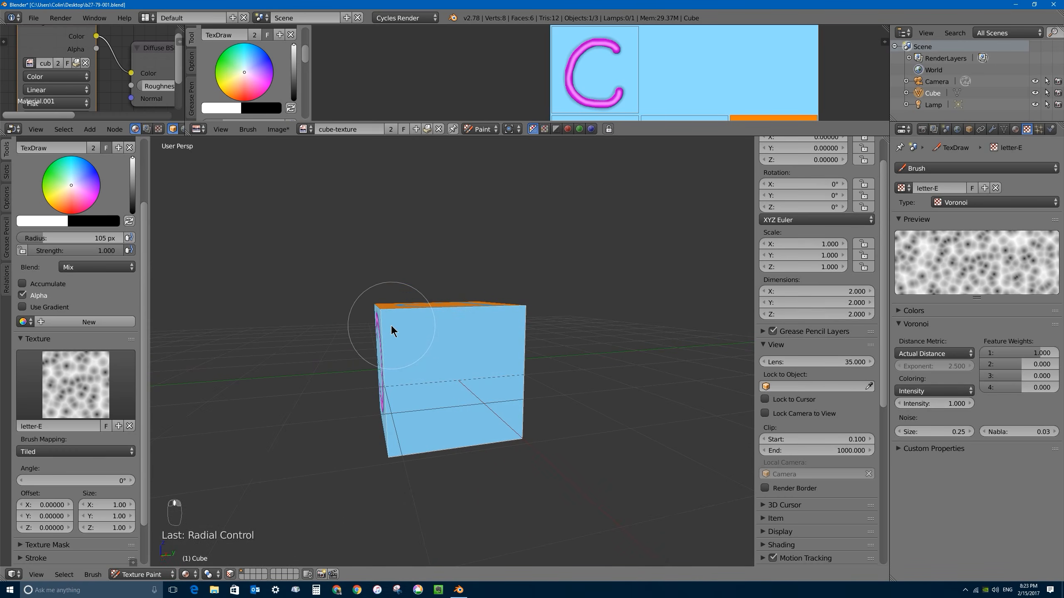
mouse_move(453, 311)
left_mouse_down()
mouse_move(544, 331)
mouse_move(398, 335)
mouse_move(404, 379)
mouse_move(559, 390)
left_mouse_up()
mouse_move(380, 451)
left_mouse_down()
mouse_move(546, 434)
mouse_move(365, 414)
mouse_move(507, 385)
mouse_move(339, 387)
mouse_move(486, 427)
mouse_move(394, 308)
left_mouse_up()
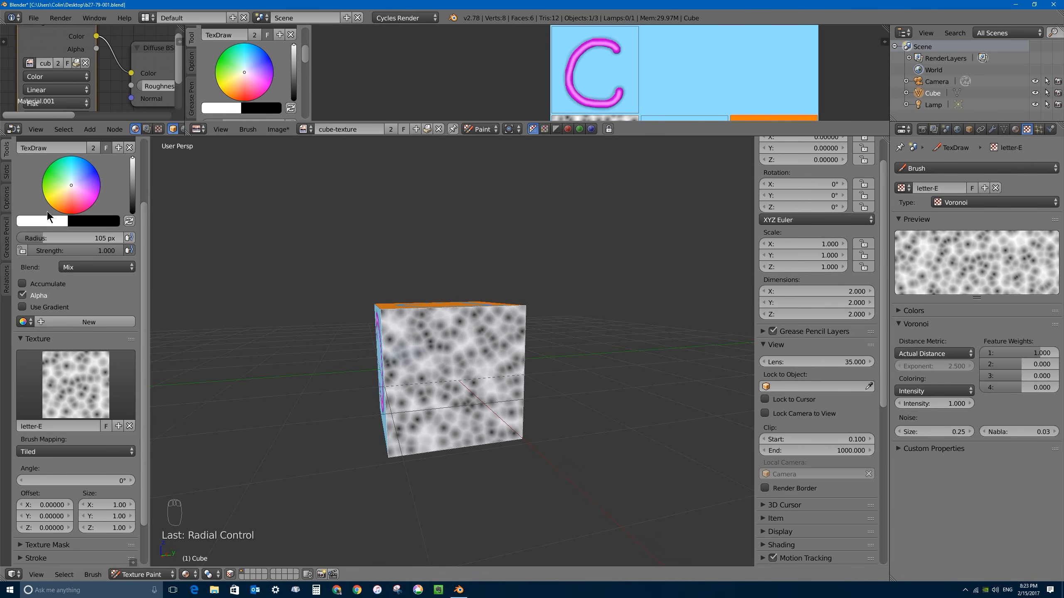
Change the letter-E texture's type to Clouds and repaint the Voronoi-patterned side face with it
scroll(117, 199, "up", 2)
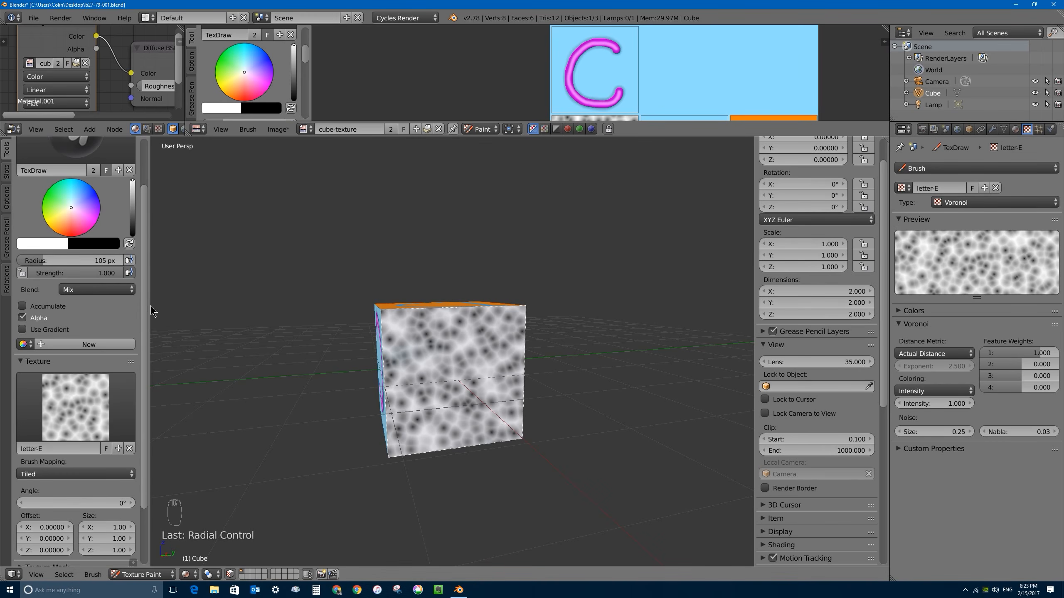
left_click(965, 204)
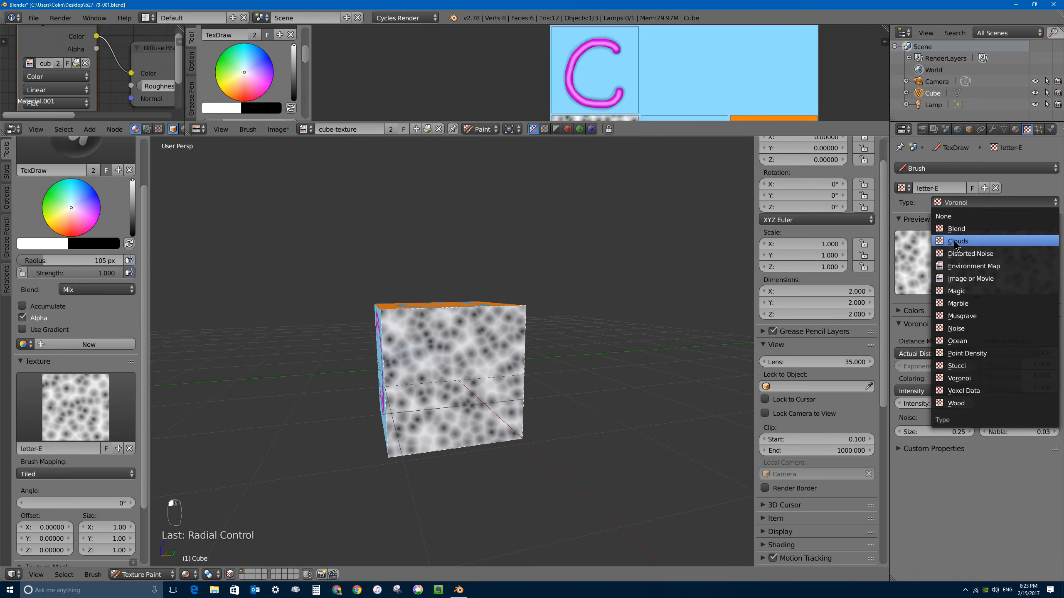
left_click(947, 240)
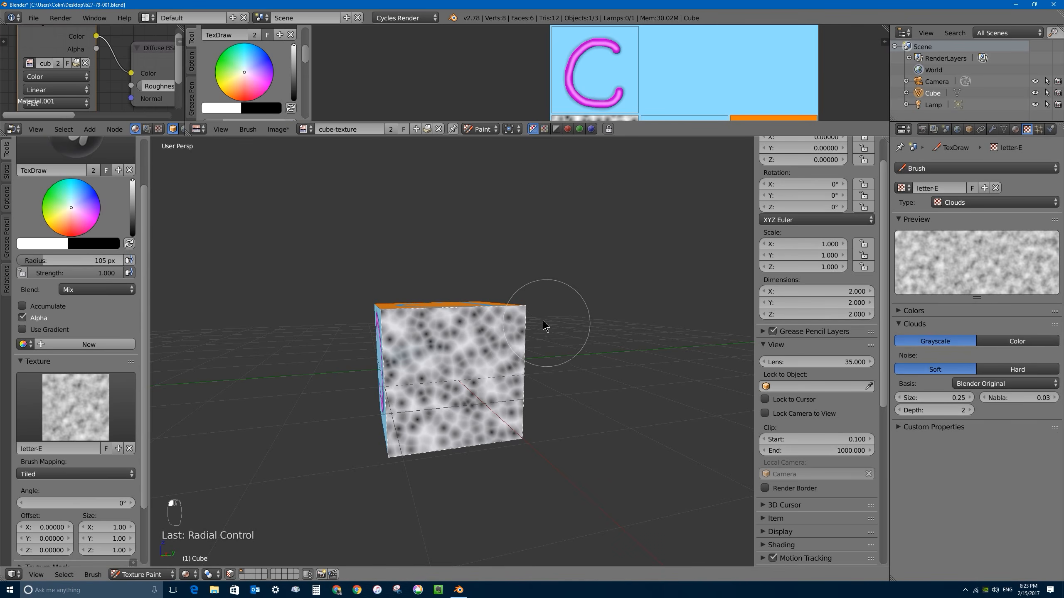
mouse_move(546, 326)
left_mouse_down()
mouse_move(332, 333)
mouse_move(512, 361)
mouse_move(503, 415)
mouse_move(369, 428)
mouse_move(373, 498)
left_mouse_up()
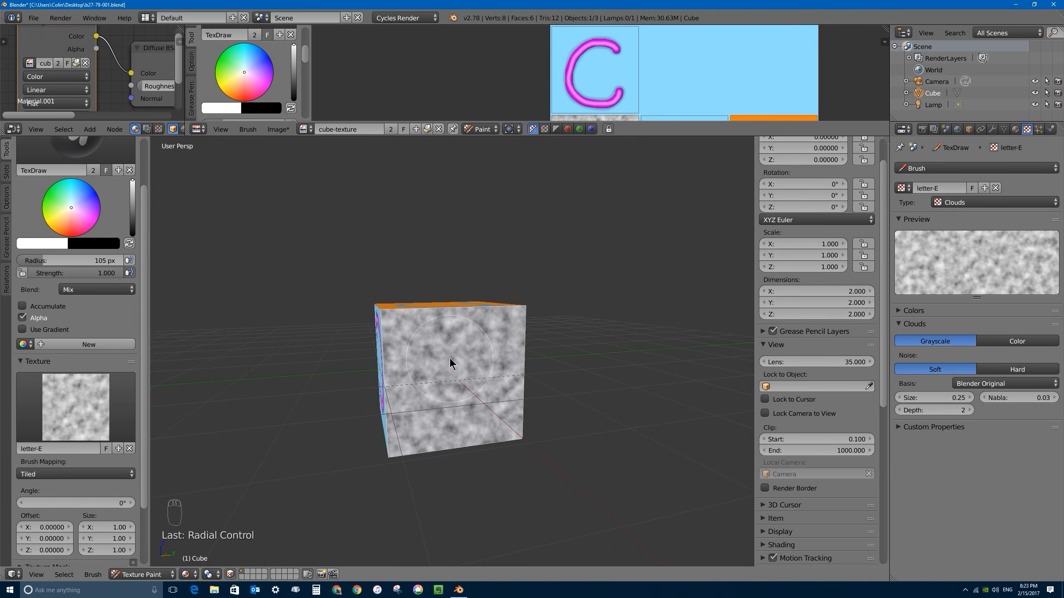
Set the brush radius to 292 px and repaint the clouds-covered side face of the cube
key("f")
left_click(525, 305)
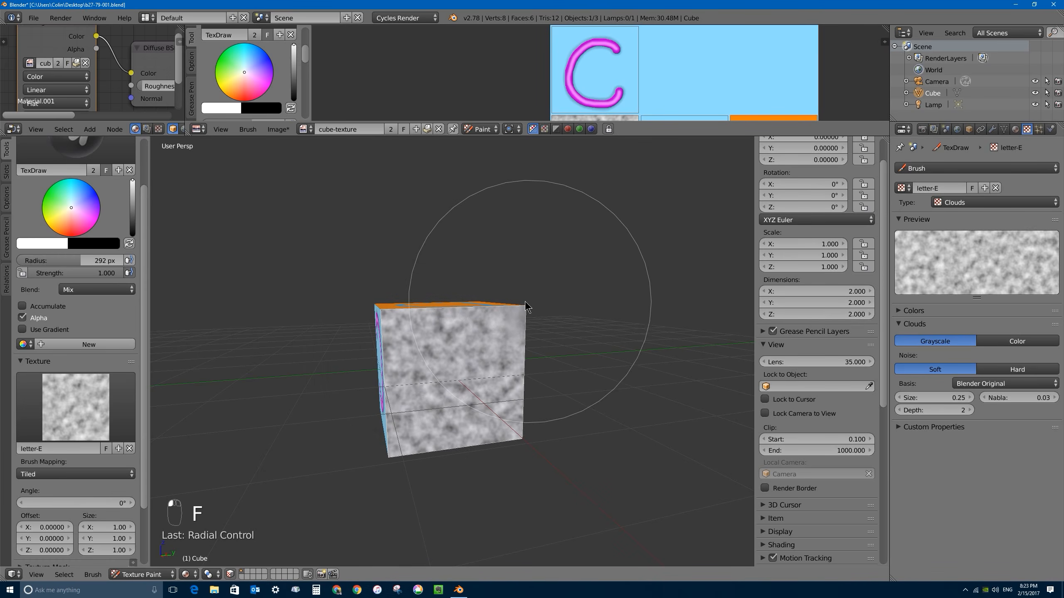
mouse_move(525, 305)
left_mouse_down()
mouse_move(404, 385)
mouse_move(541, 439)
mouse_move(466, 443)
left_mouse_up()
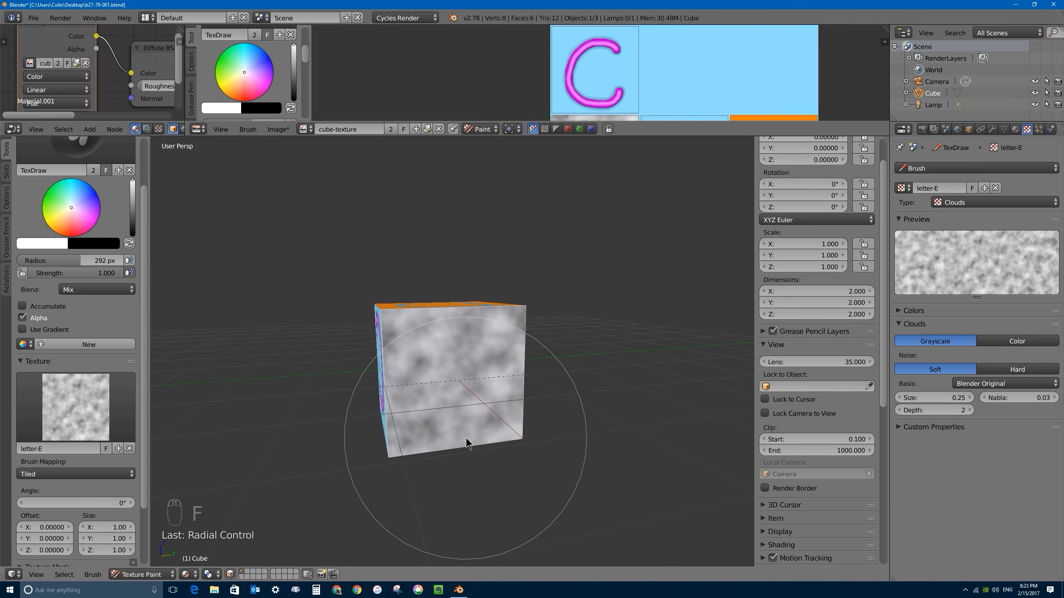
Reduce the brush radius to 85 px and repaint the whole clouds-covered side face for a finer pattern
key("f")
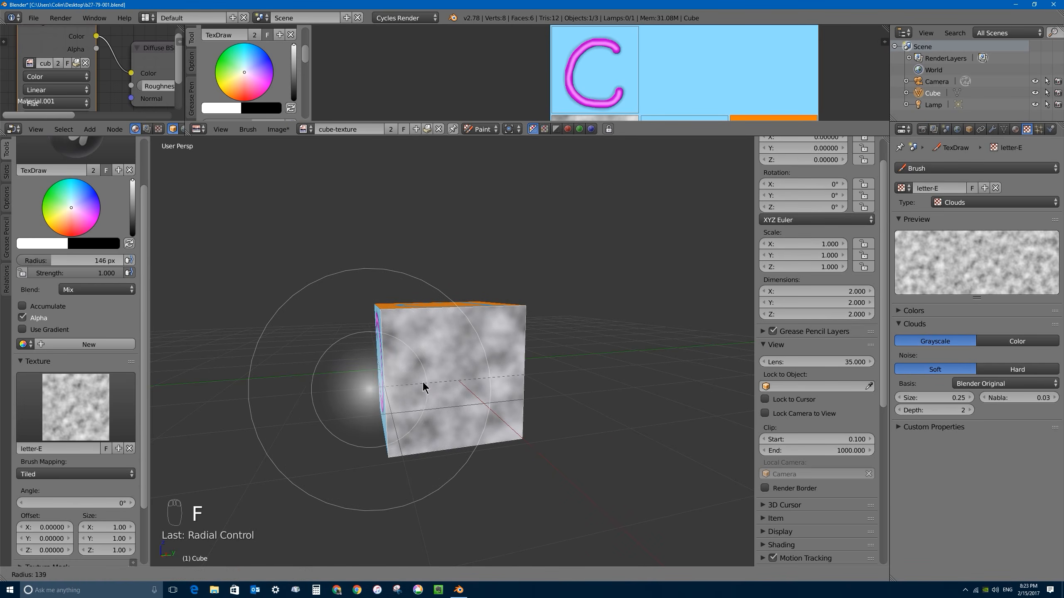
left_click(402, 383)
mouse_move(445, 313)
left_mouse_down()
mouse_move(462, 337)
mouse_move(368, 426)
mouse_move(553, 364)
mouse_move(382, 454)
mouse_move(322, 460)
left_mouse_up()
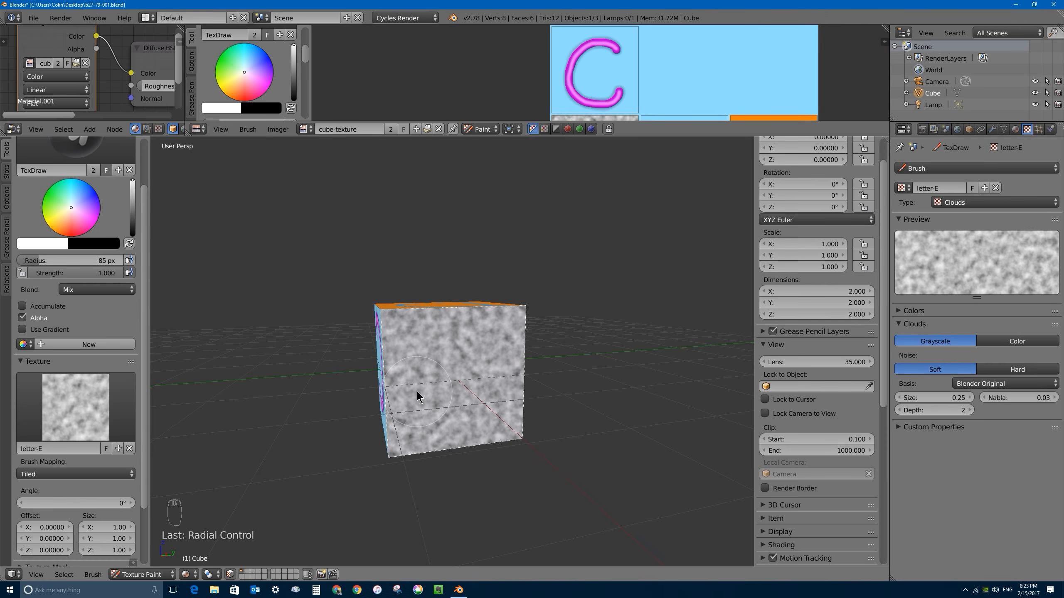
scroll(407, 384, "up", 1)
mouse_move(407, 384)
left_mouse_down()
mouse_move(551, 297)
mouse_move(368, 302)
mouse_move(609, 313)
mouse_move(289, 394)
mouse_move(418, 406)
mouse_move(389, 440)
mouse_move(226, 486)
mouse_move(530, 480)
left_mouse_up()
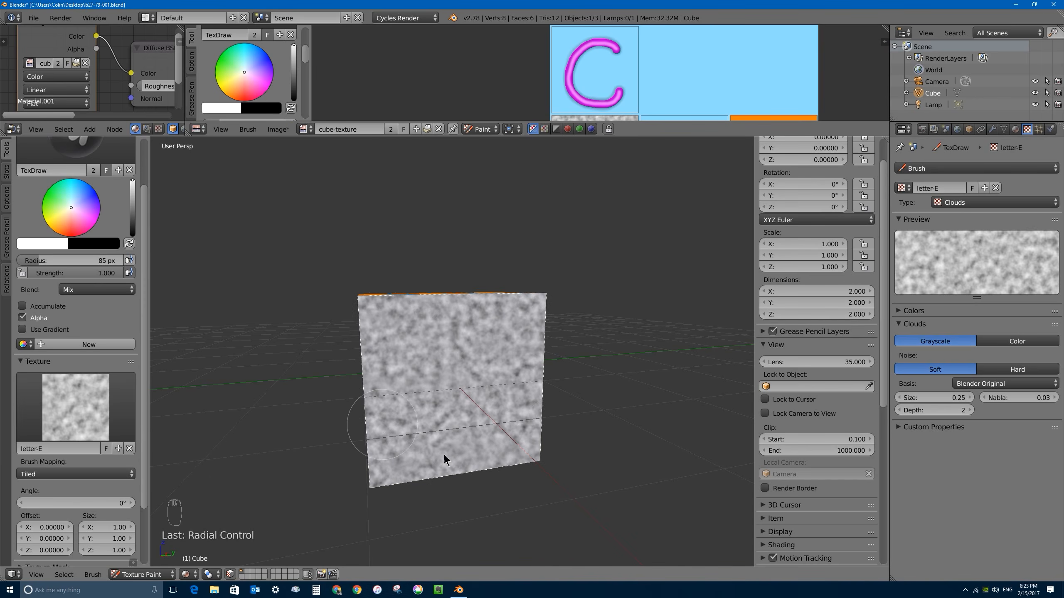
Try painting the clouds texture across the edge onto the adjacent blank blue side face, and undo the strokes
middle_click_drag(569, 381, 543, 366)
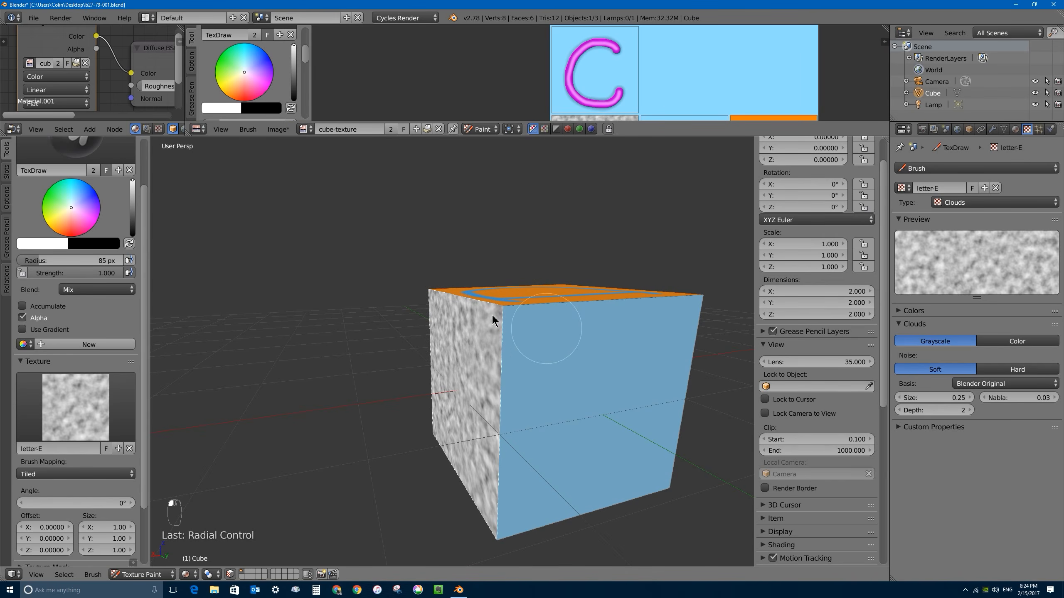
mouse_move(492, 316)
left_mouse_down()
mouse_move(450, 330)
mouse_move(656, 351)
mouse_move(518, 367)
left_mouse_up()
right_click(519, 326)
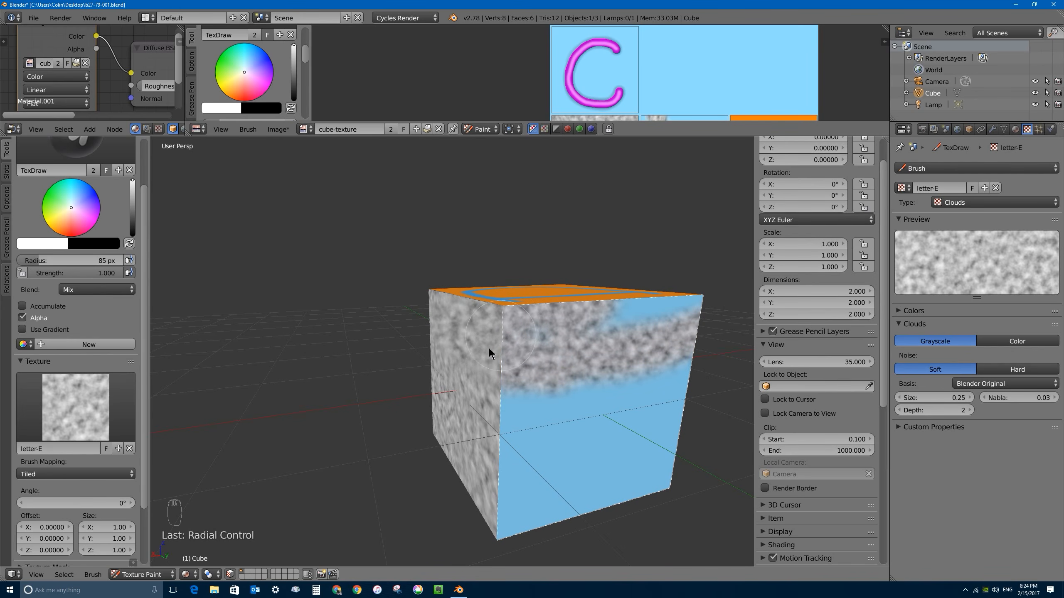
middle_click_drag(506, 329, 507, 366)
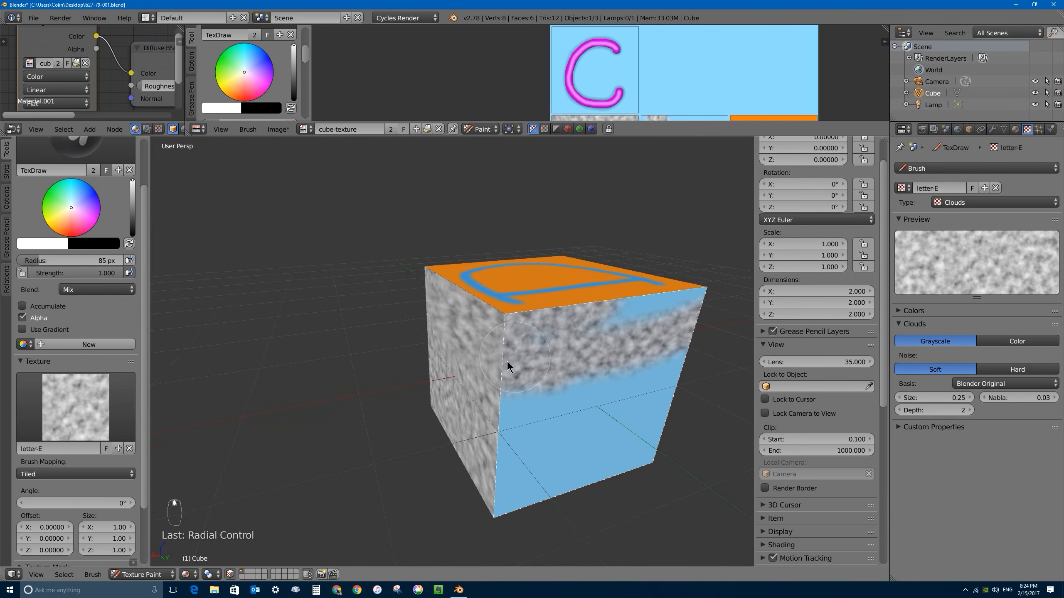
key("ctrl+z")
key("ctrl+z")
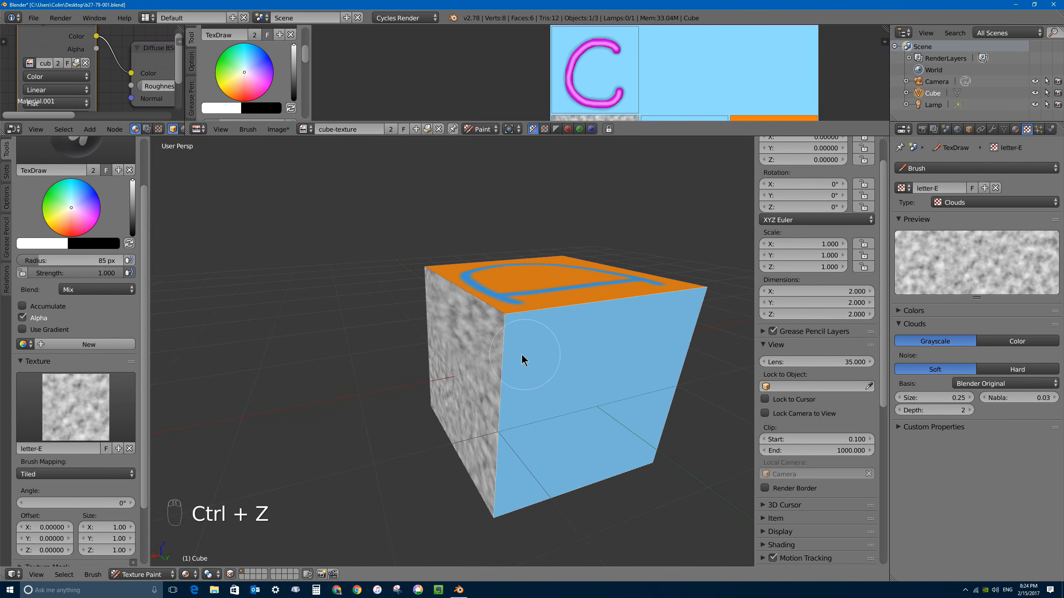
Set the brush color to pink (R 1.000, G 0.000, B 0.713), and cover the clouds face with it using a final radius of 141 px
middle_click_drag(466, 347, 511, 375)
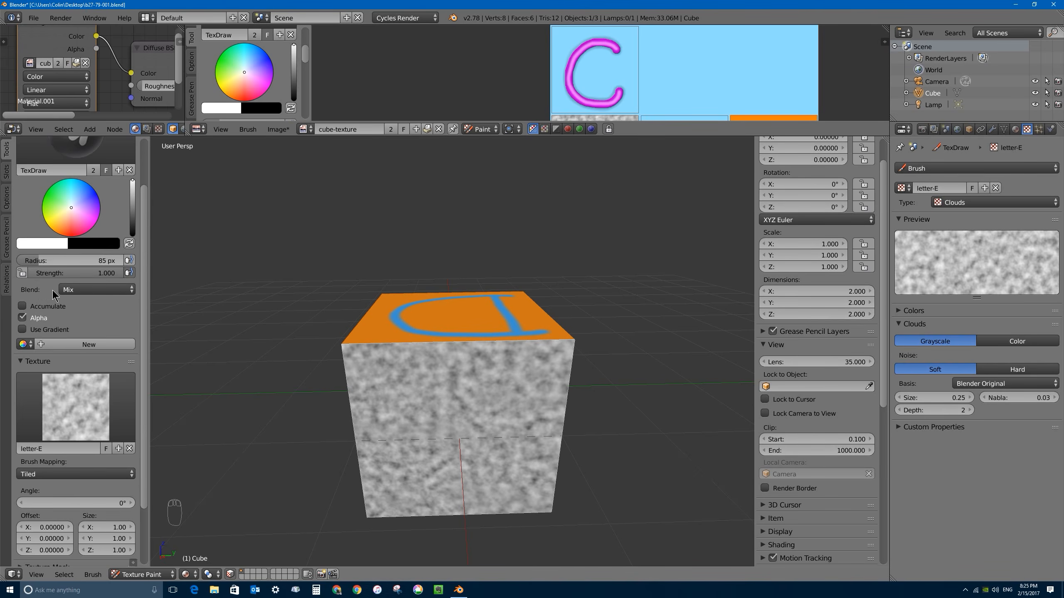
left_click(40, 247)
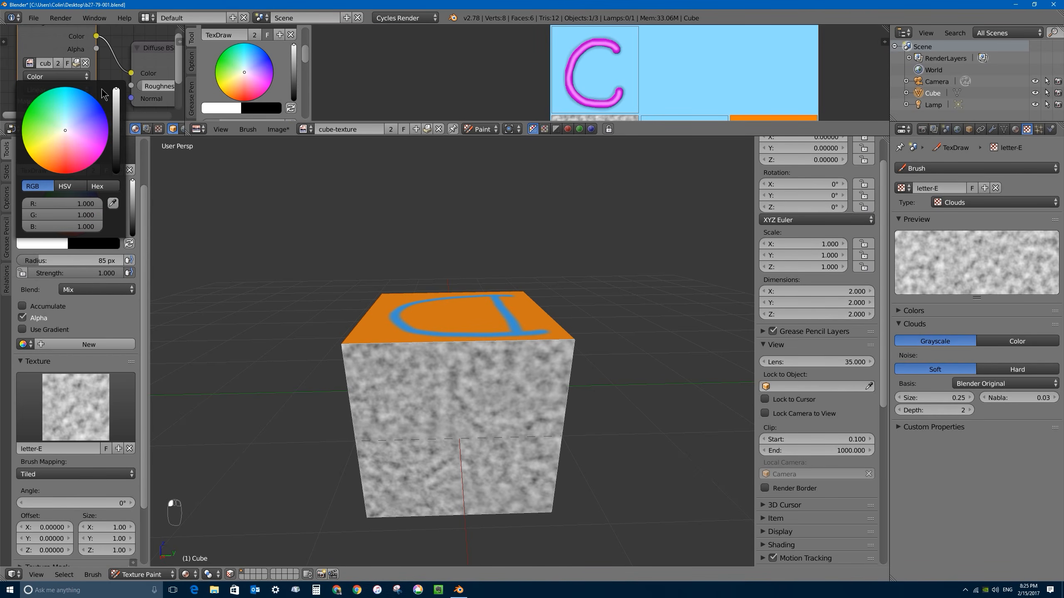
left_click(90, 158)
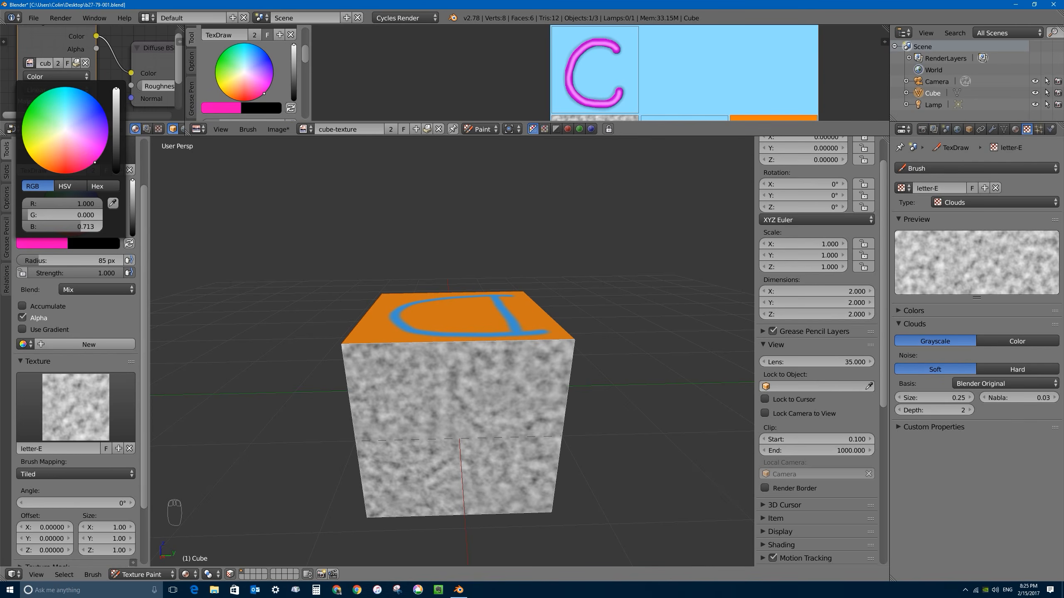
mouse_move(368, 360)
left_mouse_down()
mouse_move(380, 368)
mouse_move(434, 342)
mouse_move(584, 363)
mouse_move(531, 369)
left_mouse_up()
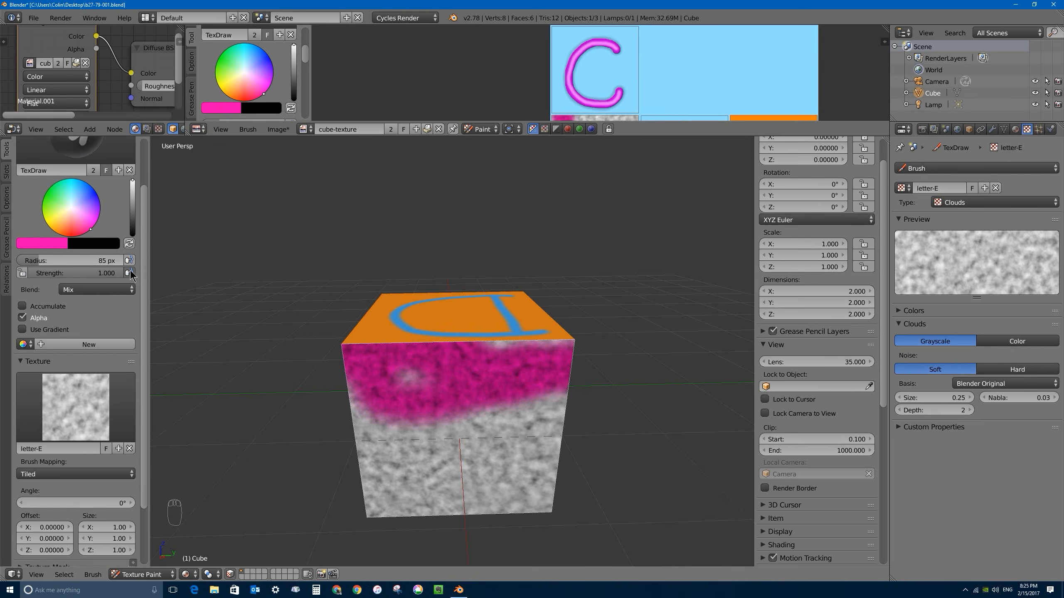
key("f")
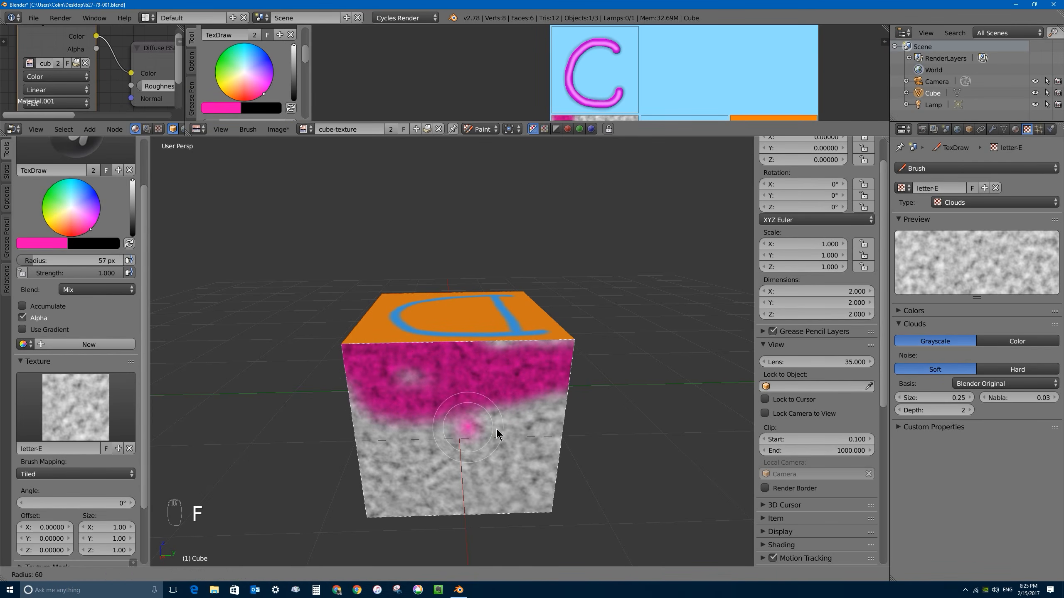
left_click(434, 375)
mouse_move(434, 376)
left_mouse_down()
mouse_move(356, 415)
mouse_move(455, 426)
mouse_move(376, 478)
mouse_move(491, 444)
mouse_move(544, 416)
left_mouse_up()
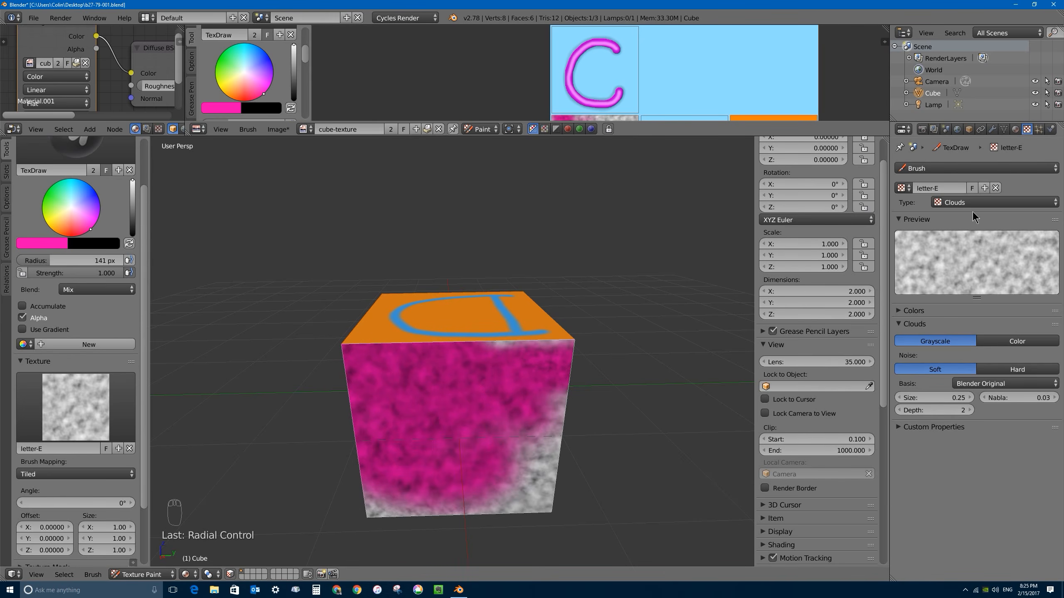
mouse_move(457, 440)
left_mouse_down()
mouse_move(578, 373)
mouse_move(466, 353)
left_mouse_up()
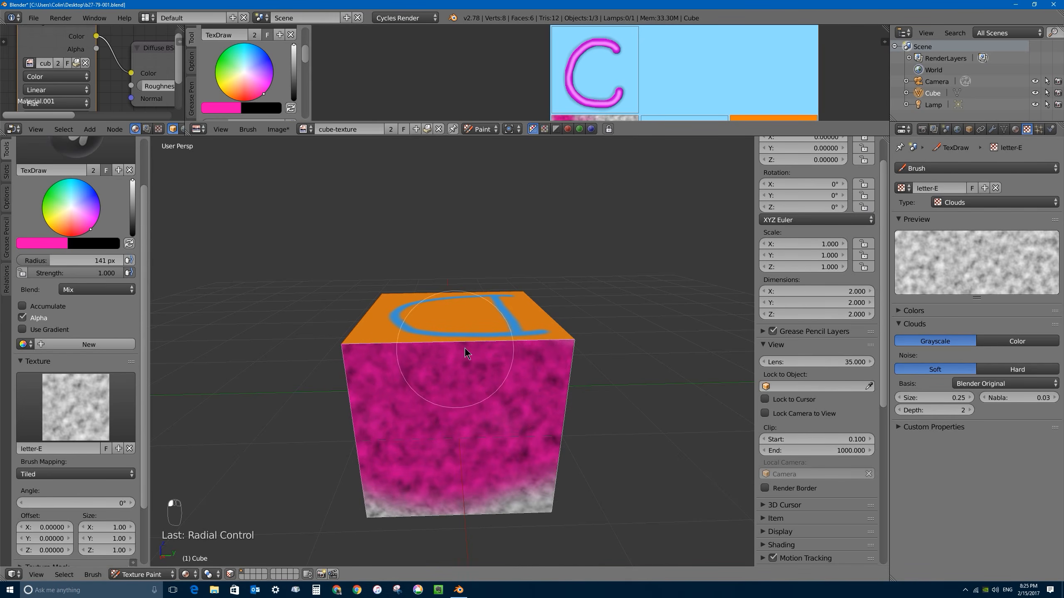
mouse_move(593, 428)
left_mouse_down()
mouse_move(368, 475)
mouse_move(503, 507)
mouse_move(522, 526)
mouse_move(513, 520)
left_mouse_up()
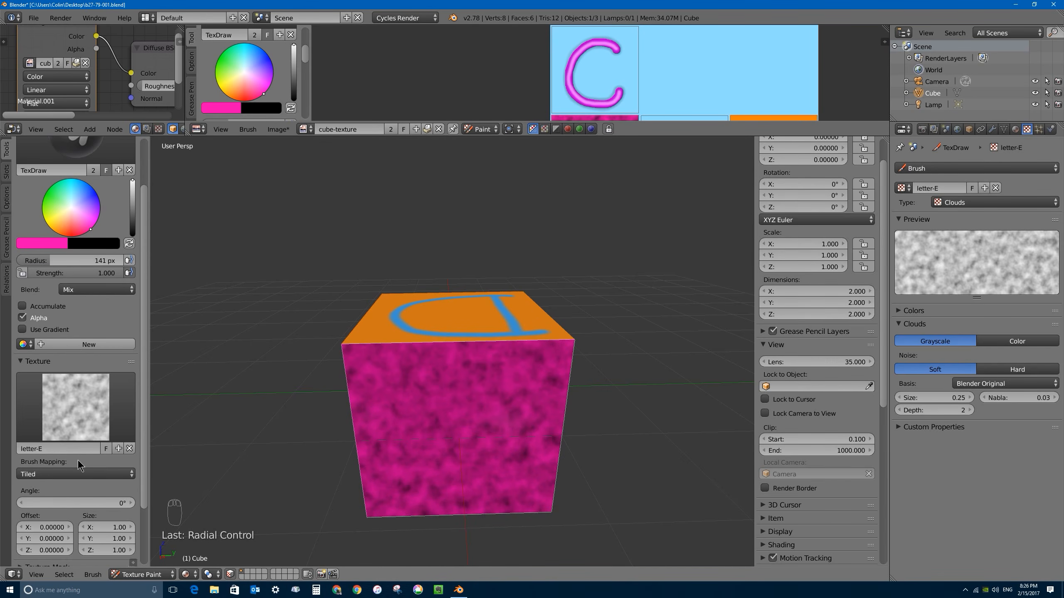
Reduce the Clouds size of the letter-E brush texture to 0.14
scroll(78, 464, "down", 4)
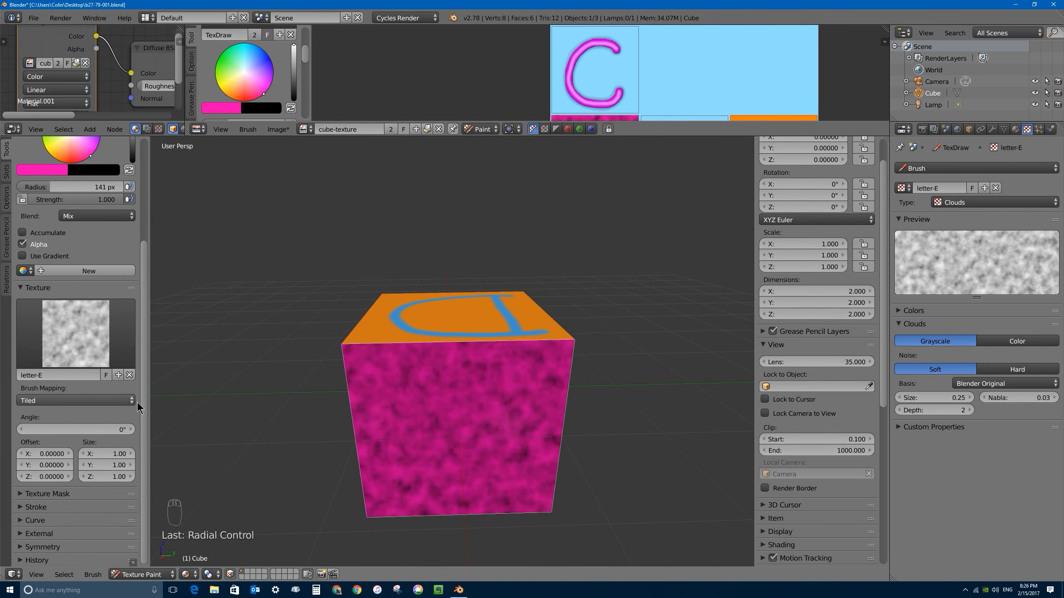
middle_click_drag(437, 359, 476, 355)
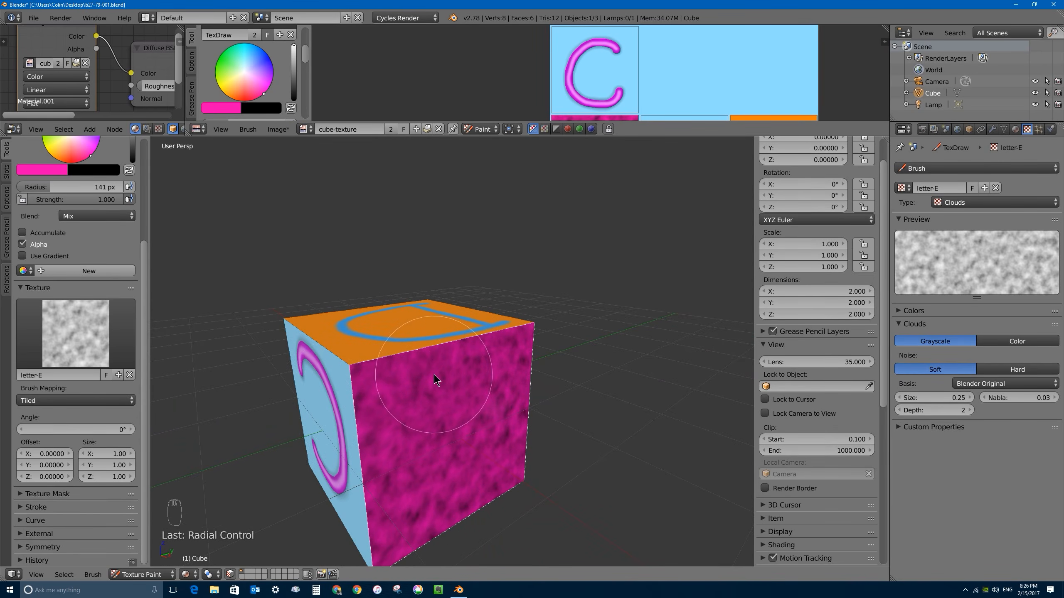
scroll(434, 379, "down", 1)
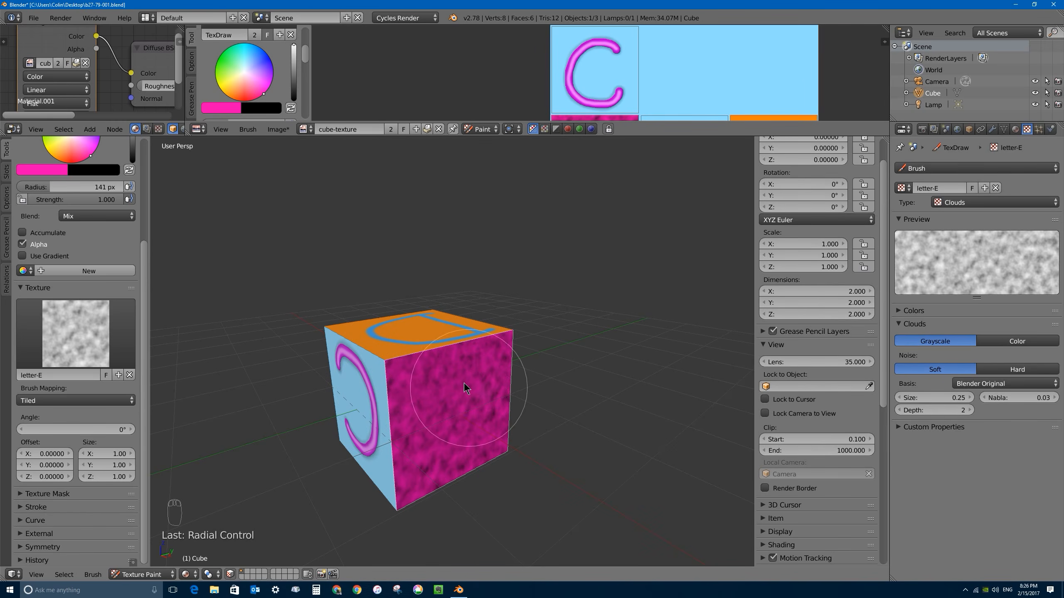
scroll(450, 364, "down", 3)
scroll(442, 373, "up", 6)
scroll(444, 378, "down", 3)
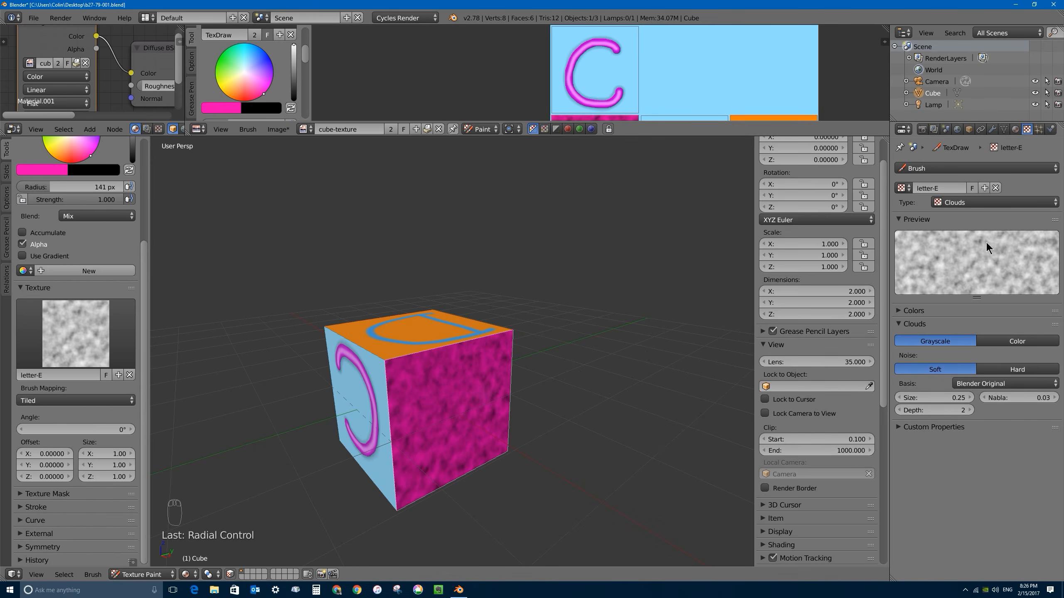
mouse_move(934, 399)
left_mouse_down()
mouse_move(959, 399)
mouse_move(899, 398)
mouse_move(949, 401)
left_mouse_up()
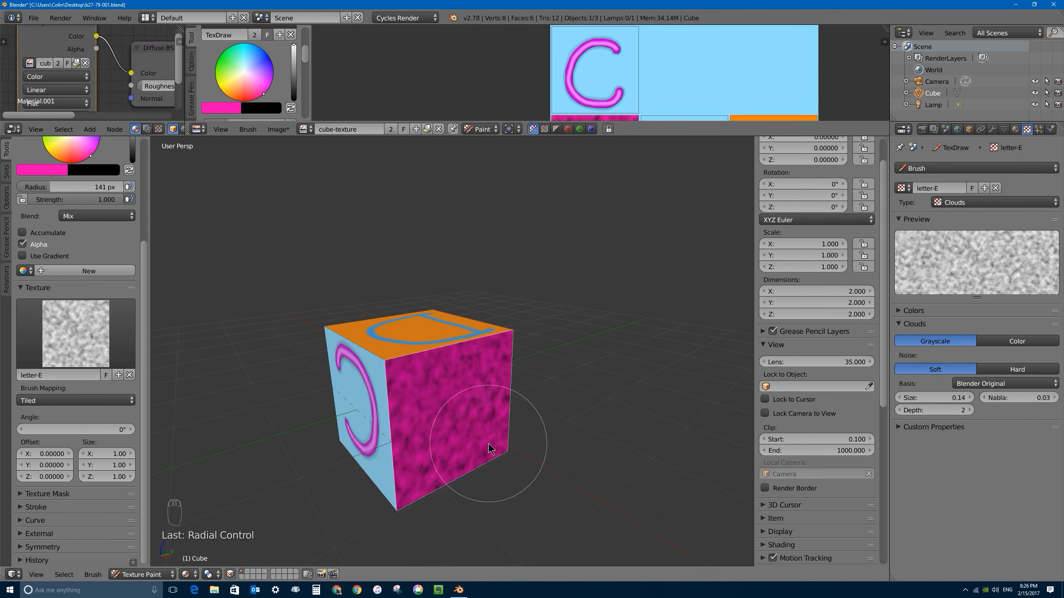
Set the brush mapping to 3D and the radius to 80 px, and repaint the pink clouds face
left_click(47, 404)
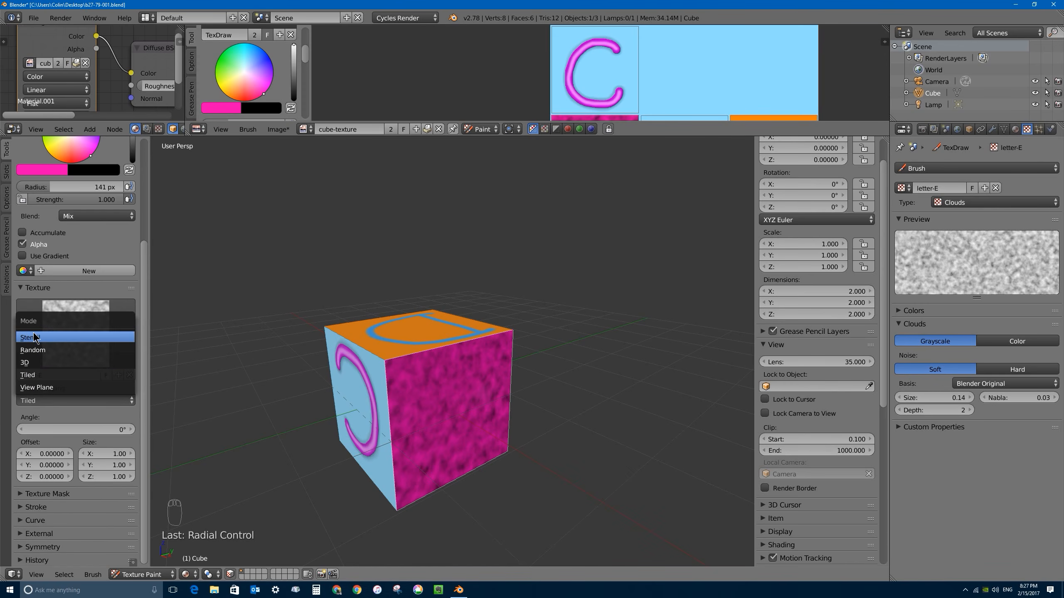
left_click(28, 363)
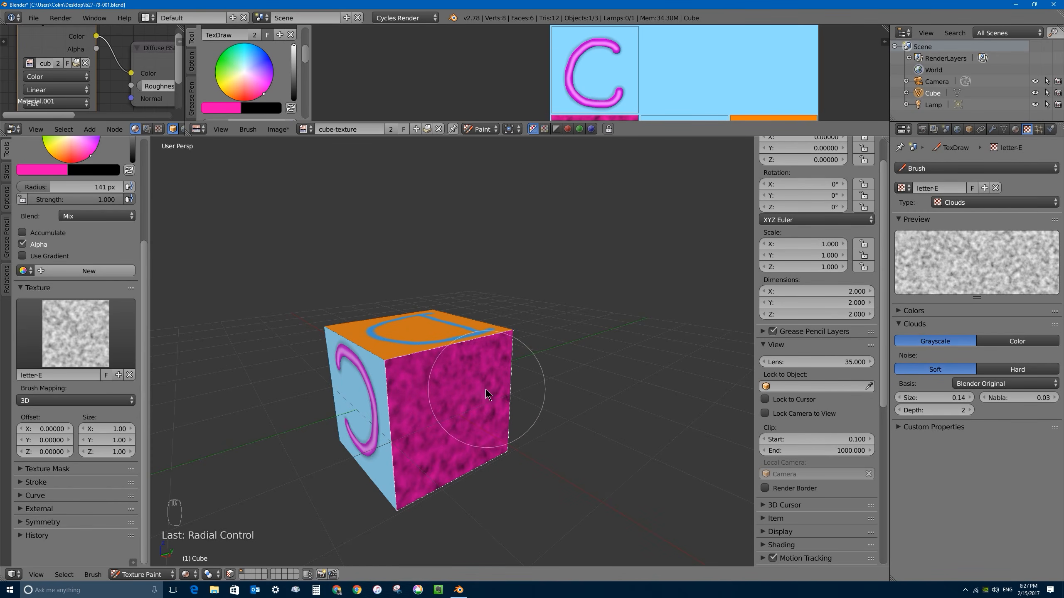
key("f")
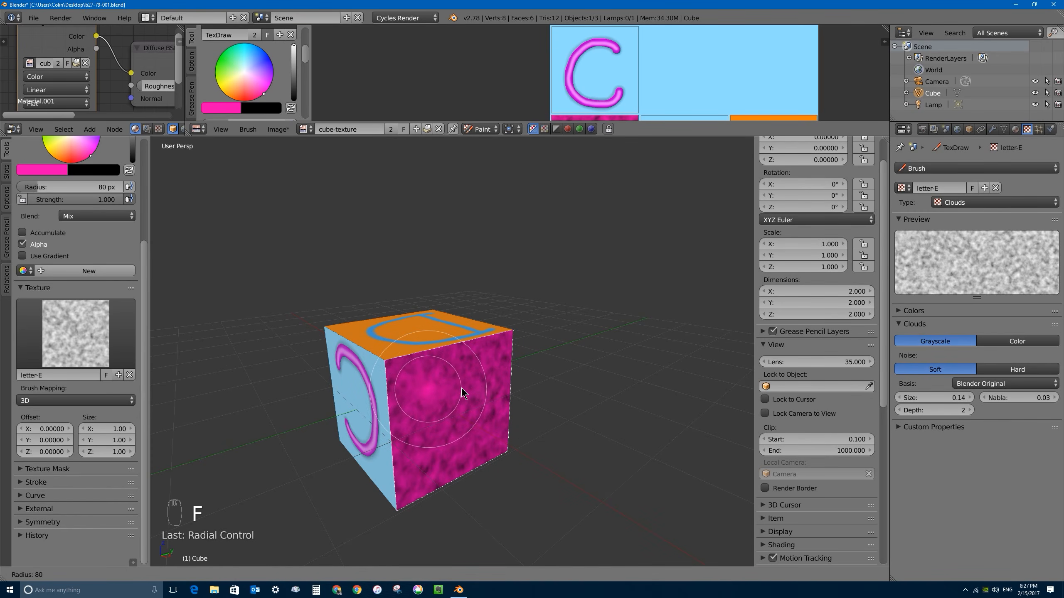
left_click(462, 394)
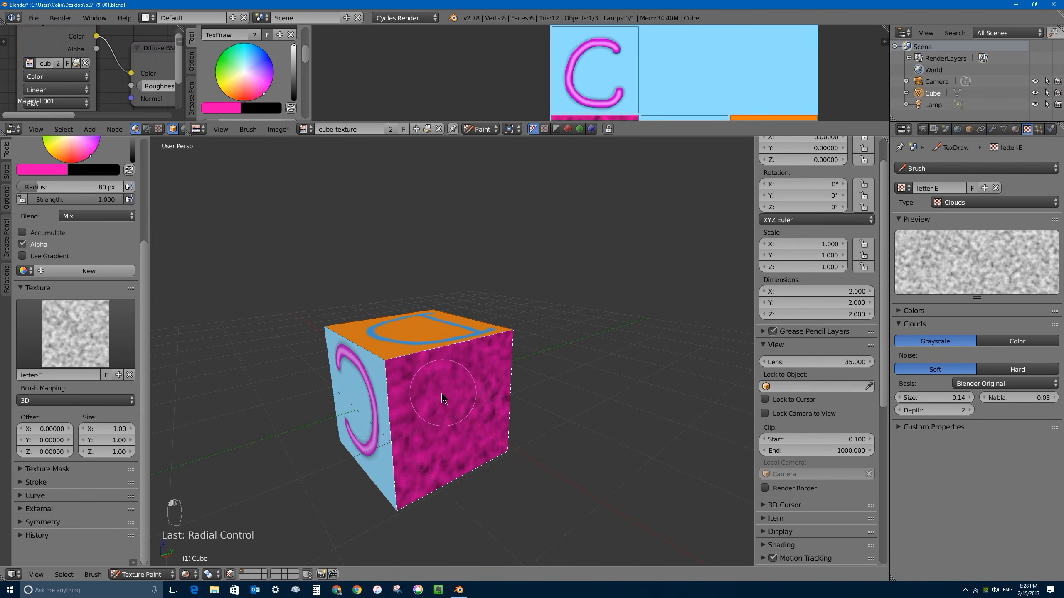
scroll(443, 398, "down", 2)
scroll(448, 409, "down", 1)
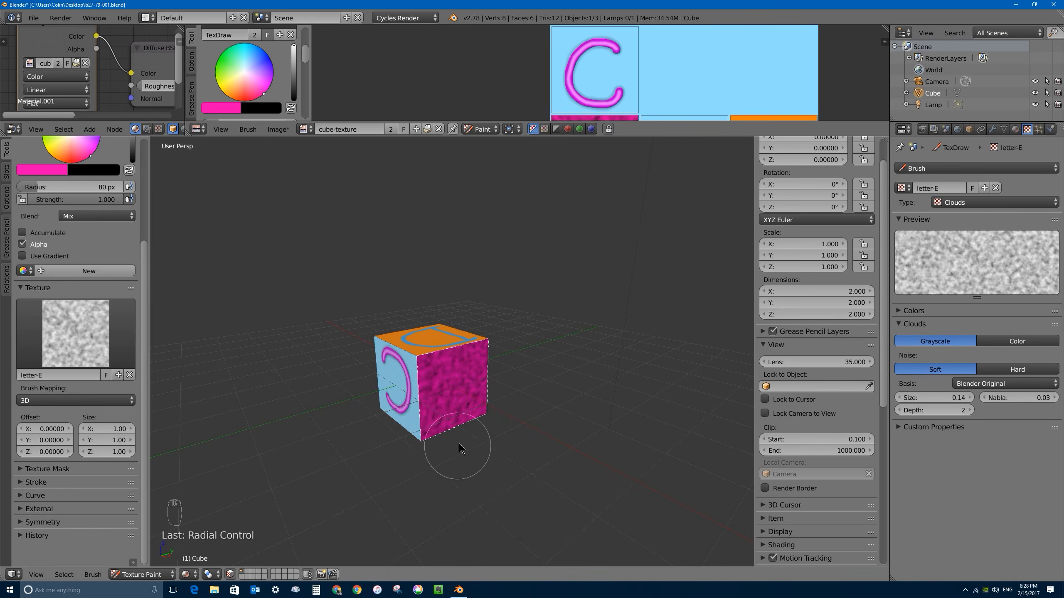
middle_click_drag(420, 385, 423, 360)
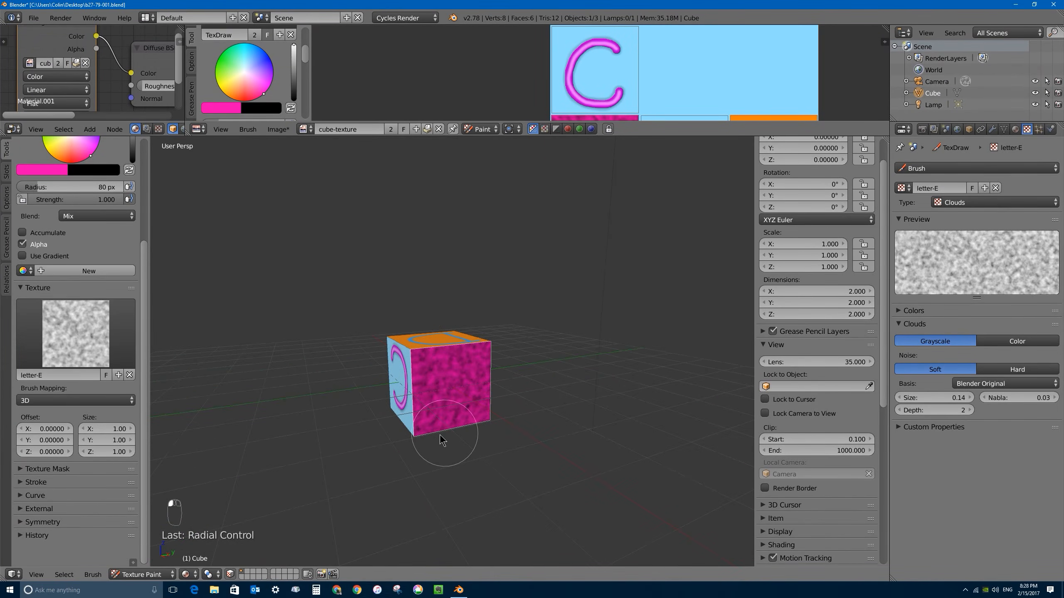
Switch the brush mapping to Tiled and repaint the pink clouds face while viewing it from a steep angle
left_click(50, 401)
left_click(38, 378)
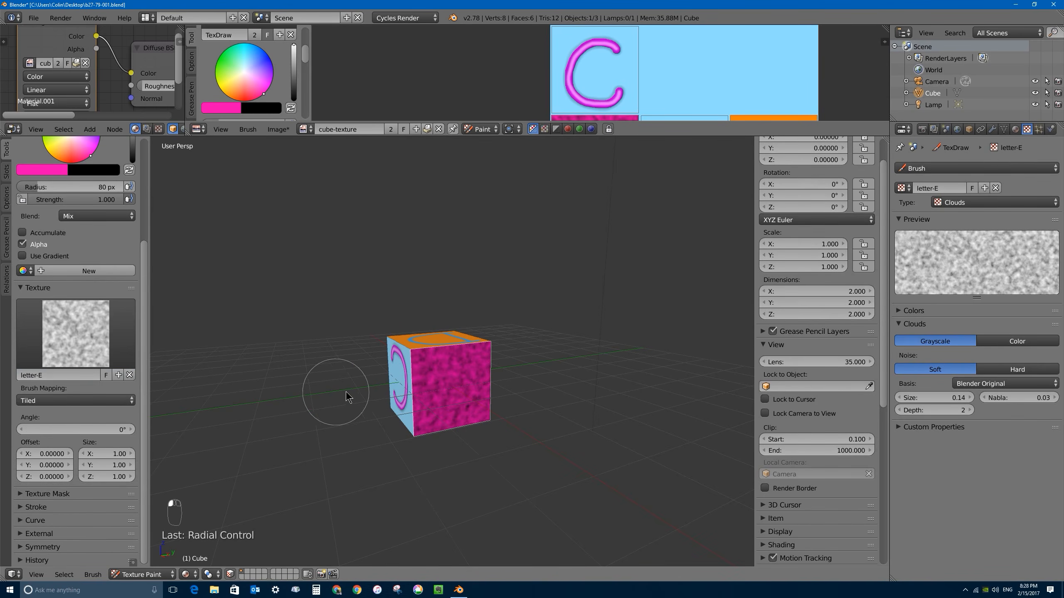
middle_click_drag(360, 386, 482, 373)
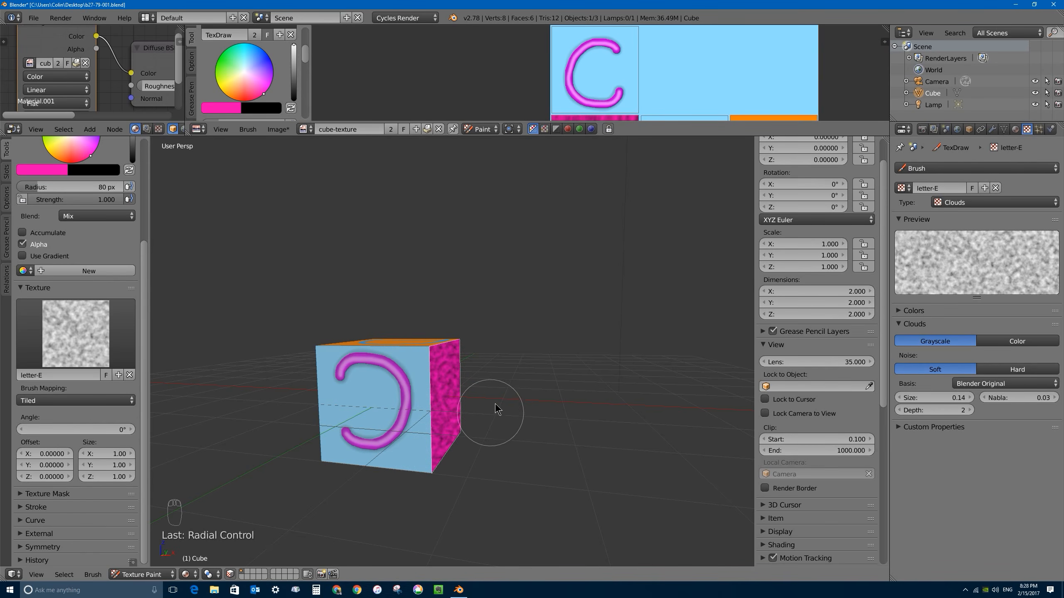
middle_click_drag(537, 346, 450, 350)
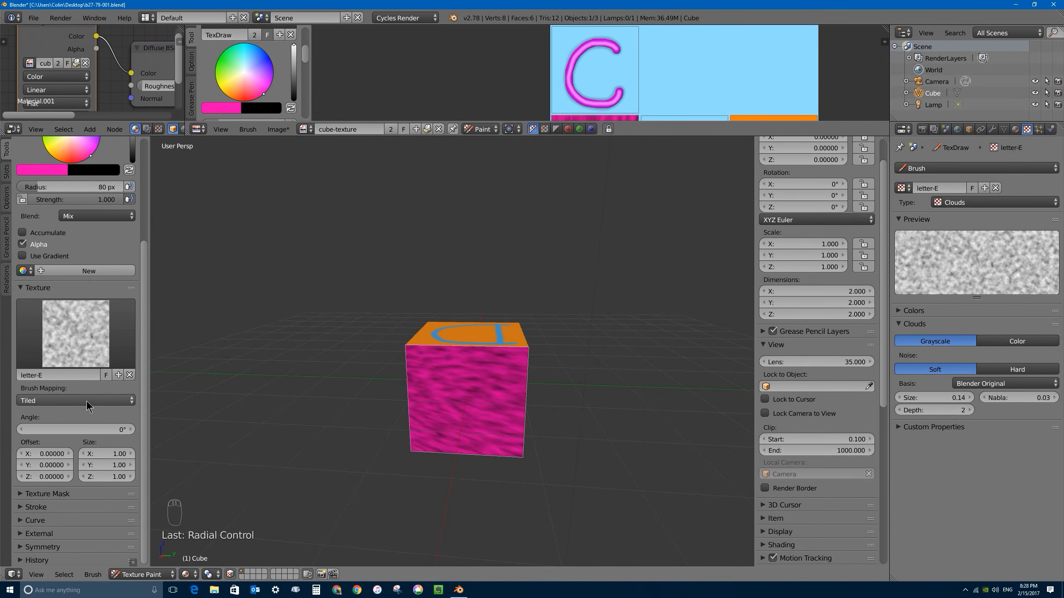
Change the brush mapping back to 3D and repaint the stretched pink clouds face
left_click(44, 401)
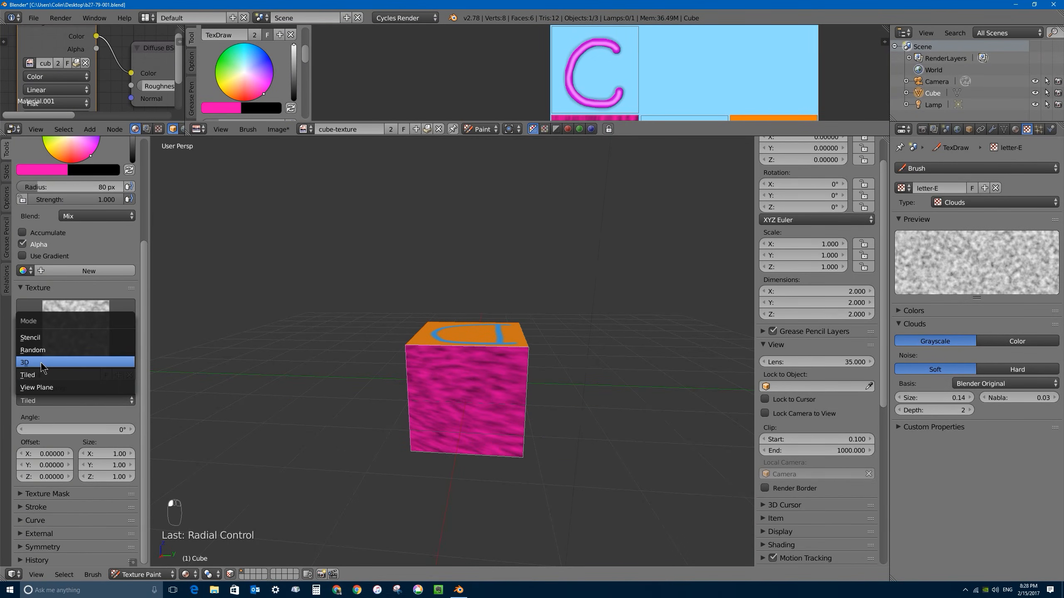
left_click(43, 363)
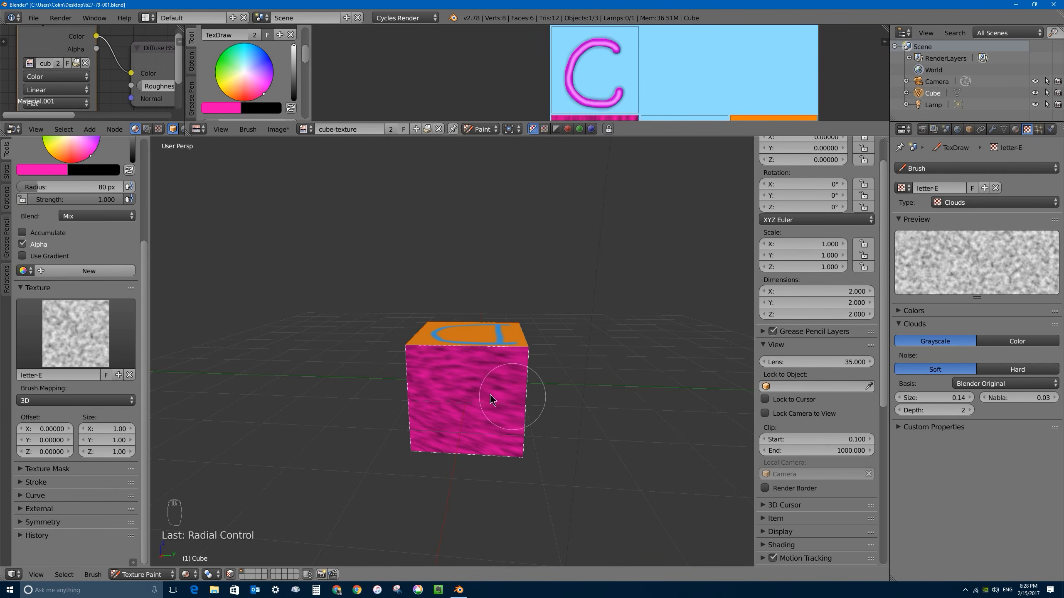
mouse_move(713, 353)
left_mouse_down()
mouse_move(589, 361)
mouse_move(510, 404)
mouse_move(565, 432)
mouse_move(472, 427)
left_mouse_up()
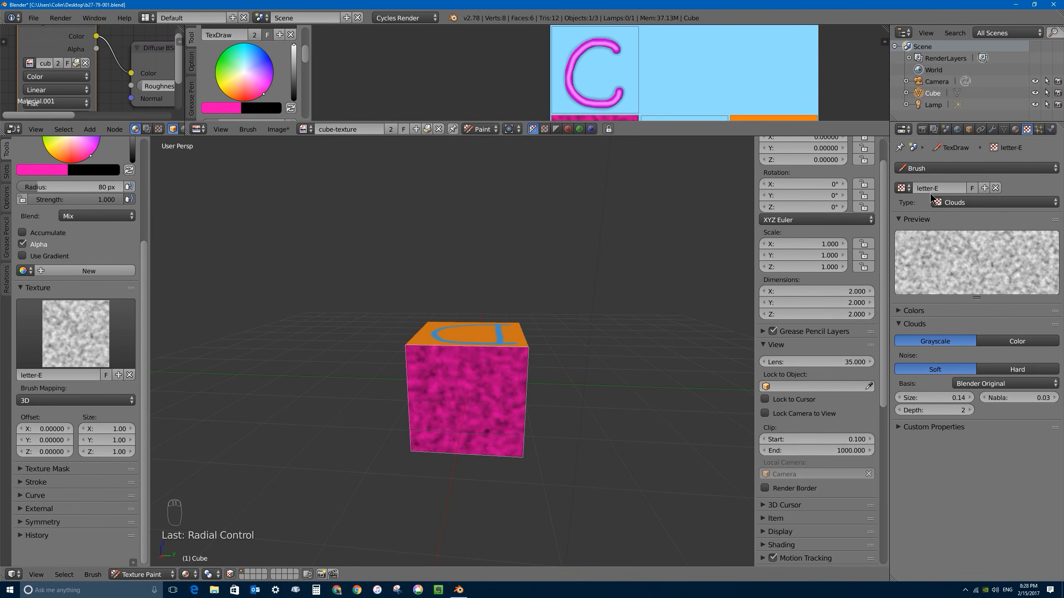
Change the letter-E brush texture type to Voronoi and set the brush color to green
left_click(963, 203)
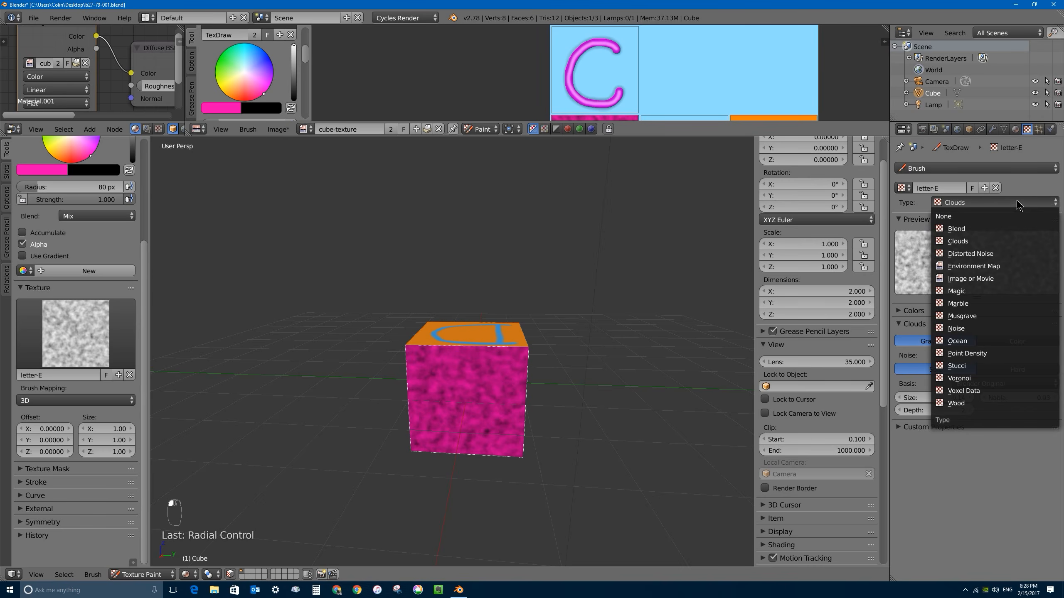
left_click(970, 379)
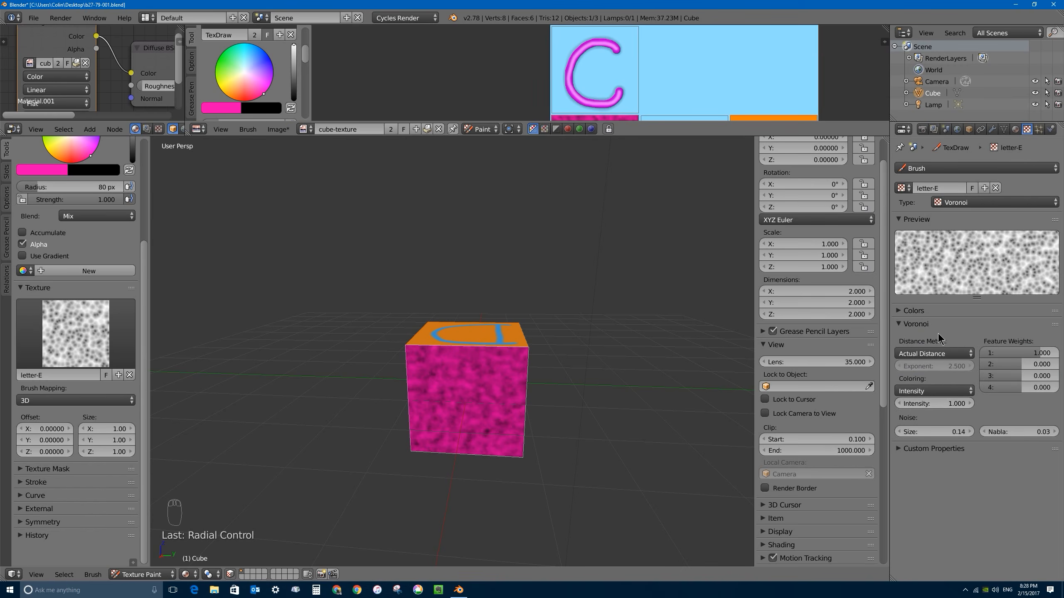
scroll(115, 191, "up", 6)
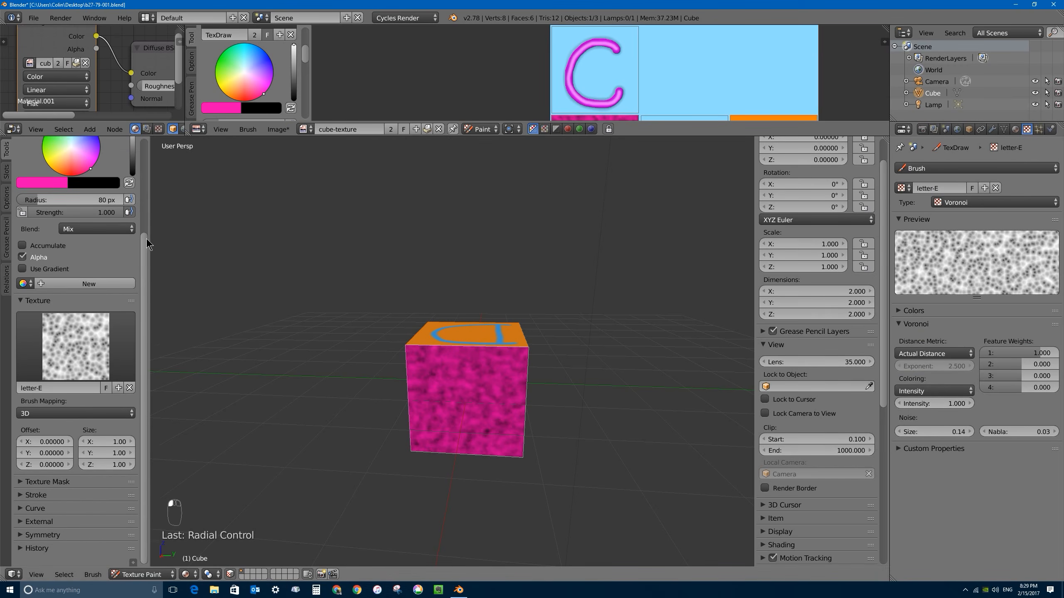
left_click(46, 231)
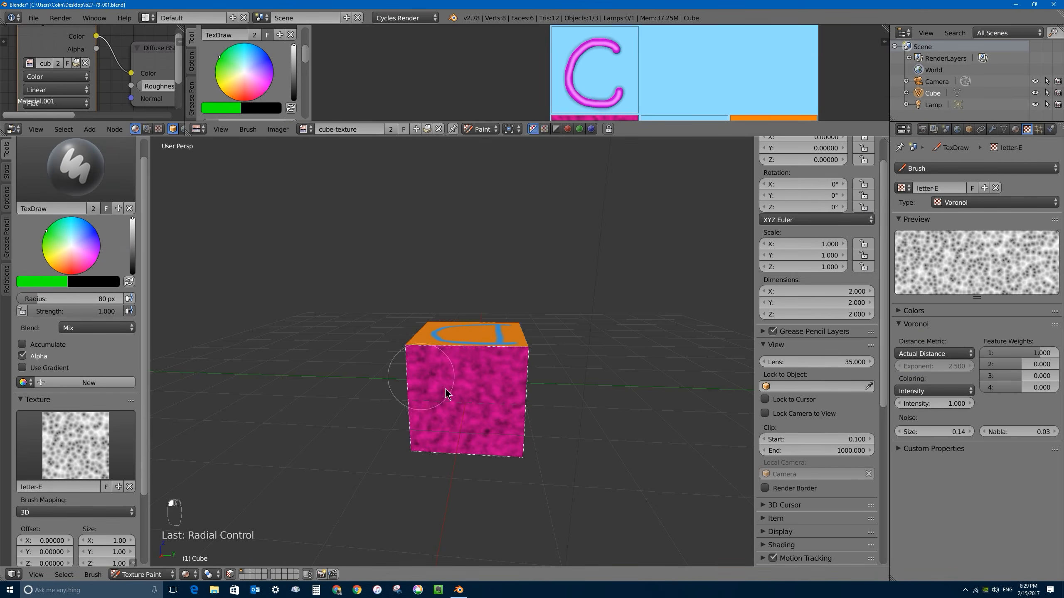
Reduce the brush radius to 29 px and paint a green letter E on the pink clouds face
key("f")
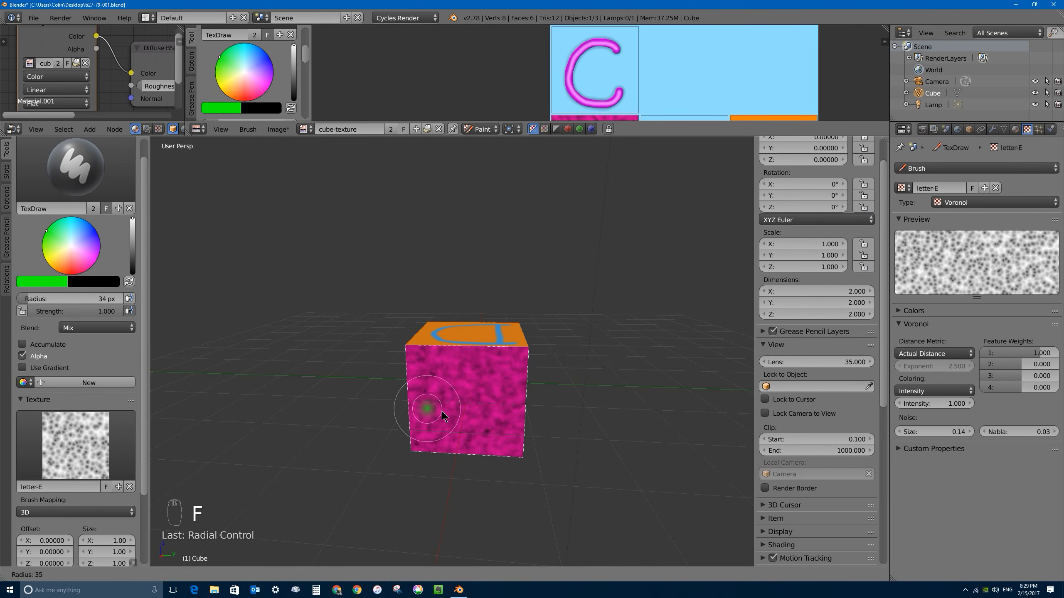
left_click(427, 402)
left_click_drag(439, 361, 439, 443)
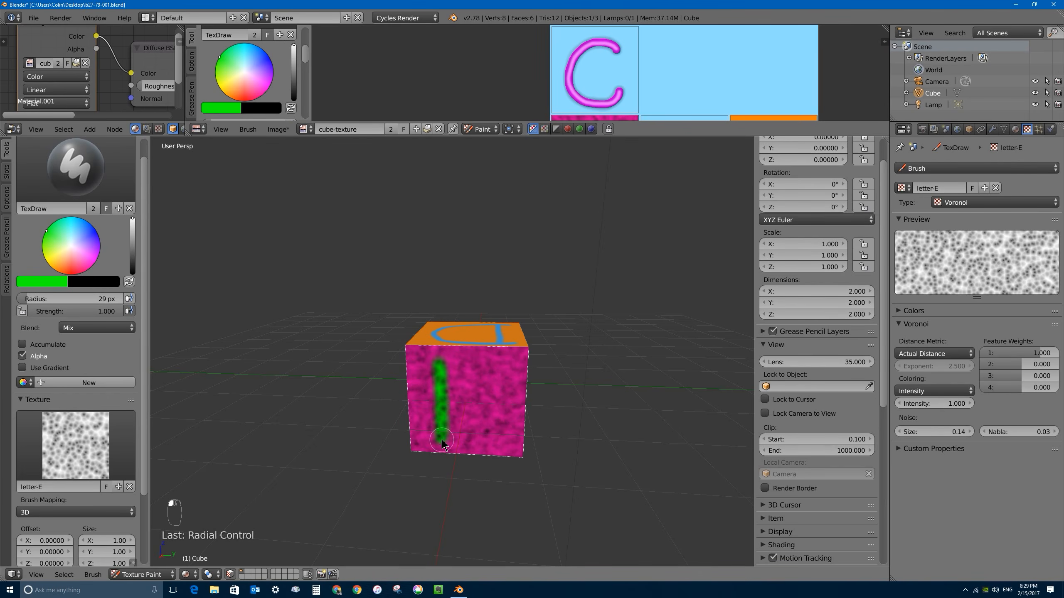
left_click_drag(439, 369, 490, 363)
left_click_drag(445, 396, 474, 397)
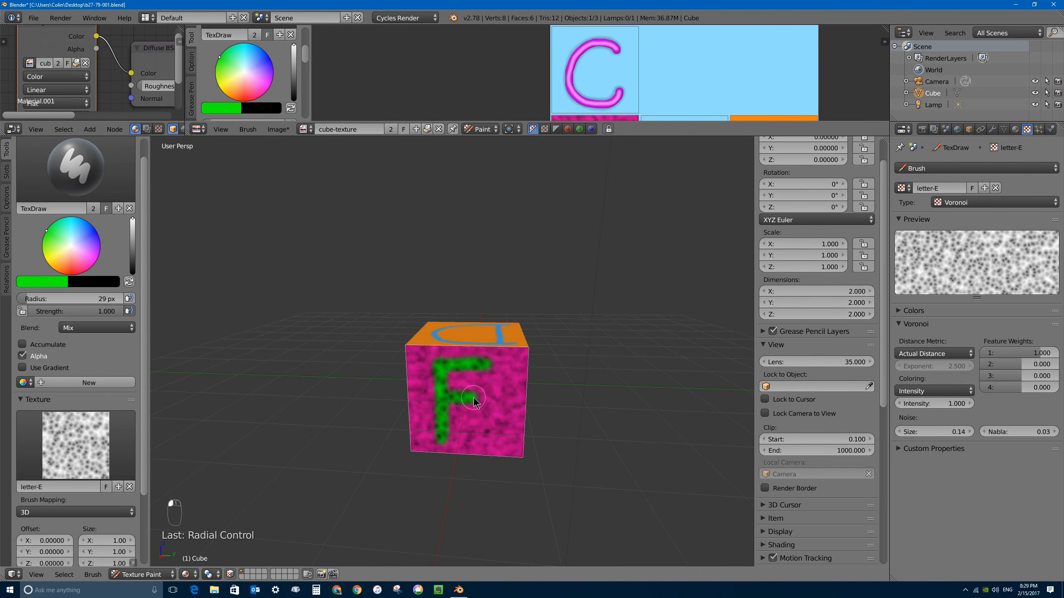
left_click_drag(445, 438, 494, 434)
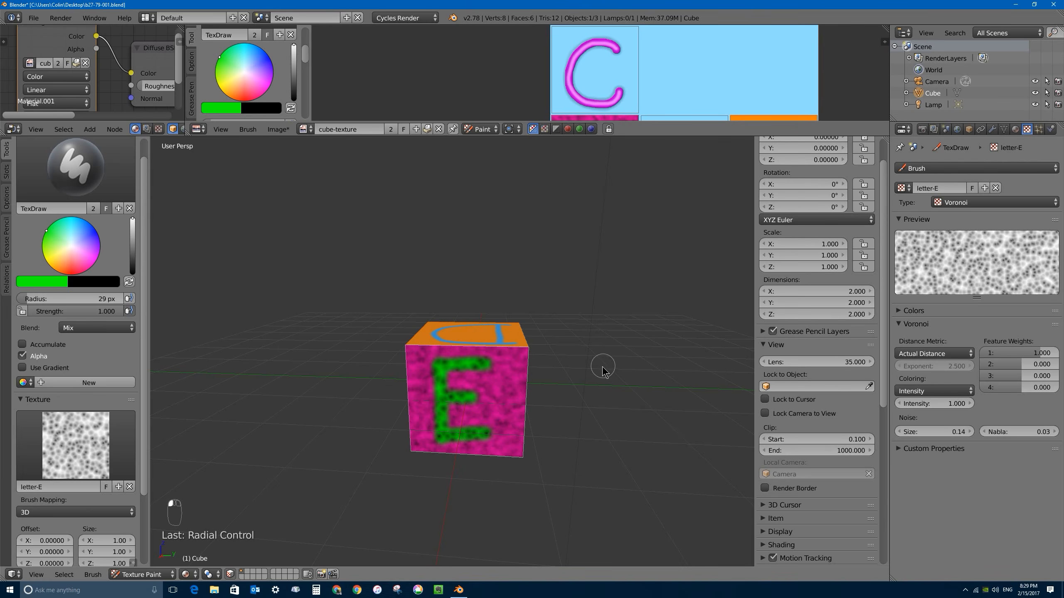
Orbit to a blank blue cube face and enlarge the node editor in height and width with all nodes framed
mouse_move(602, 366)
middle_mouse_down()
mouse_move(531, 376)
mouse_move(531, 389)
middle_mouse_up()
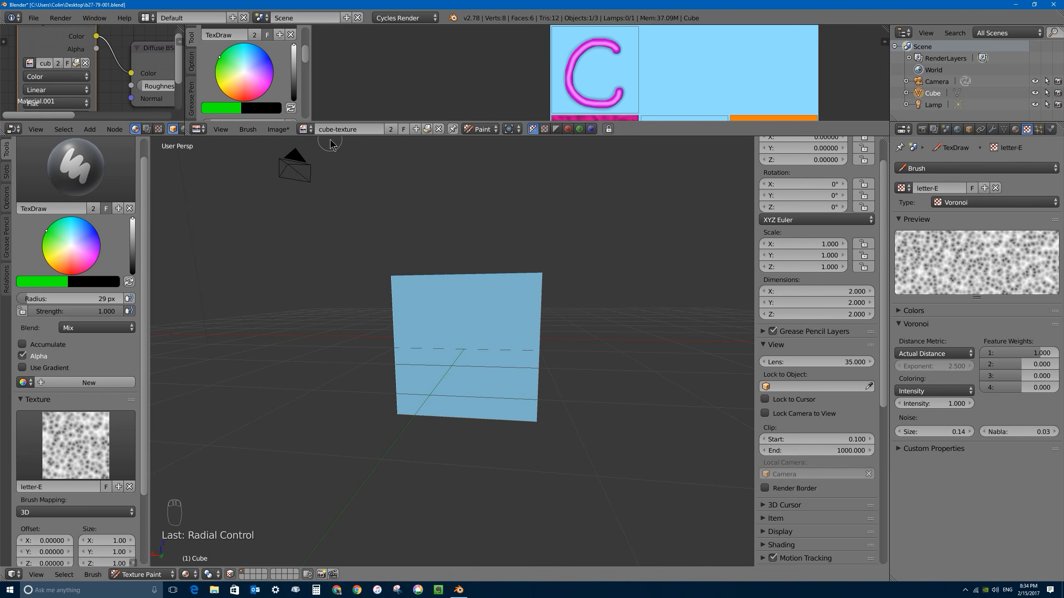
left_click_drag(369, 122, 372, 324)
mouse_move(311, 159)
left_mouse_down()
mouse_move(481, 158)
mouse_move(309, 158)
left_mouse_up()
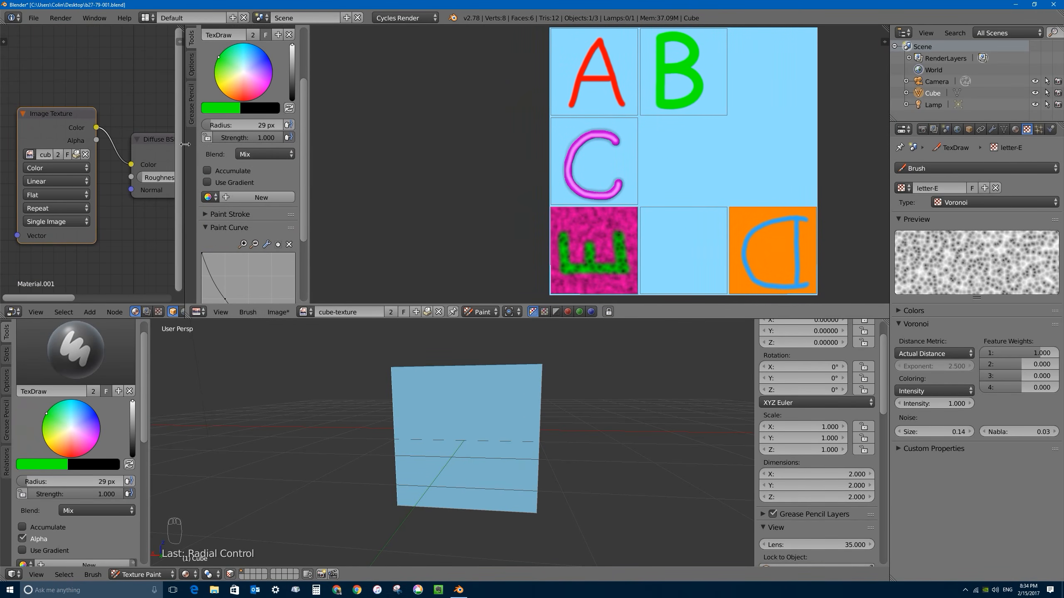
left_click_drag(186, 146, 557, 149)
key("Home")
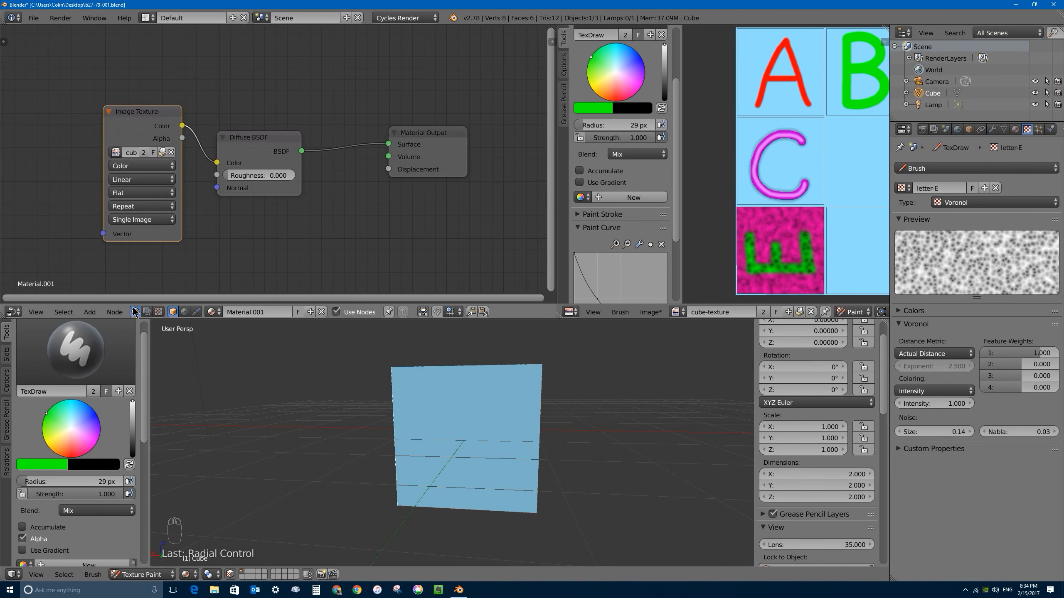
Show brush texture nodes in the node editor, unlink letter-E, and create a new brush texture with nodes enabled
left_click(159, 312)
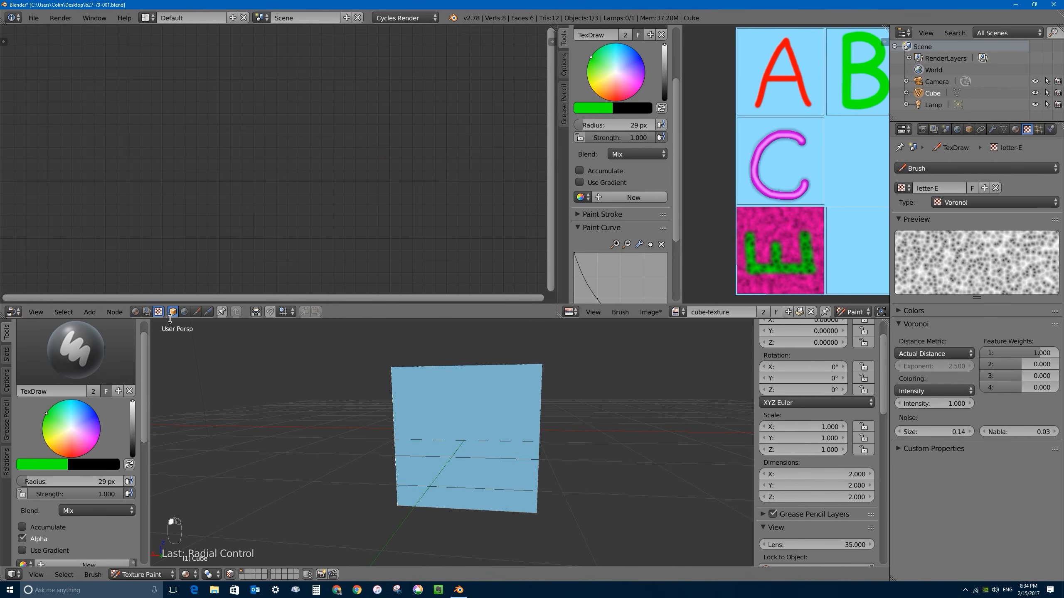
left_click(197, 313)
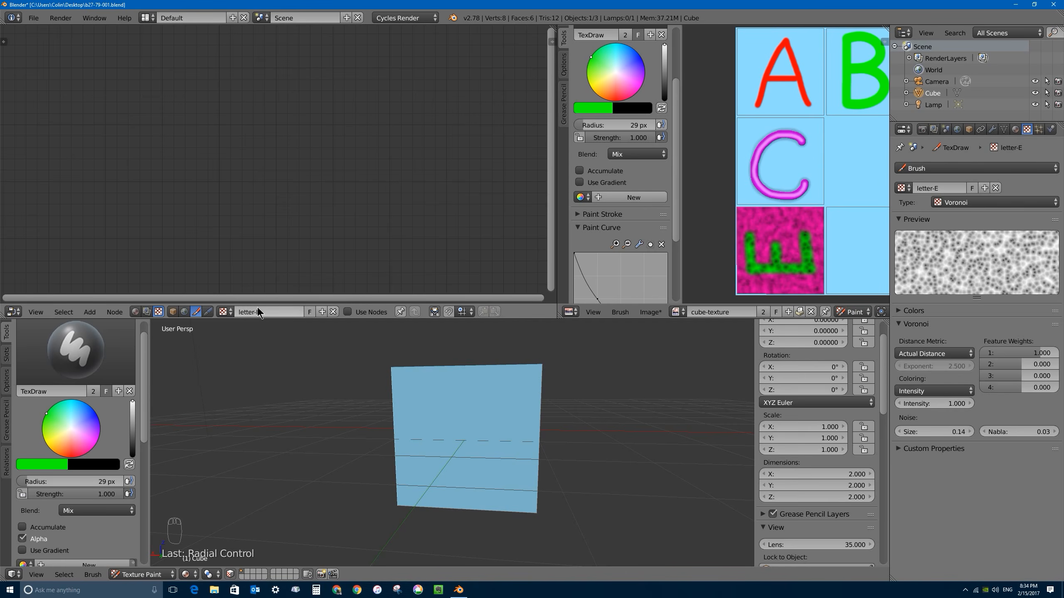
left_click(333, 312)
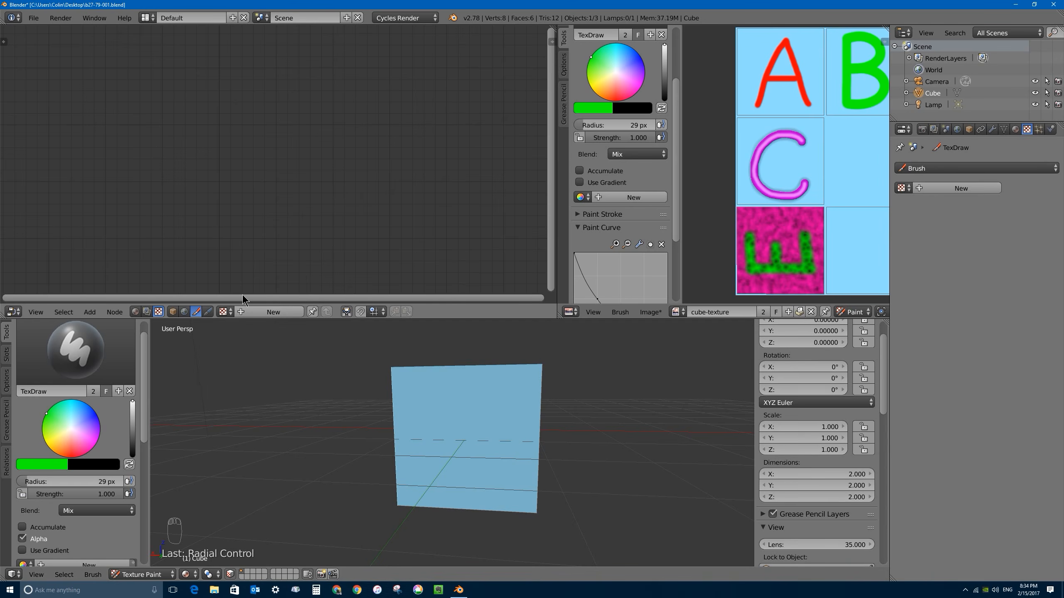
left_click(265, 312)
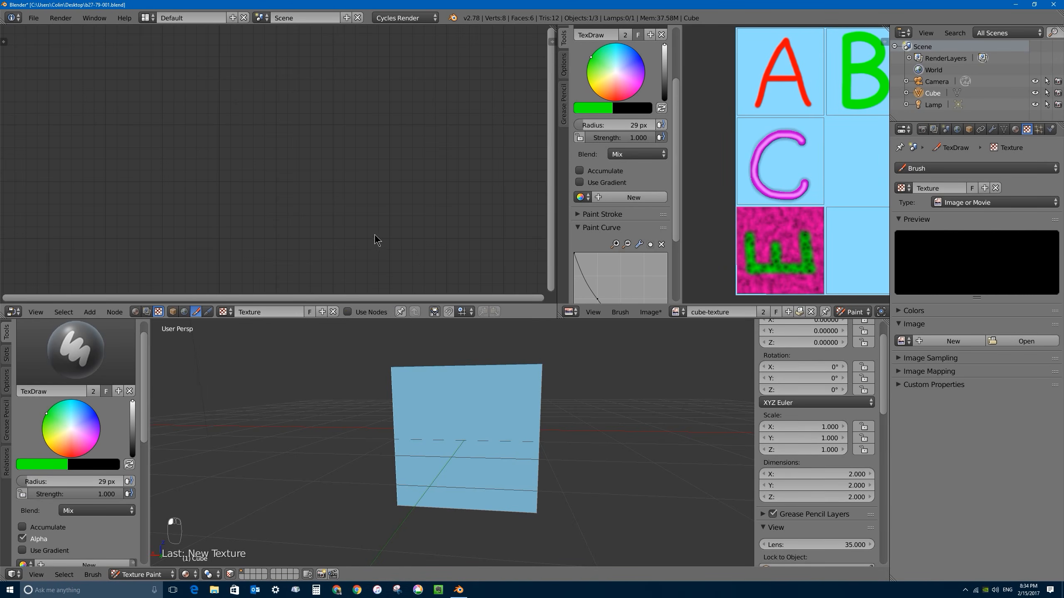
left_click(348, 312)
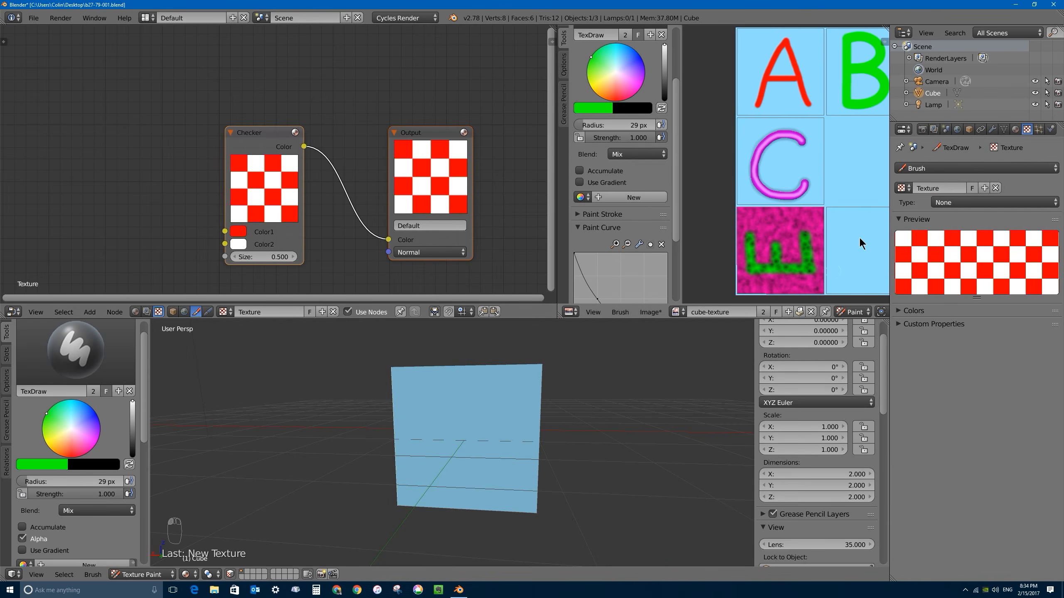
Rename the new brush texture as stars and move its Checker node farther from the Output node
left_click(268, 312)
type("st")
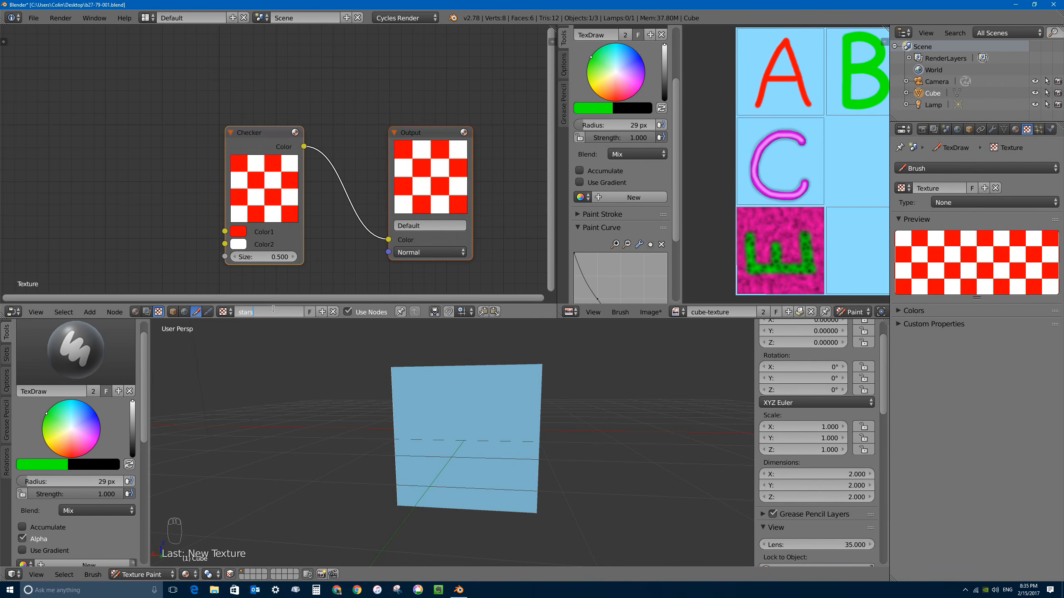
type("ars")
key("Return")
left_click_drag(252, 138, 199, 118)
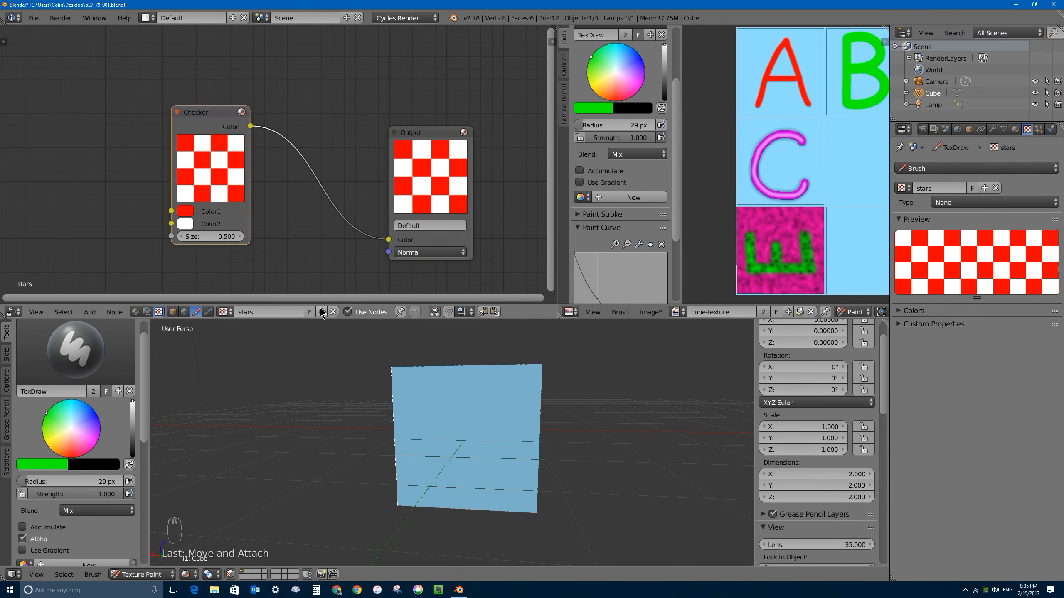
Try enabling nodes on the letter-E brush texture, undo the attempt, and switch back to the stars texture
left_click(223, 312)
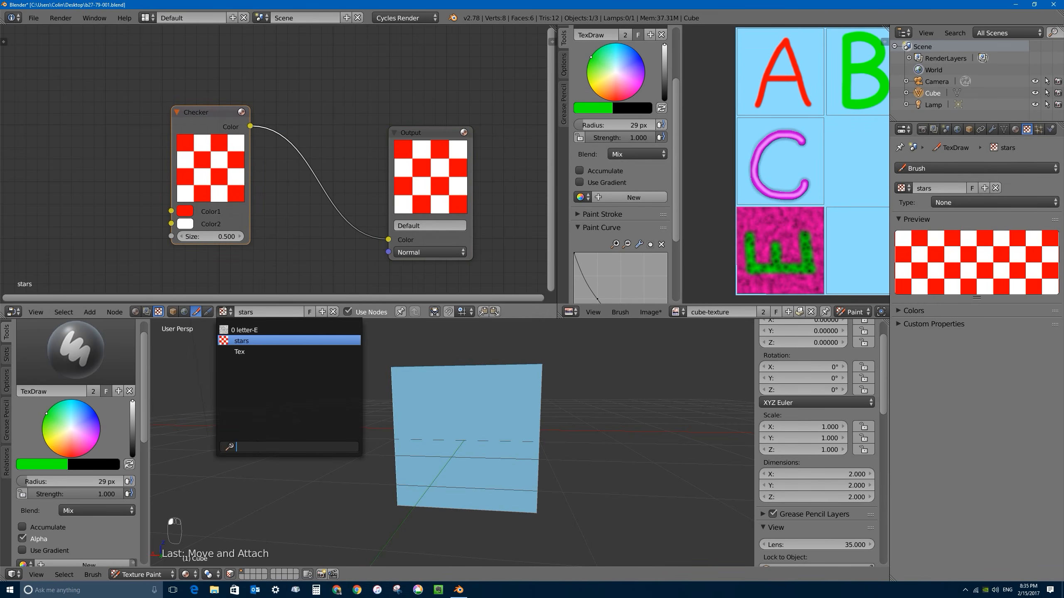
left_click(252, 330)
left_click(347, 312)
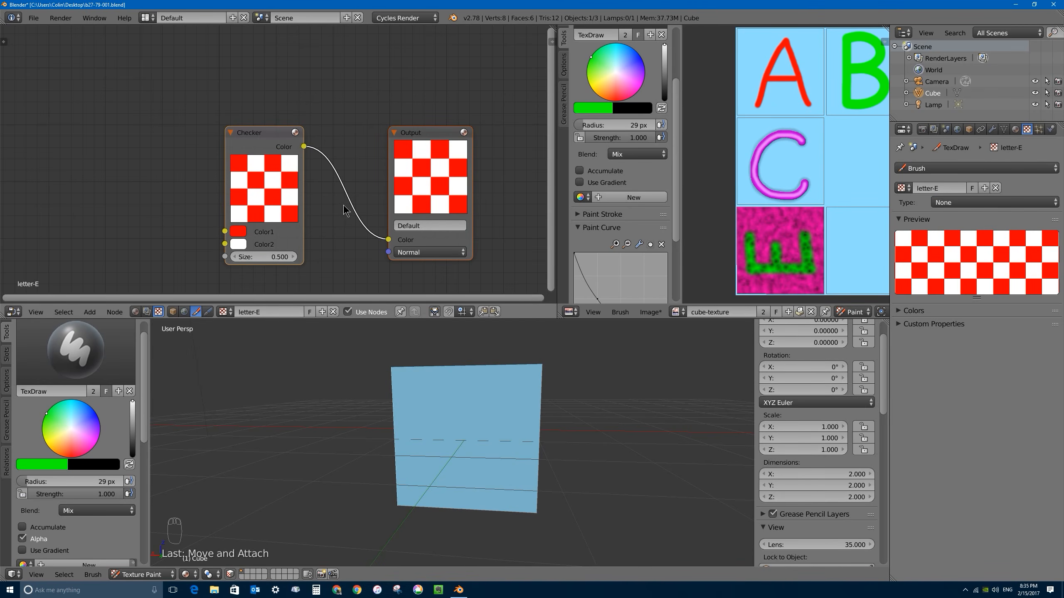
key("ctrl+z")
left_click(348, 312)
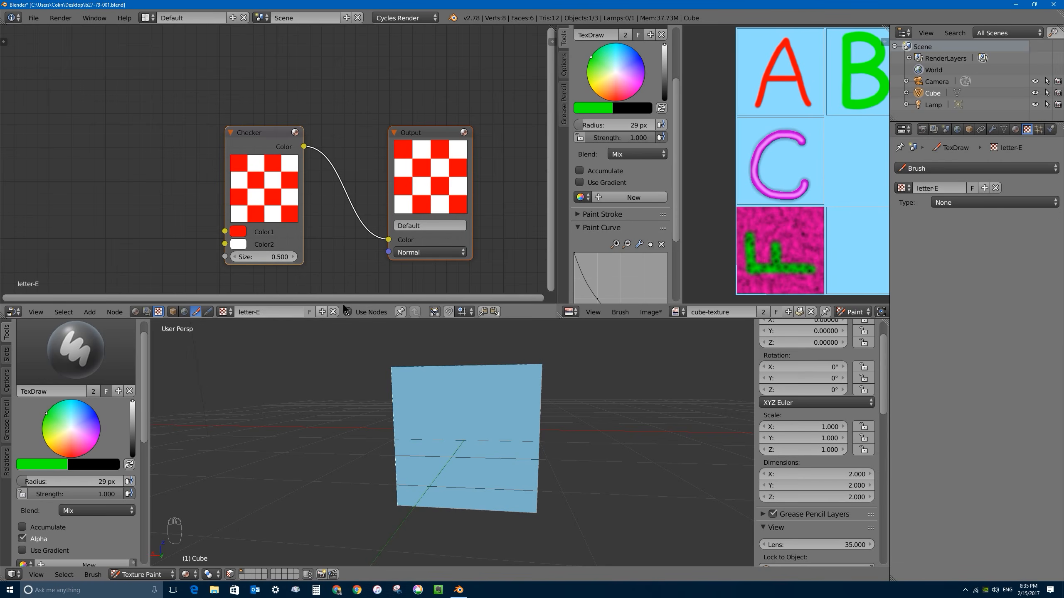
key("ctrl+z")
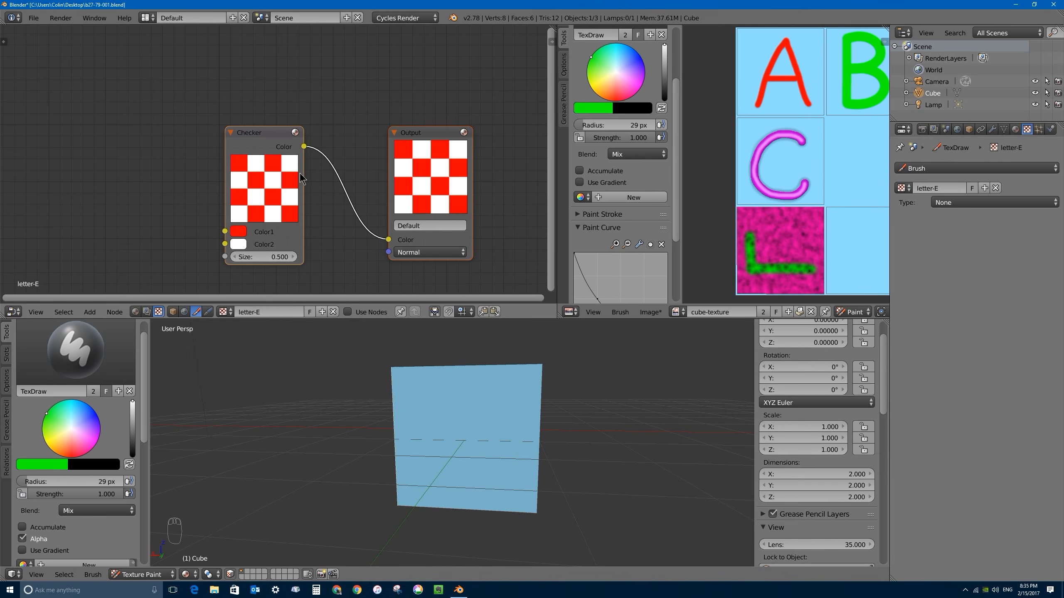
left_click(229, 315)
left_click(243, 340)
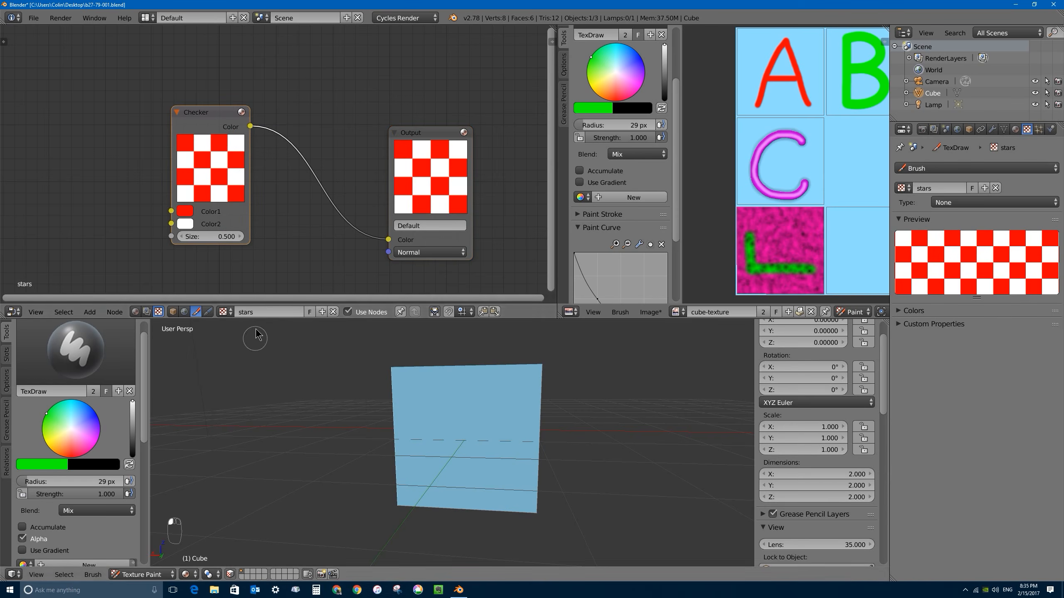
Replace the Checker node with a Voronoi texture node and connect its Color output to the Output node's Color
right_click(205, 121)
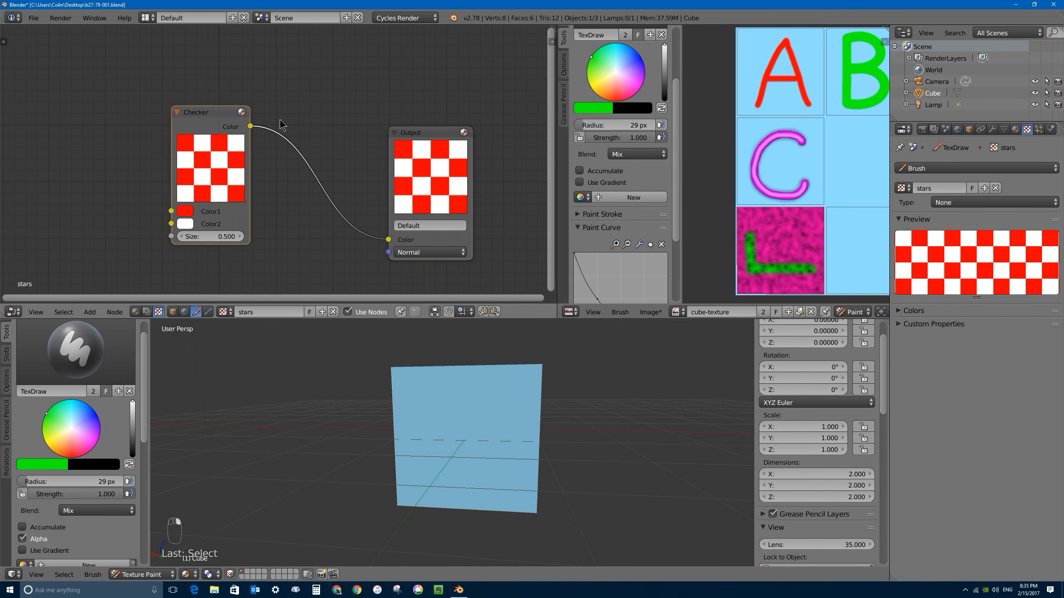
key("x")
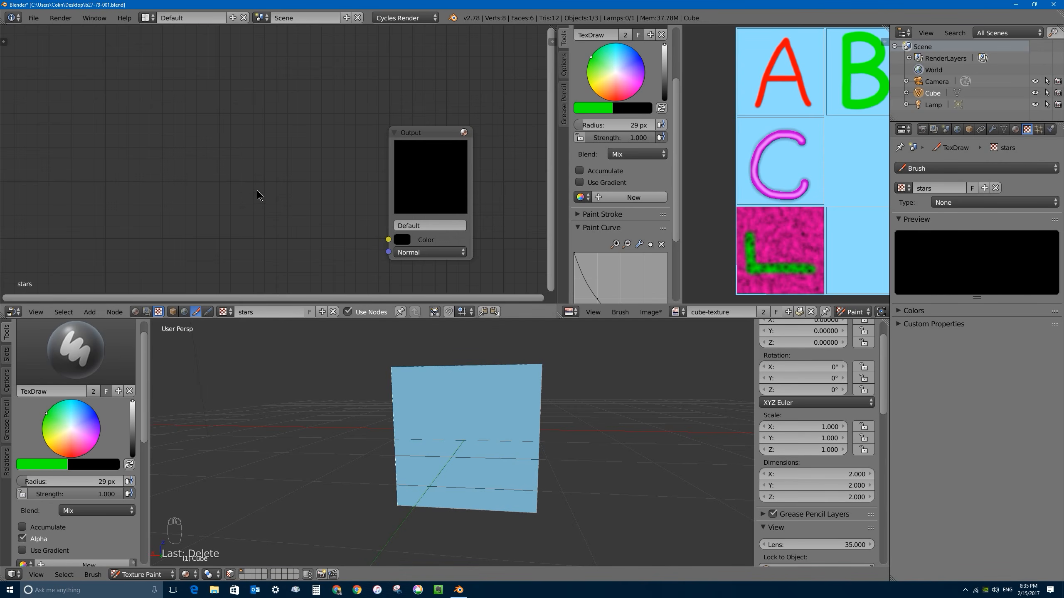
key("shift+a")
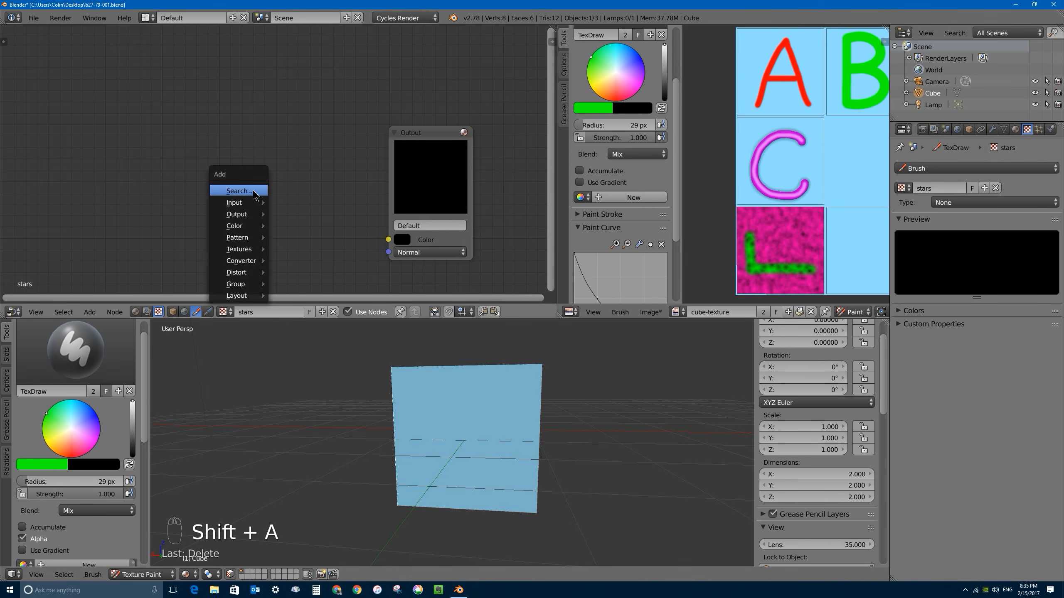
mouse_move(247, 249)
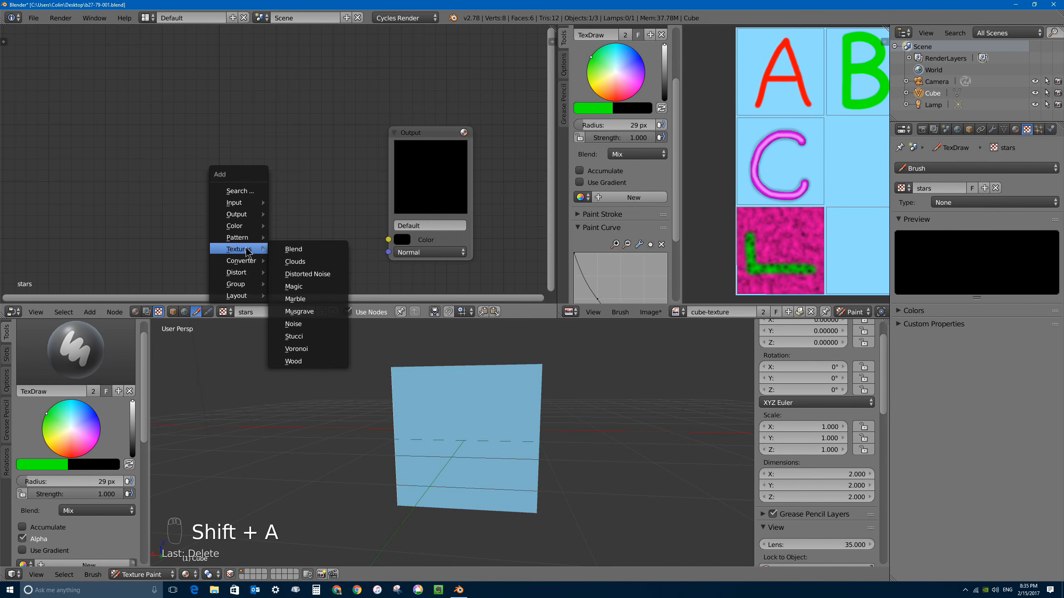
left_click(312, 350)
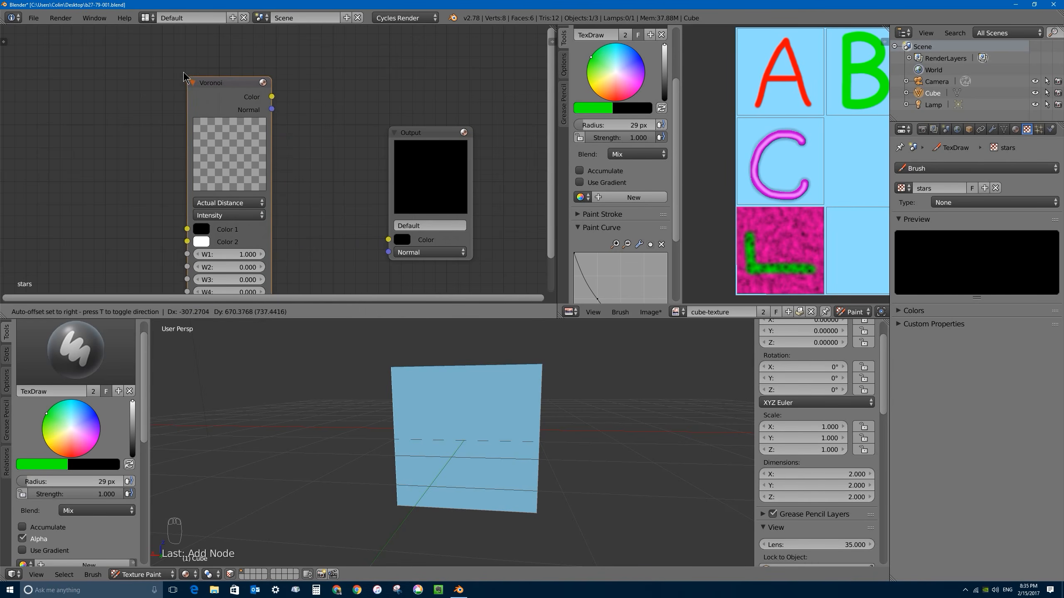
left_click(188, 41)
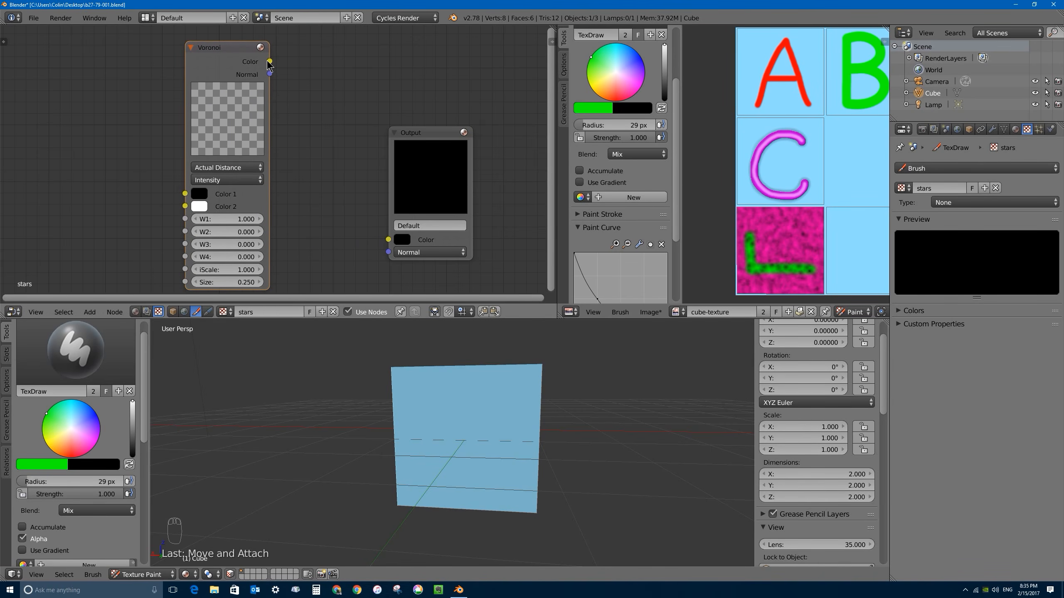
left_click_drag(270, 61, 388, 239)
Space the Voronoi and Output nodes apart and insert an Invert node on the color link between them
left_click_drag(417, 140, 458, 108)
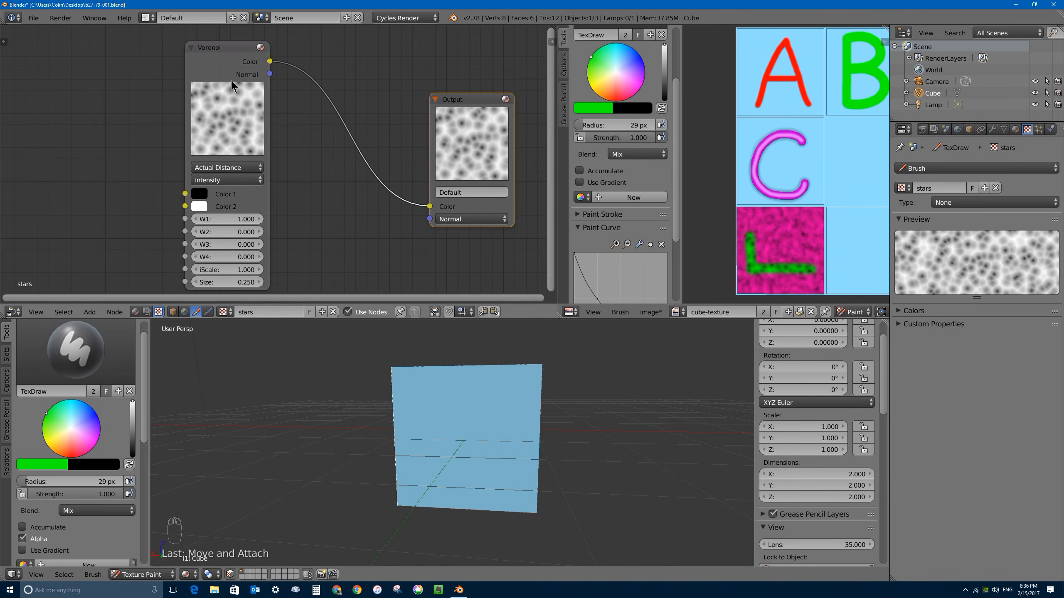
left_click_drag(226, 50, 105, 48)
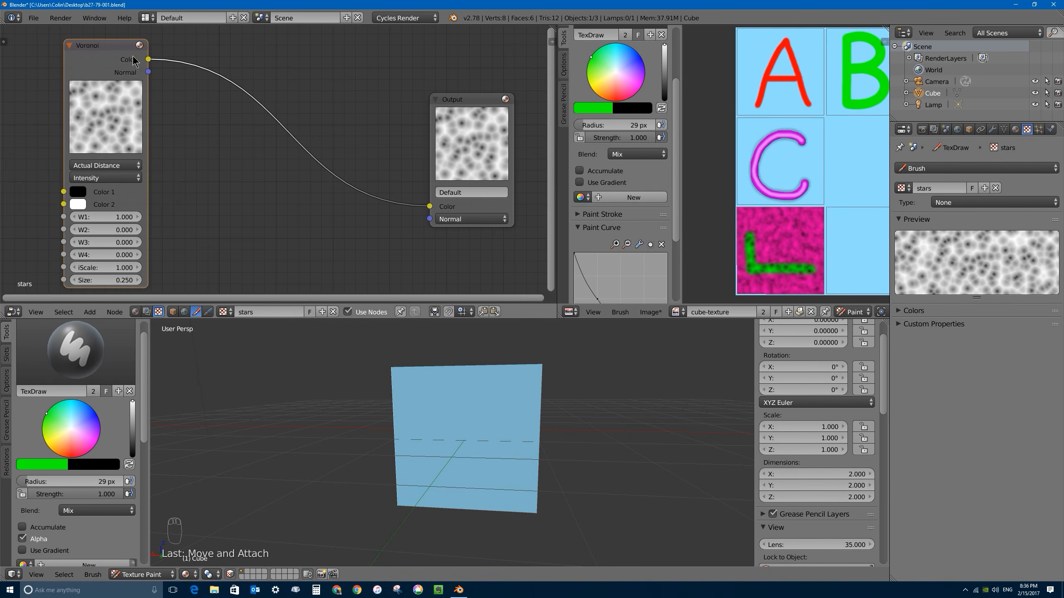
left_click_drag(486, 156, 524, 153)
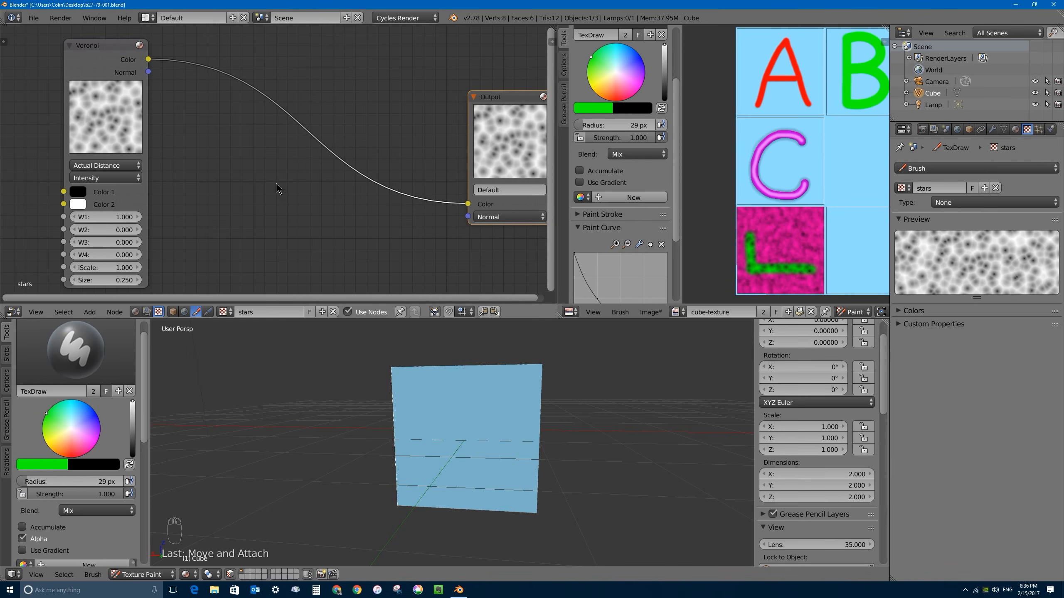
key("shift+a")
mouse_move(275, 185)
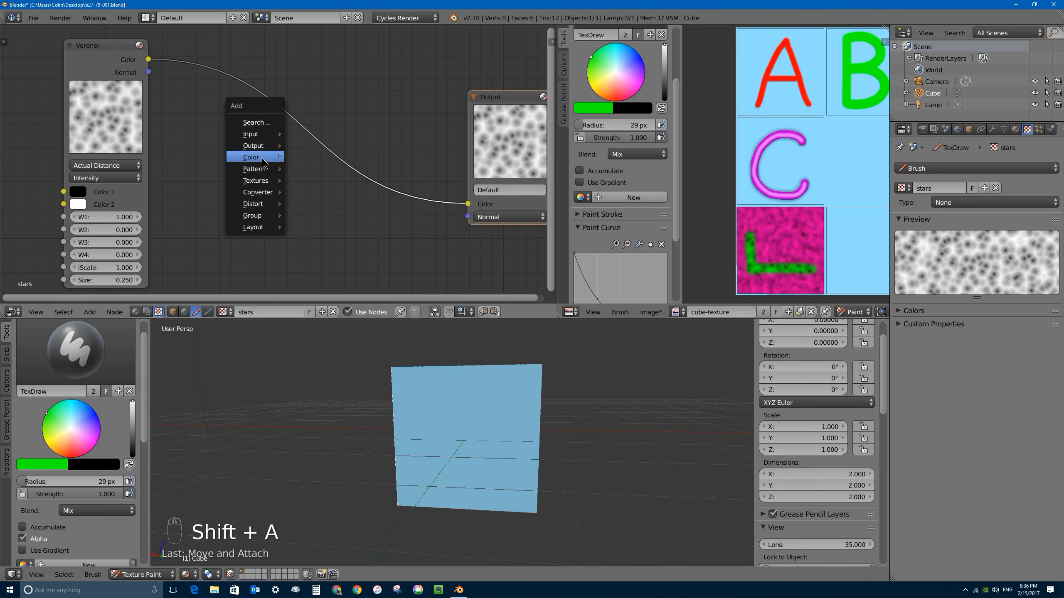
mouse_move(268, 157)
left_click(321, 185)
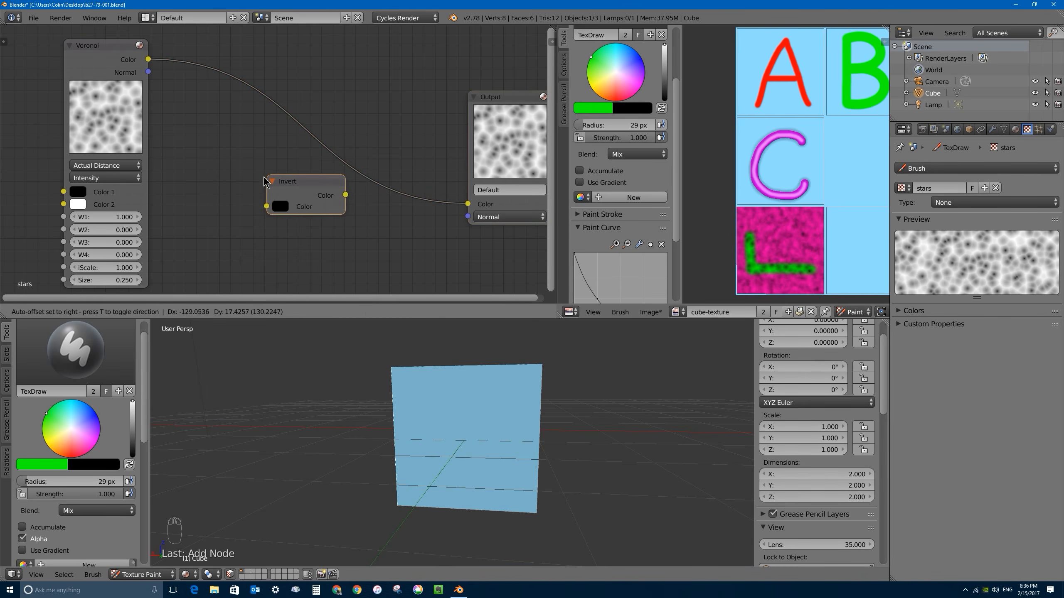
left_click(194, 60)
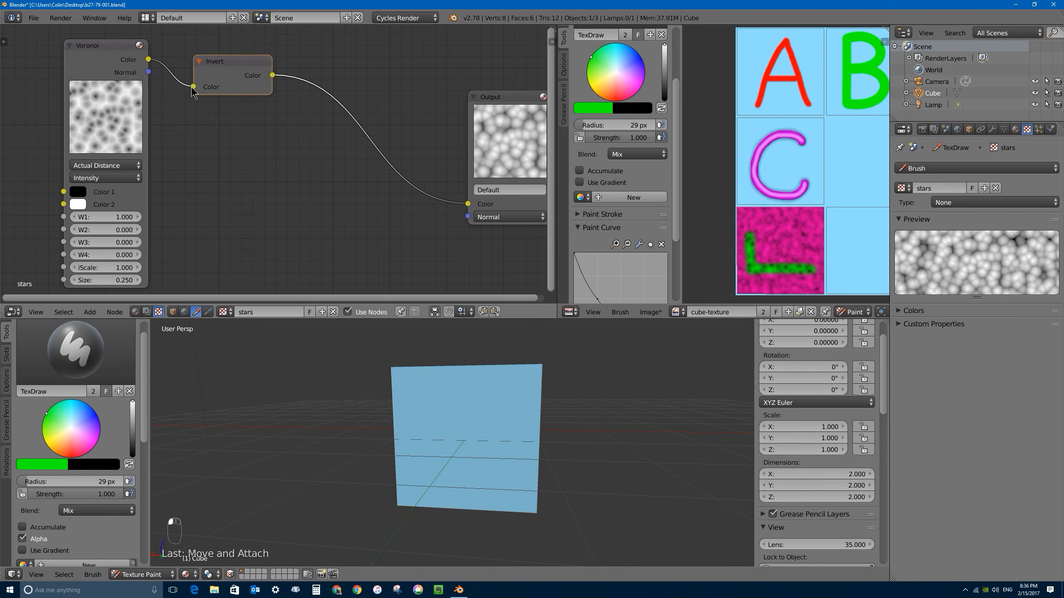
Bring the Output node closer and insert an RGB Curves node on the link between the Invert and Output nodes
left_click_drag(488, 103, 461, 94)
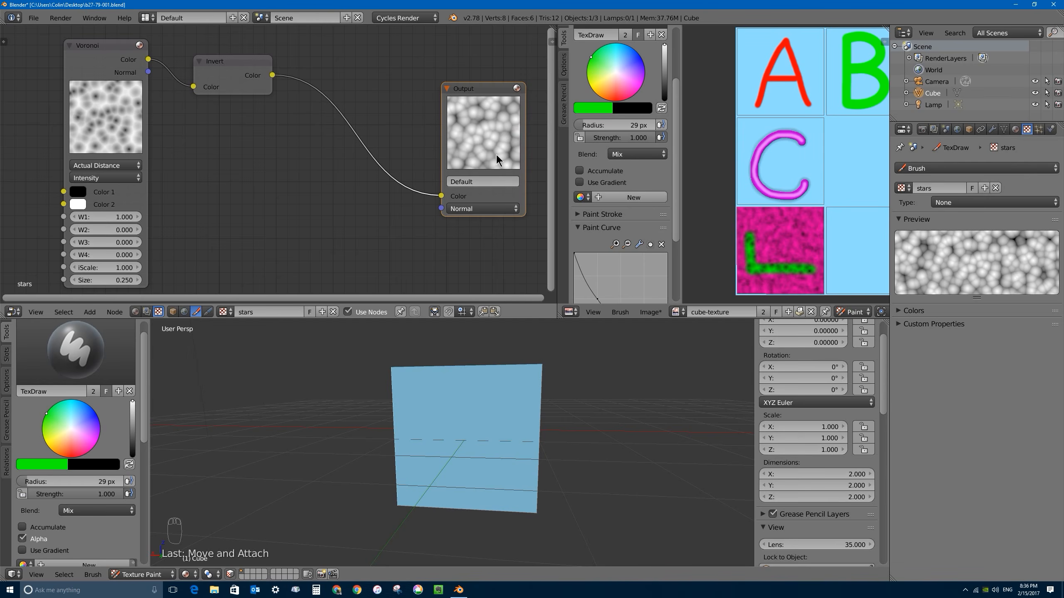
key("shift+a")
mouse_move(366, 107)
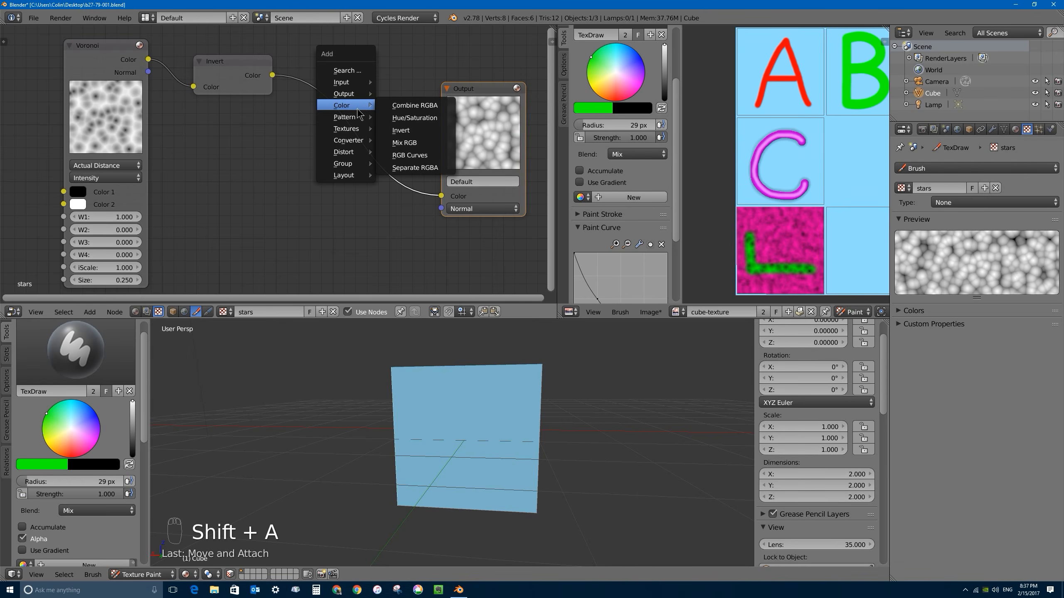
left_click(419, 156)
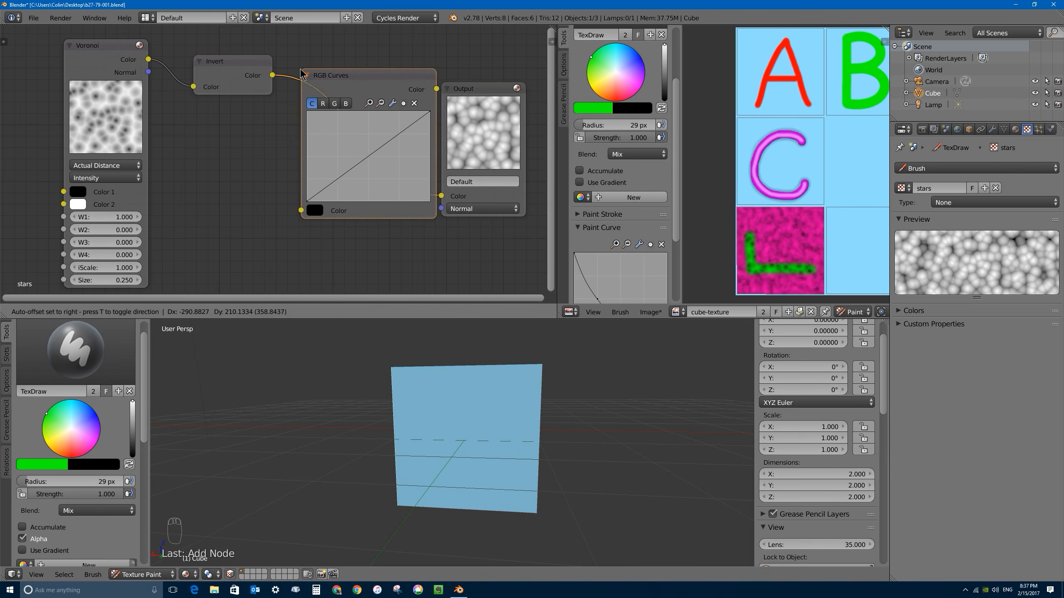
left_click(318, 71)
Steepen the RGB Curves curve by moving its lower point to about X 0.75, Y 0 and its upper point to about X 0.90, Y 1
left_click_drag(328, 203, 375, 200)
left_click_drag(525, 95, 434, 111)
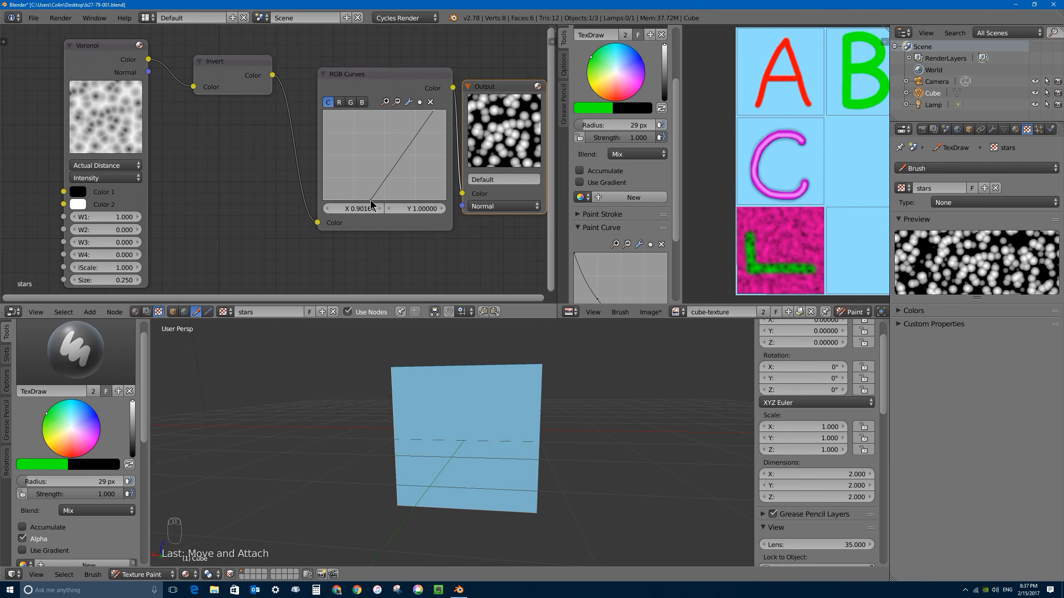
left_click_drag(371, 202, 401, 201)
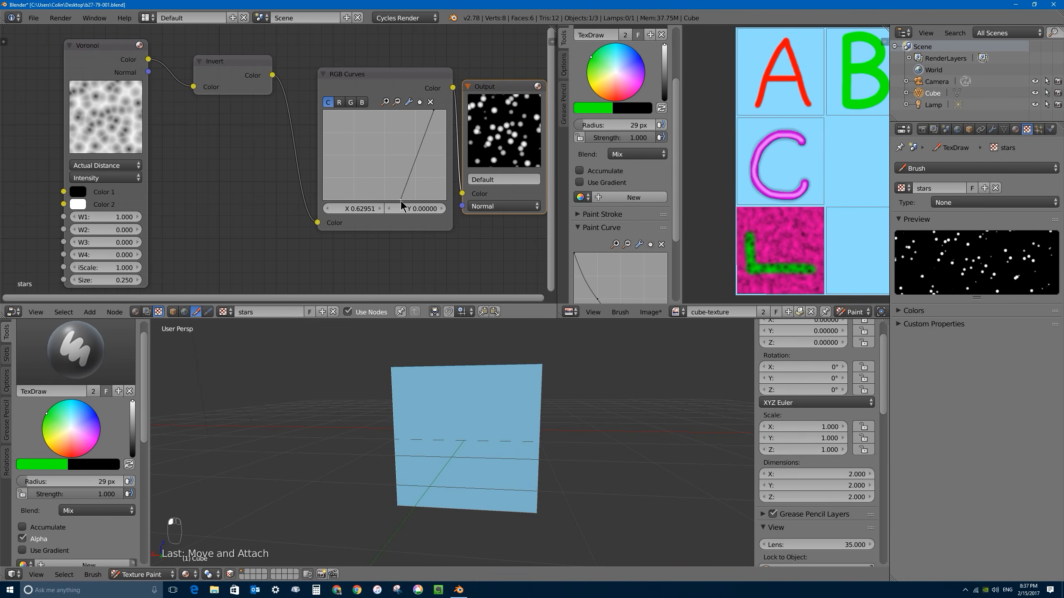
mouse_move(433, 111)
left_mouse_down()
mouse_move(422, 111)
mouse_move(434, 112)
left_mouse_up()
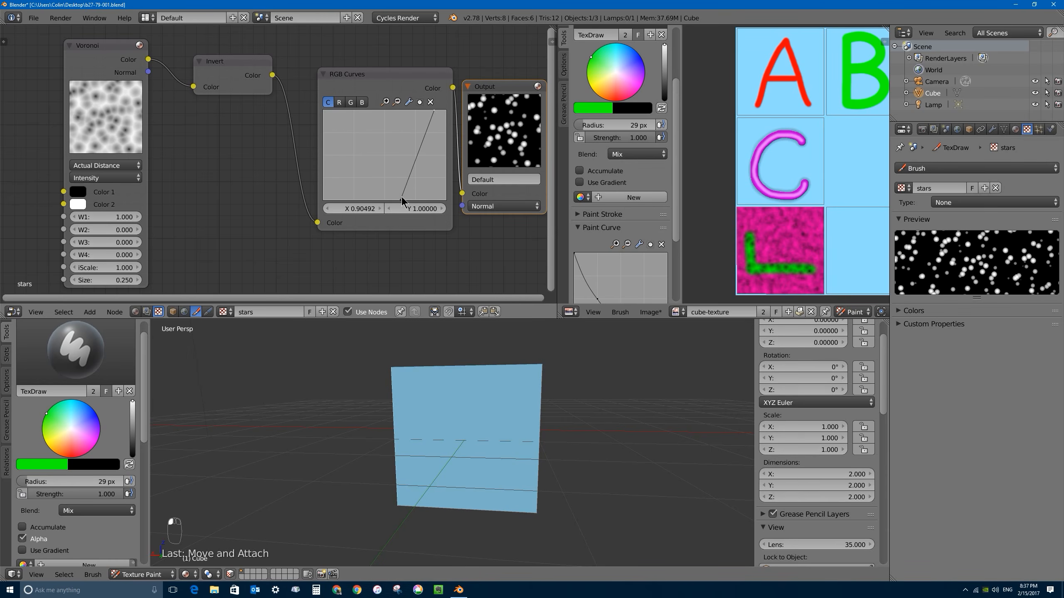
left_click_drag(403, 200, 418, 201)
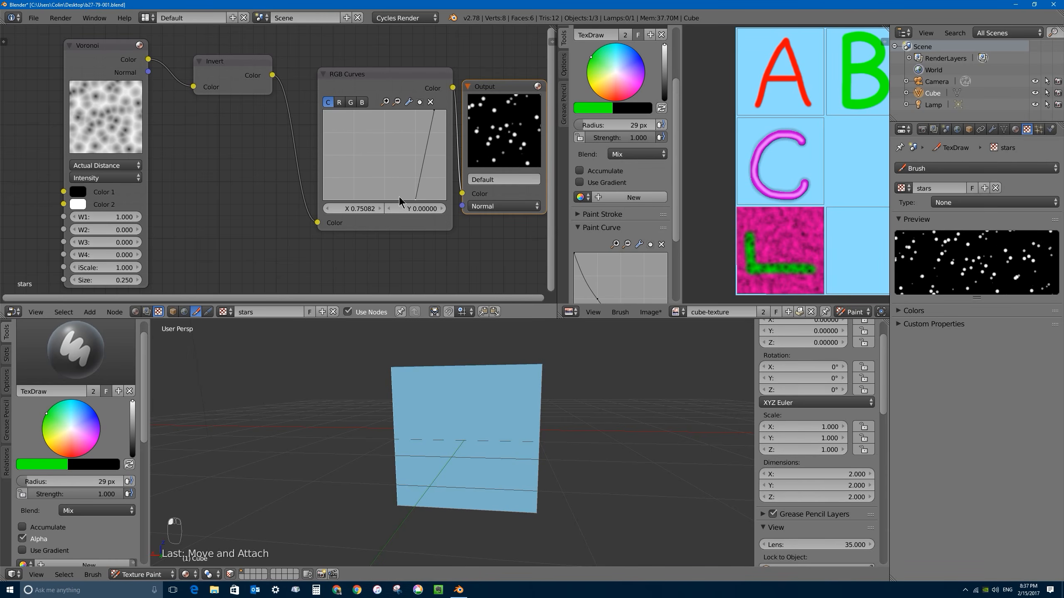
Reduce the Voronoi node's Size to 0.1 and further to 0.05
left_click(116, 280)
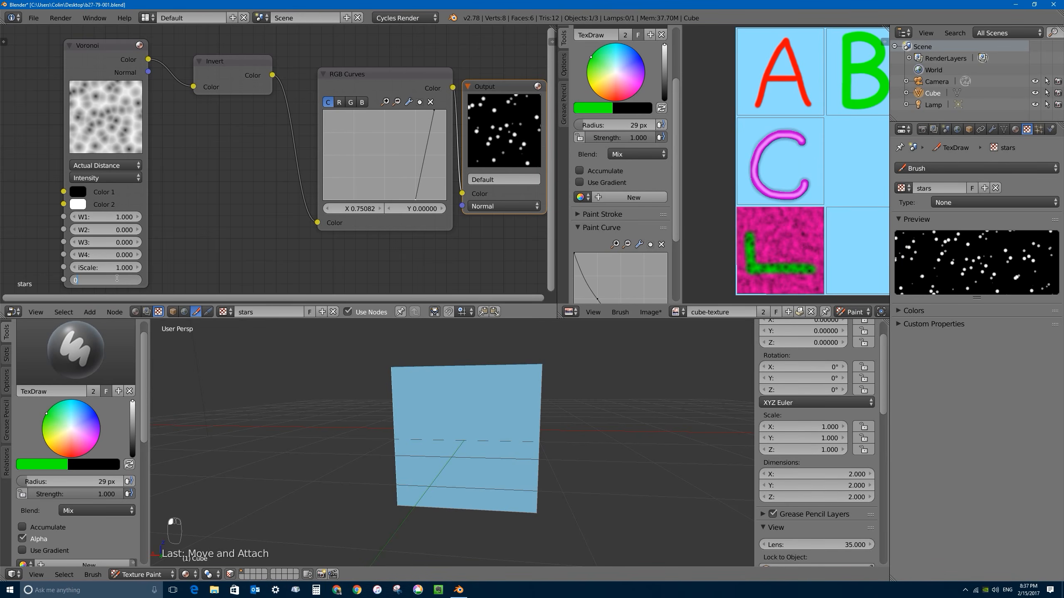
type("0.1")
key("Return")
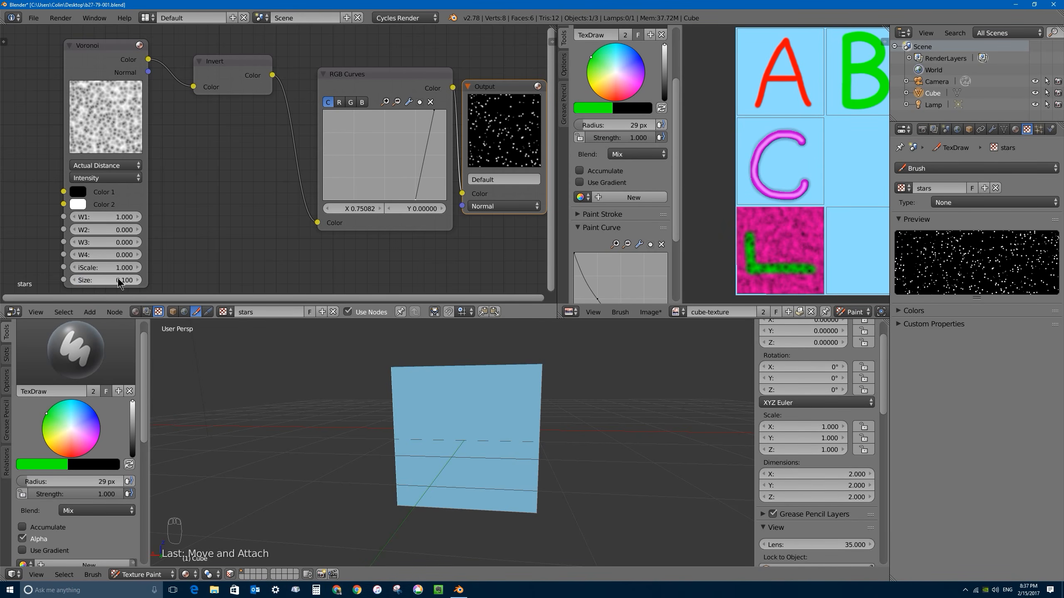
left_click(109, 280)
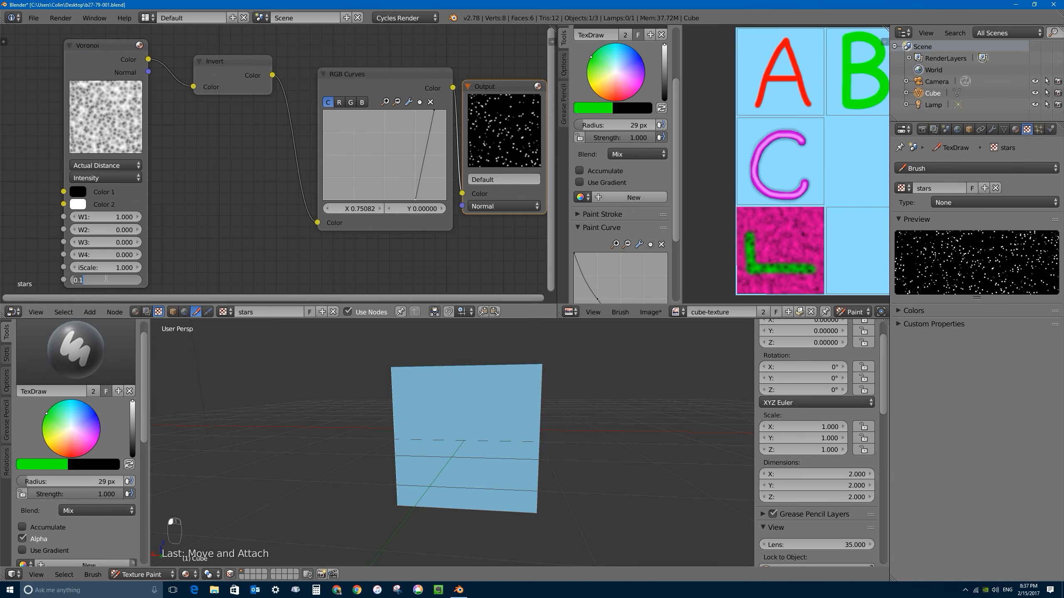
type("0.05")
key("Return")
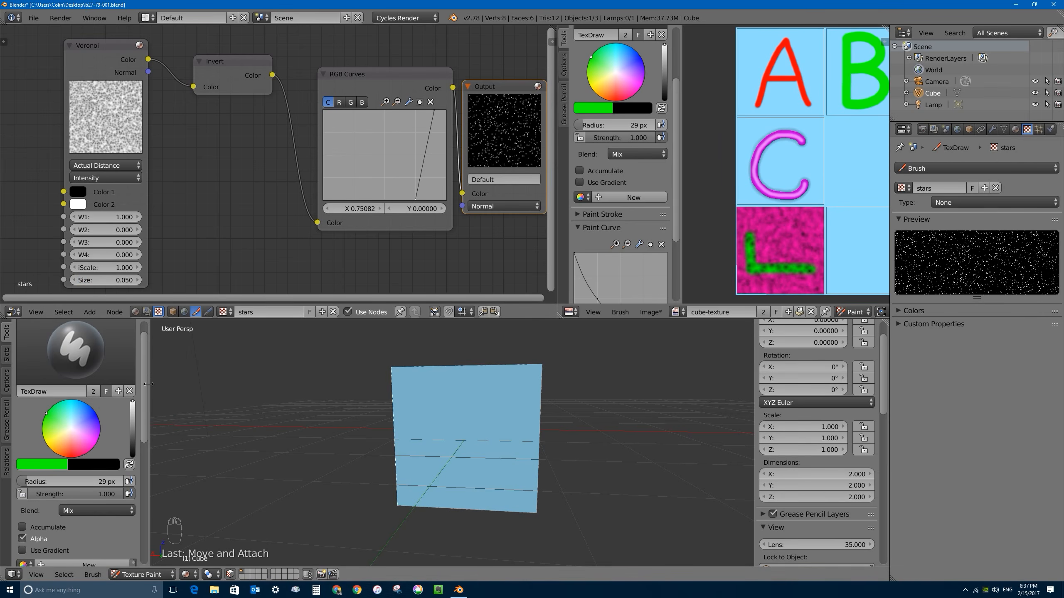
Paint a trial stroke with the green stars brush along the upper edge of the blank blue cube face
left_click_drag(144, 387, 146, 346)
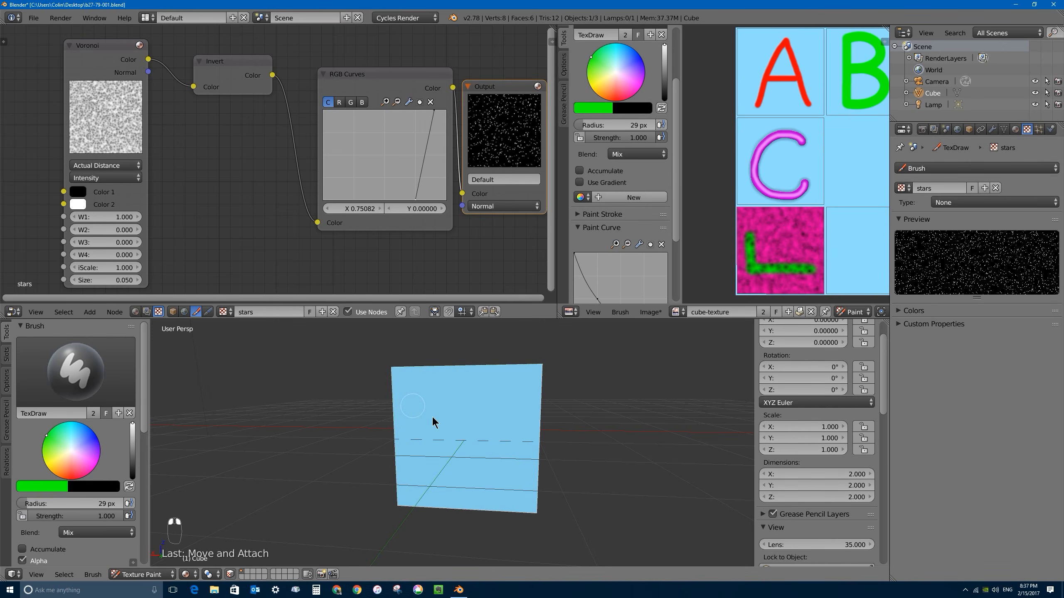
middle_click_drag(348, 487, 295, 529)
left_click(231, 576)
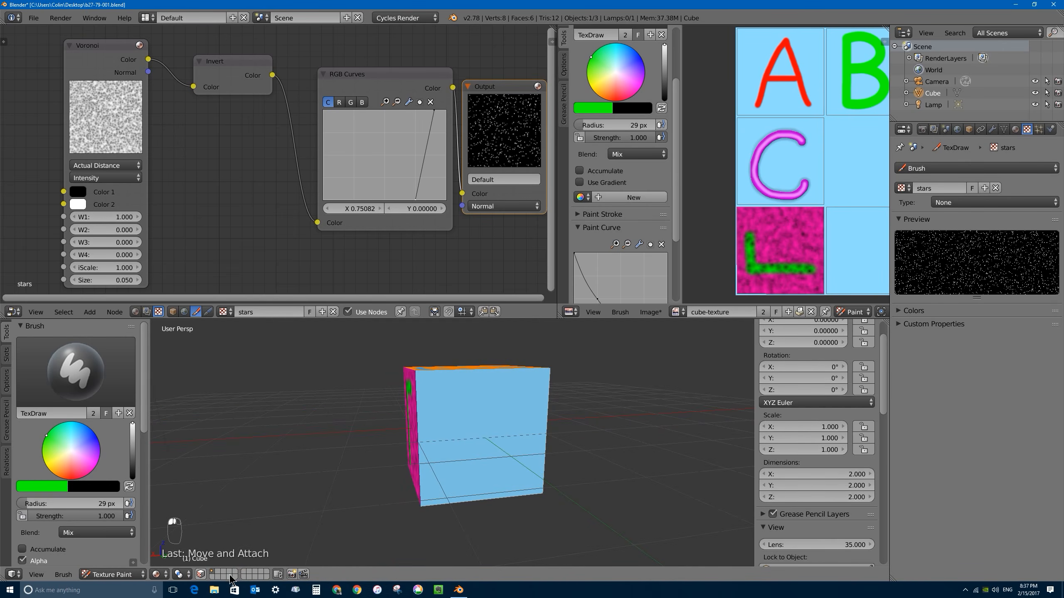
left_click(202, 575)
mouse_move(480, 377)
left_mouse_down()
mouse_move(540, 380)
mouse_move(448, 368)
left_mouse_up()
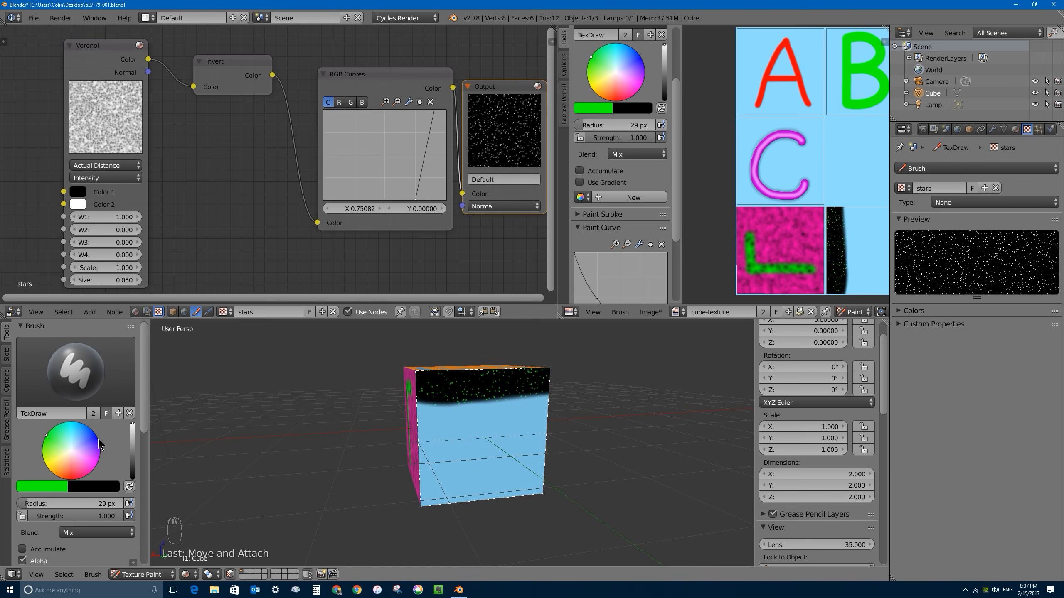
Set the brush color to white and enlarge the brush radius to 102 px
left_click(49, 489)
mouse_move(63, 447)
left_mouse_down()
mouse_move(101, 447)
mouse_move(76, 467)
mouse_move(101, 469)
left_mouse_up()
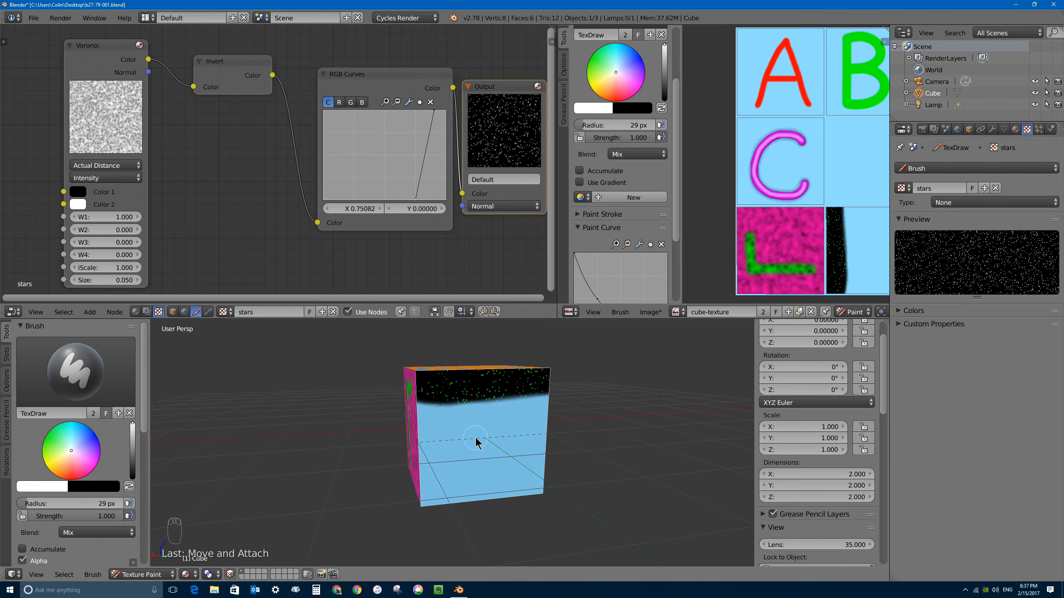
key("f")
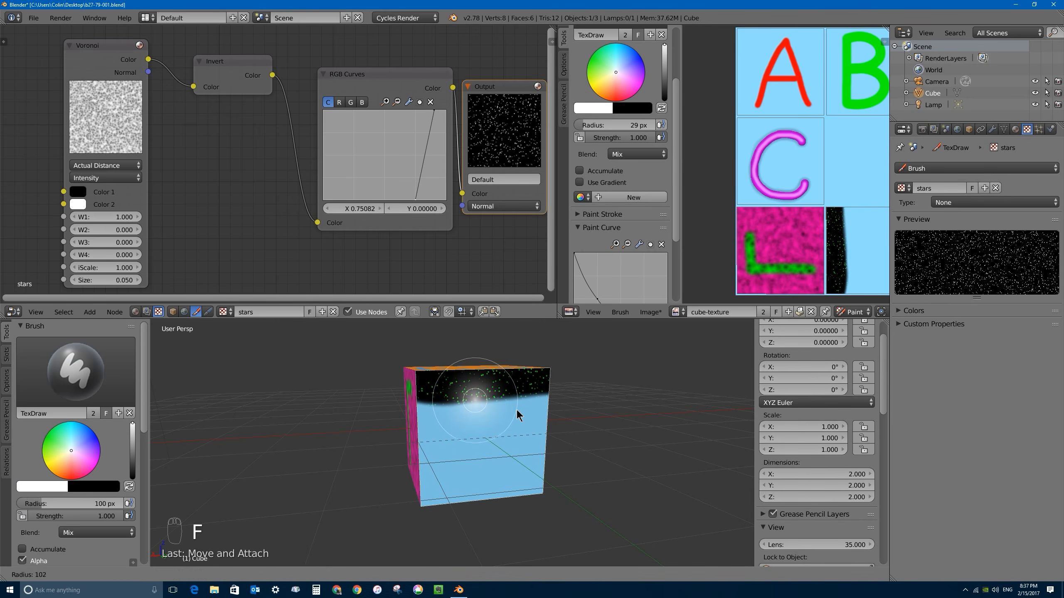
left_click(514, 411)
Set the stars texture's brush mapping to Tiled and cover the whole blue cube face with the starry pattern
scroll(76, 529, "down", 8)
scroll(84, 369, "down", 4)
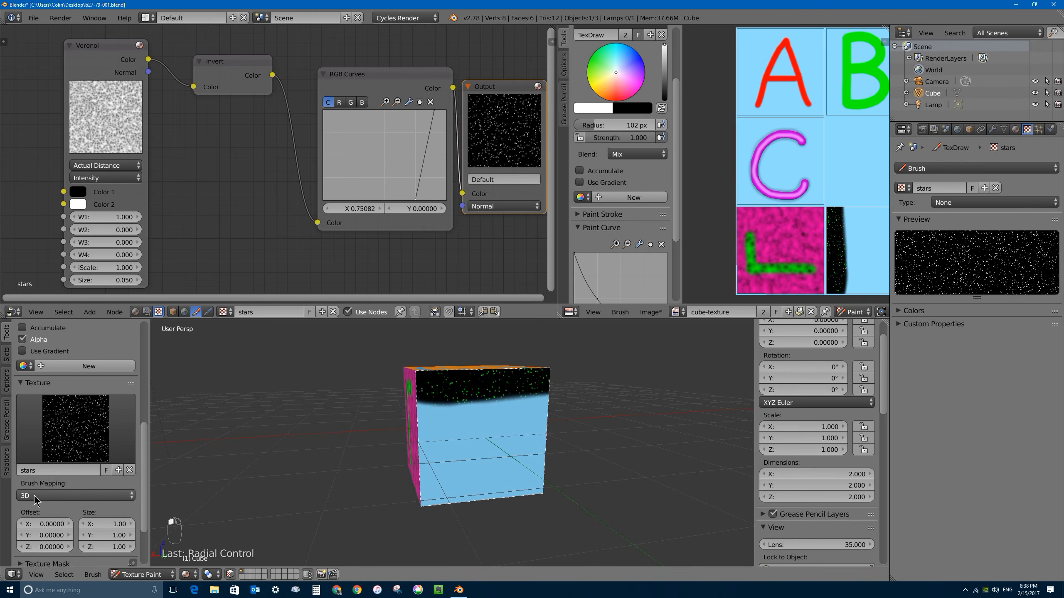
left_click(35, 495)
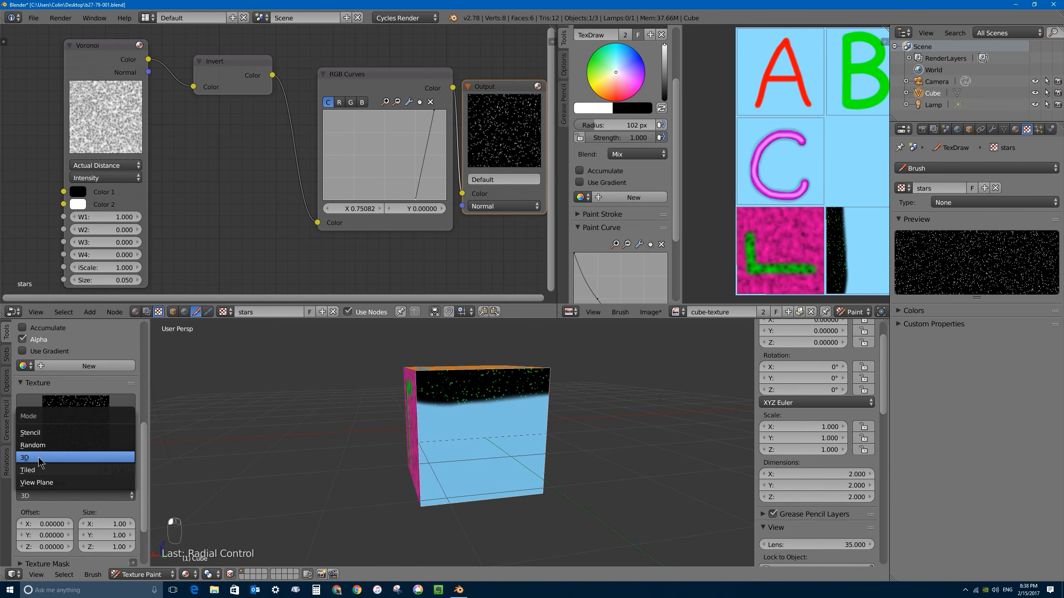
left_click(19, 470)
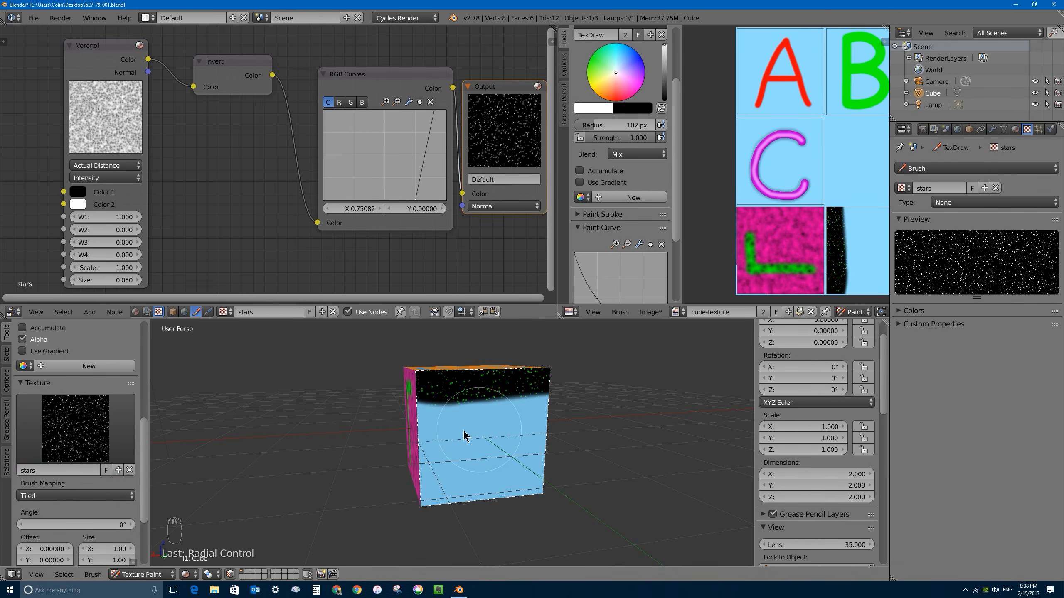
mouse_move(440, 423)
left_mouse_down()
mouse_move(519, 415)
mouse_move(465, 419)
mouse_move(557, 380)
mouse_move(339, 484)
mouse_move(628, 409)
mouse_move(466, 527)
mouse_move(462, 488)
mouse_move(502, 417)
left_mouse_up()
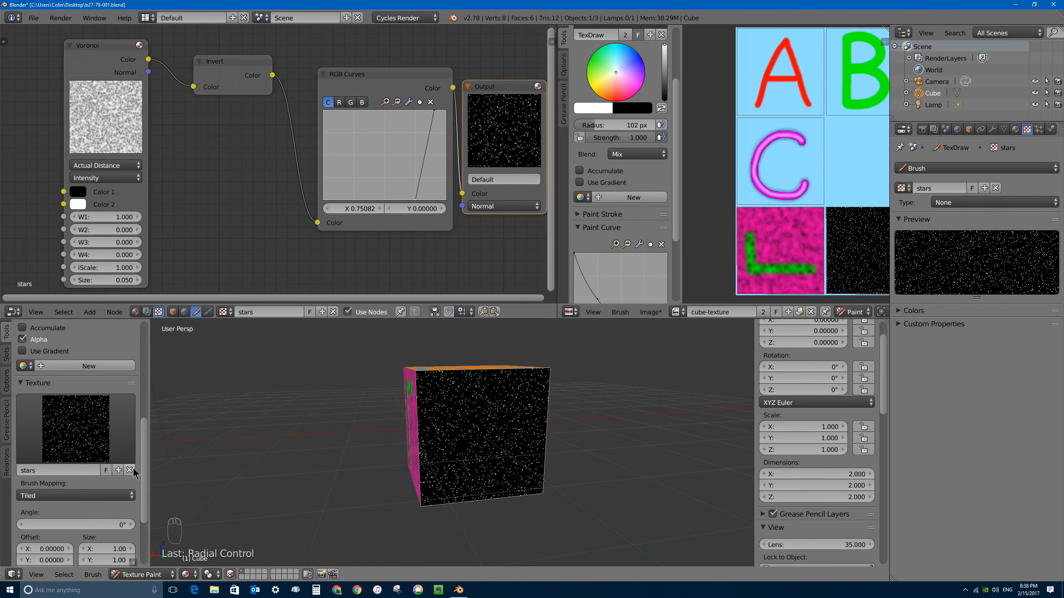
Give the stars texture a fake user and unlink it from the TexDraw brush
left_click(107, 470)
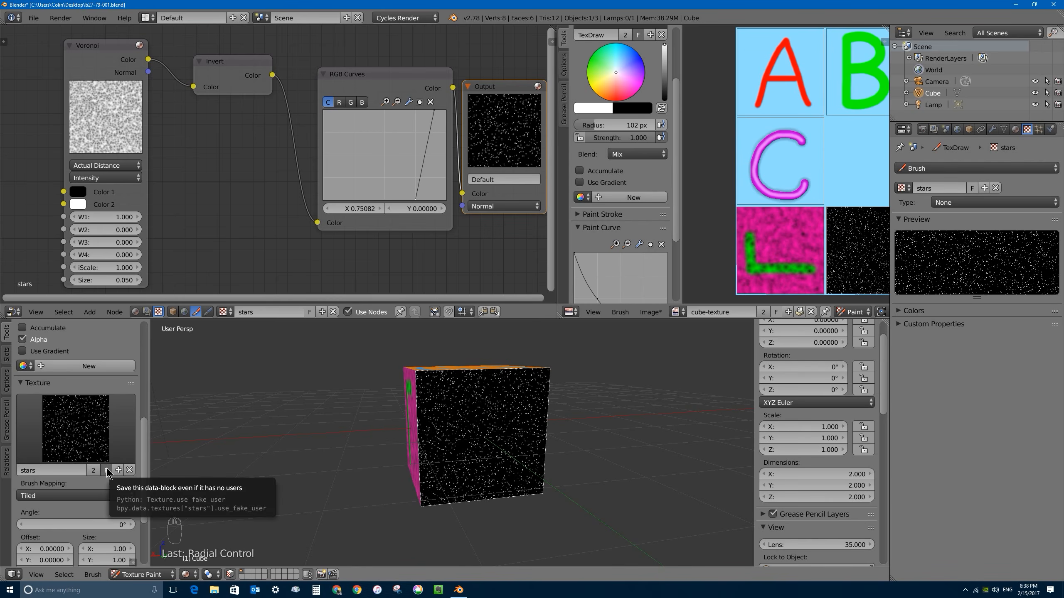
left_click(129, 470)
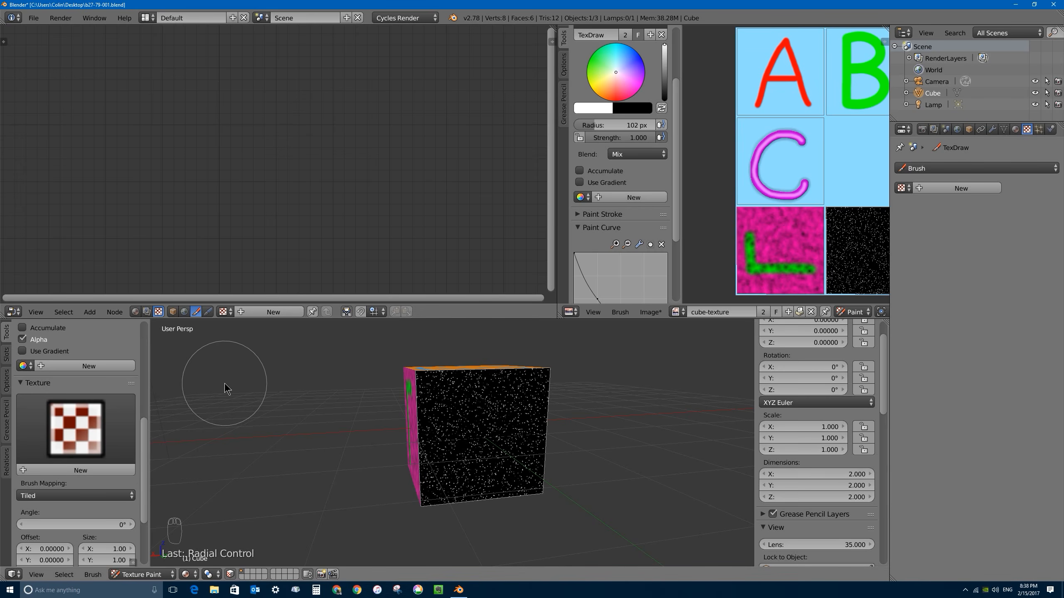
middle_click_drag(79, 369, 80, 387)
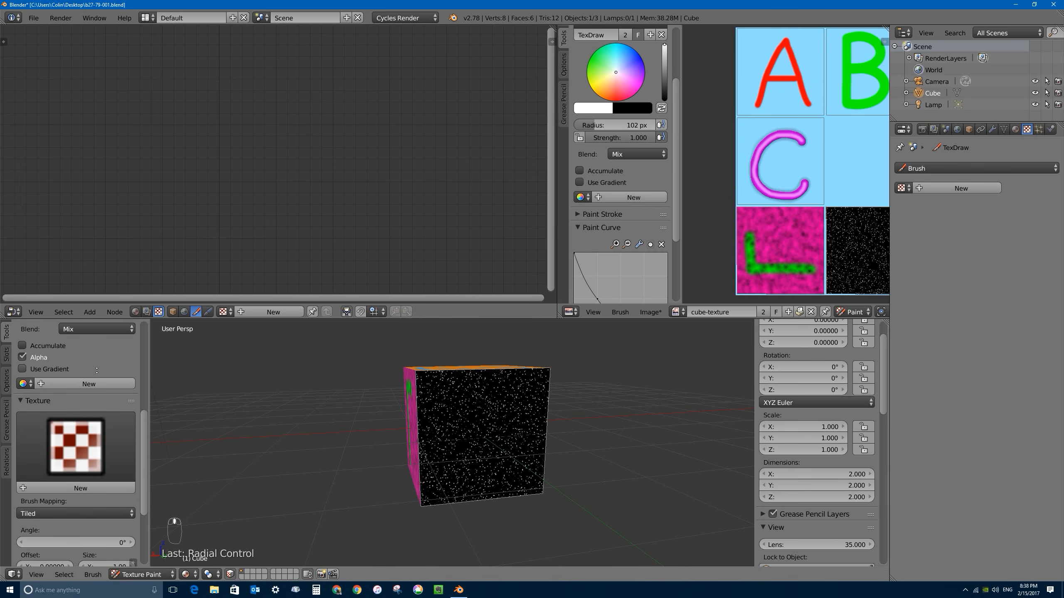
left_click(21, 401)
left_click(22, 415)
left_click(21, 415)
Set the brush color to green and shrink the brush radius to 30 px
scroll(61, 436, "up", 8)
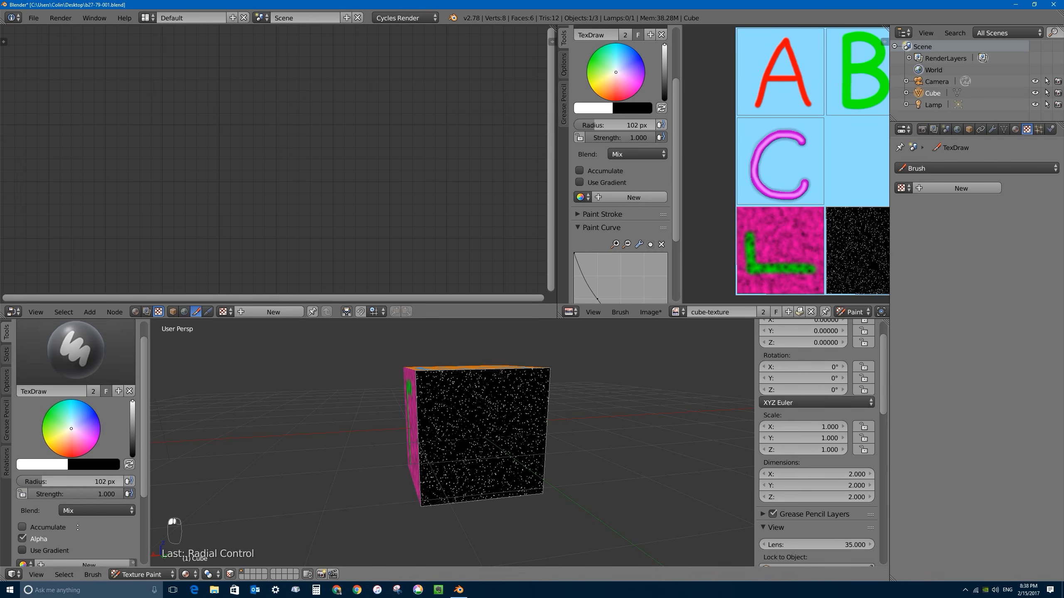
left_click(47, 417)
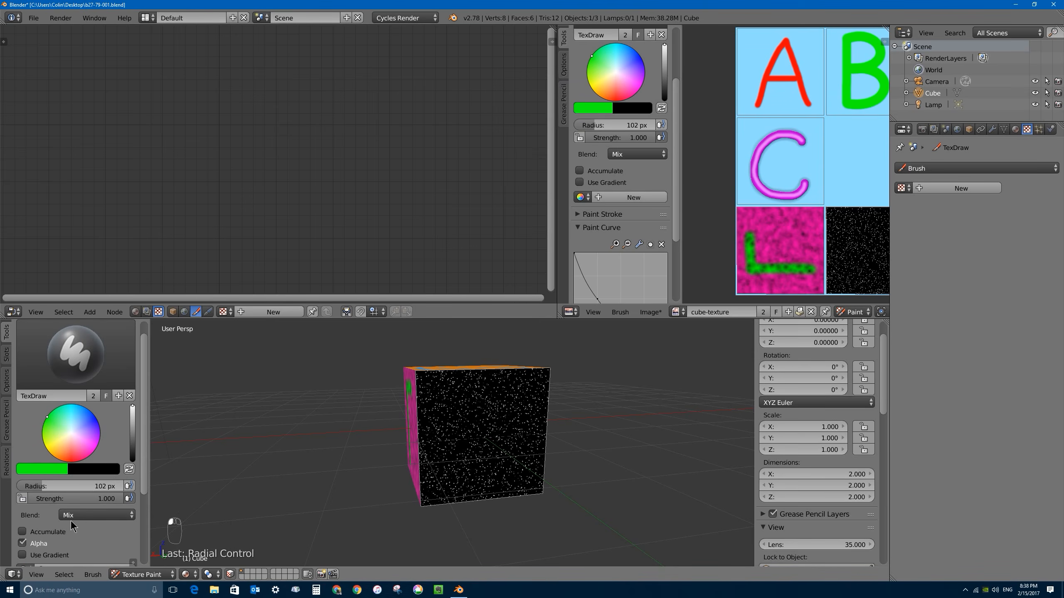
key("f")
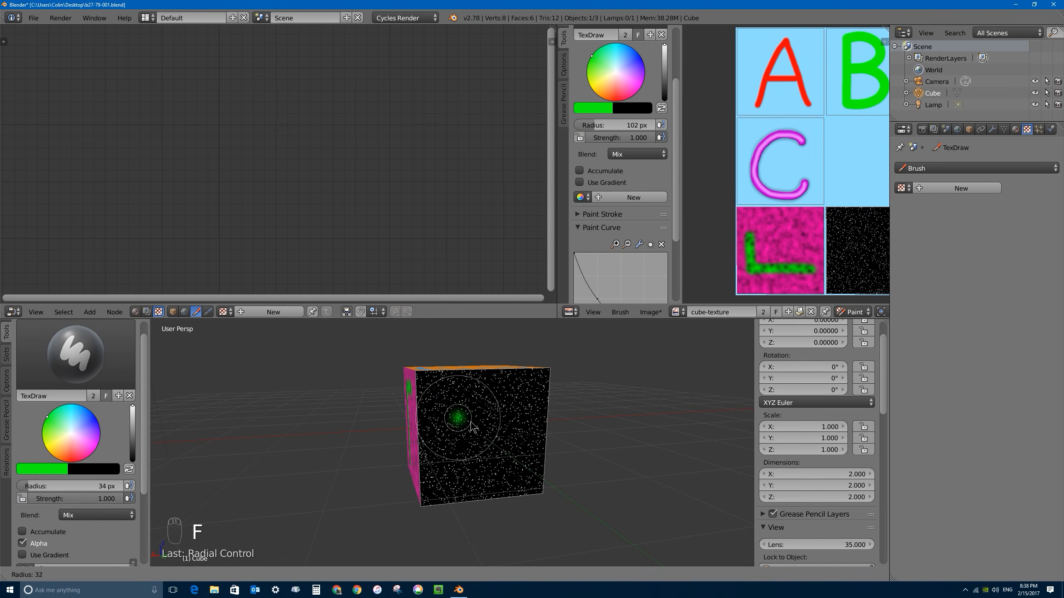
left_click(470, 421)
Try a vertical green stroke on the starry face and undo it
middle_click_drag(478, 442, 466, 426)
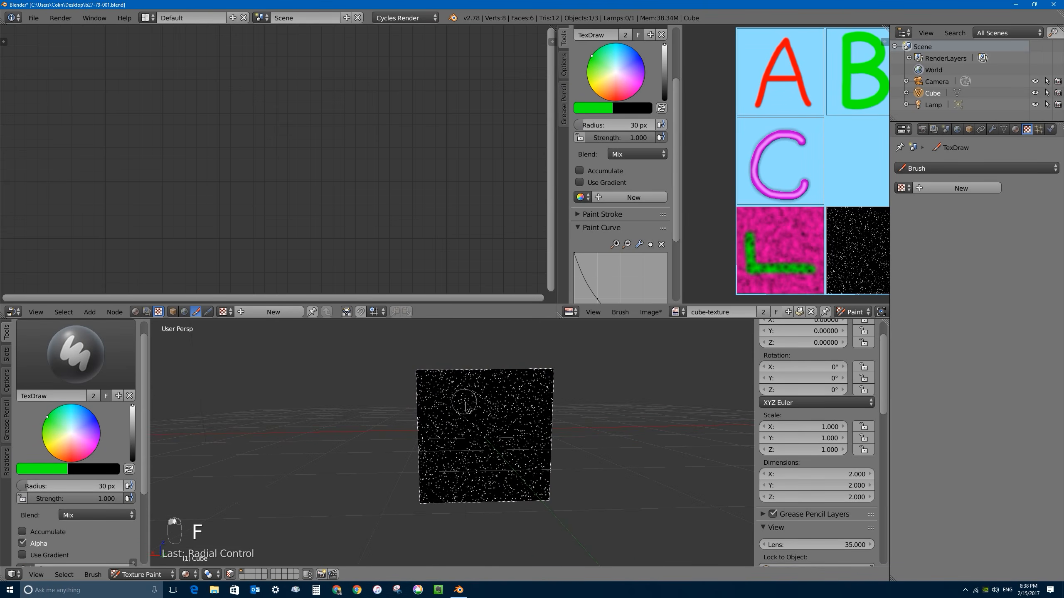
left_click_drag(466, 406, 466, 472)
key("ctrl+z")
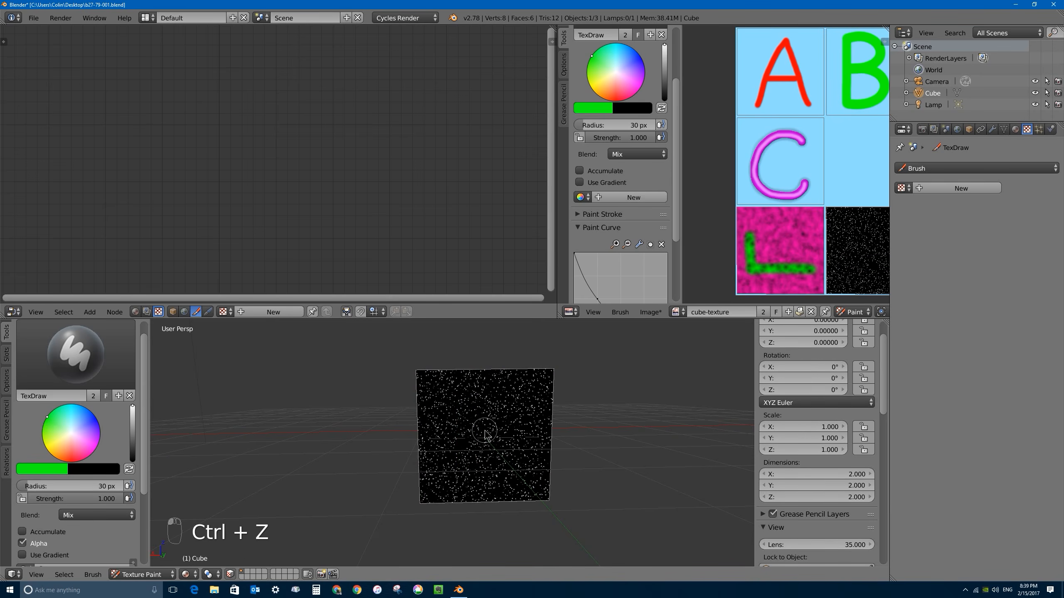
Reduce the brush radius to 13 px and paint a green letter F on the starry cube face
key("f")
left_click(478, 436)
left_click_drag(466, 403, 468, 464)
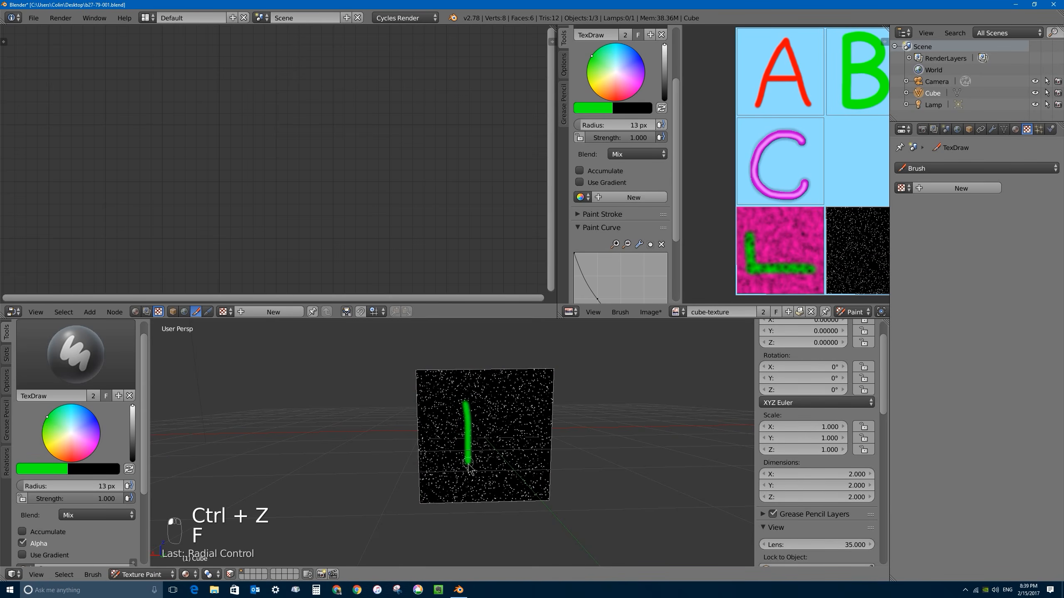
left_click_drag(465, 403, 520, 403)
left_click_drag(468, 432, 502, 434)
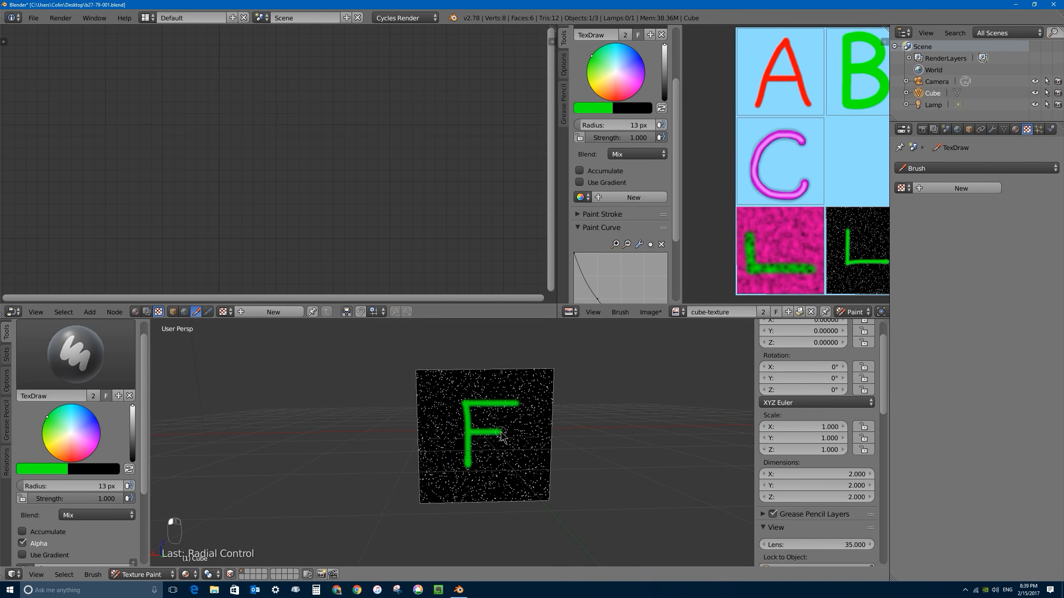
Enlarge the 3D viewport and examine the painted F on the starry face and the neighbouring magenta face up close
middle_click_drag(544, 461, 507, 351)
scroll(514, 451, "up", 7)
scroll(529, 444, "down", 3)
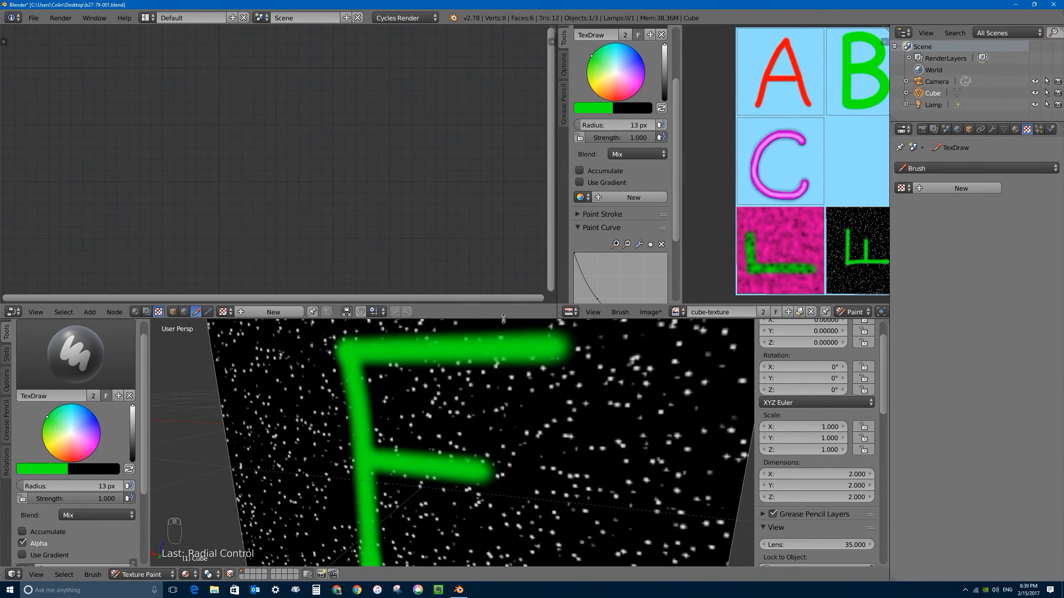
left_click_drag(502, 318, 502, 141)
middle_click_drag(435, 359, 452, 371)
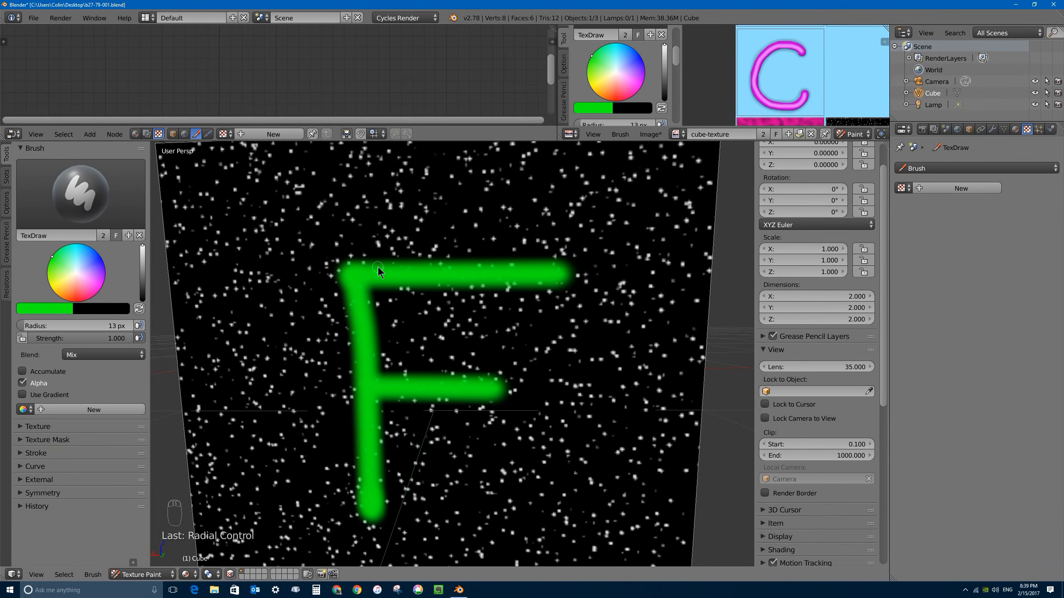
middle_click_drag(312, 295, 377, 316)
scroll(423, 319, "down", 5)
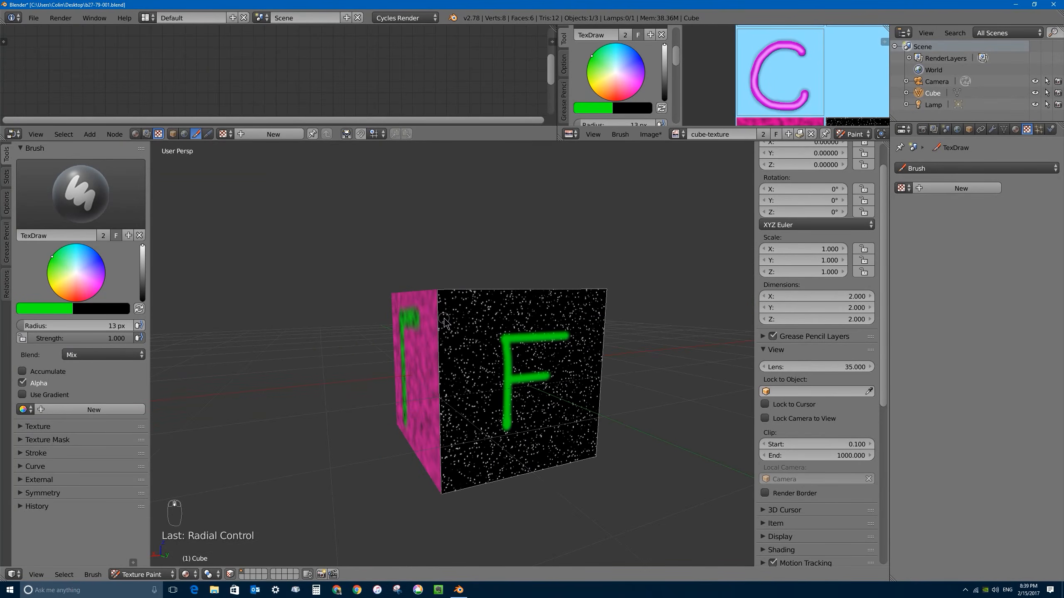
scroll(456, 332, "up", 2)
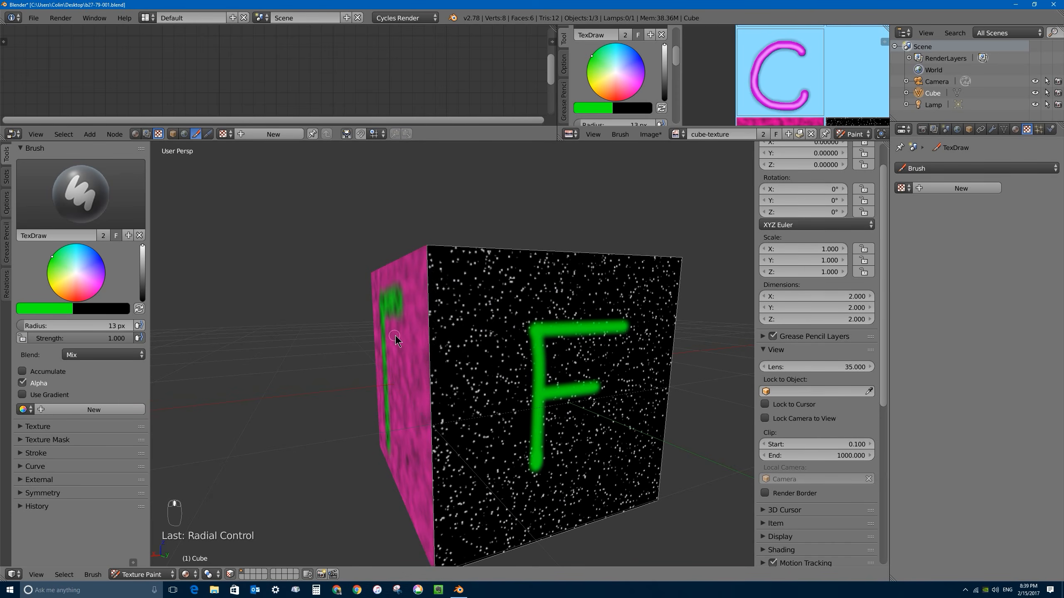
middle_click_drag(396, 338, 407, 339)
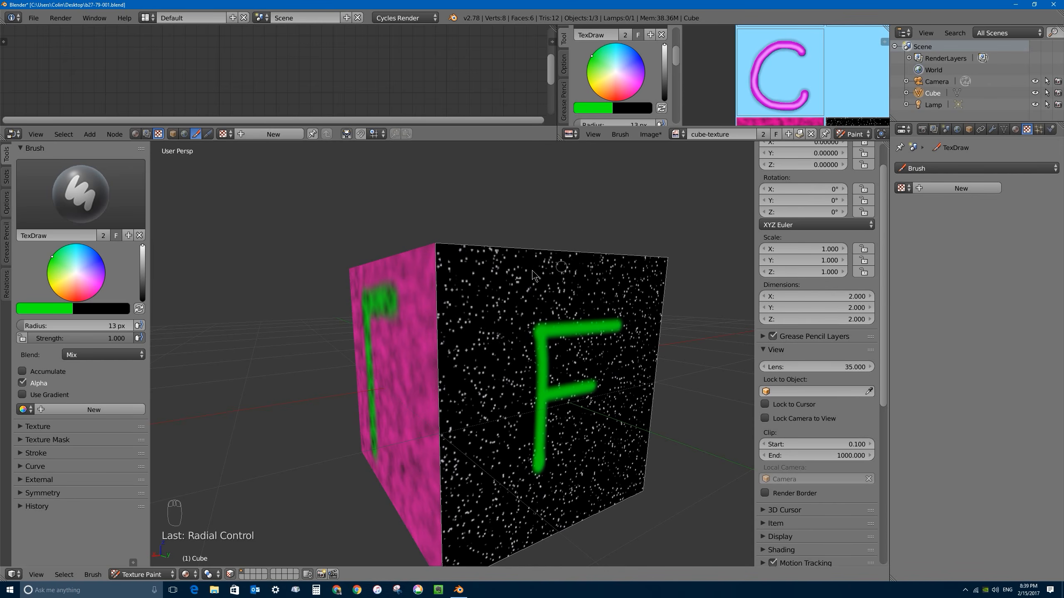
Switch to the Clone brush, set a clone source on the starry face beside the F, and enlarge the brush radius to 57 px
left_click(73, 201)
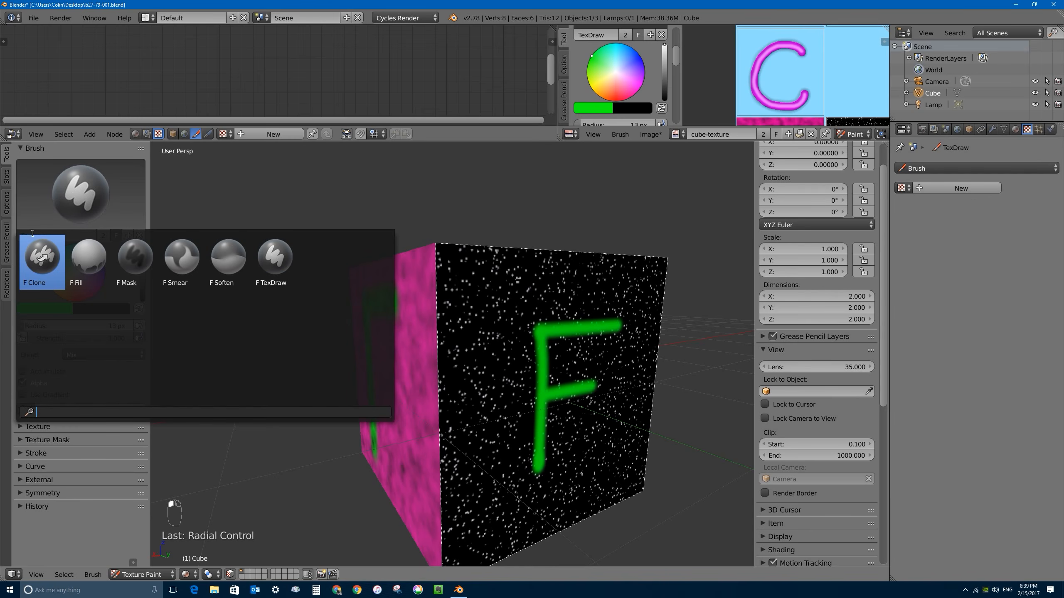
left_click(42, 256)
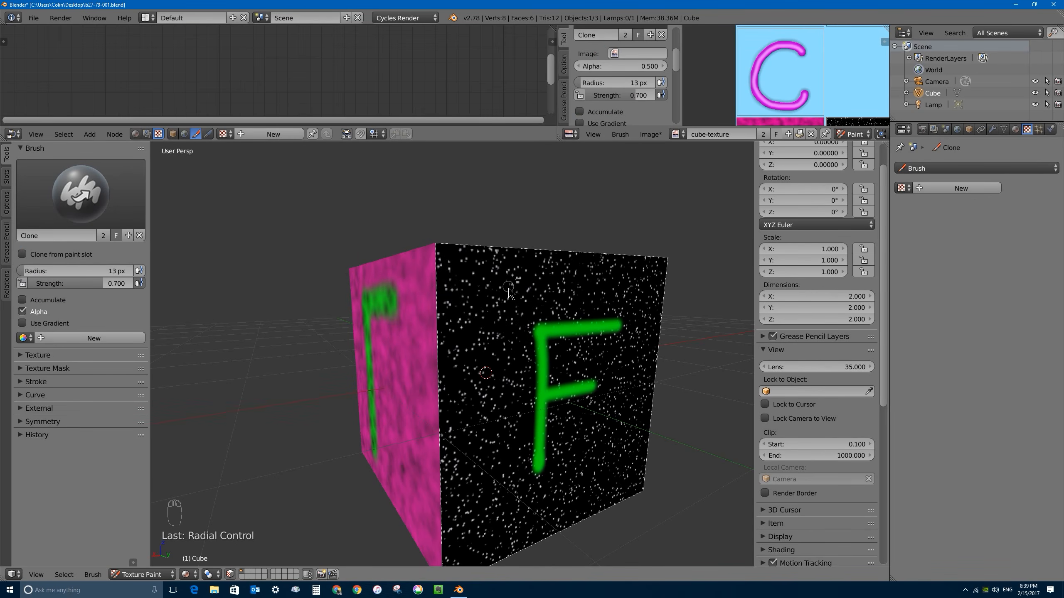
left_click(578, 290, "ctrl")
middle_click_drag(491, 307, 502, 305)
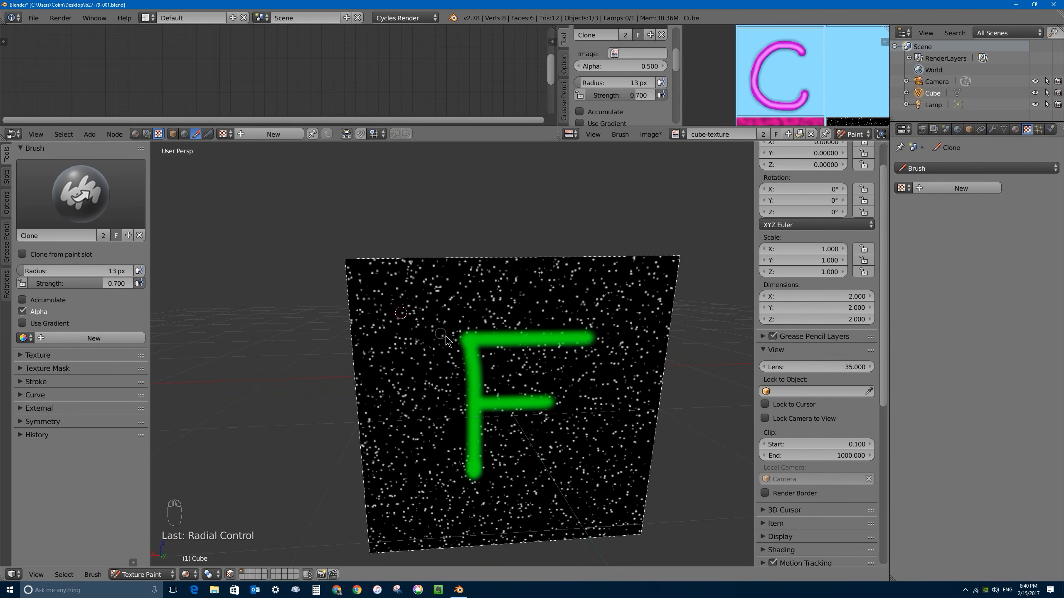
key("f")
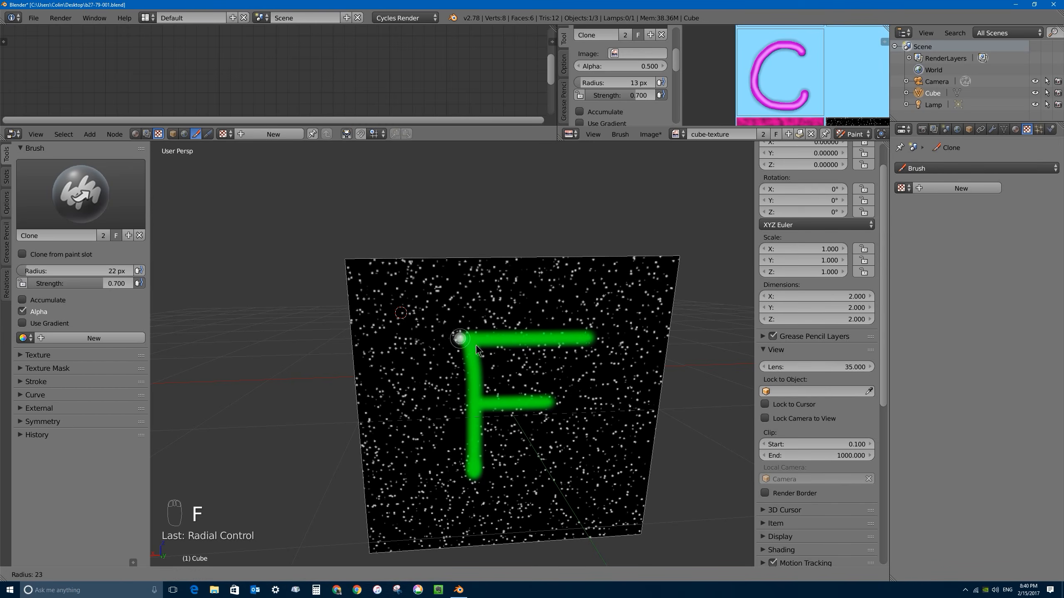
left_click(483, 359)
Try cloning stars over the F's top bar at the current brush strength and undo the strokes
mouse_move(474, 340)
left_mouse_down()
mouse_move(468, 357)
mouse_move(485, 352)
left_mouse_up()
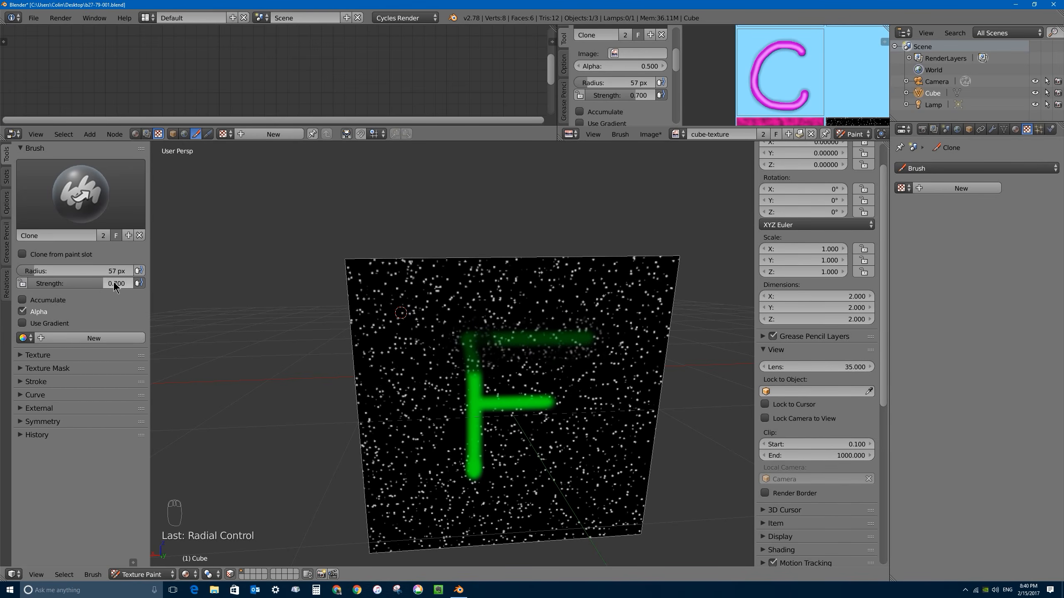
key("ctrl+z")
key("ctrl+z")
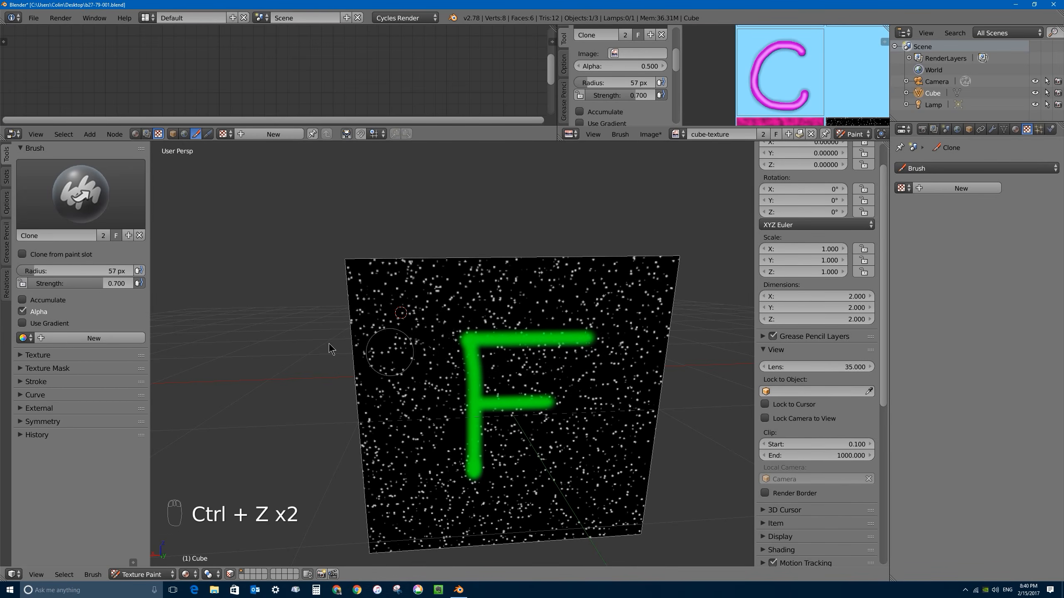
Set the Clone brush strength to 1.000 and clone stars over the top bar of the green F
left_click_drag(112, 284, 147, 285)
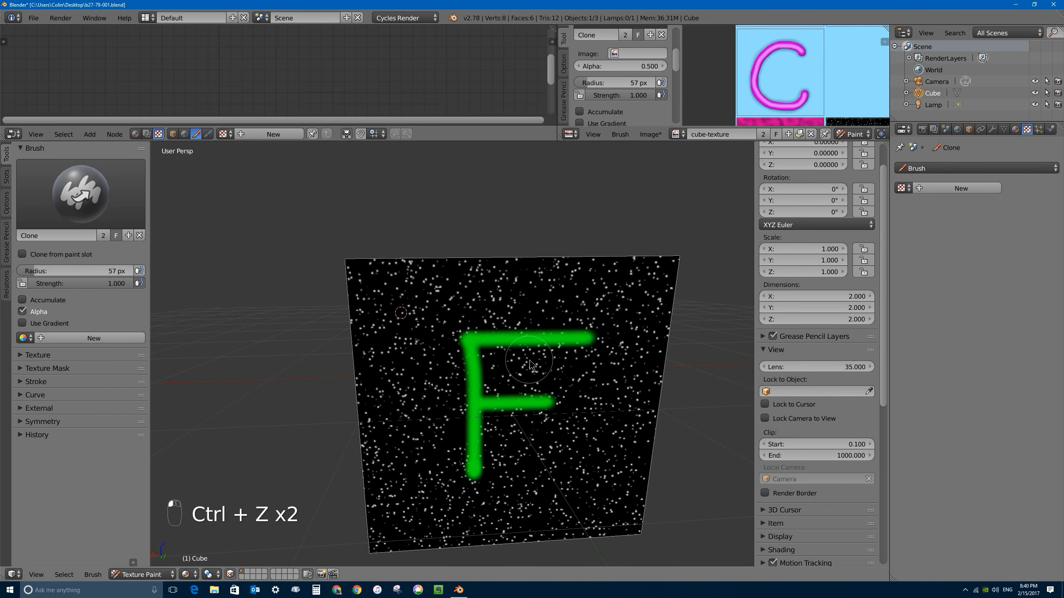
left_click_drag(467, 338, 586, 336)
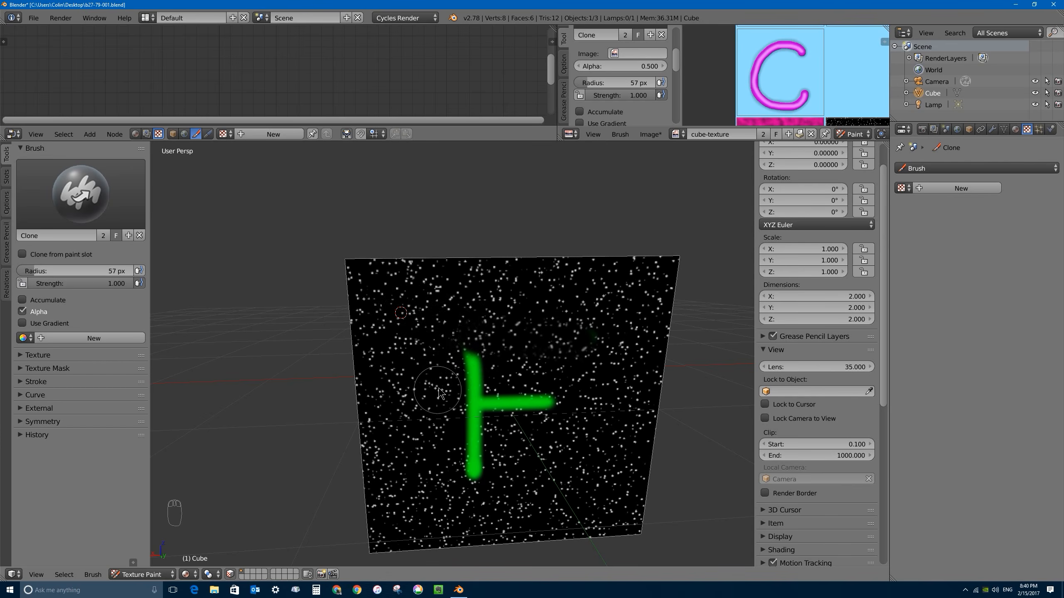
Try cloning from a source just beside the F's stem over the stem and middle bar, and undo the stroke
left_click(435, 370, "ctrl")
mouse_move(465, 366)
left_mouse_down()
mouse_move(474, 362)
mouse_move(474, 400)
mouse_move(536, 401)
left_mouse_up()
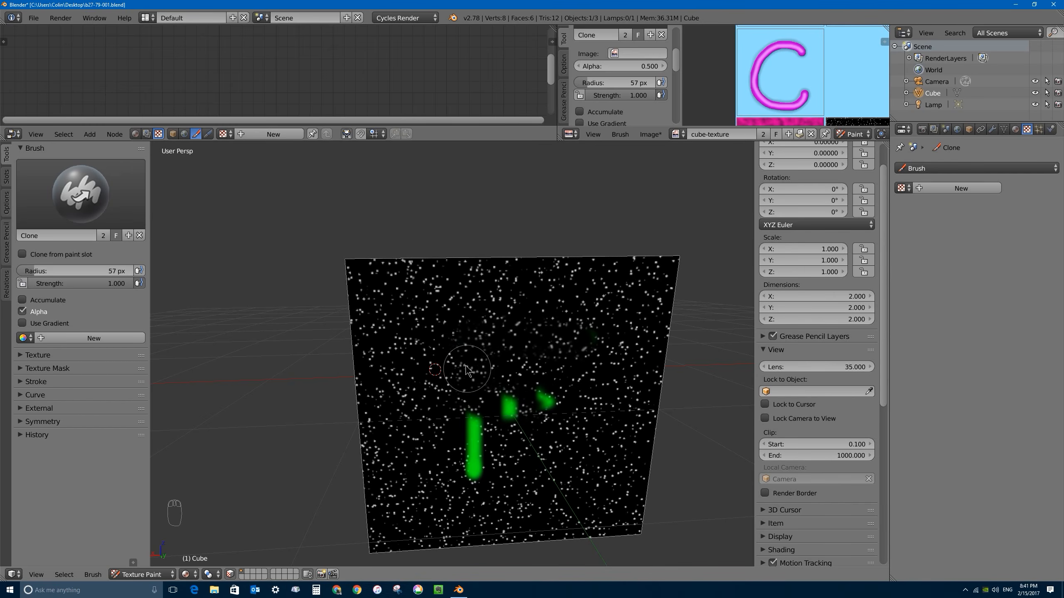
key("ctrl+z")
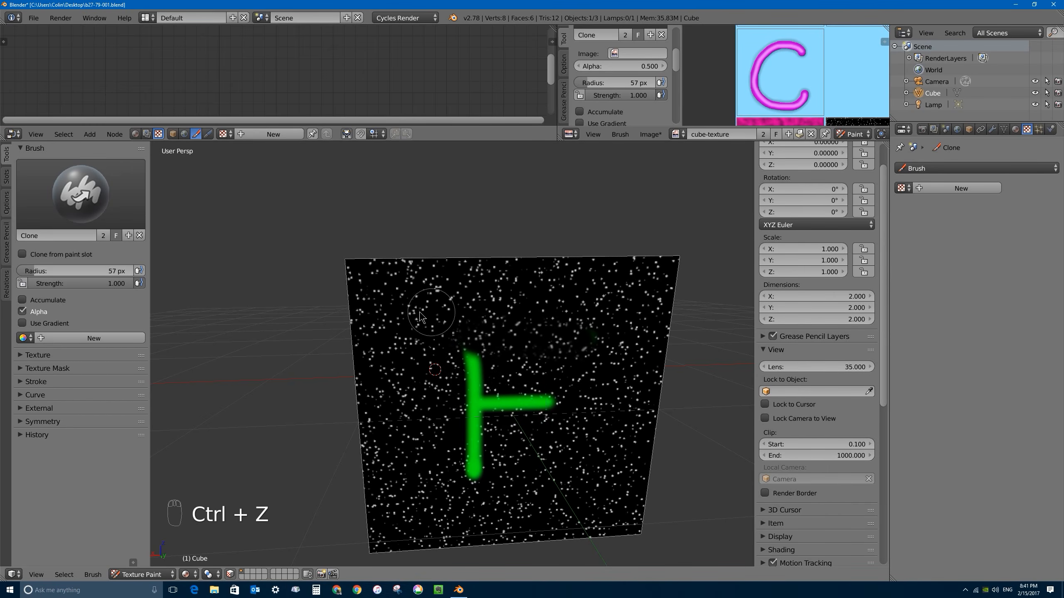
Set the clone source in a clean starry area above the F and clone over its upper stem and middle bar
left_click(410, 296, "ctrl")
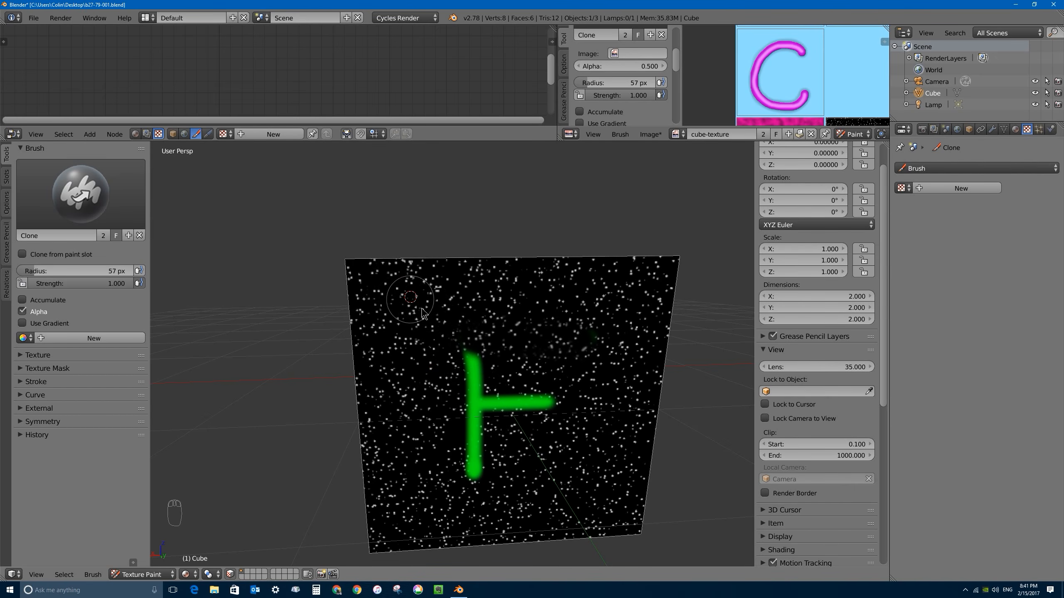
mouse_move(469, 362)
left_mouse_down()
mouse_move(479, 419)
mouse_move(551, 400)
left_mouse_up()
middle_click_drag(490, 445, 475, 438)
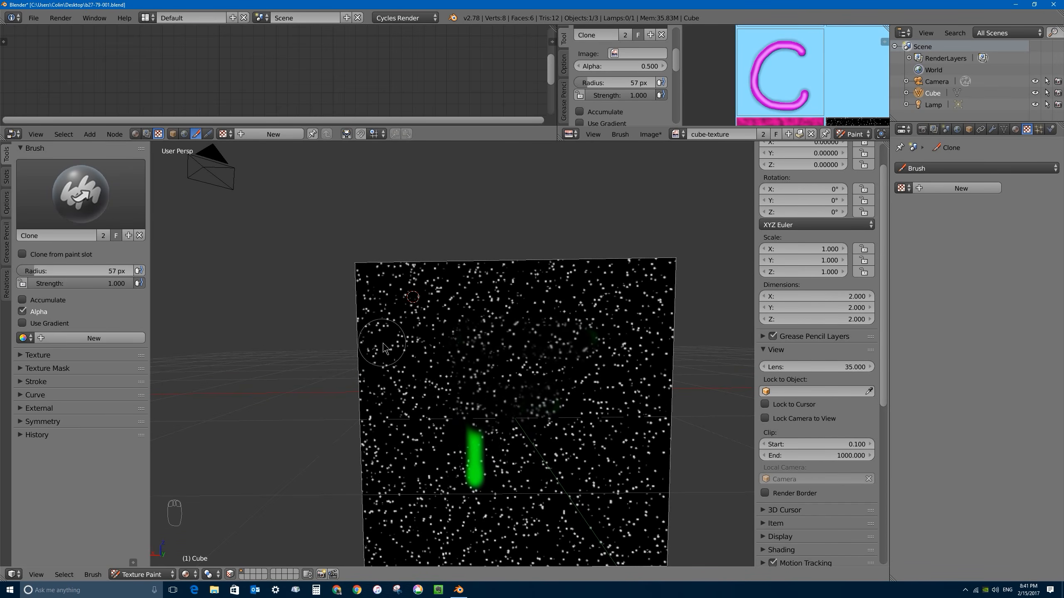
Place the clone source on the orange top face and clone over most of the F's remaining lower stem
middle_click_drag(434, 344, 434, 281)
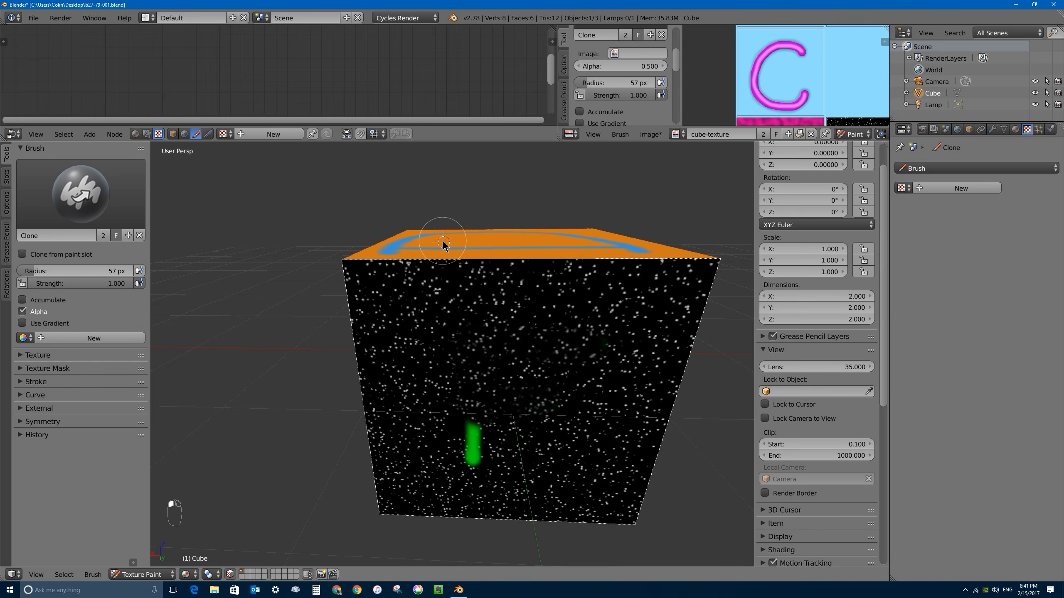
middle_click_drag(434, 252, 442, 245)
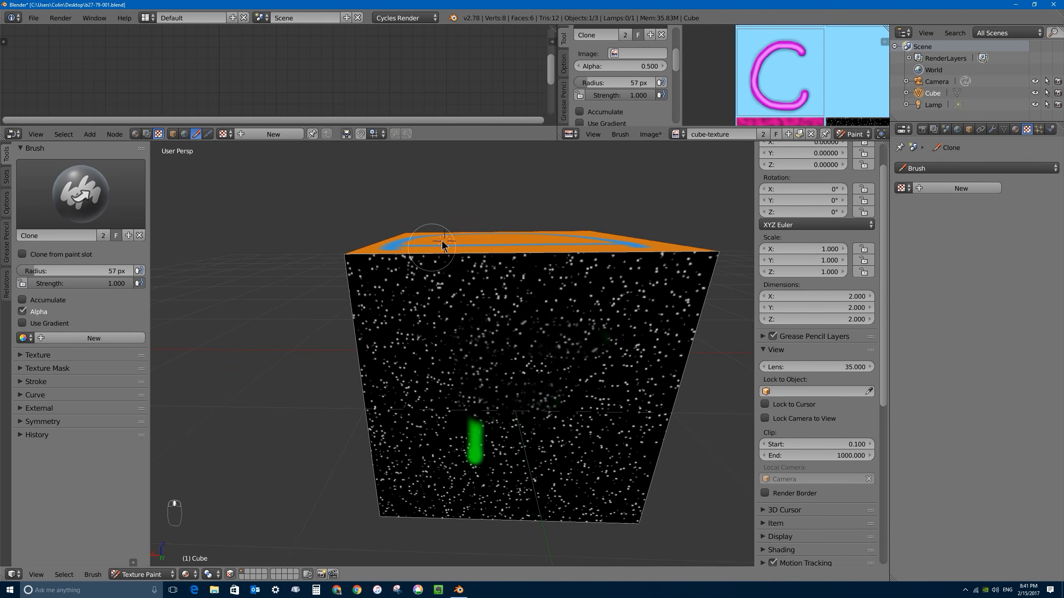
mouse_move(472, 422)
left_mouse_down()
mouse_move(474, 459)
mouse_move(469, 417)
left_mouse_up()
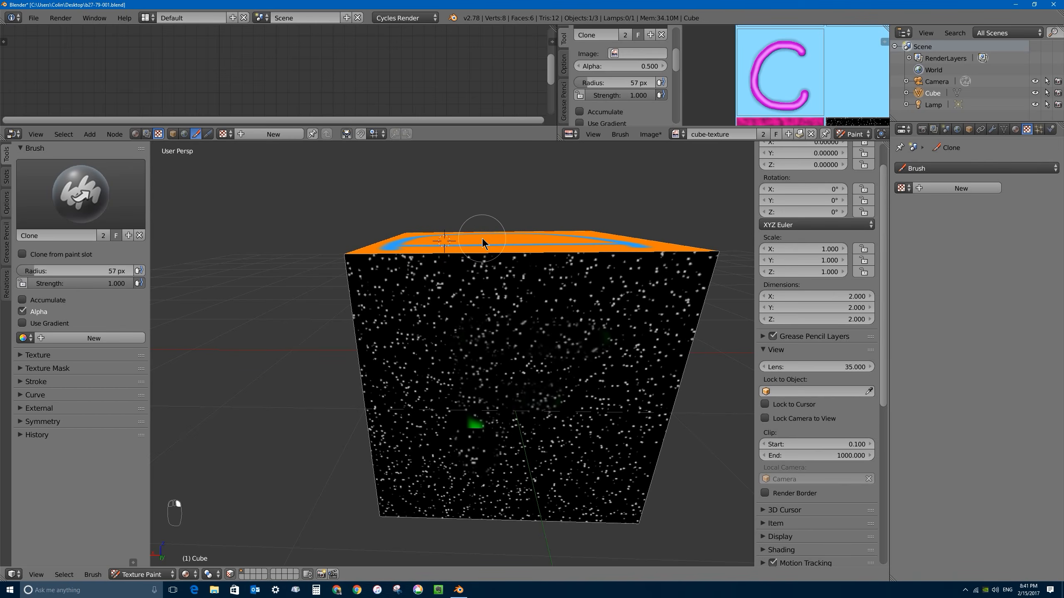
Try cloning the orange face across the middle of the starry face and undo the stroke
mouse_move(473, 358)
left_mouse_down()
mouse_move(486, 433)
mouse_move(475, 336)
mouse_move(423, 354)
mouse_move(410, 347)
left_mouse_up()
mouse_move(472, 358)
left_mouse_down()
mouse_move(544, 357)
mouse_move(409, 356)
mouse_move(603, 356)
mouse_move(590, 355)
mouse_move(669, 367)
mouse_move(449, 359)
left_mouse_up()
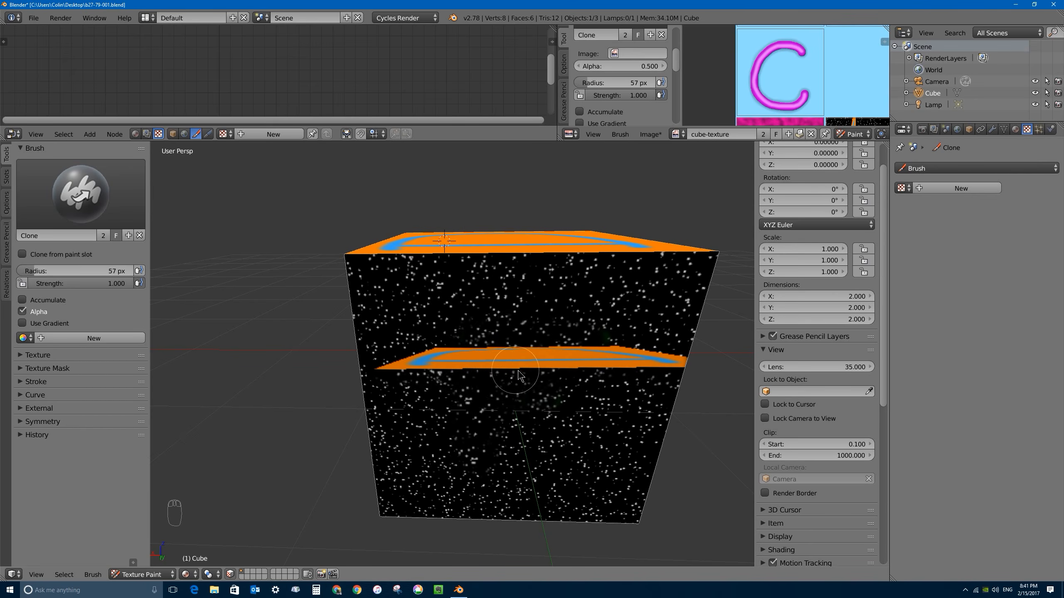
key("ctrl+z")
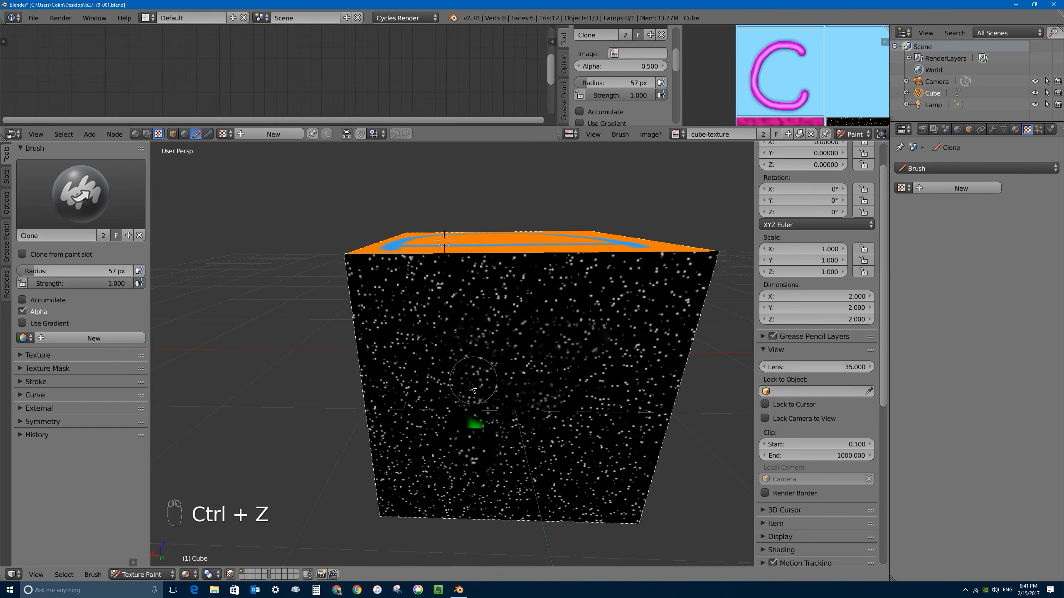
Resample clone sources on the starry face and clone stars over the last green remnants of the F
middle_click_drag(489, 415, 546, 379)
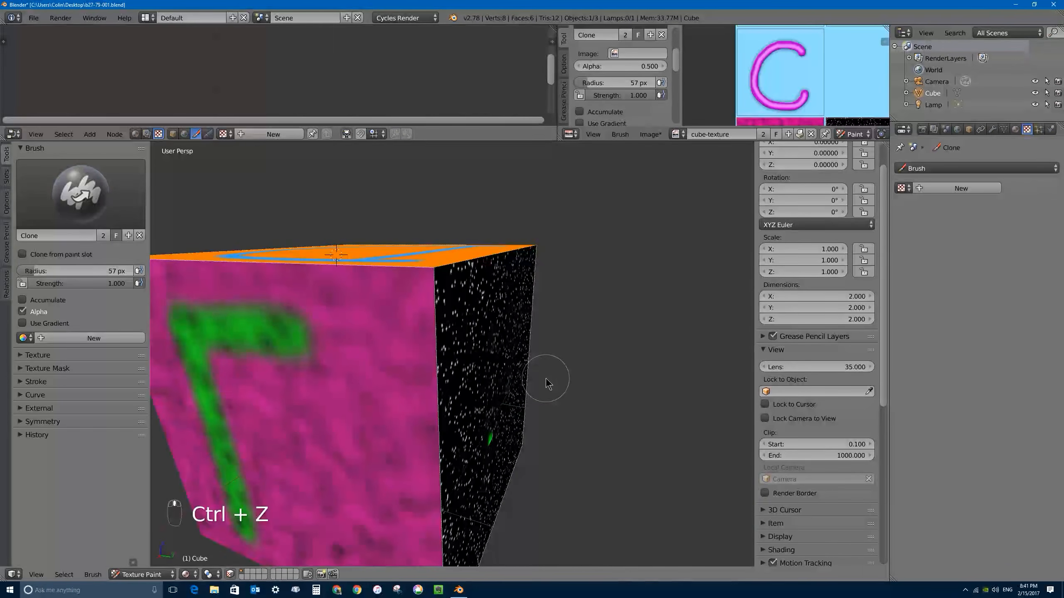
left_click(495, 303, "ctrl")
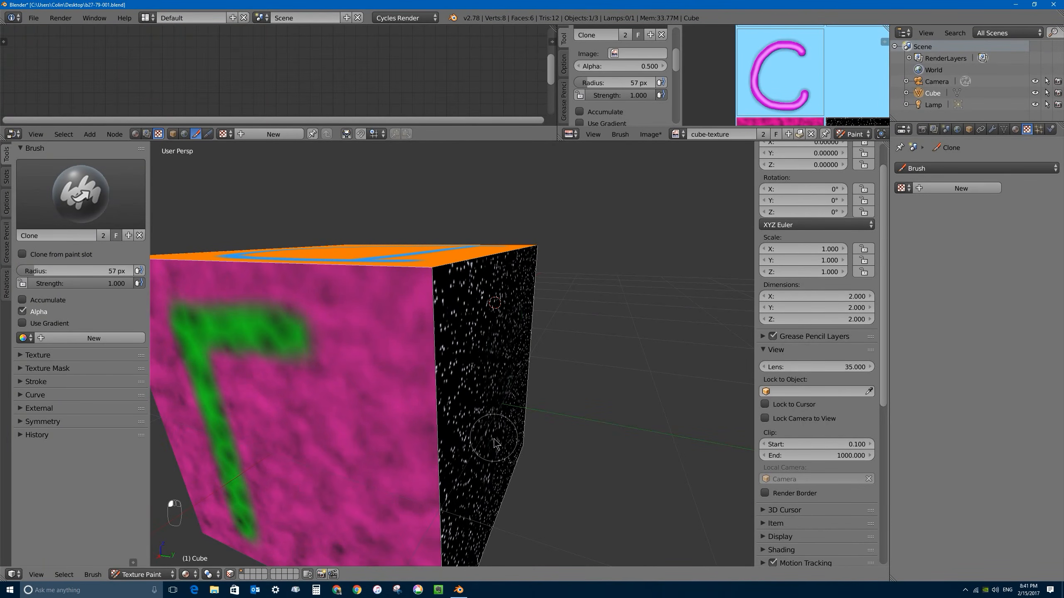
middle_click_drag(493, 436, 475, 421)
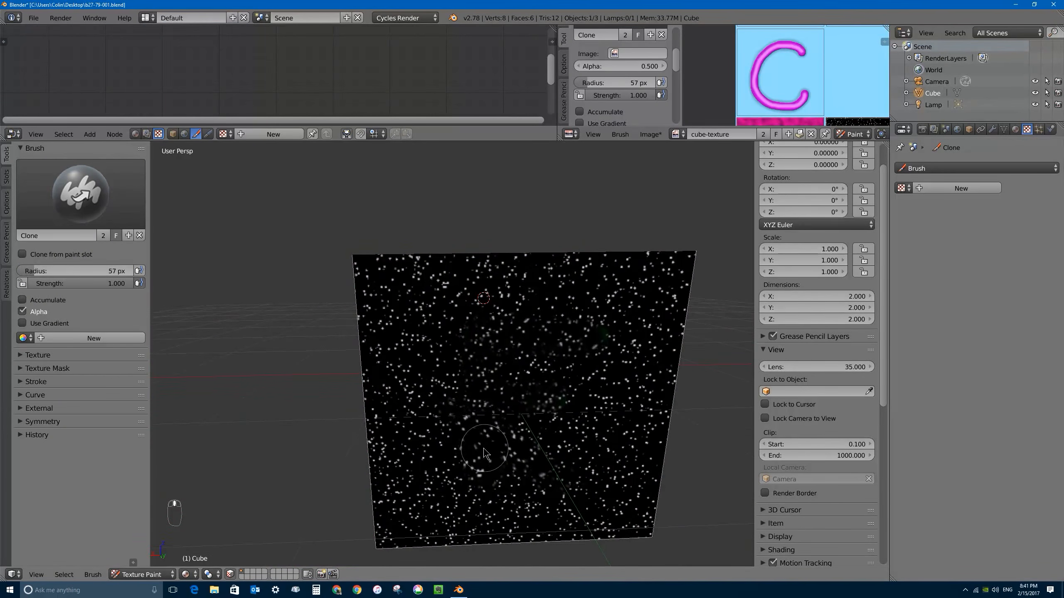
mouse_move(521, 474)
middle_mouse_down()
mouse_move(511, 446)
mouse_move(540, 423)
mouse_move(507, 453)
middle_mouse_up()
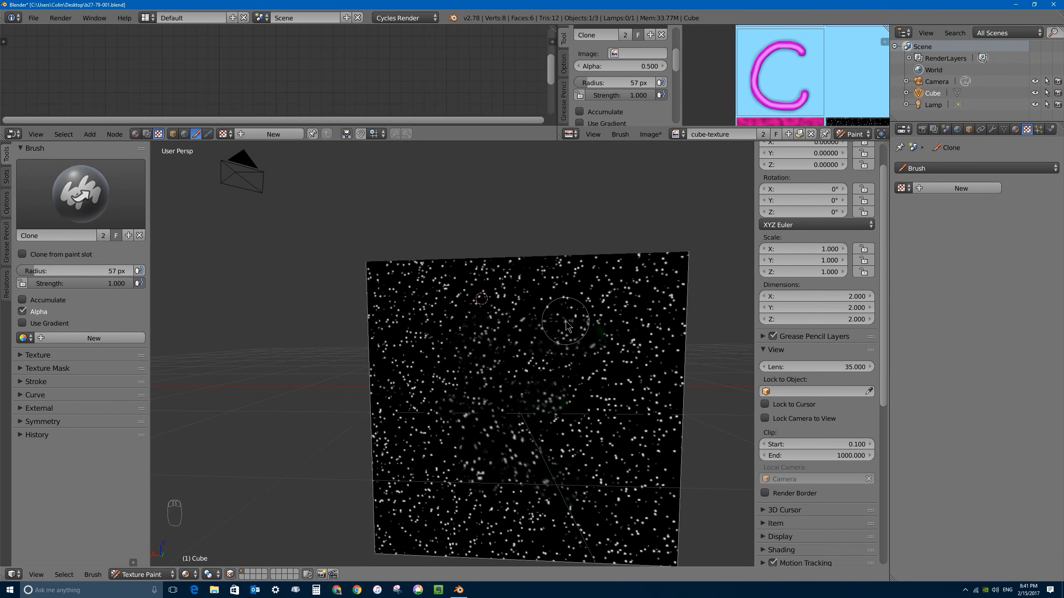
left_click(445, 353, "ctrl")
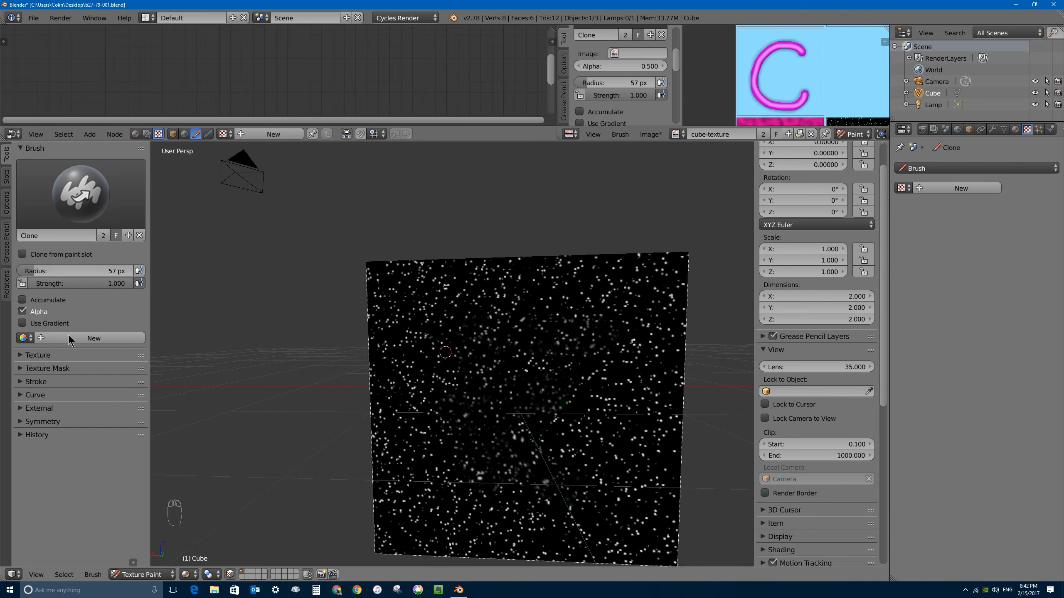
Switch back to the TexDraw brush and expand its Texture Mask settings
left_click(72, 200)
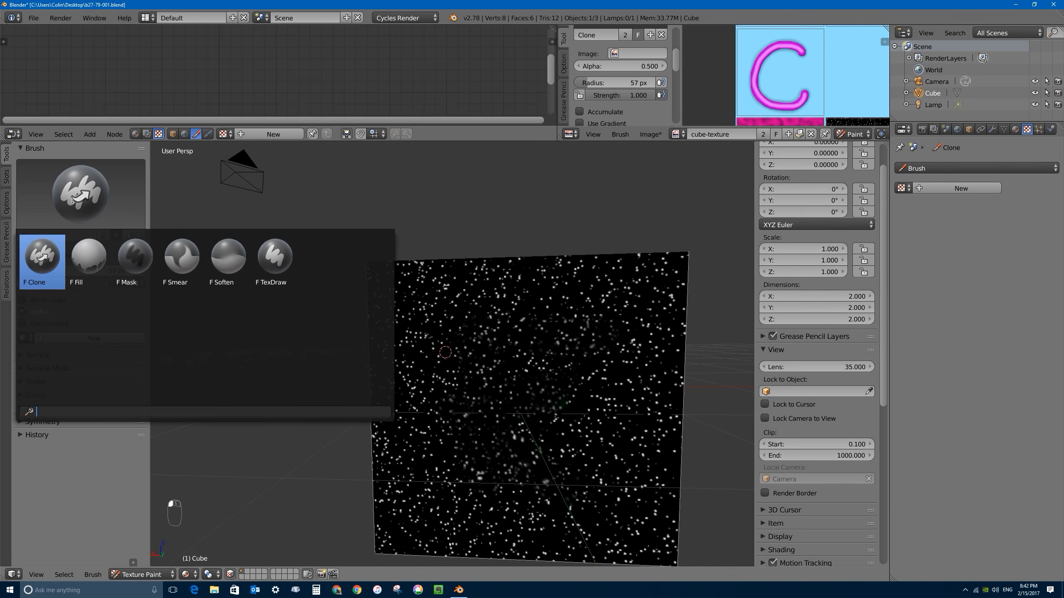
left_click(274, 258)
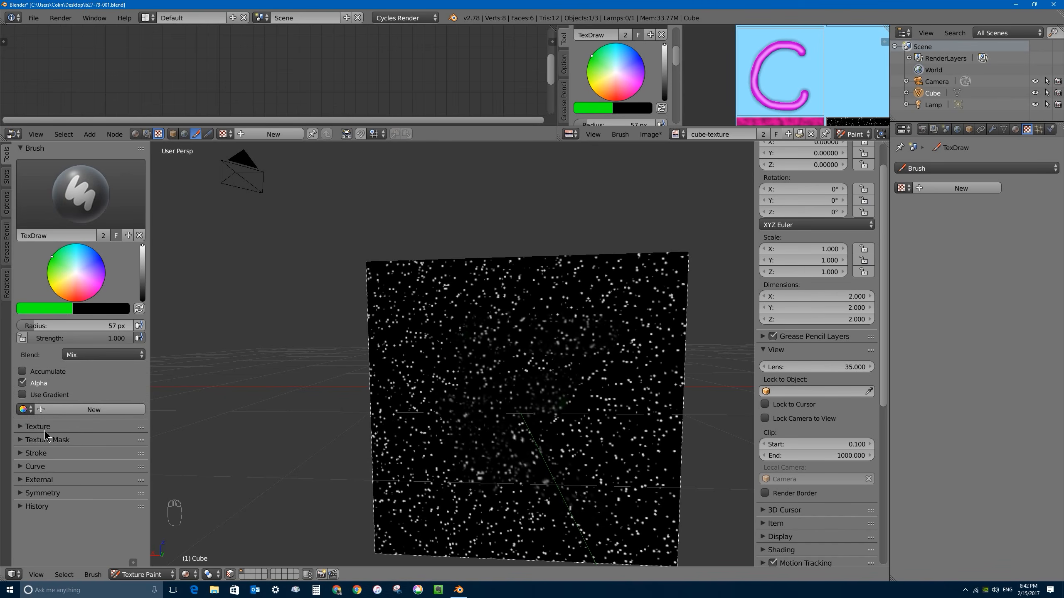
left_click(21, 427)
left_click_drag(22, 427, 27, 459)
left_click(19, 444)
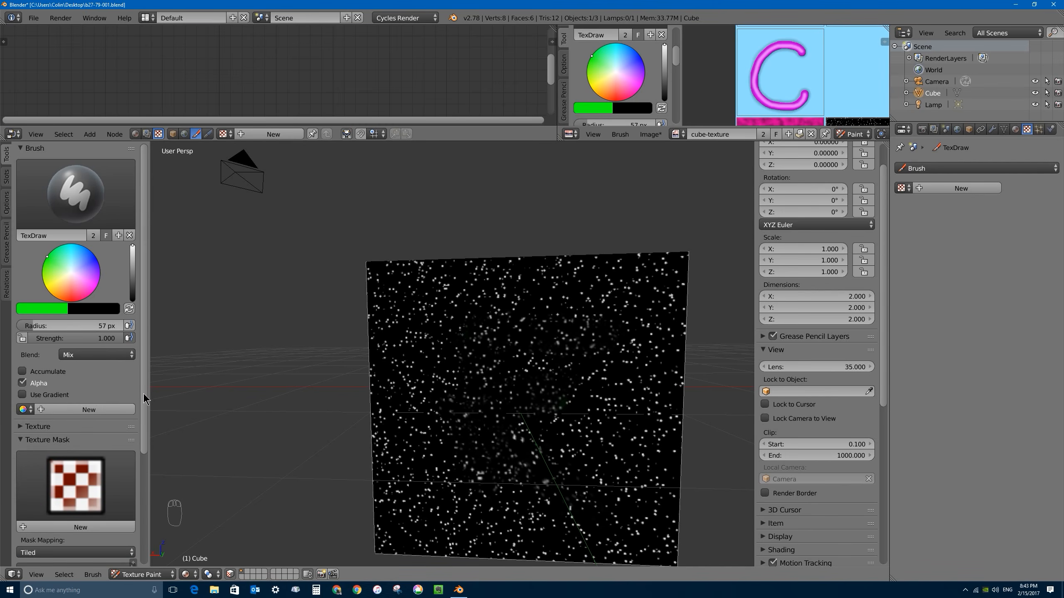
scroll(68, 378, "down", 5)
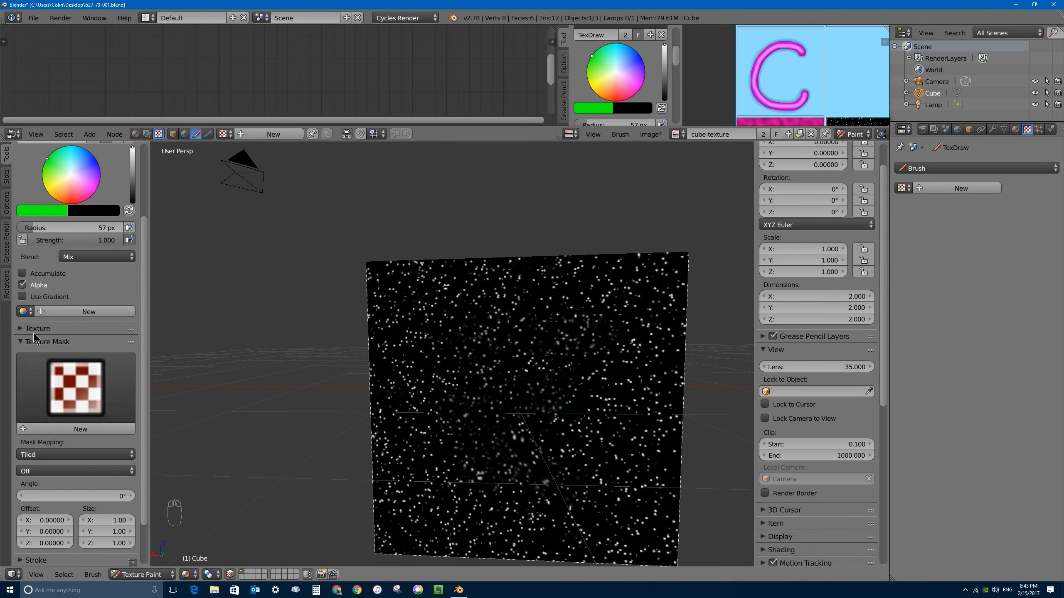
Add a new texture as the brush's texture mask and name it letter-F
left_click(86, 429)
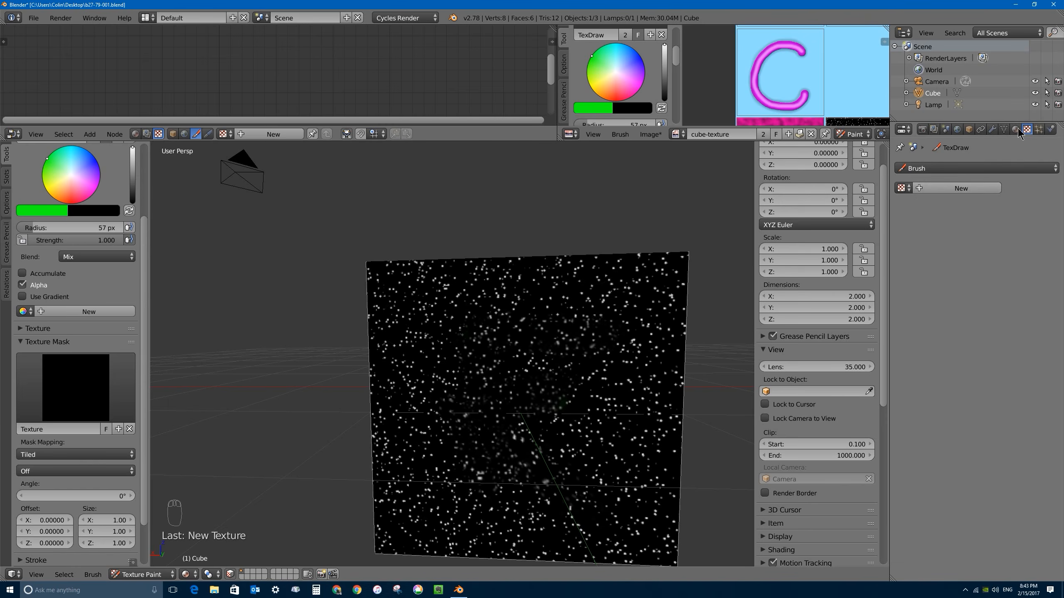
left_click(936, 168)
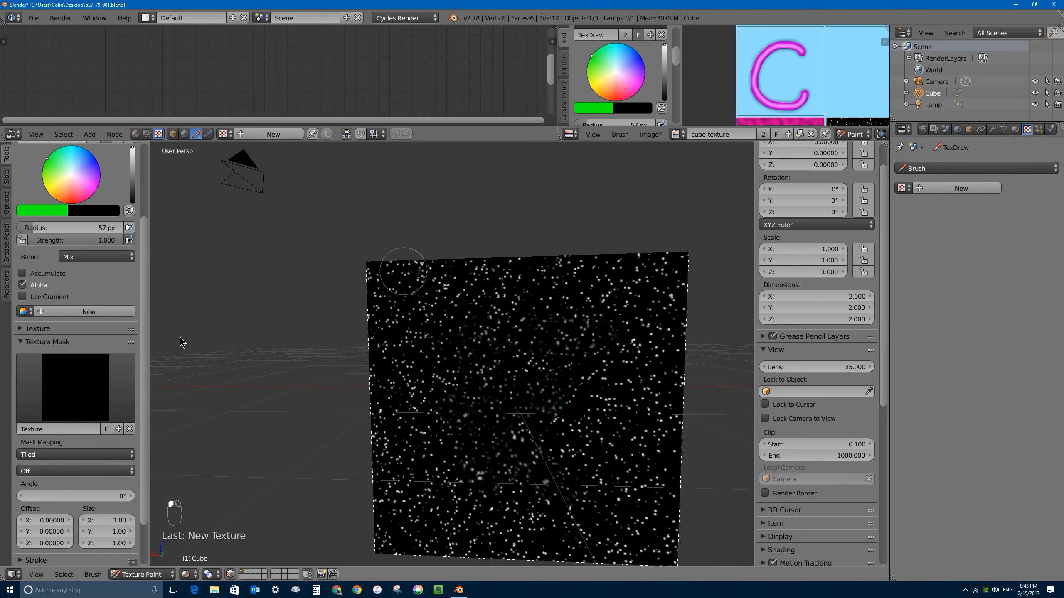
left_click(58, 425)
type("letter-F")
key("Return")
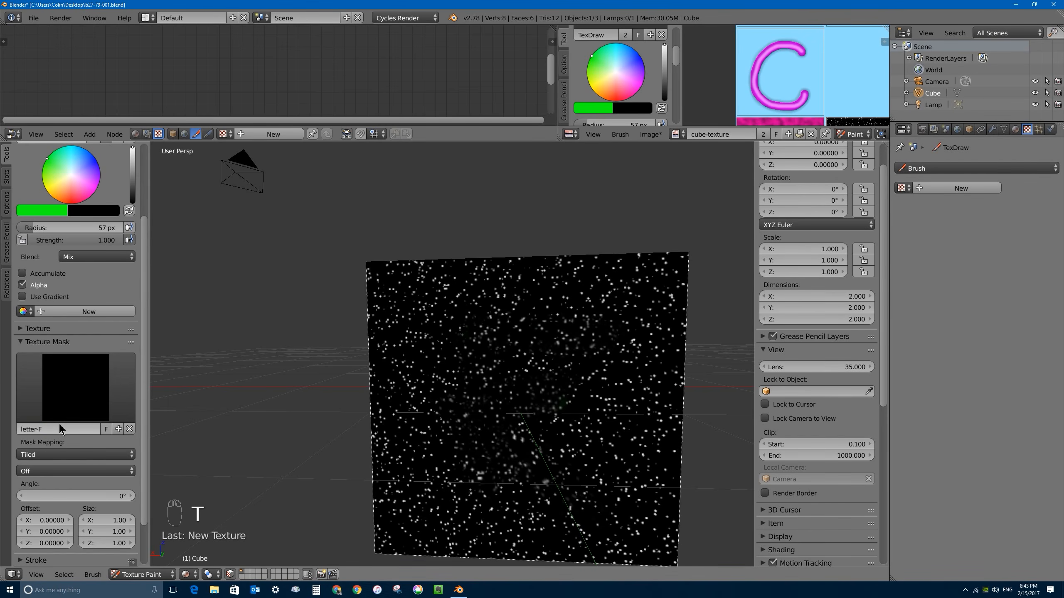
Show the letter-F brush mask's texture properties and set its type to Clouds with the Voronoi Crackle noise basis
left_click(930, 169)
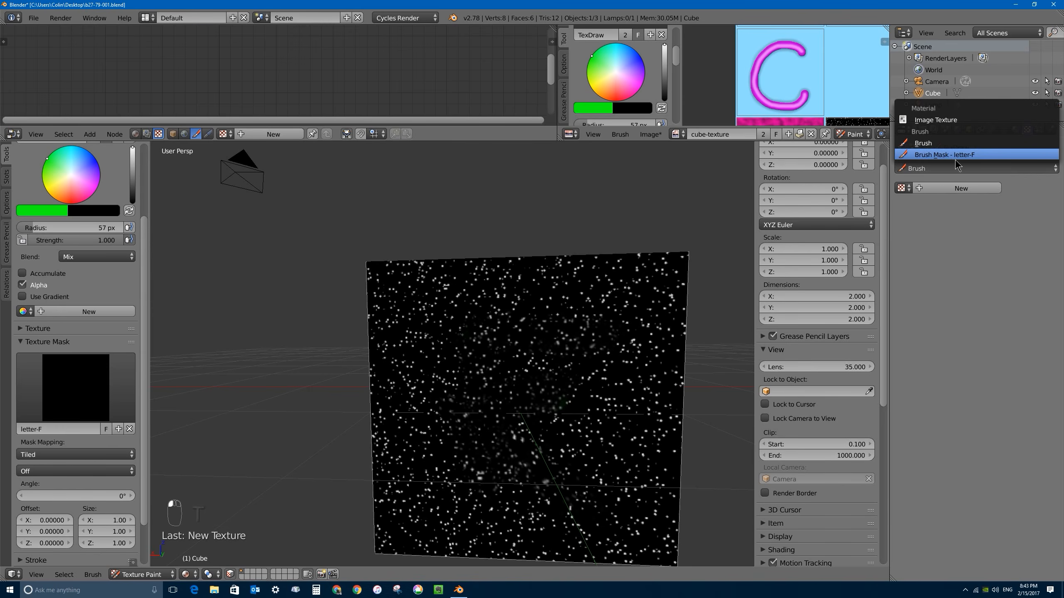
left_click(978, 159)
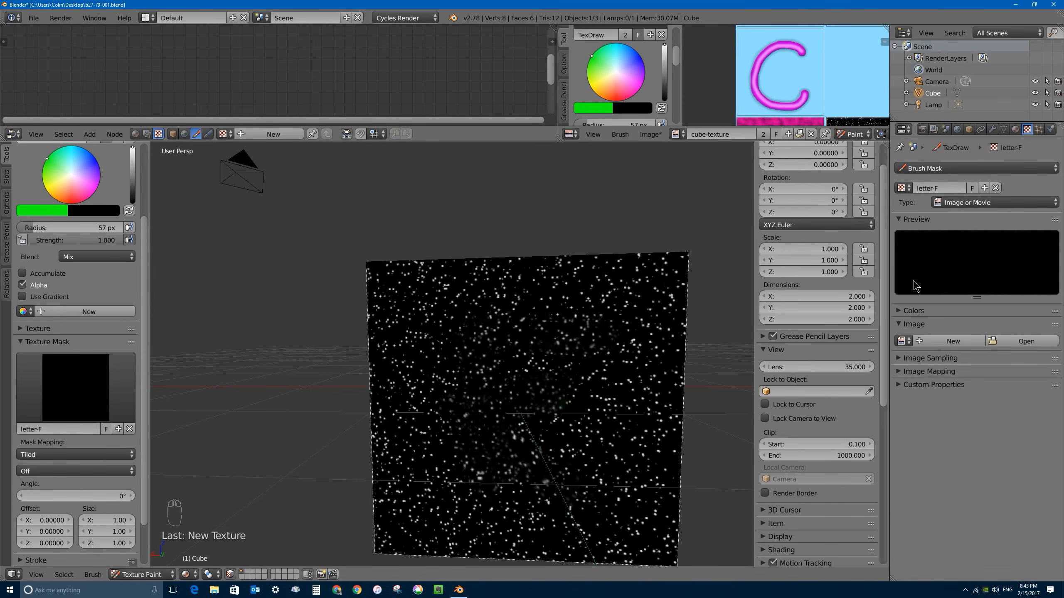
left_click(999, 203)
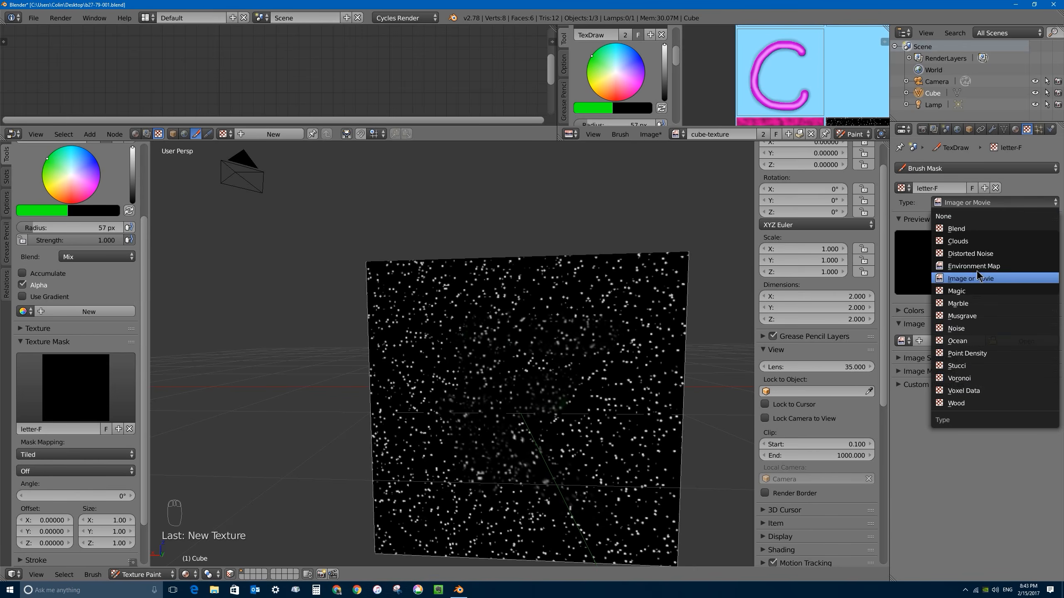
left_click(971, 242)
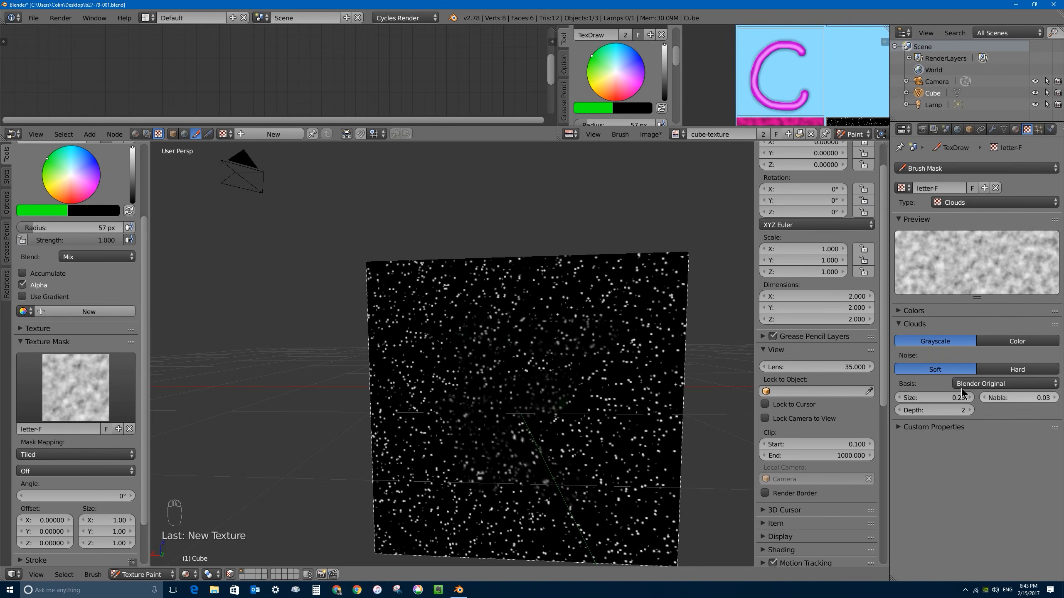
left_click(1002, 385)
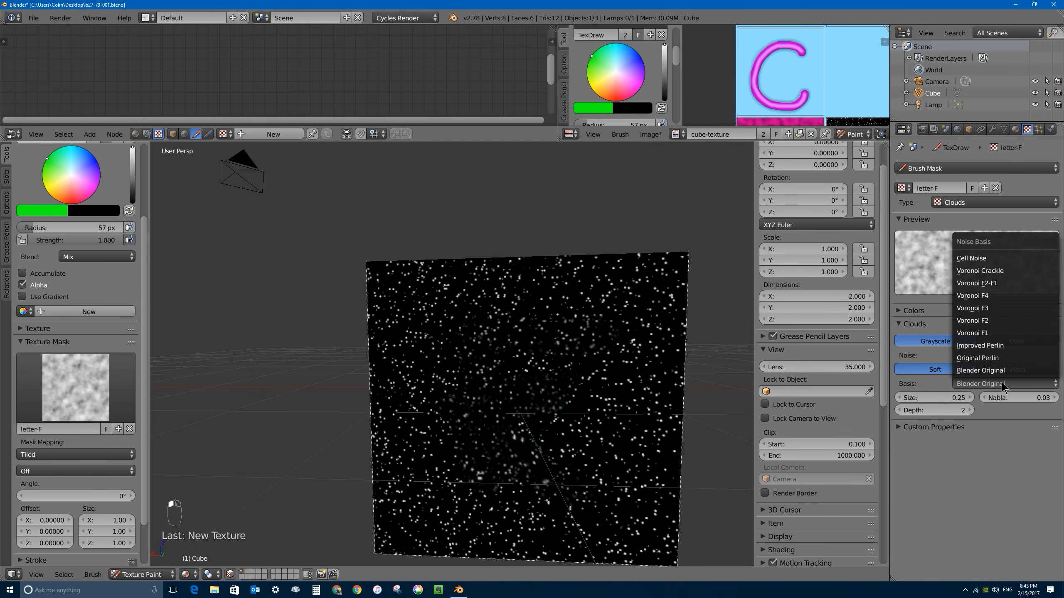
left_click(991, 271)
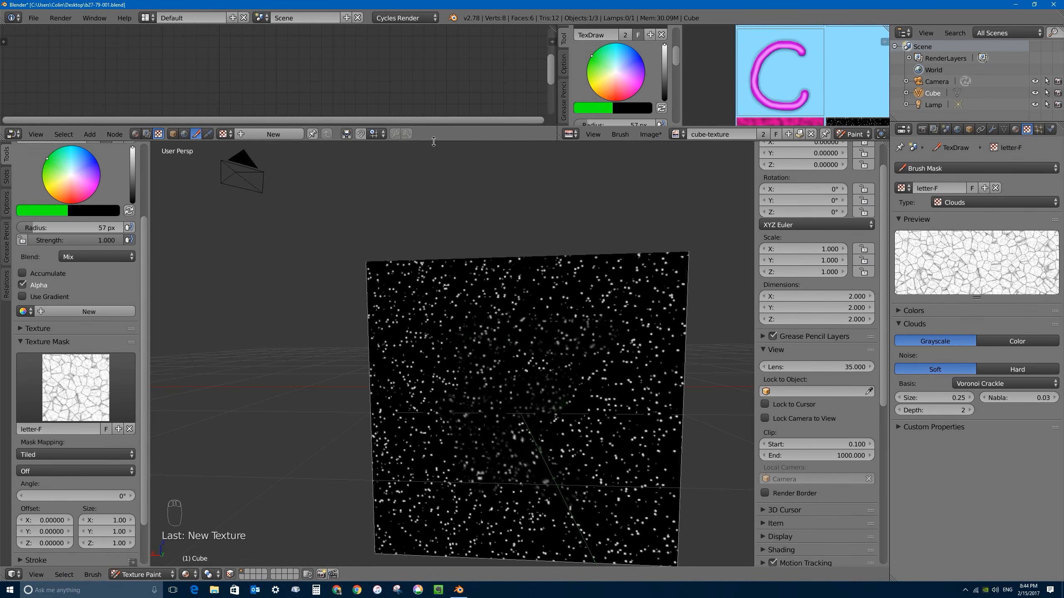
Enlarge the node editor, load the letter-F brush texture in it and enable nodes for that texture
left_click_drag(433, 142, 173, 273)
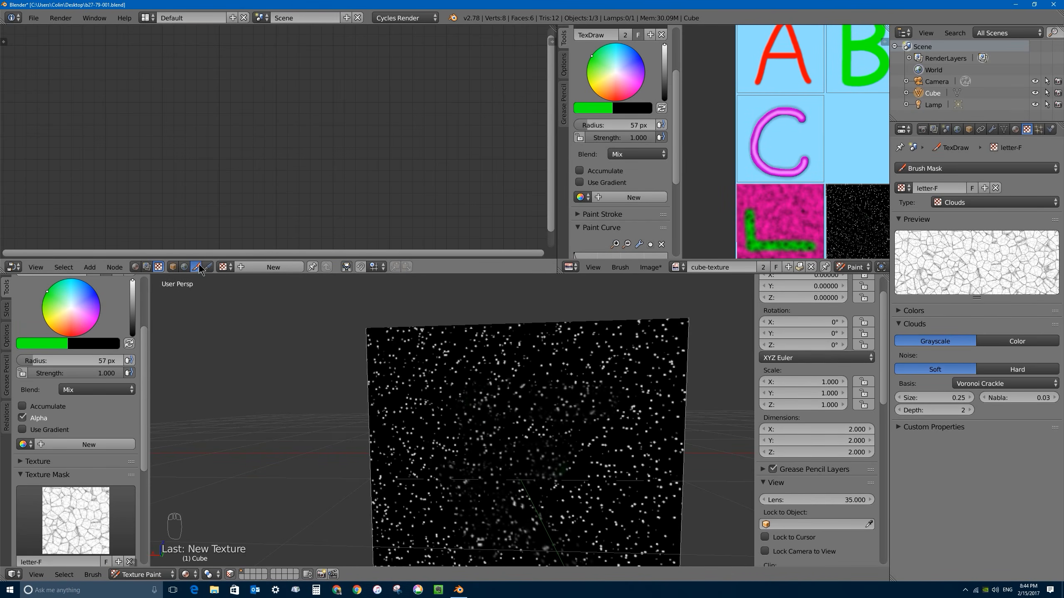
left_click(225, 267)
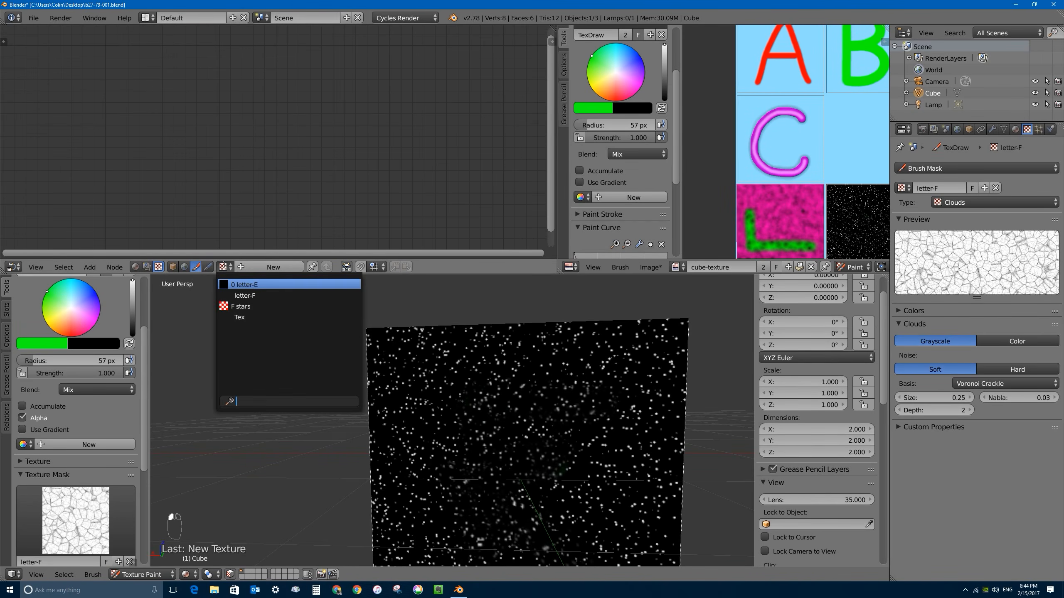
left_click(265, 296)
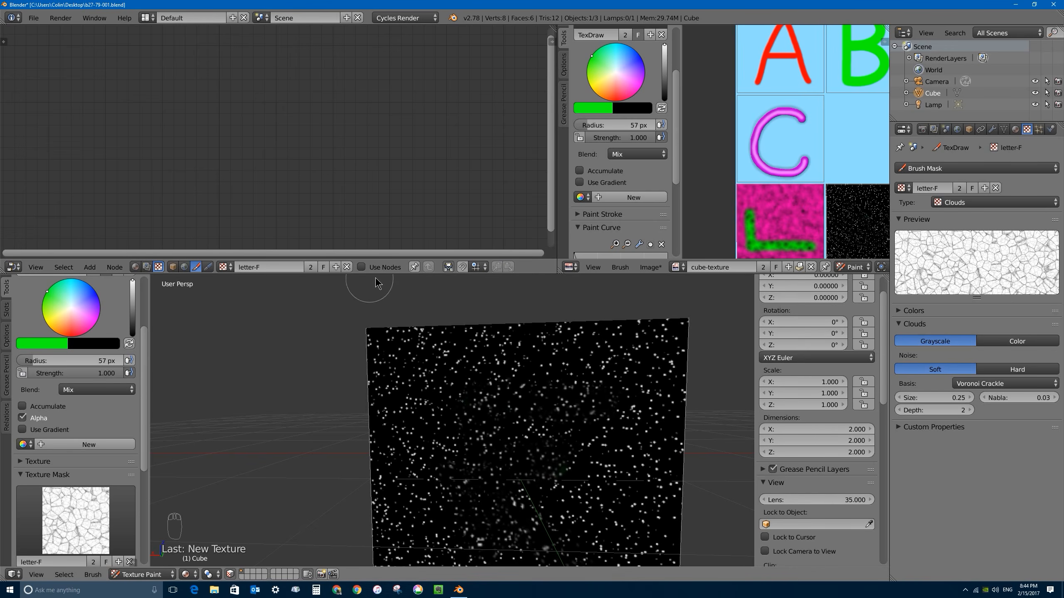
left_click(361, 266)
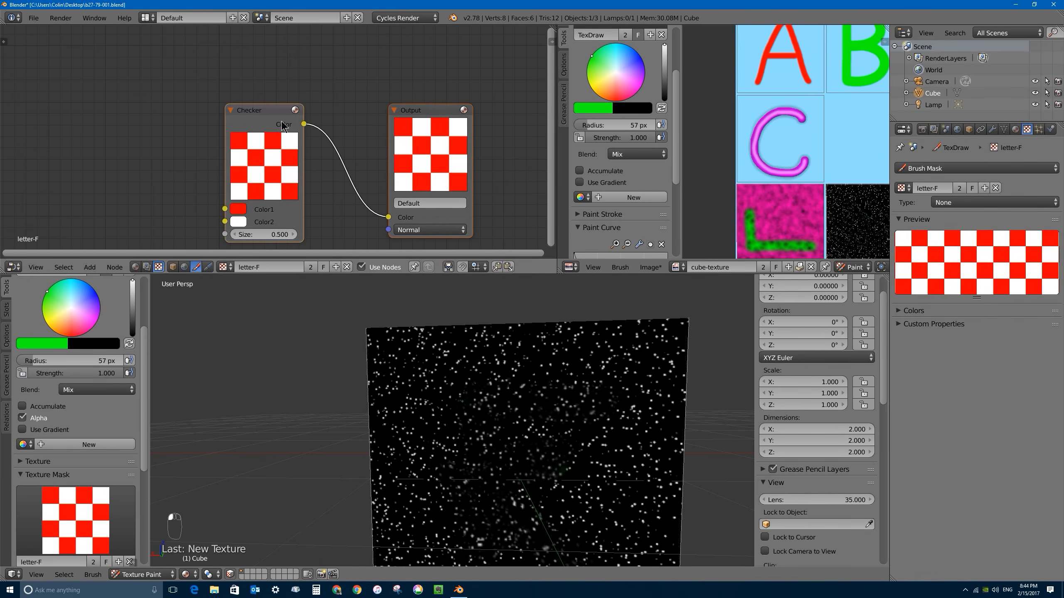
Delete the default Checker node from the letter-F texture and add a Clouds texture node in its place
left_click_drag(272, 115, 253, 93)
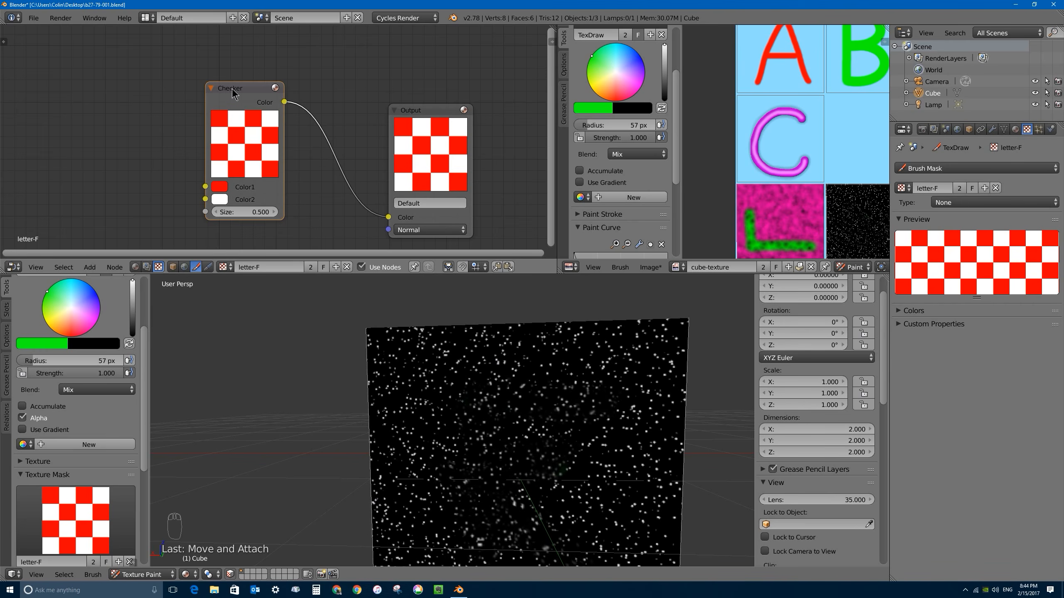
right_click(257, 114)
key("x")
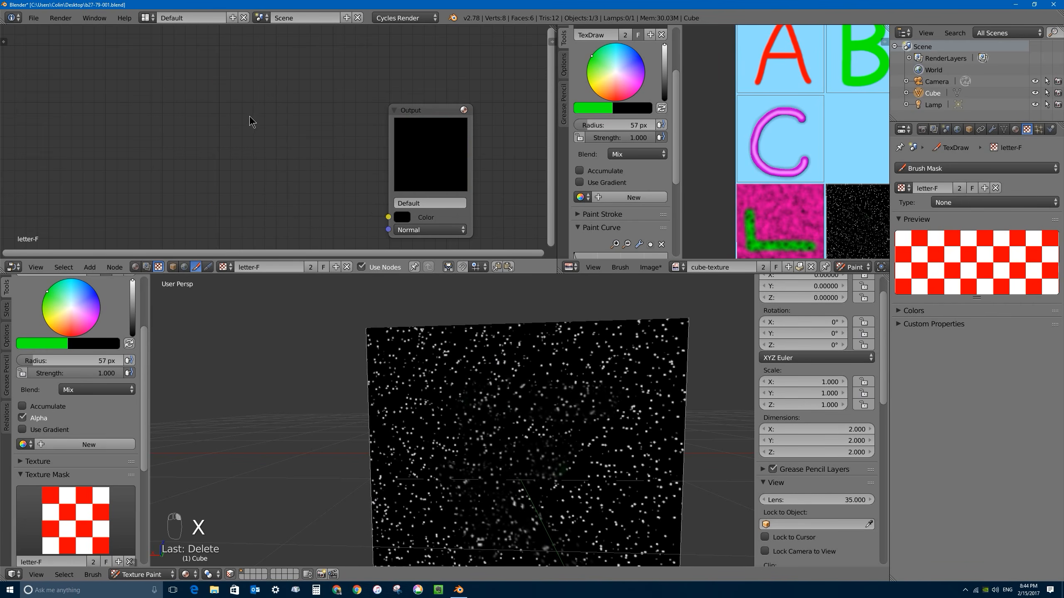
key("shift+a")
mouse_move(218, 131)
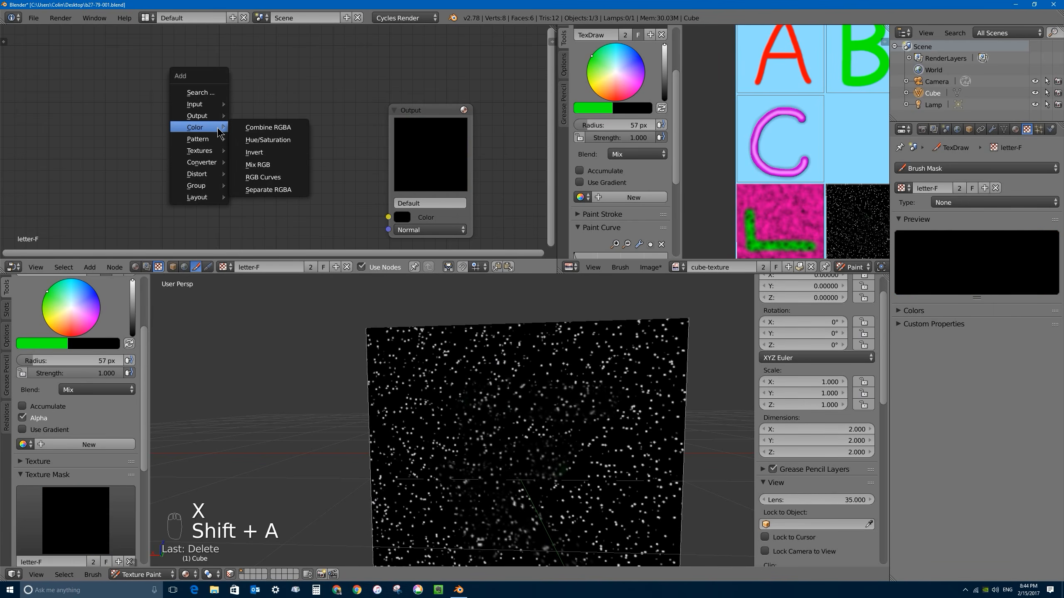
mouse_move(199, 167)
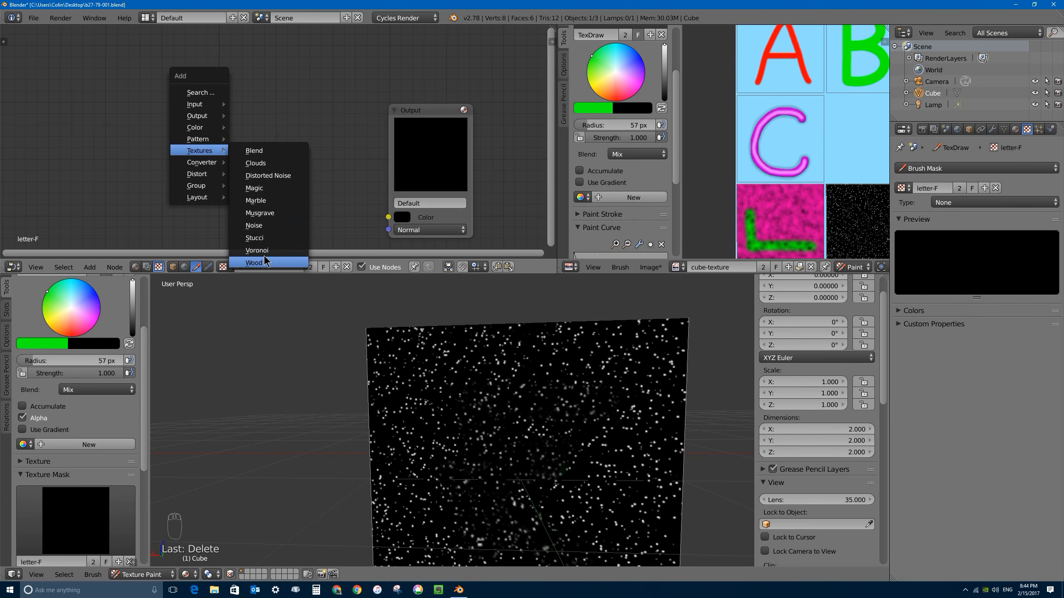
left_click(256, 163)
left_click(215, 194)
middle_click_drag(214, 194, 211, 132)
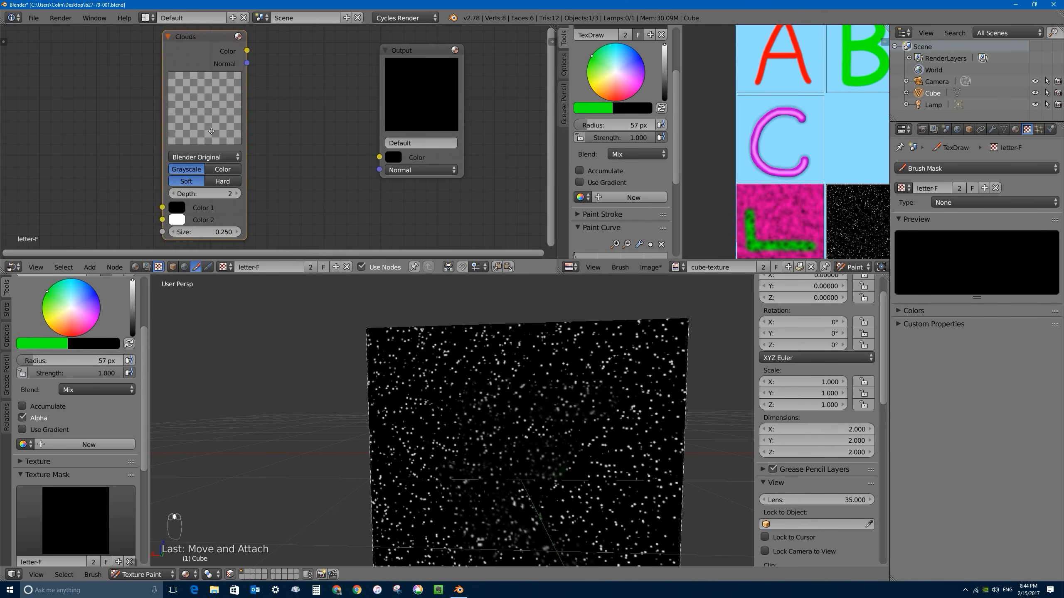
Set the Clouds node's noise basis to Voronoi Crackle and connect its Color output to the Output node's Color
left_click(211, 157)
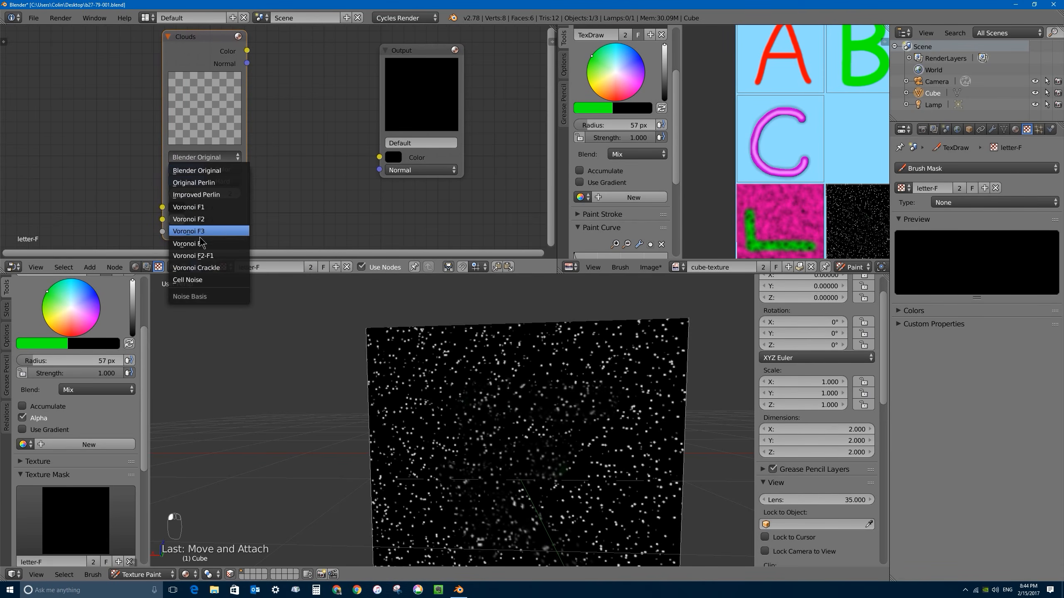
left_click(214, 270)
left_click_drag(247, 51, 379, 157)
left_click_drag(389, 56, 445, 56)
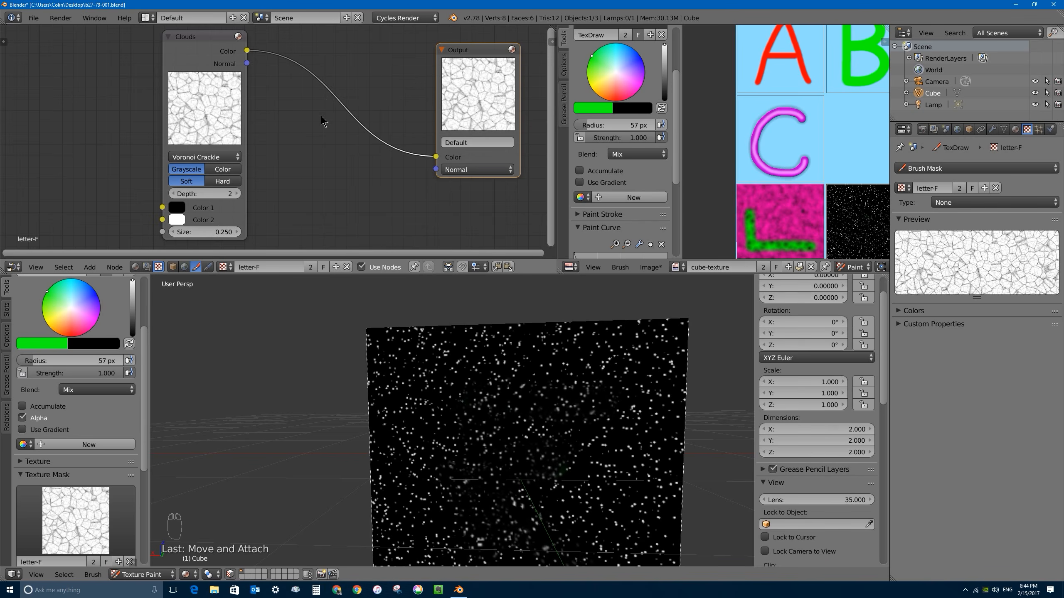
Insert a Scale distort node on the link between the Clouds and Output nodes
key("shift+a")
mouse_move(304, 108)
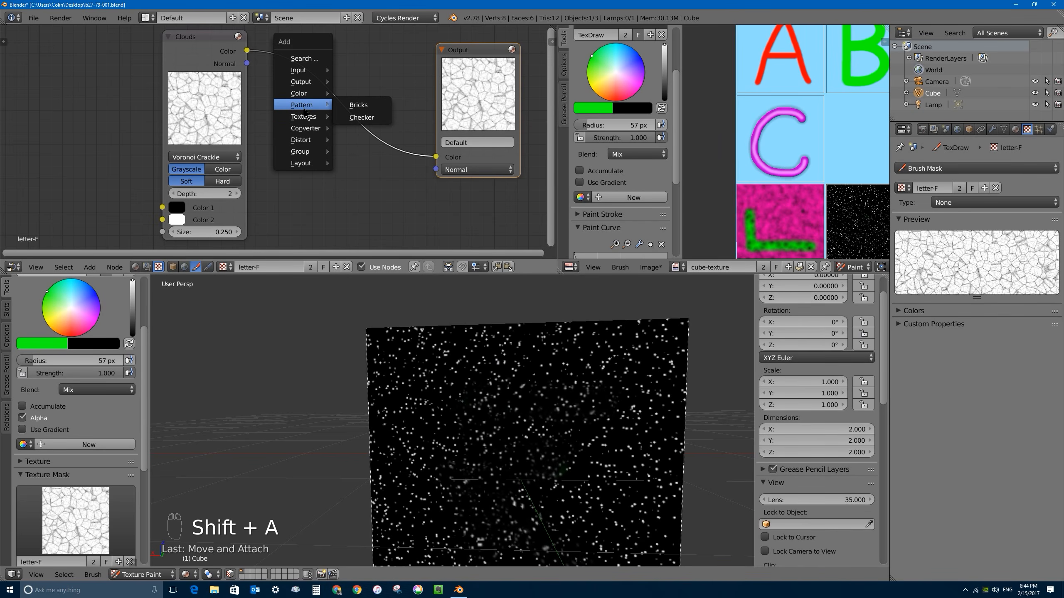
mouse_move(305, 140)
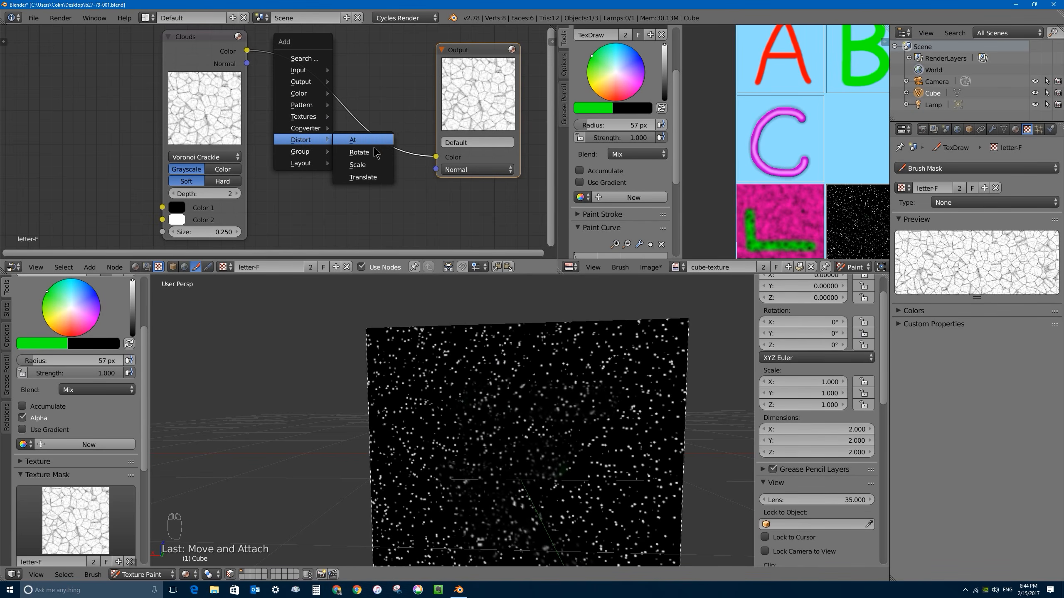
left_click(360, 165)
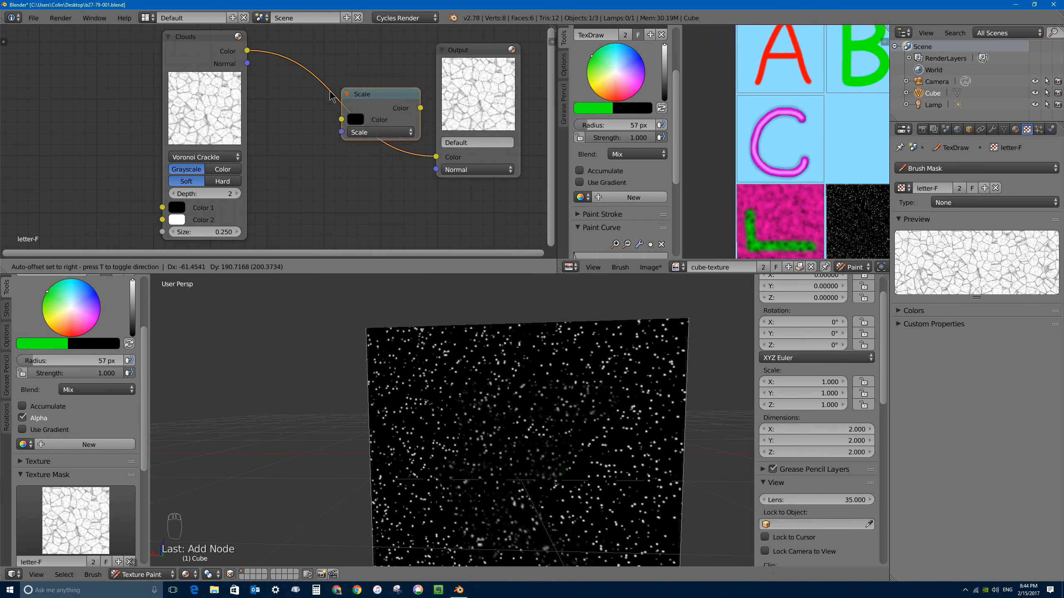
left_click(302, 110)
Set the Scale node's X and Y scale to 2
left_click(341, 146)
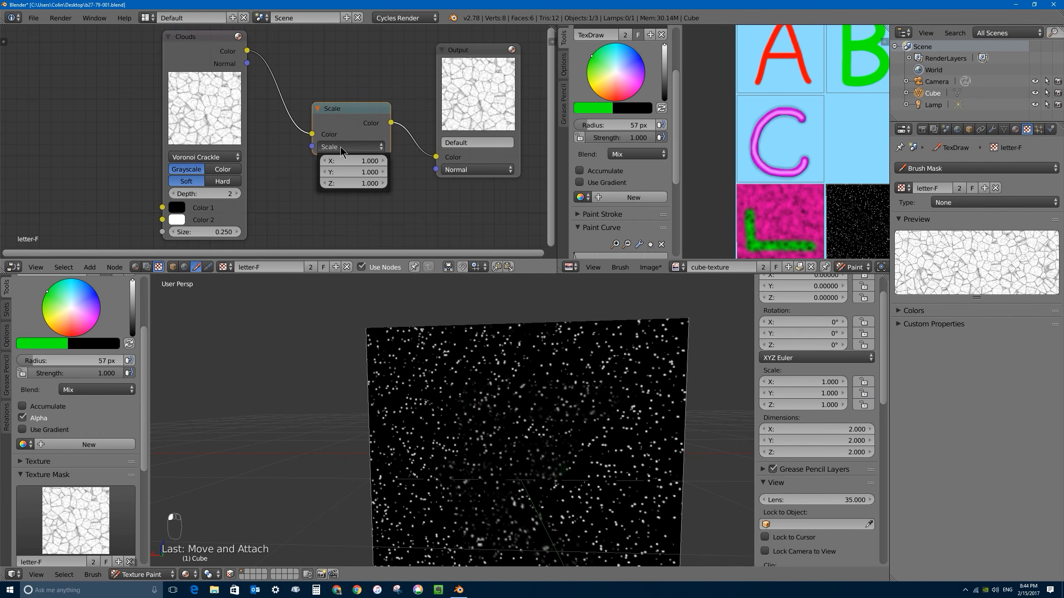
left_click(359, 159)
type("2")
key("Tab")
type("2")
key("Tab")
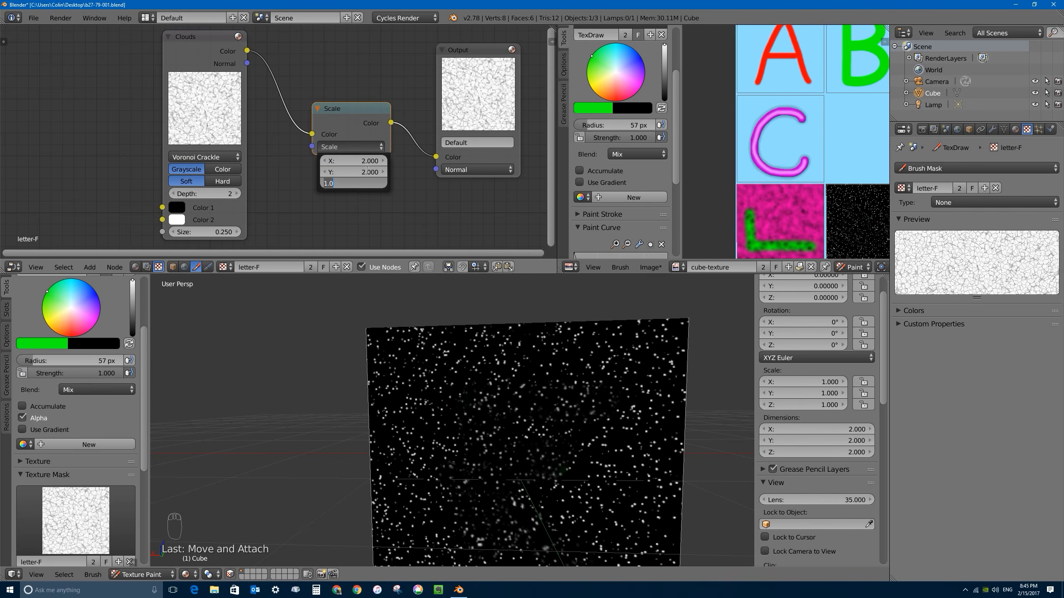
key("Return")
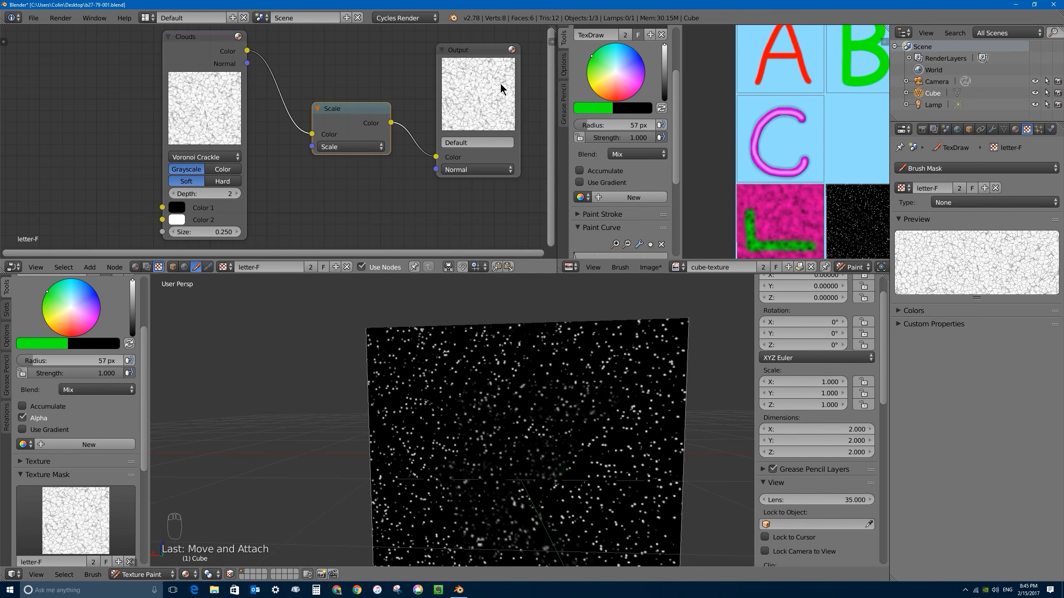
left_click(344, 148)
left_click(379, 146)
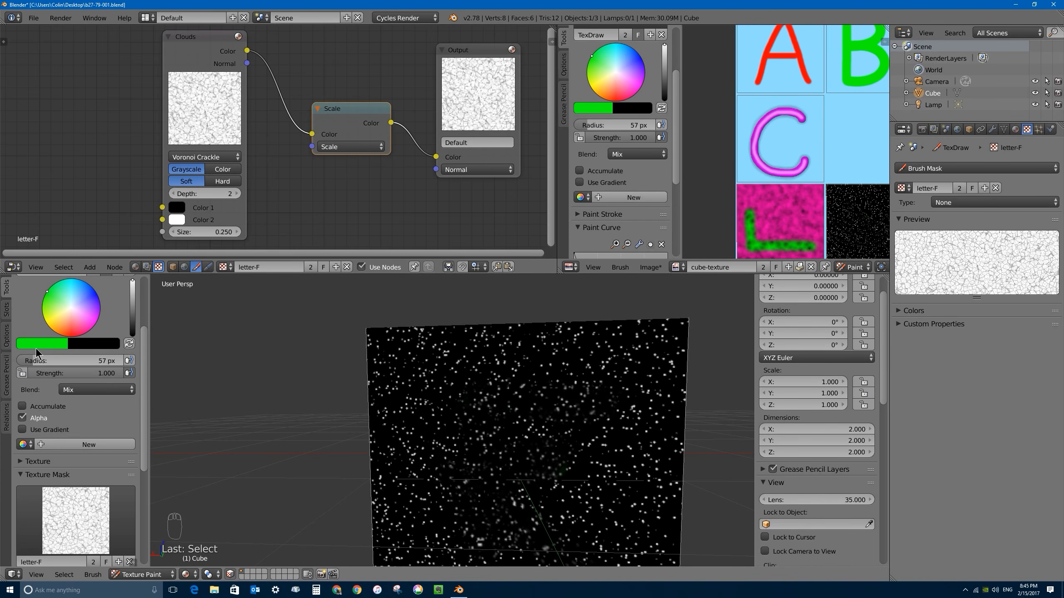
Change the brush colour to red and frame the cube's starry face for painting
left_click(71, 336)
scroll(469, 398, "down", 2)
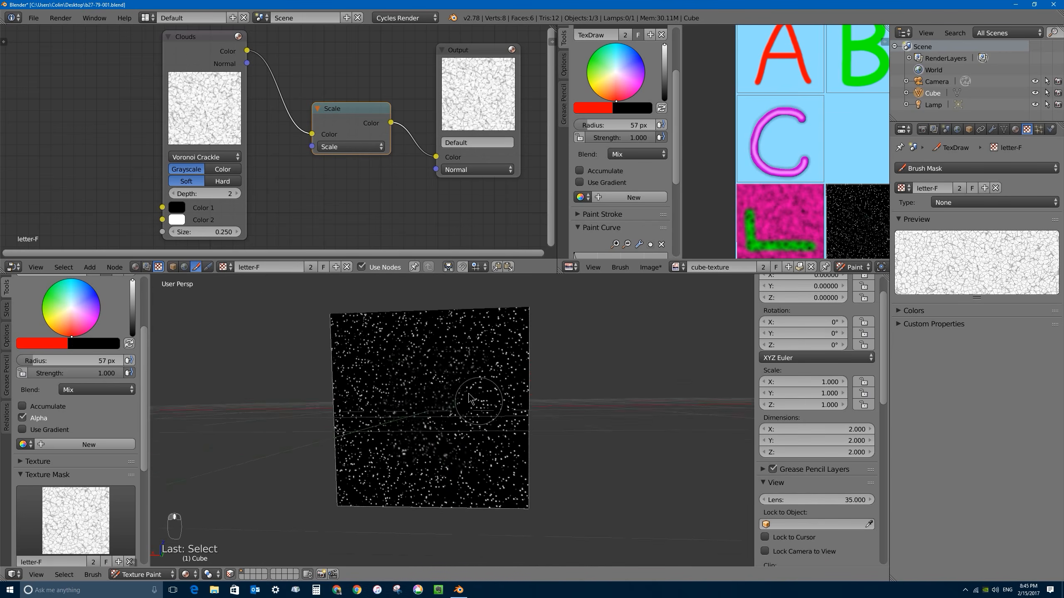
middle_click_drag(469, 394, 472, 417, "shift")
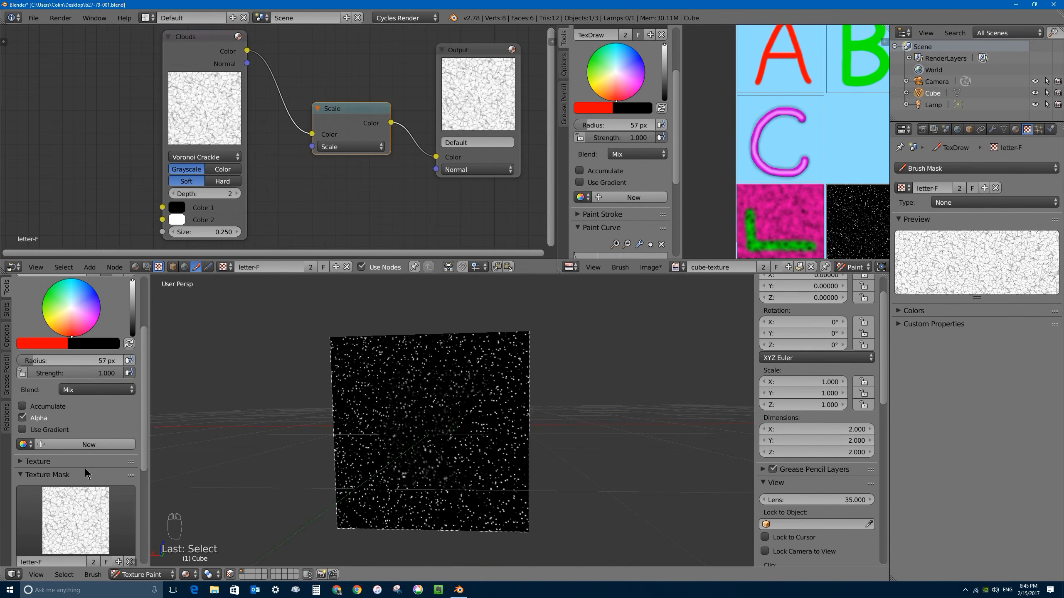
scroll(85, 468, "down", 6)
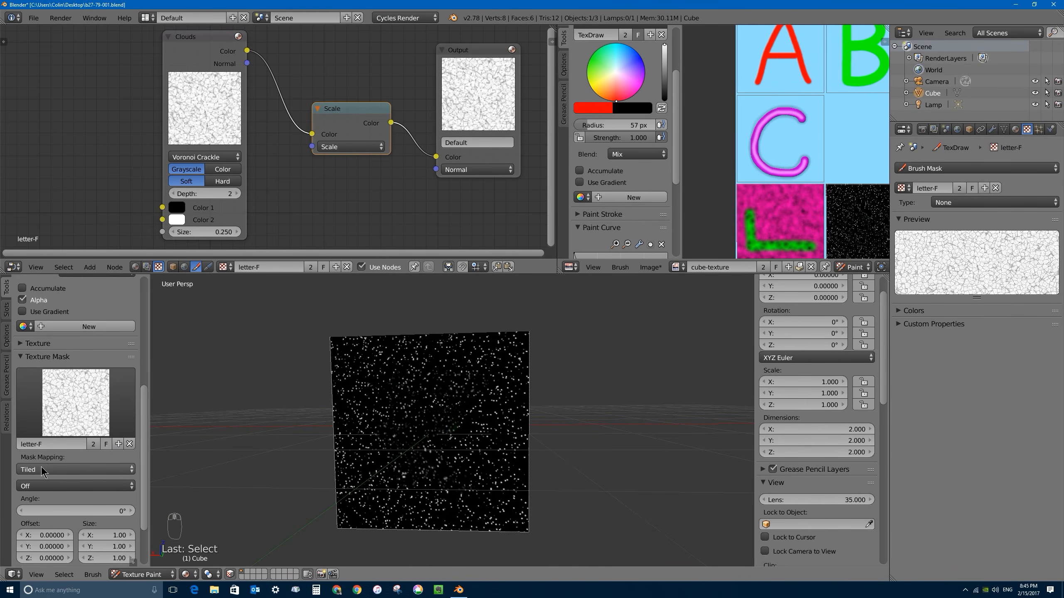
left_click(42, 467)
left_click(42, 468)
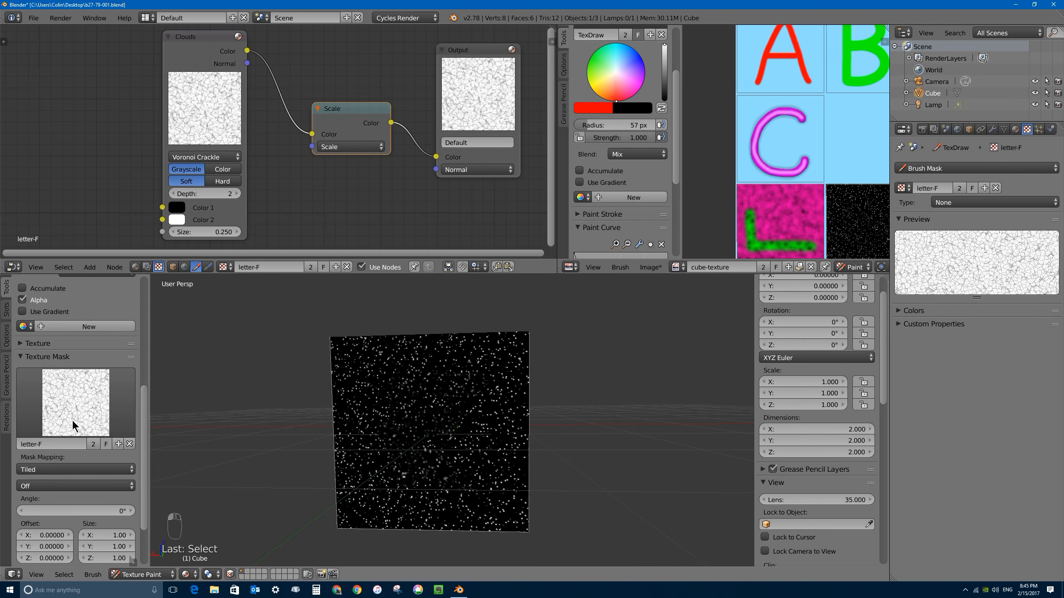
left_click(67, 485)
left_click(66, 485)
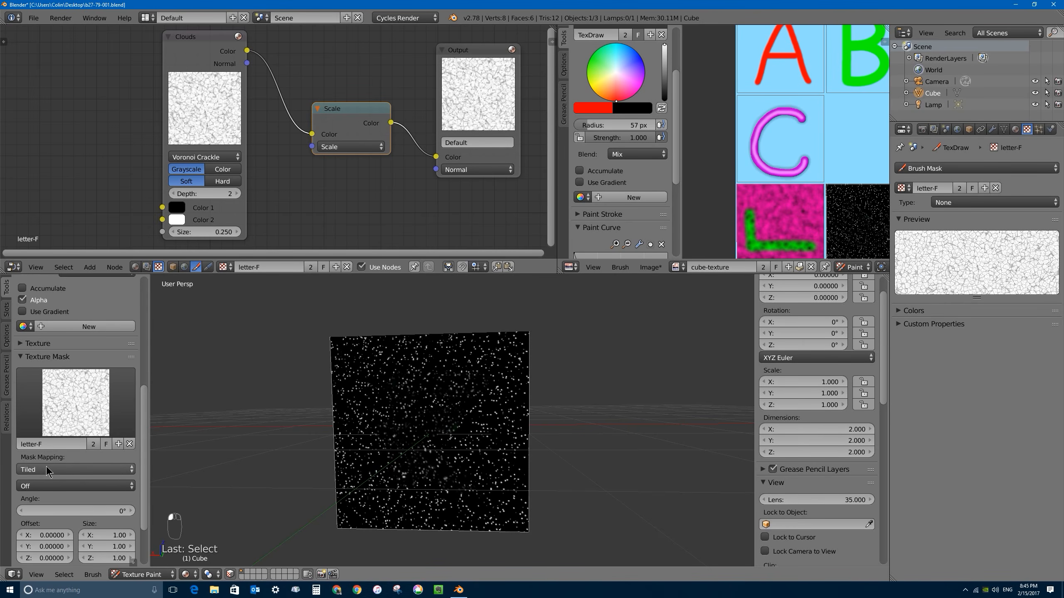
left_click(47, 468)
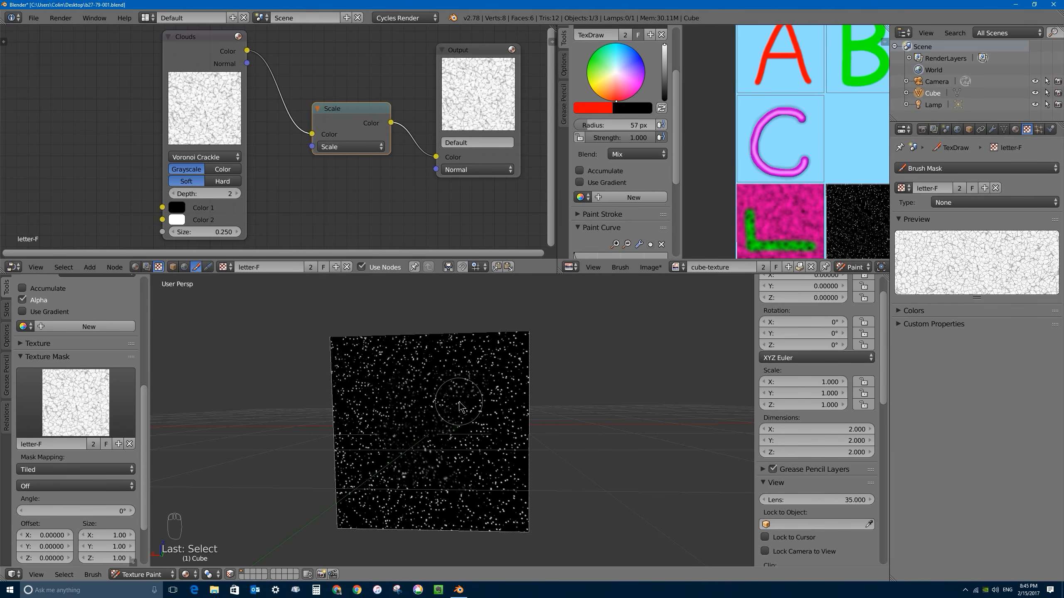
Reduce the brush radius to 34 px
key("f")
left_click(422, 416)
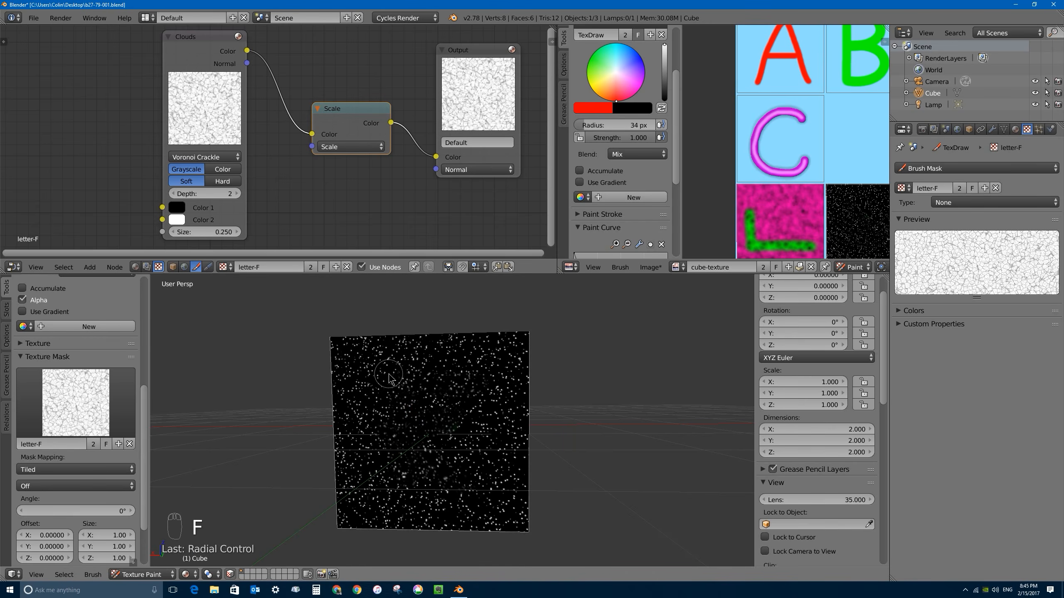
Paint a red letter F on the starry face with the masked brush
left_click_drag(394, 371, 395, 492)
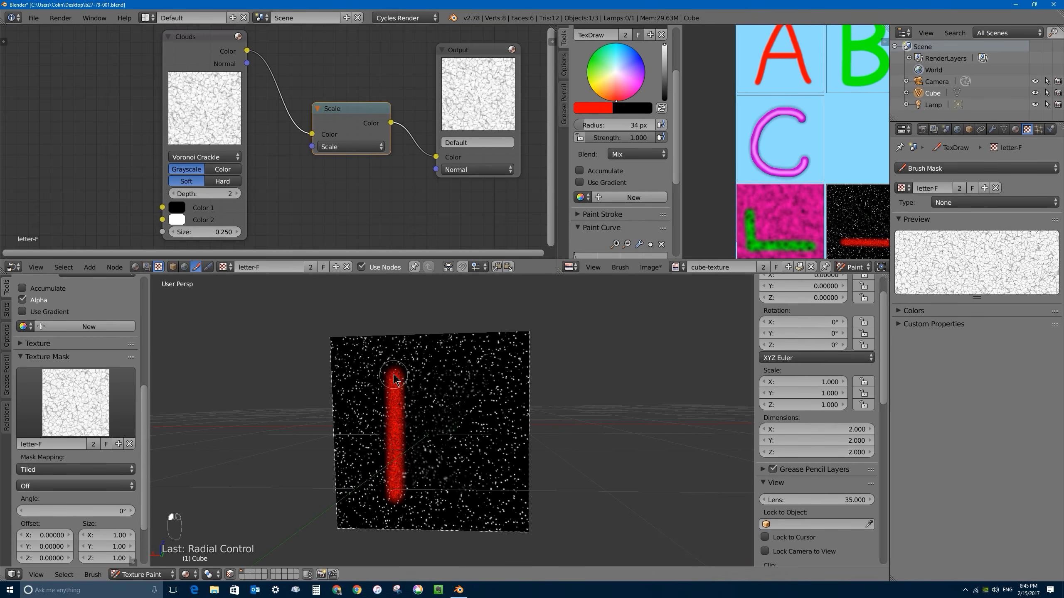
left_click_drag(394, 375, 474, 374)
left_click_drag(400, 438, 467, 436)
scroll(460, 436, "up", 6)
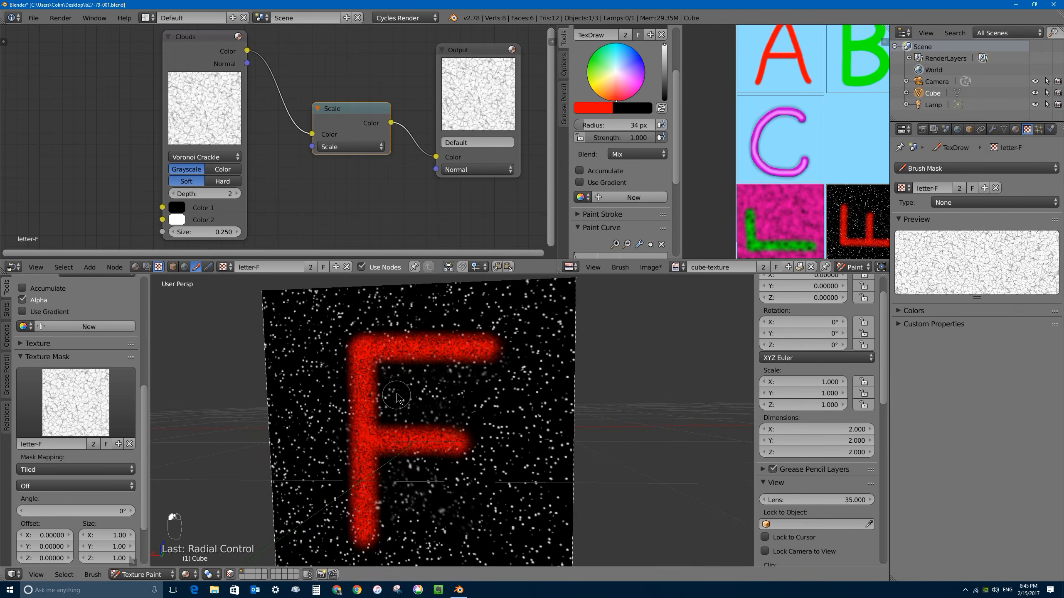
Undo the red F strokes on the starry face
key("ctrl+z")
key("ctrl+z")
key("ctrl+z")
key("ctrl+z")
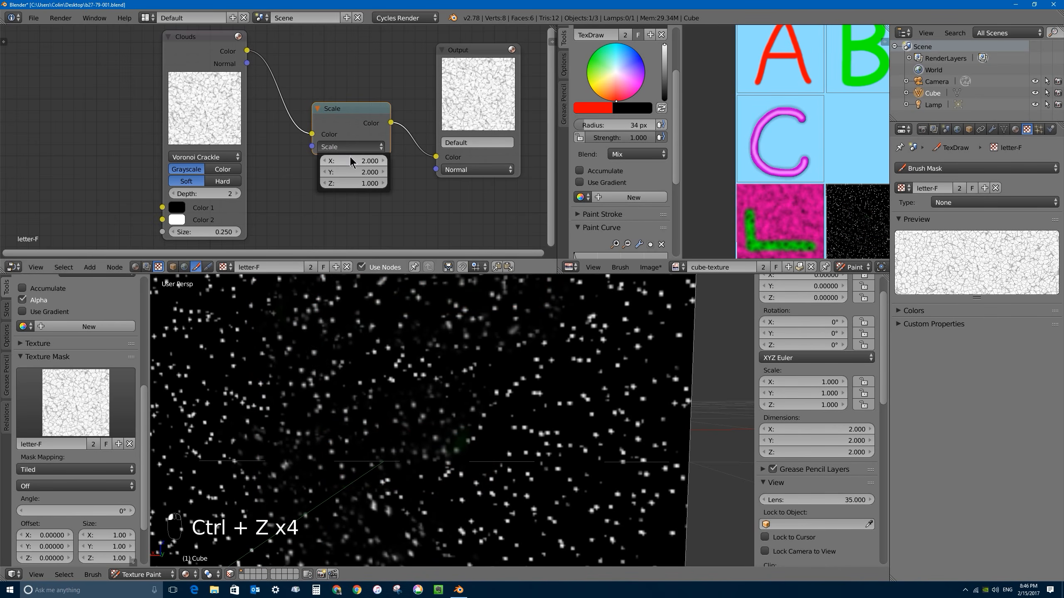
Insert a Rotate node between the Scale and Output nodes and set its Turns to 0.3
key("shift+a")
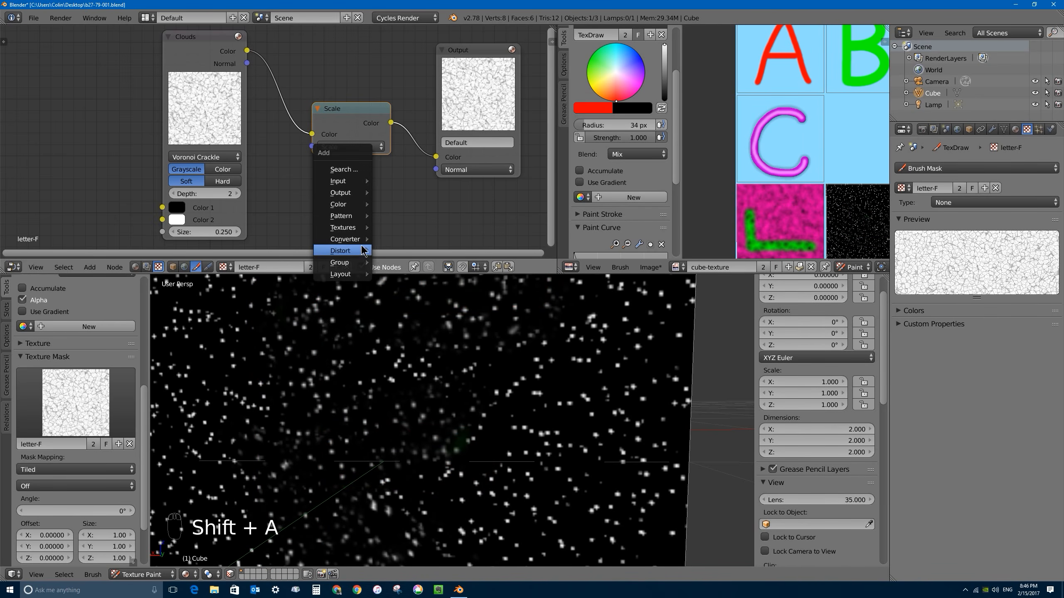
mouse_move(358, 251)
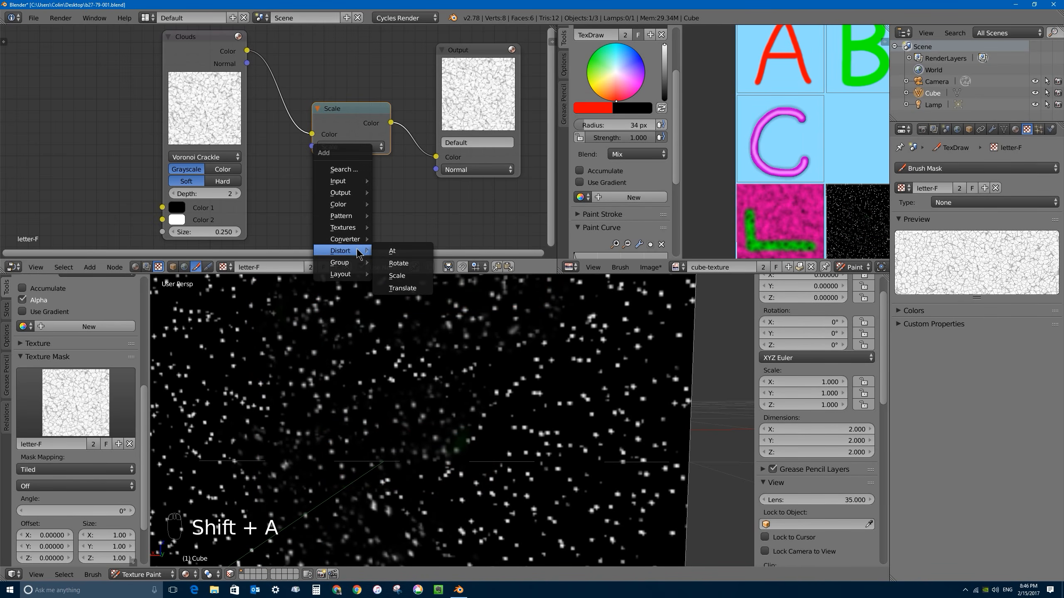
left_click(402, 256)
left_click(407, 120)
mouse_move(464, 165)
left_mouse_down()
mouse_move(570, 164)
mouse_move(474, 164)
left_mouse_up()
left_click(461, 177)
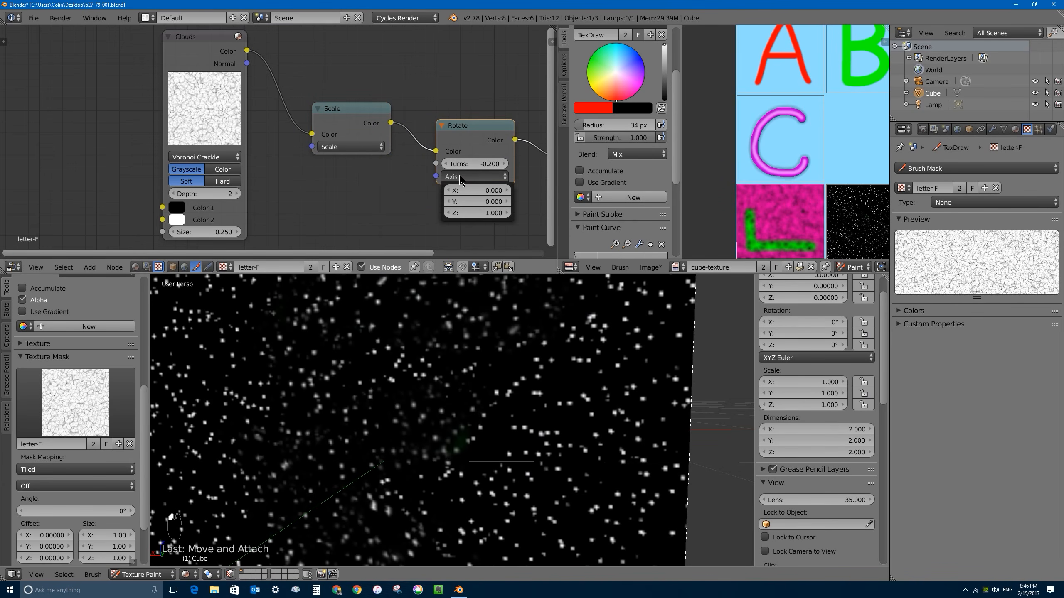
left_click_drag(480, 164, 528, 164)
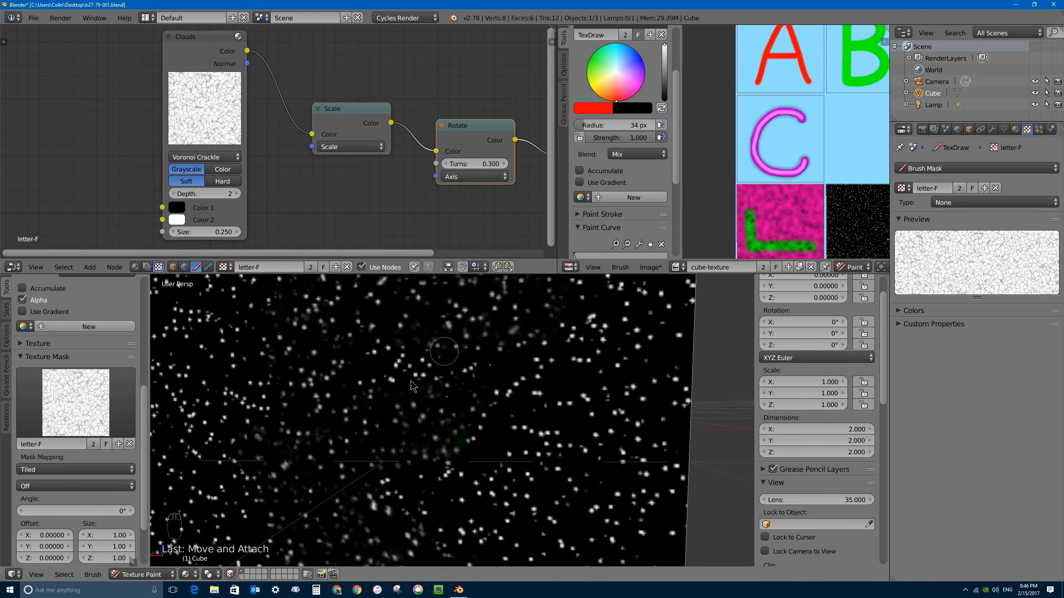
Paint the red letter F again on the starry face using the rotated crackle mask
scroll(411, 388, "down", 6)
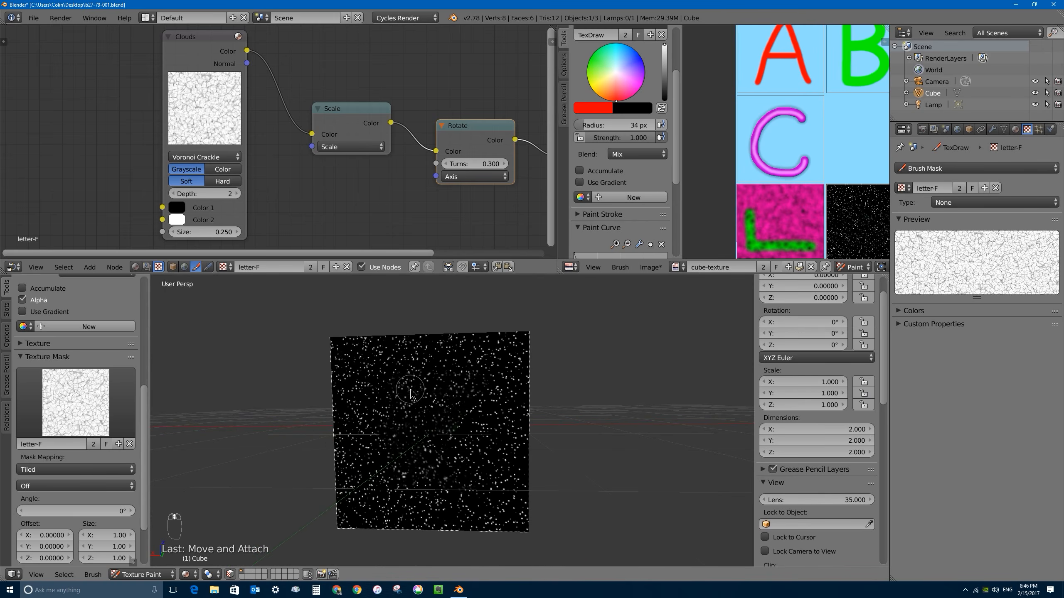
left_click_drag(398, 371, 396, 486)
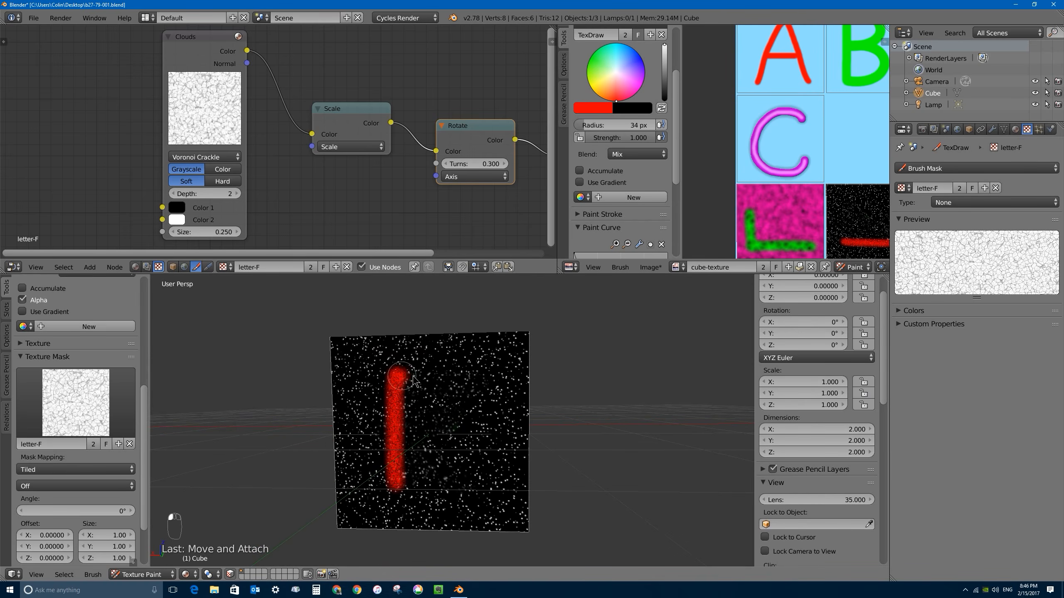
left_click_drag(414, 381, 465, 372)
left_click_drag(393, 431, 454, 434)
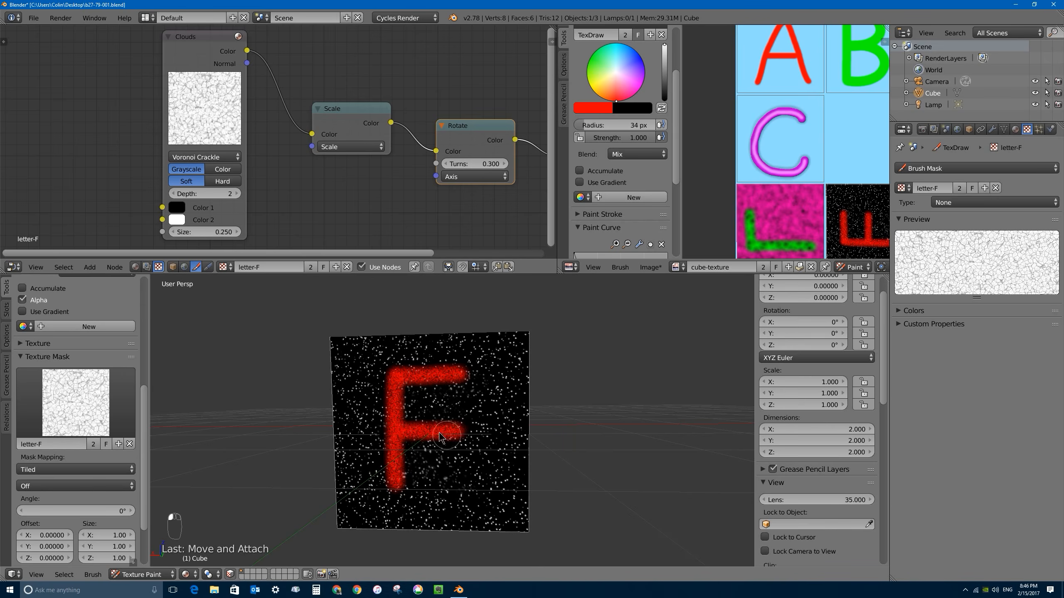
Save the painted cube project to its existing file, b27-79-001.blend
scroll(402, 415, "up", 5)
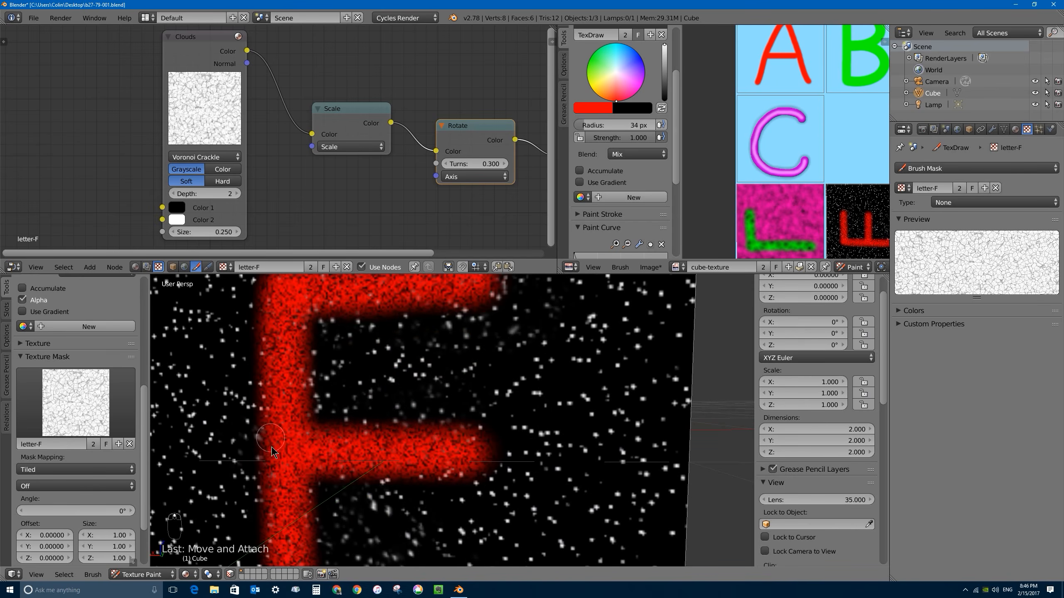
scroll(331, 352, "down", 5)
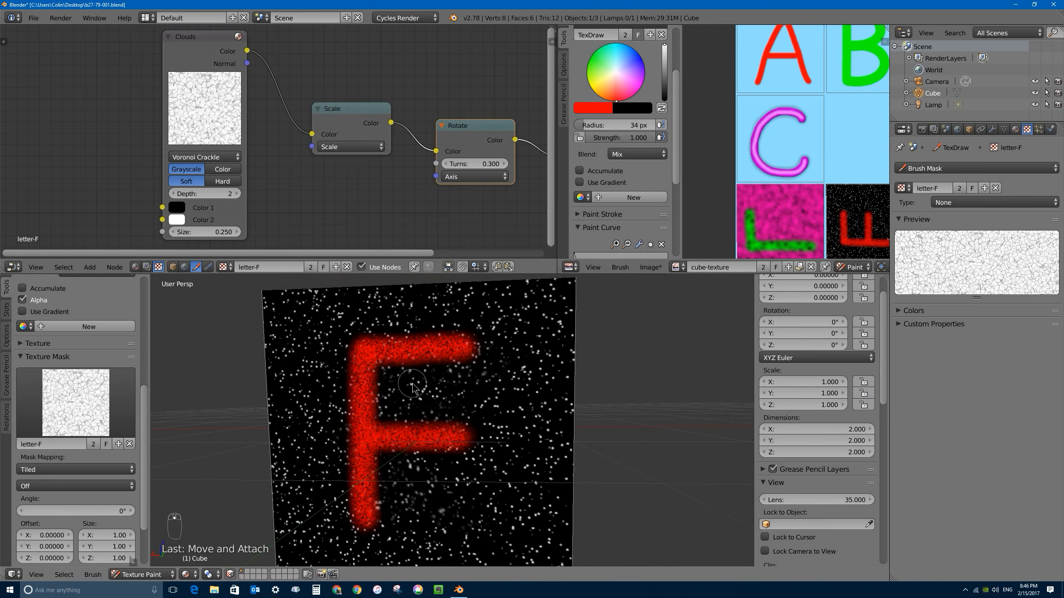
scroll(483, 388, "down", 6)
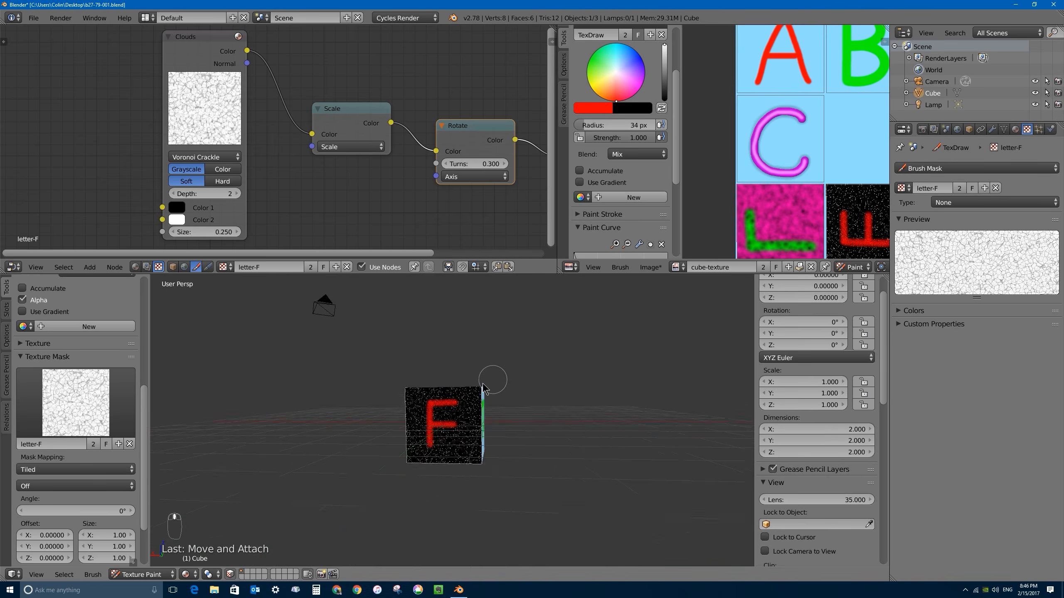
middle_click_drag(482, 388, 470, 410)
left_click(33, 18)
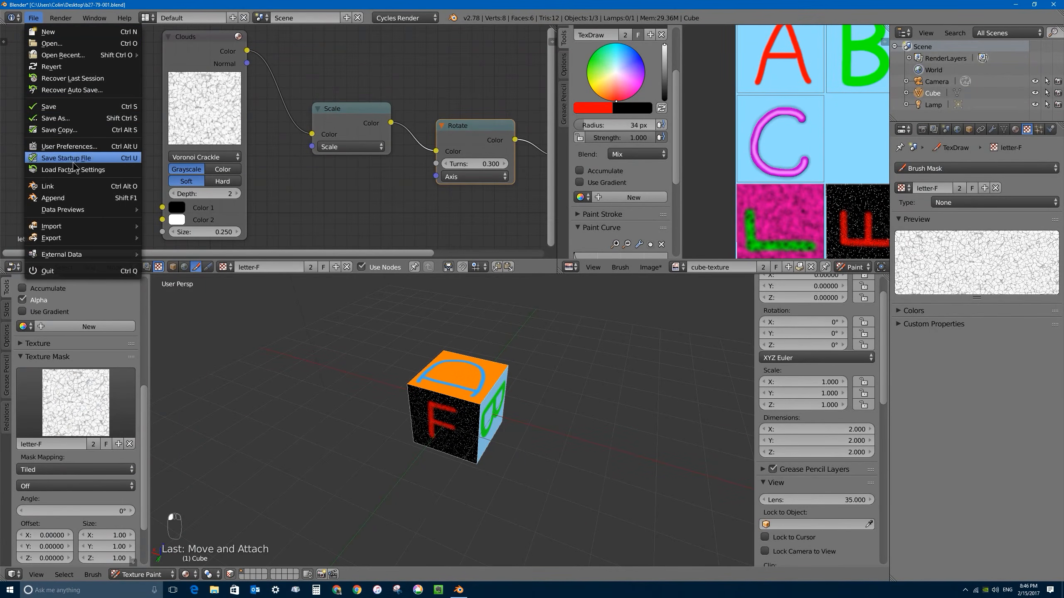
left_click(70, 106)
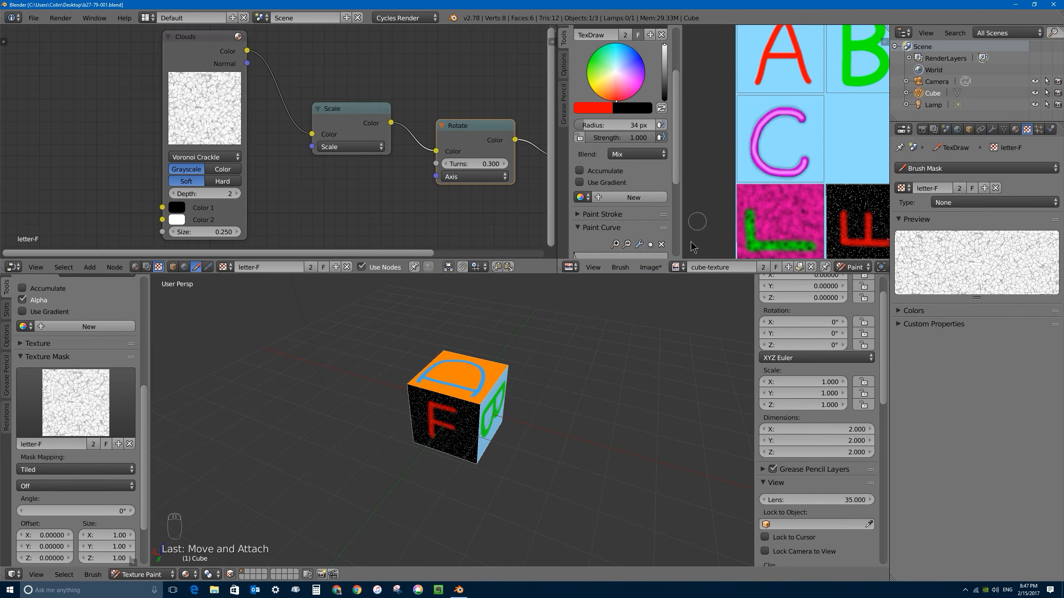
Pack the cube-texture image into the blend file as PNG and save the project again
left_click(650, 267)
left_click(651, 268)
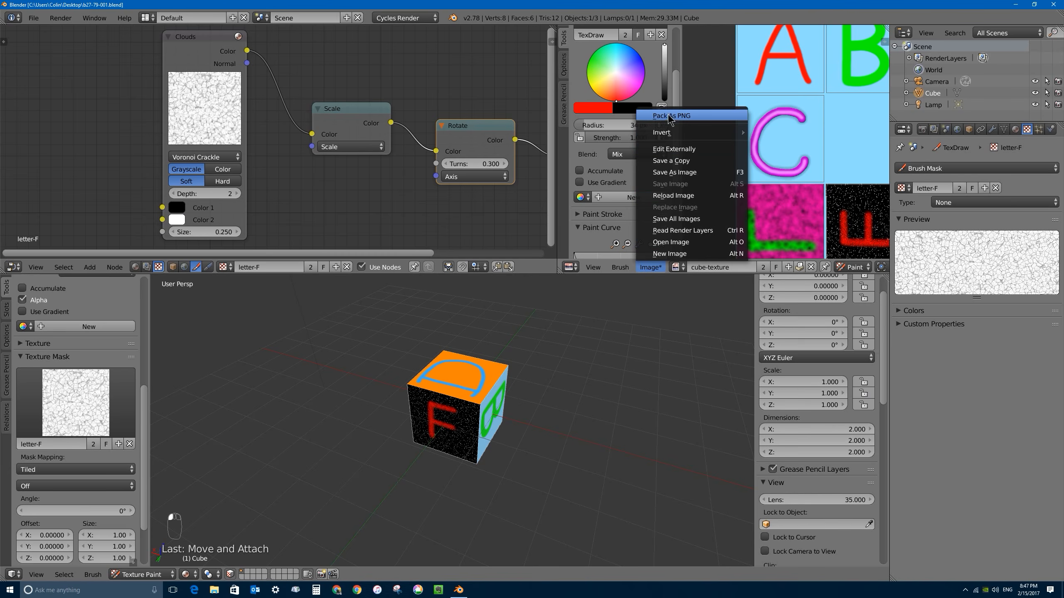
left_click(690, 117)
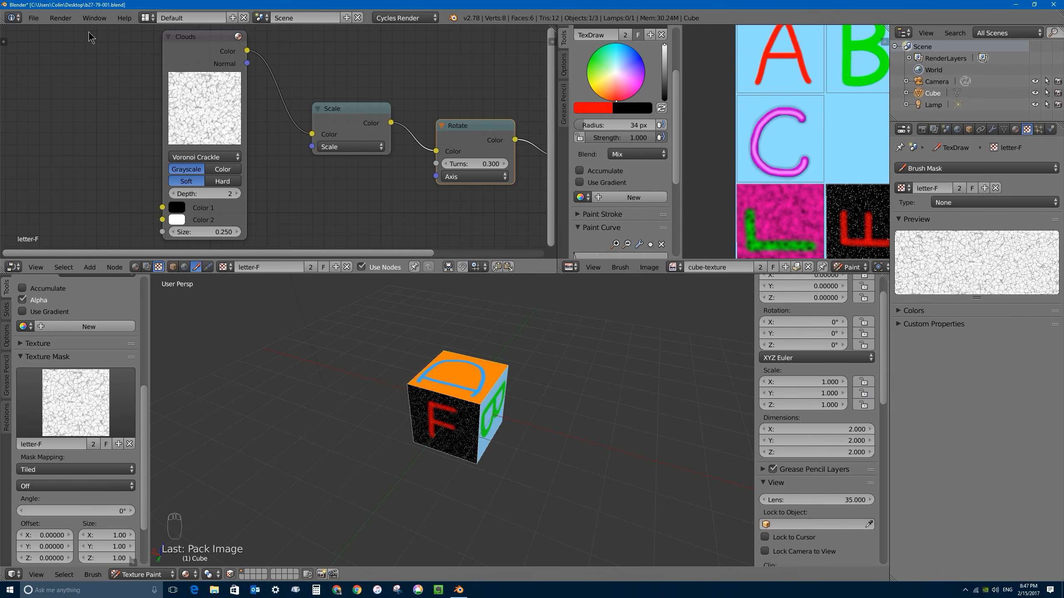
left_click(34, 17)
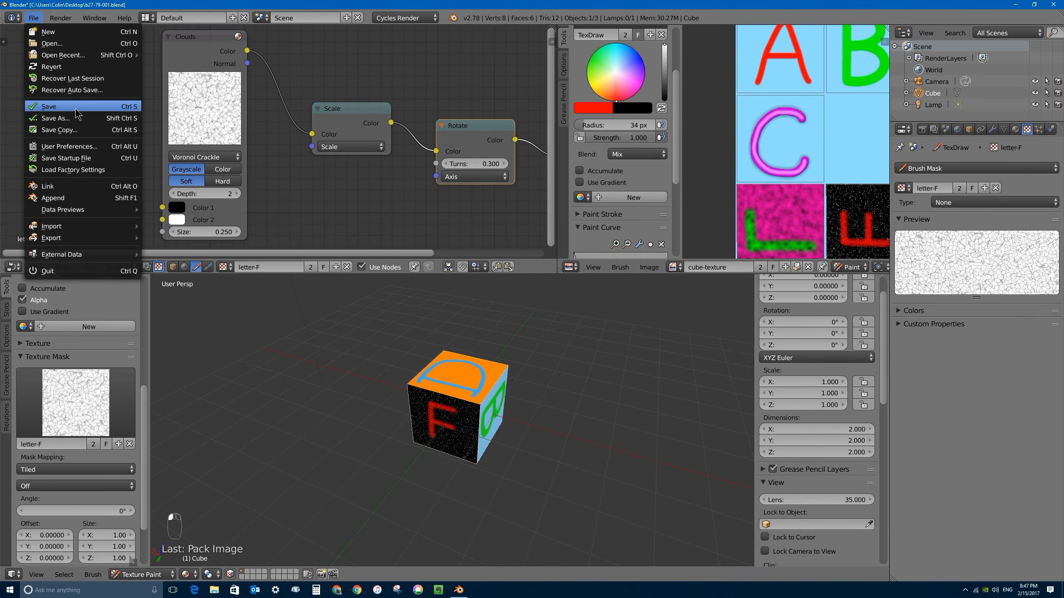
left_click(49, 107)
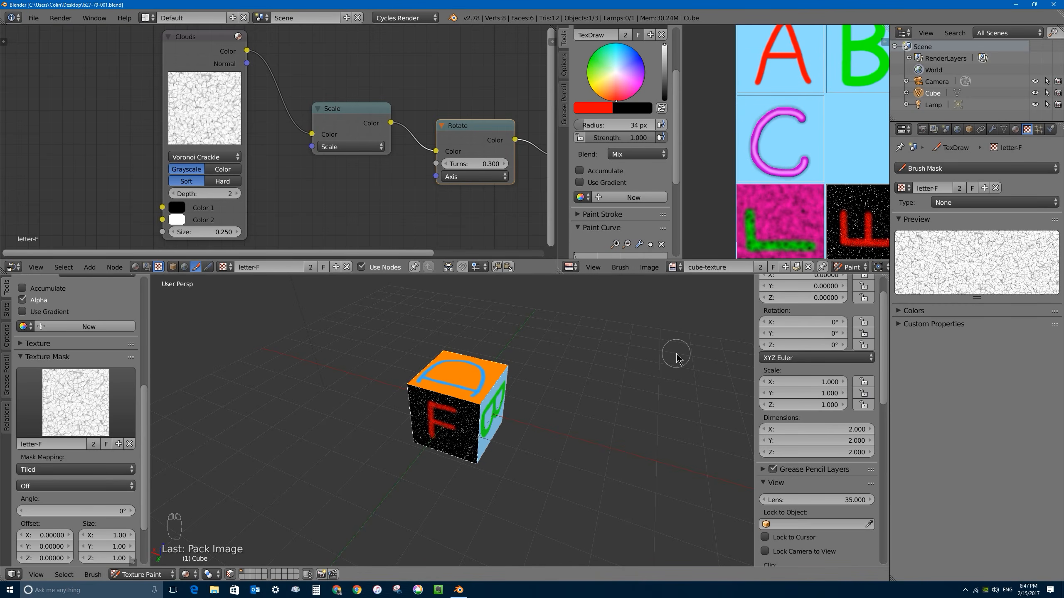